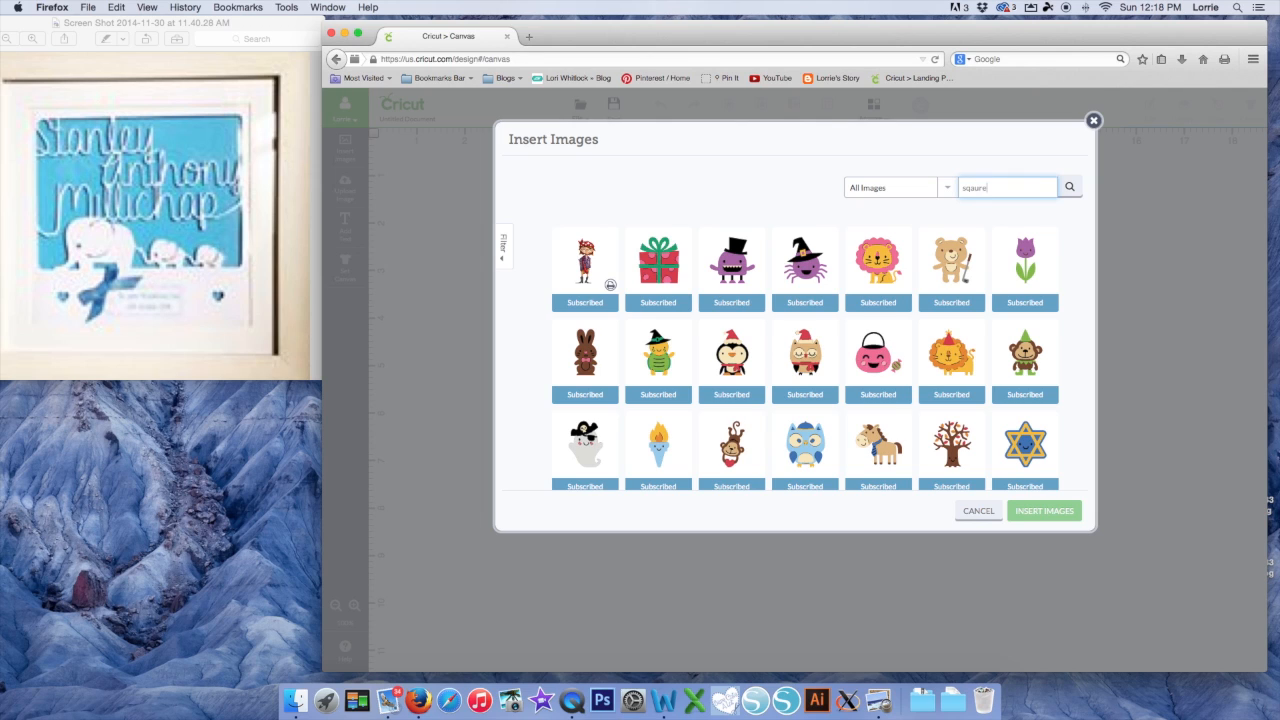
Search 'square' and 'elephant', pick the tan square and pink Love Elephant, and insert both
{"action": "type", "text": "quare"}
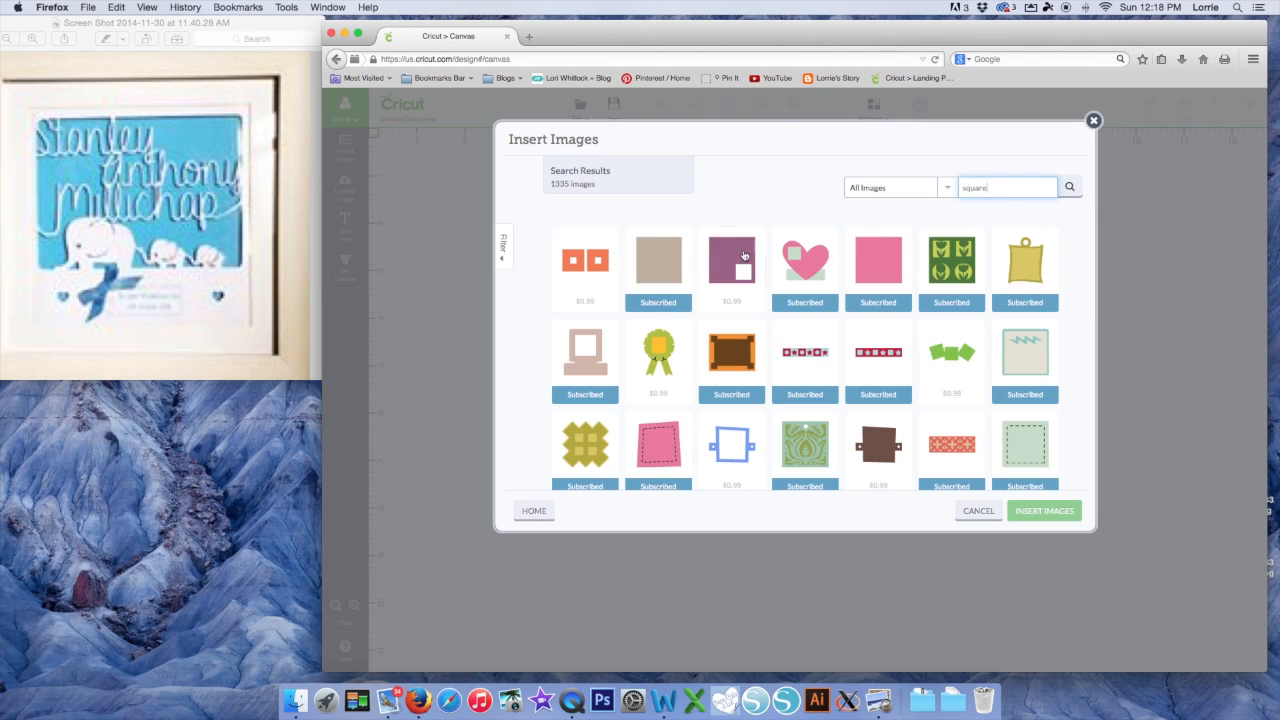
{"action": "left_click", "coordinate": [650, 262]}
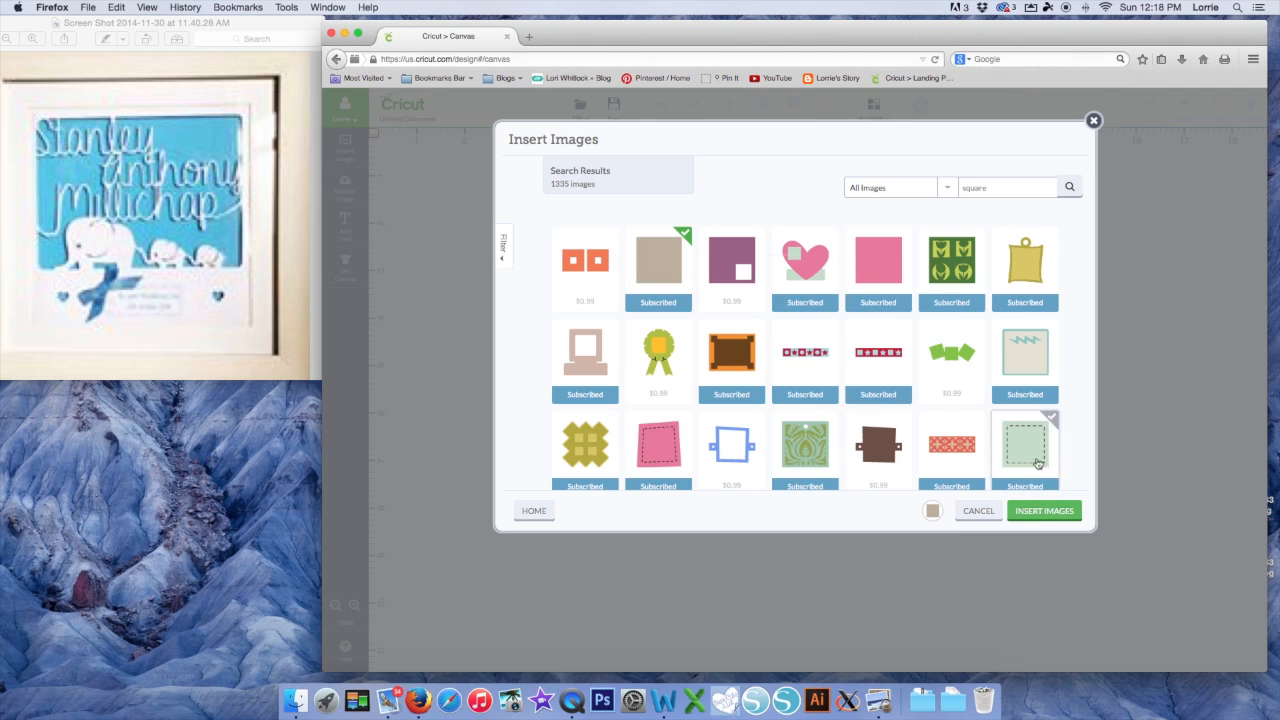
{"action": "double_click", "coordinate": [966, 187]}
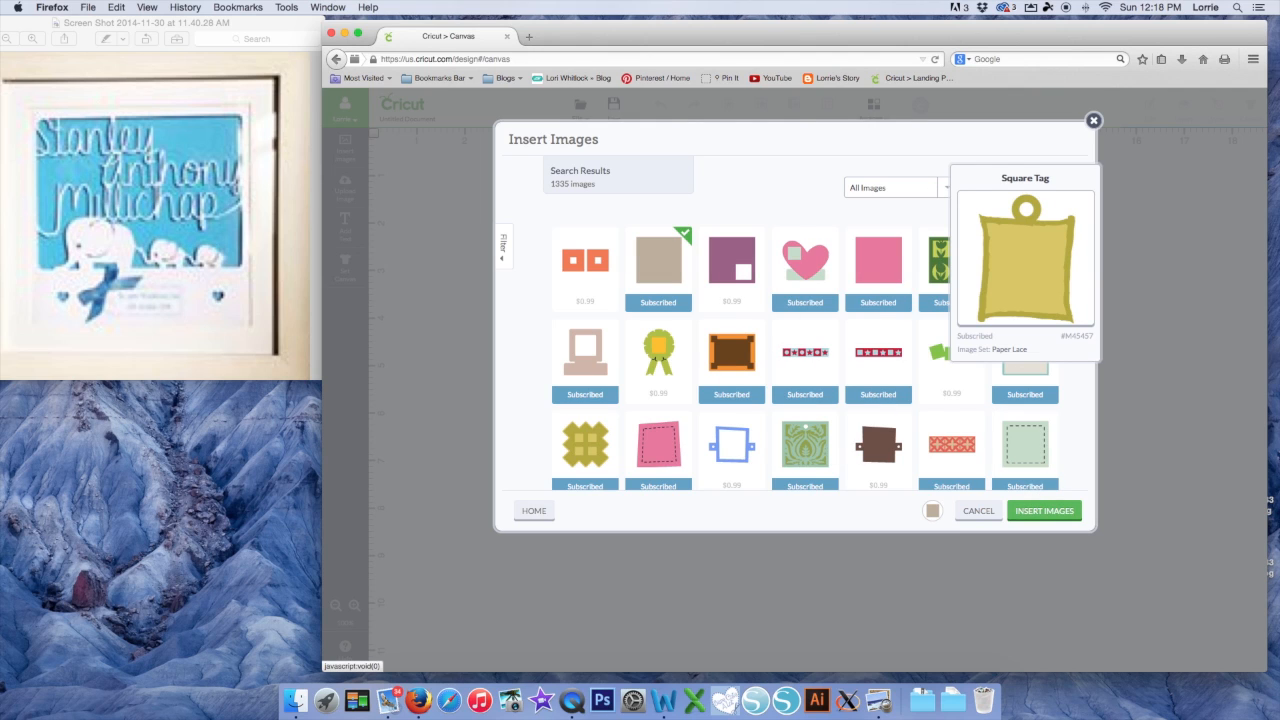
{"action": "type", "text": "elephant"}
{"action": "key", "text": "Return"}
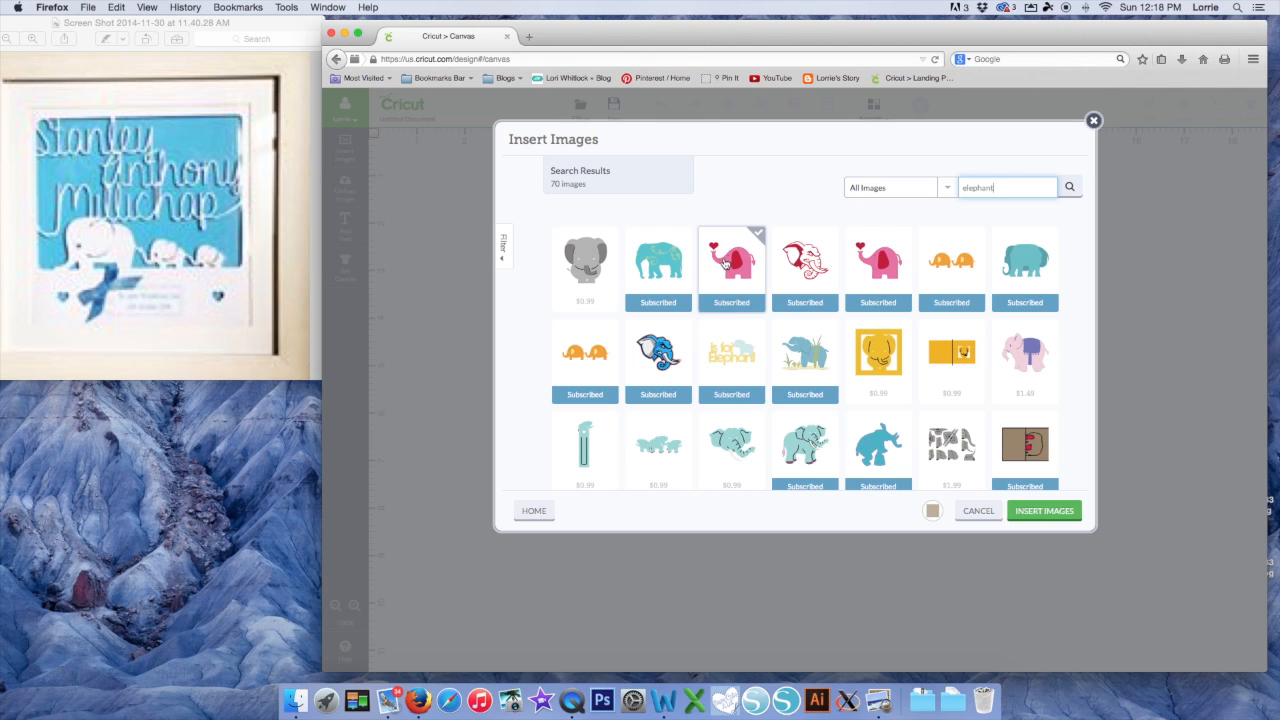
{"action": "left_click", "coordinate": [726, 263]}
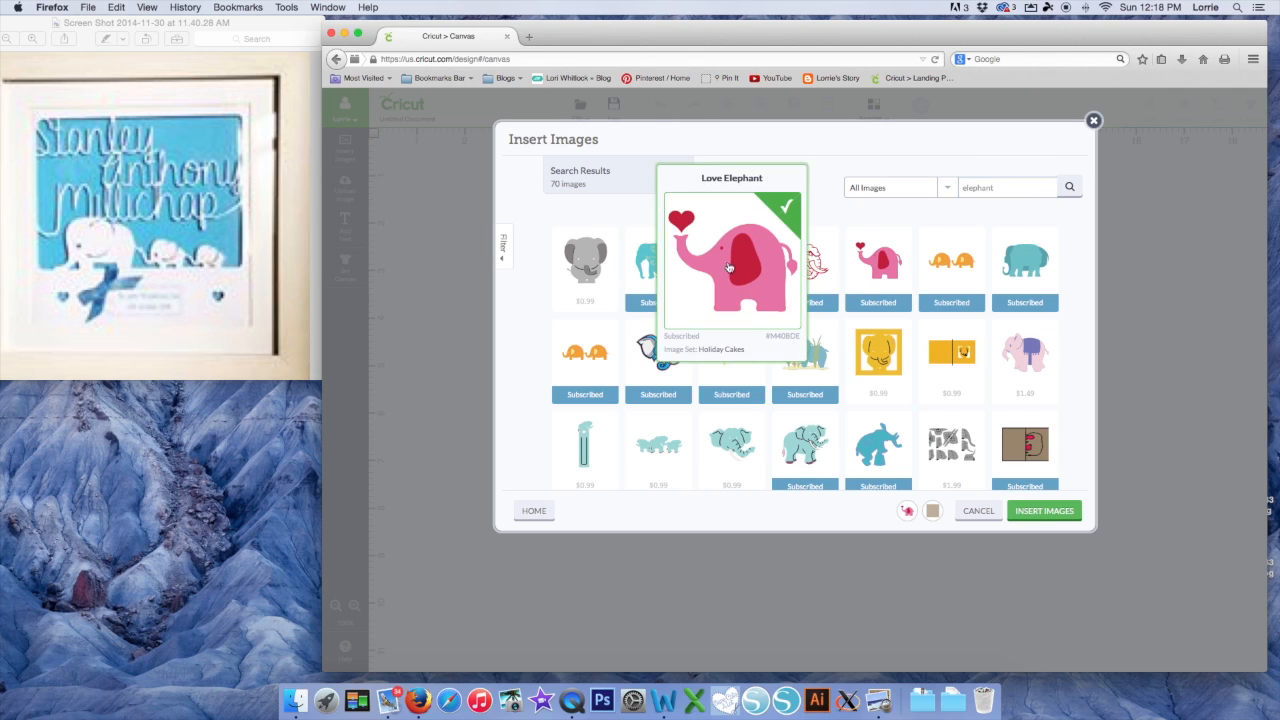
{"action": "left_click", "coordinate": [1050, 519]}
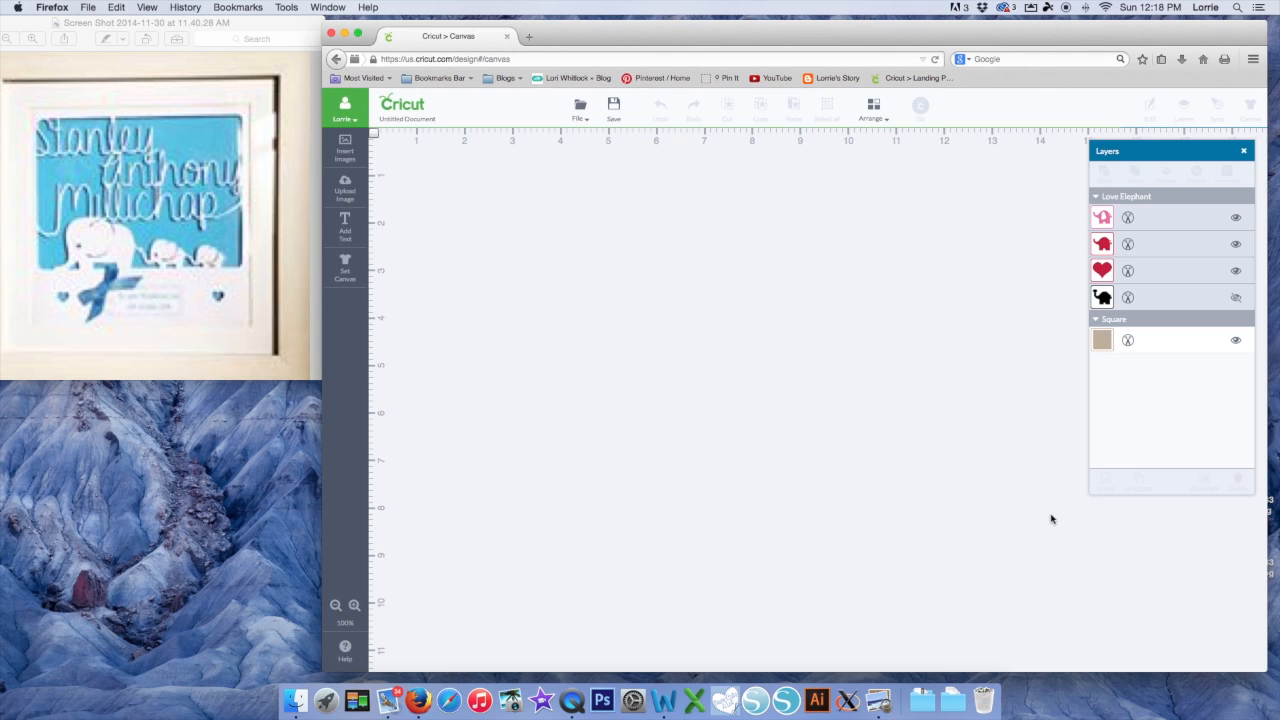
Move the elephant aside, then copy and paste the square and park the copy right
{"action": "left_click_drag", "start_coordinate": [749, 474], "coordinate": [1203, 594]}
{"action": "left_click_drag", "start_coordinate": [722, 450], "coordinate": [608, 258]}
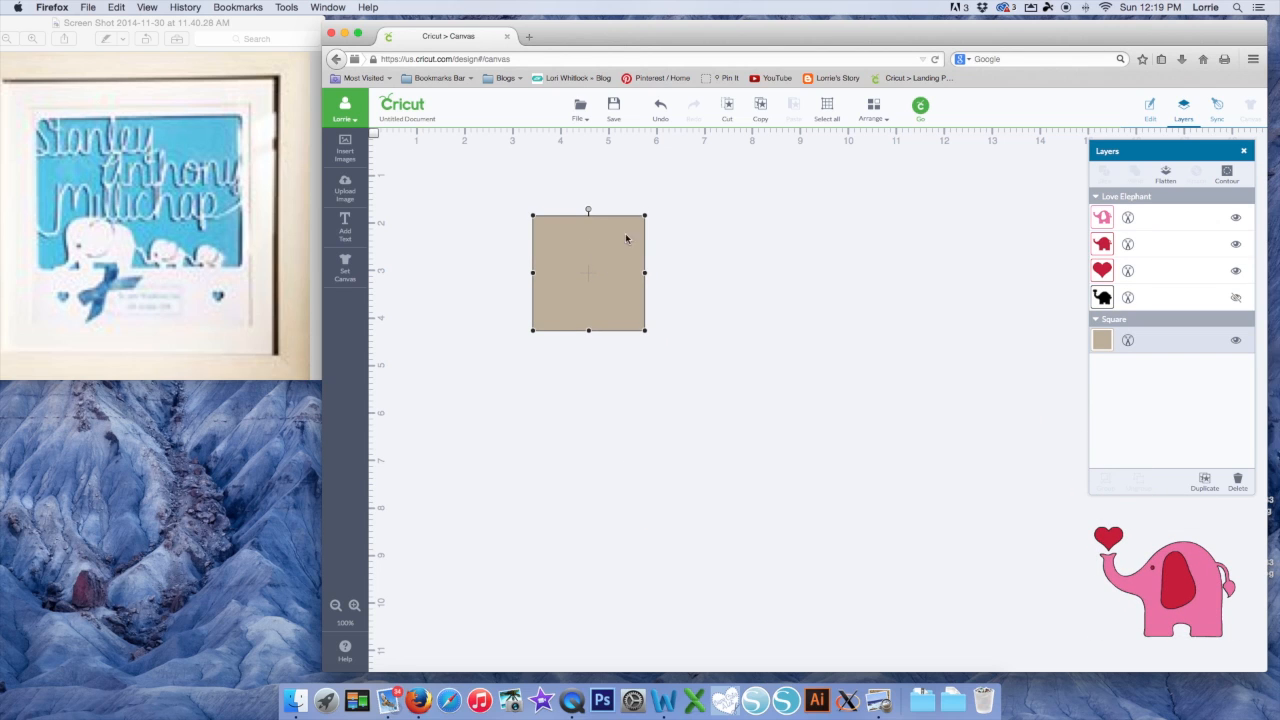
{"action": "left_click", "coordinate": [760, 108]}
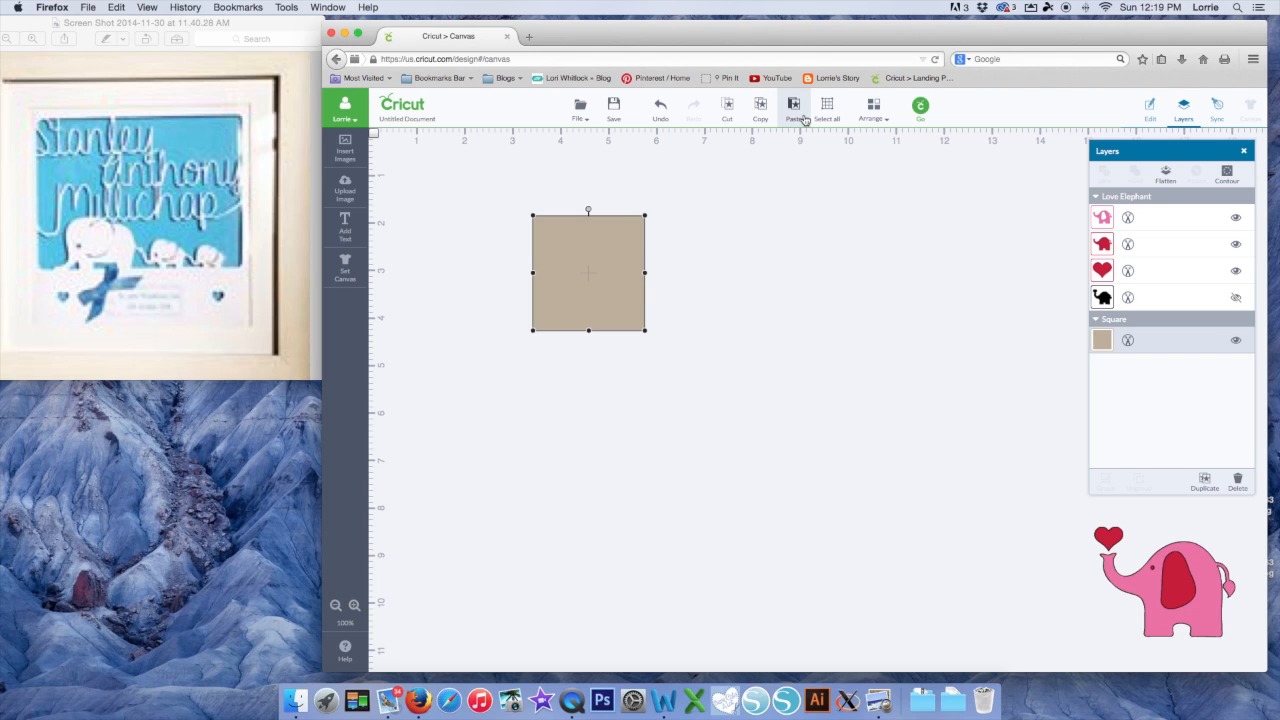
{"action": "left_click", "coordinate": [800, 115]}
{"action": "left_click_drag", "start_coordinate": [603, 298], "coordinate": [1191, 484]}
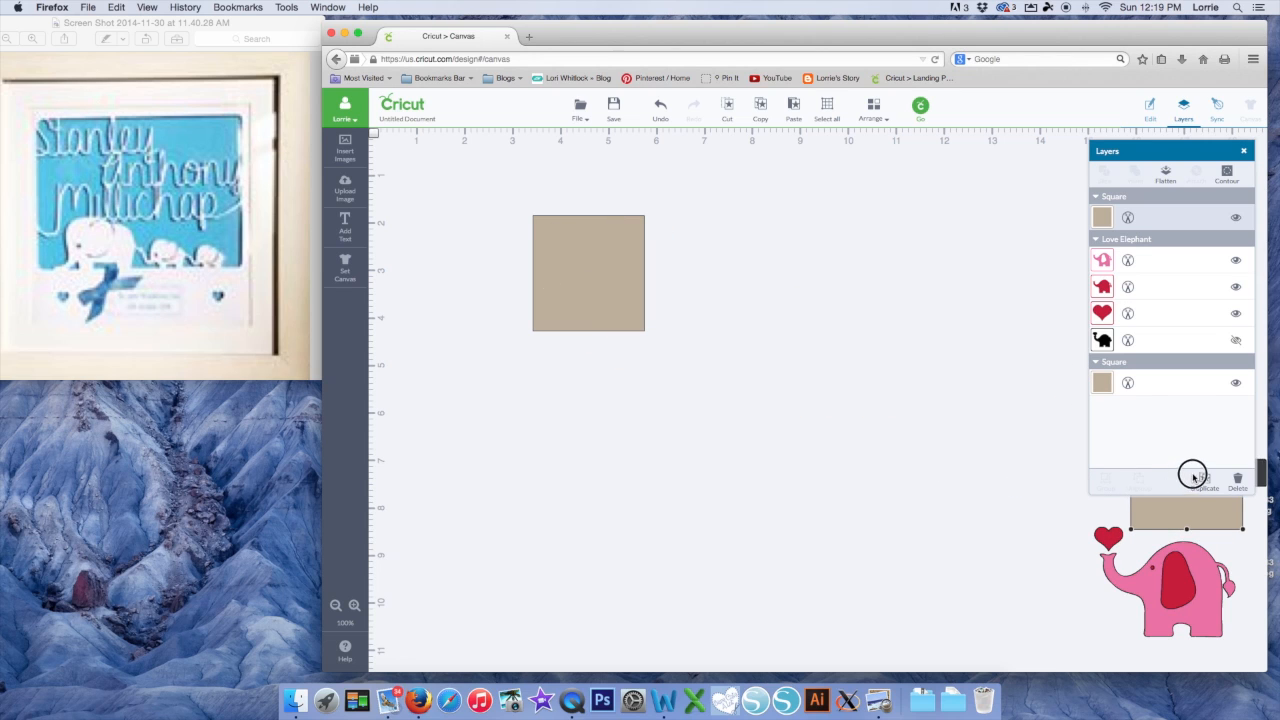
Unlock proportions, resize the original square to 8 × 8 inches, and move it top-left
{"action": "left_click", "coordinate": [594, 305]}
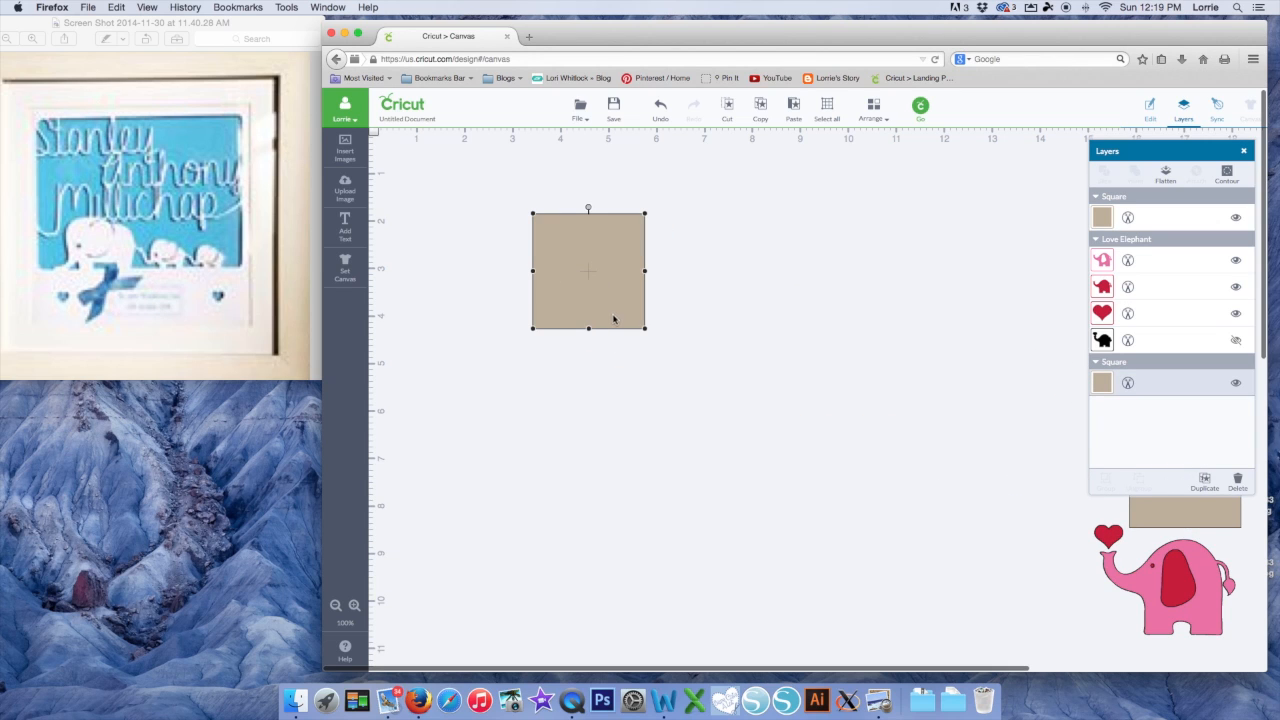
{"action": "left_click", "coordinate": [1148, 110]}
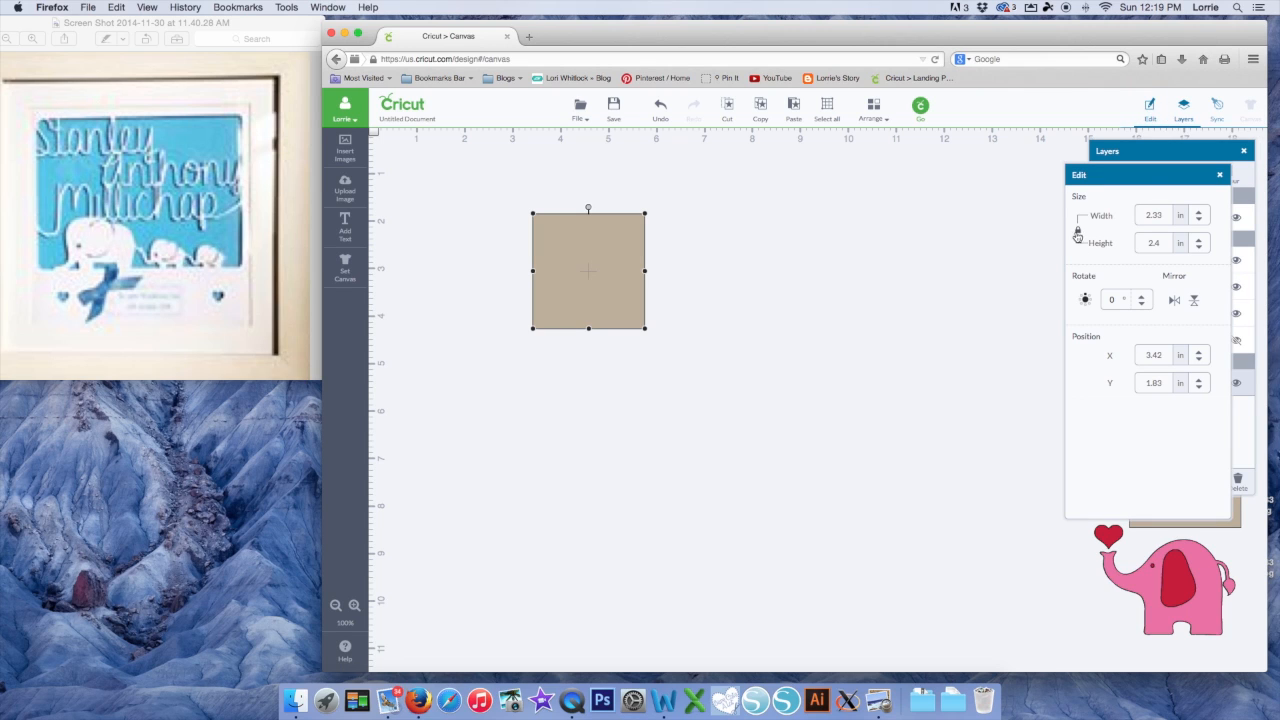
{"action": "left_click_drag", "start_coordinate": [1175, 178], "coordinate": [965, 166]}
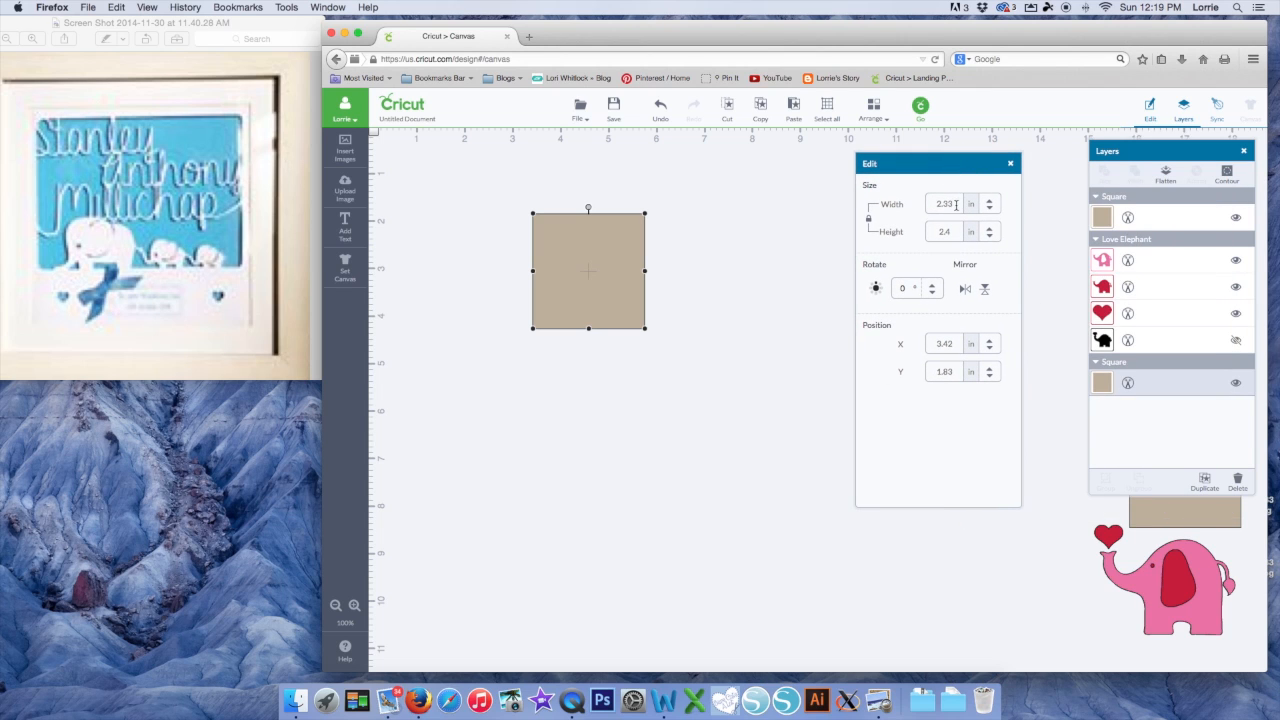
{"action": "left_click", "coordinate": [869, 220]}
{"action": "left_click", "coordinate": [917, 204]}
{"action": "type", "text": "8"}
{"action": "key", "text": "Return"}
{"action": "left_click", "coordinate": [931, 231]}
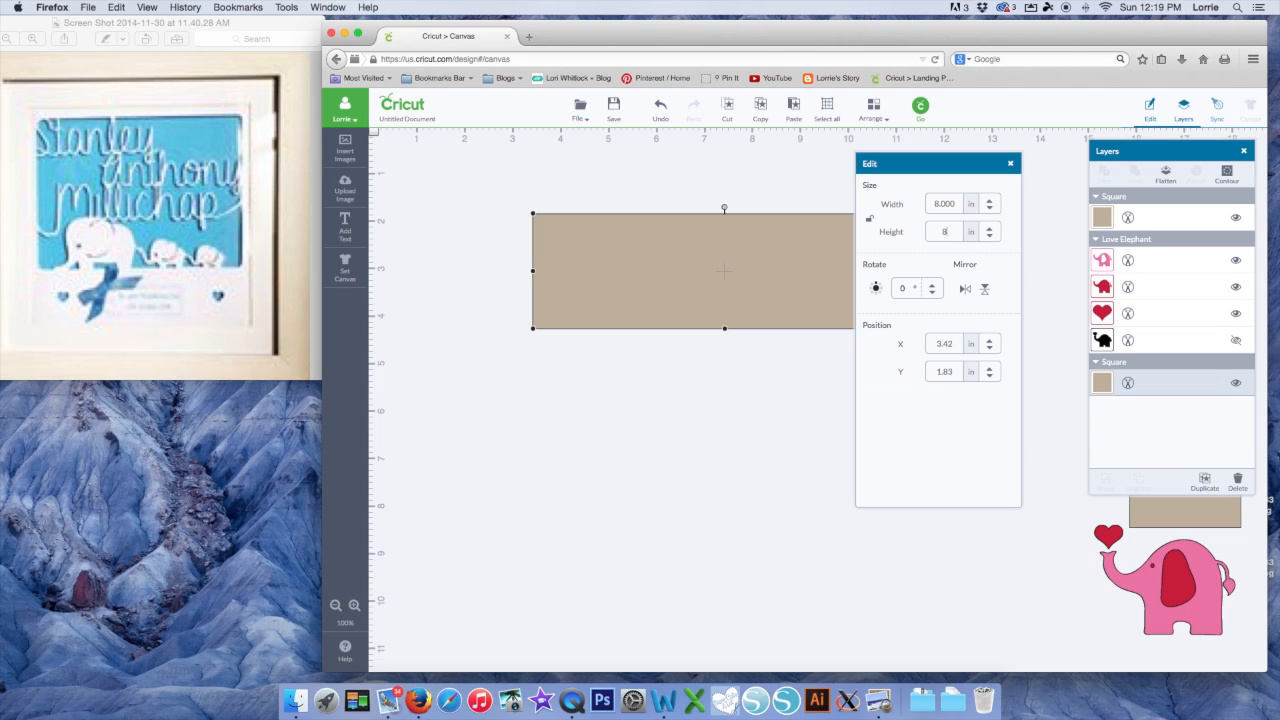
{"action": "key", "text": "Return"}
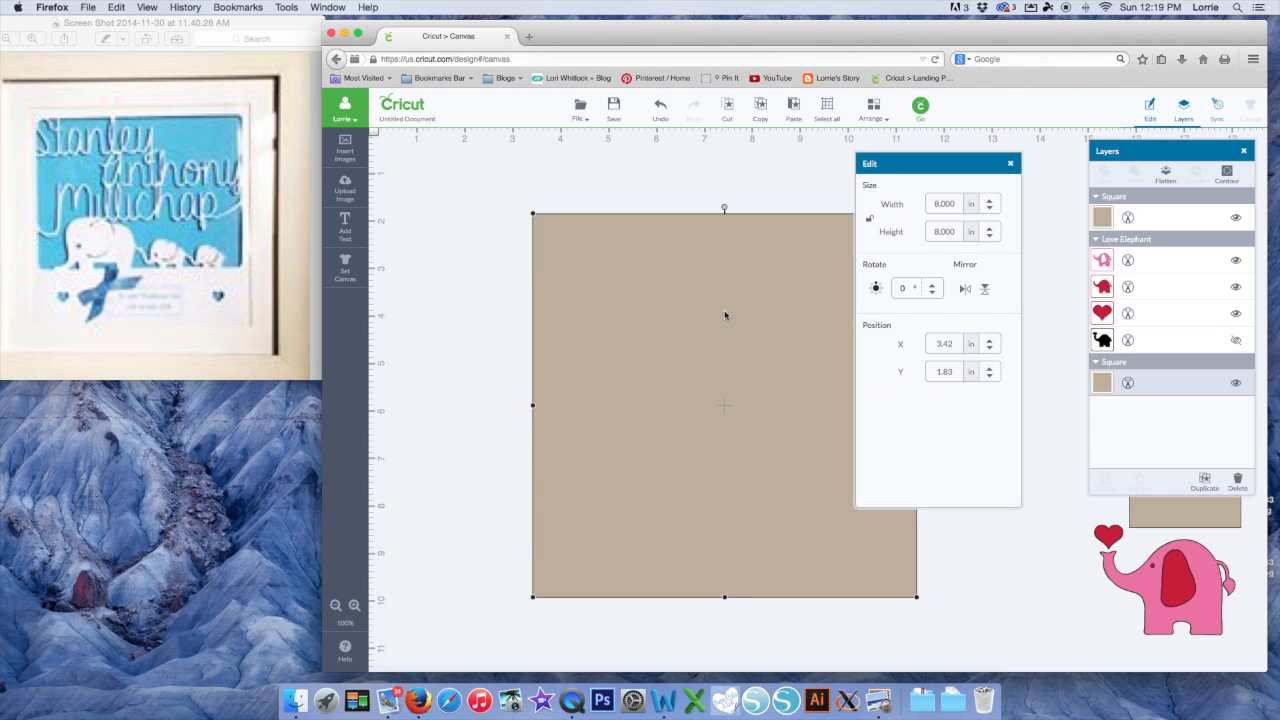
{"action": "left_click_drag", "start_coordinate": [714, 257], "coordinate": [609, 215]}
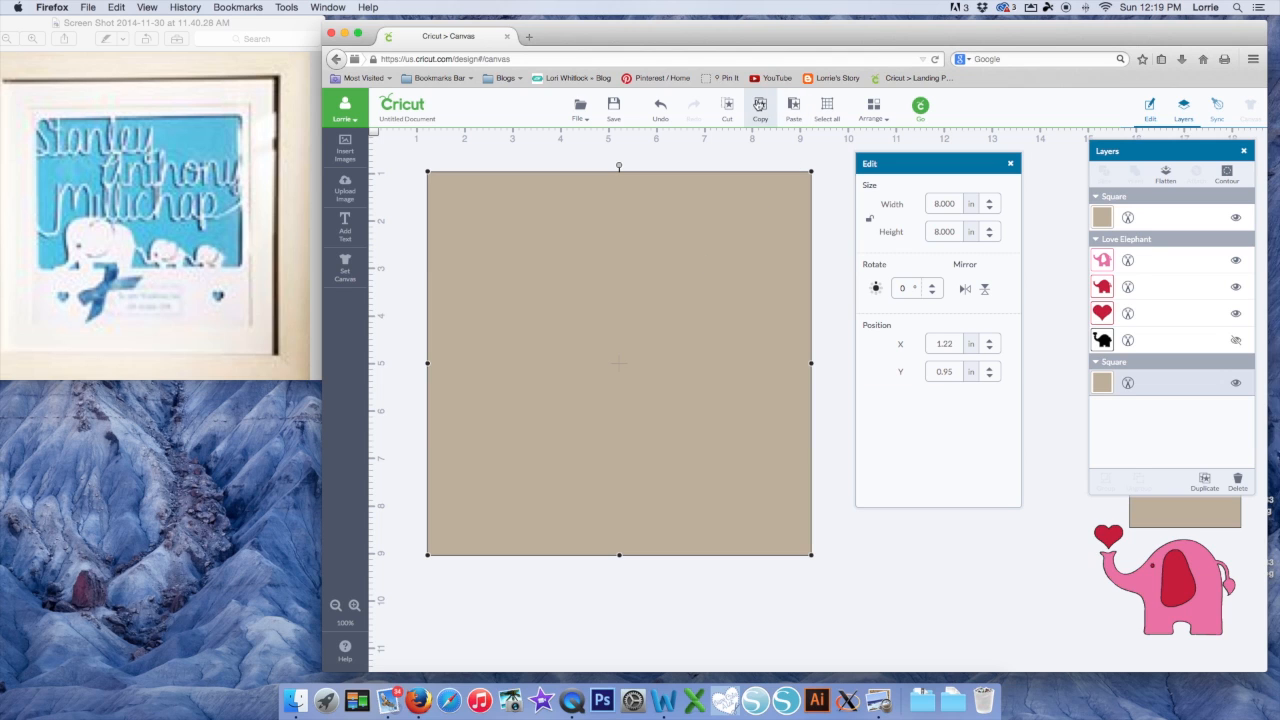
Paste another square, make it 7 inches wide, and centre it on the 8-inch square
{"action": "left_click", "coordinate": [790, 102]}
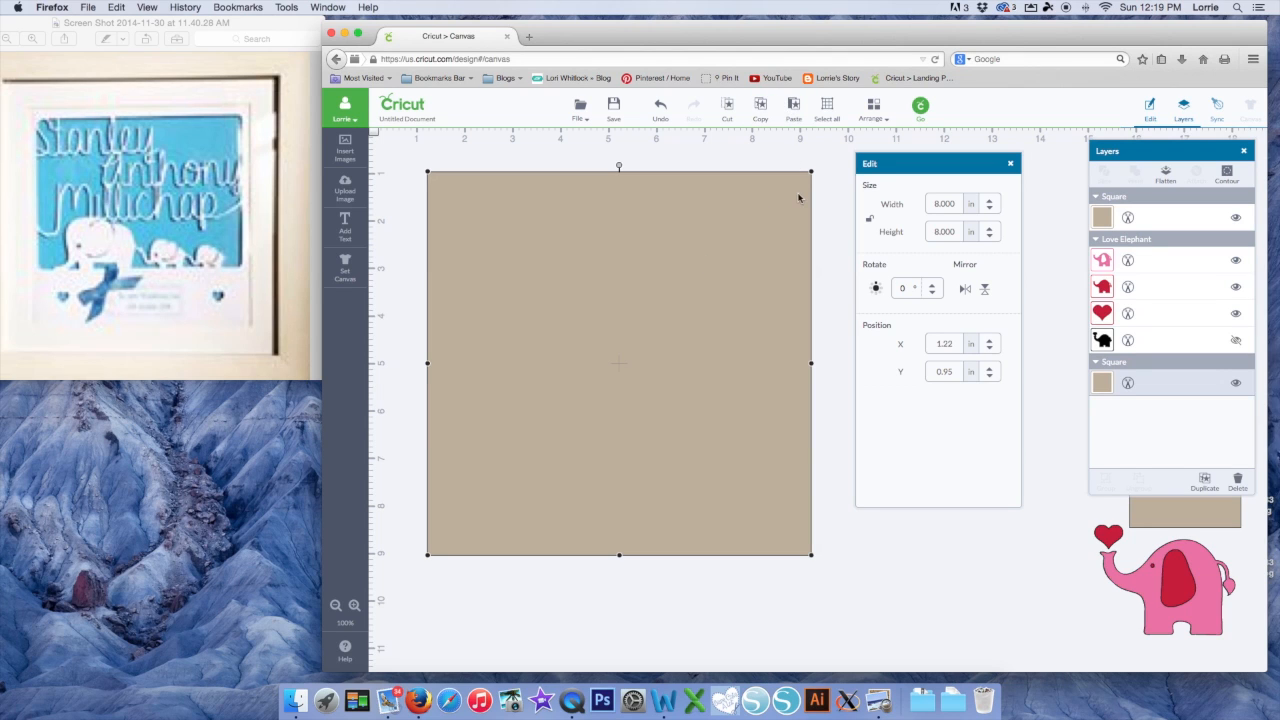
{"action": "left_click_drag", "start_coordinate": [751, 240], "coordinate": [737, 233]}
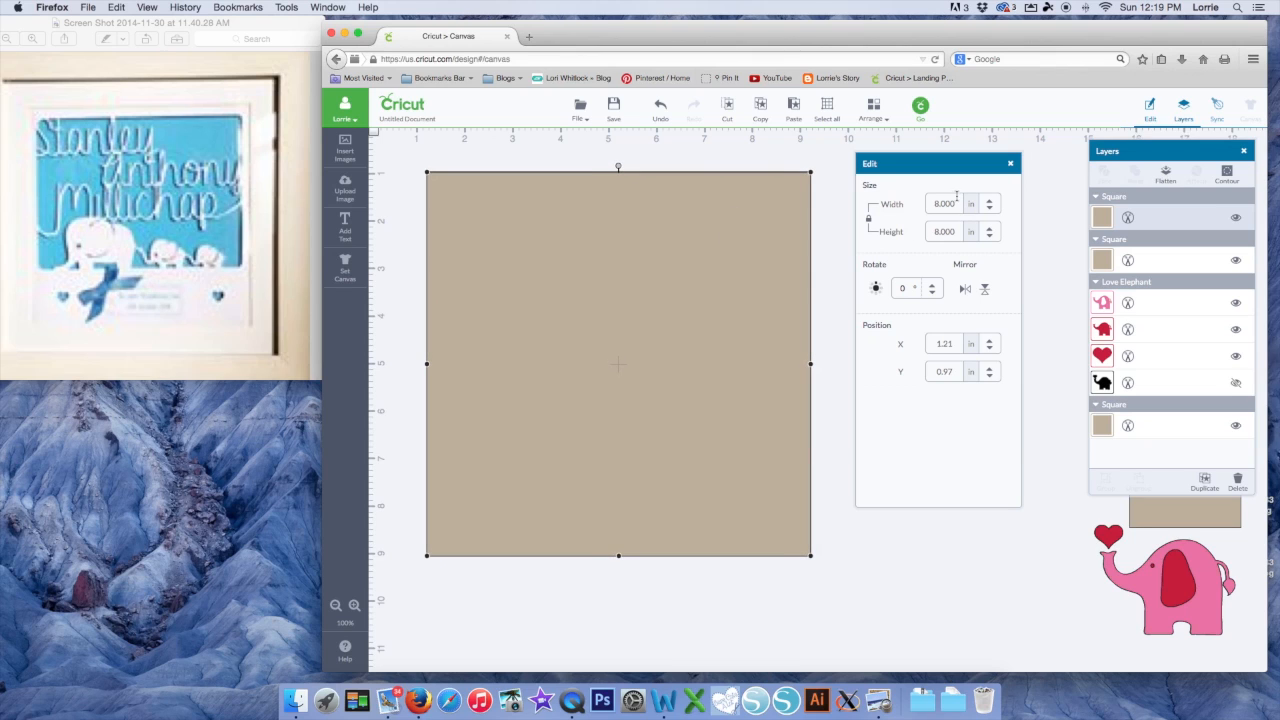
{"action": "left_click_drag", "start_coordinate": [954, 205], "coordinate": [920, 205]}
{"action": "type", "text": "77"}
{"action": "left_click_drag", "start_coordinate": [671, 281], "coordinate": [695, 306]}
Select both squares, Slice them, and move the cut-out inner square aside
{"action": "left_click", "coordinate": [872, 492]}
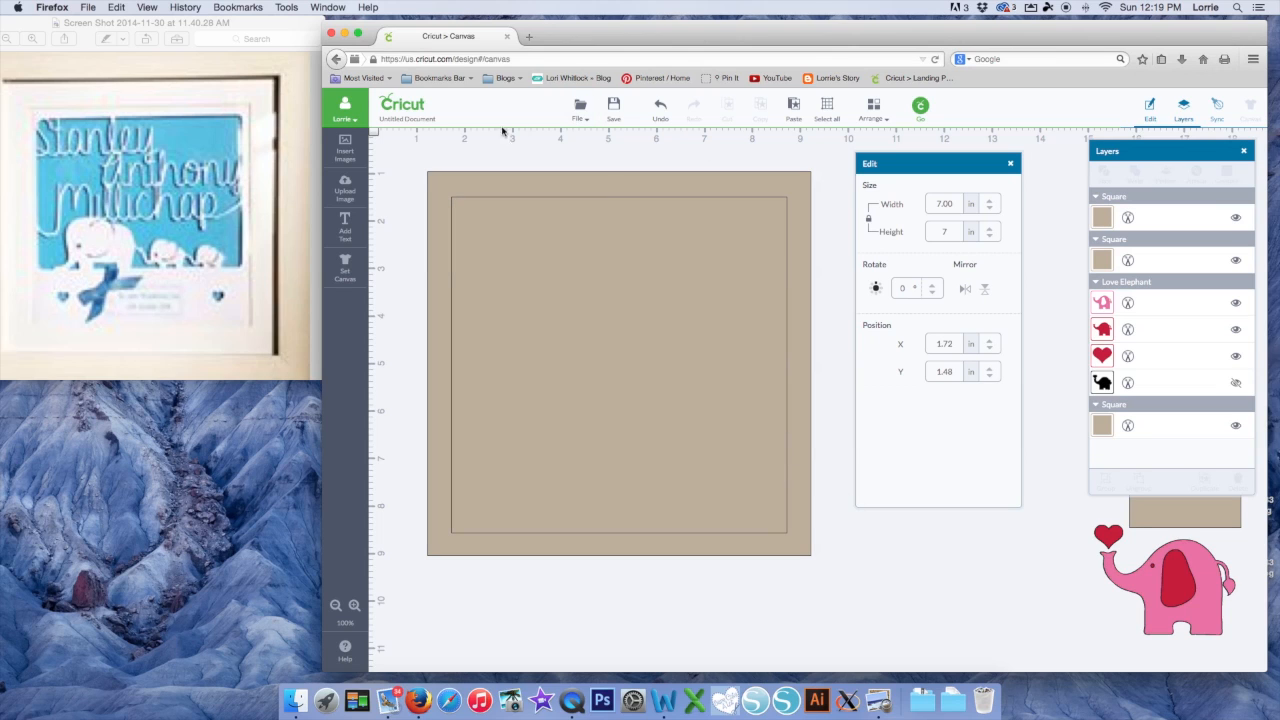
{"action": "left_click_drag", "start_coordinate": [407, 147], "coordinate": [826, 571]}
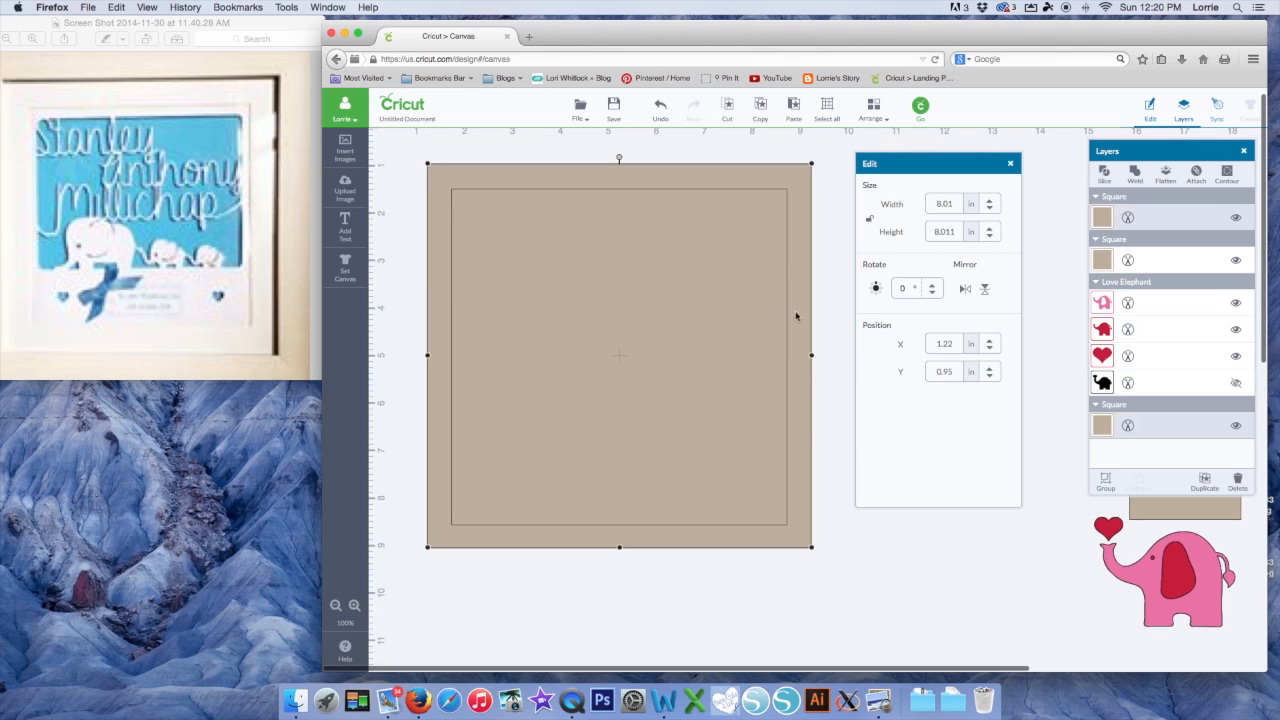
{"action": "right_click", "coordinate": [678, 300]}
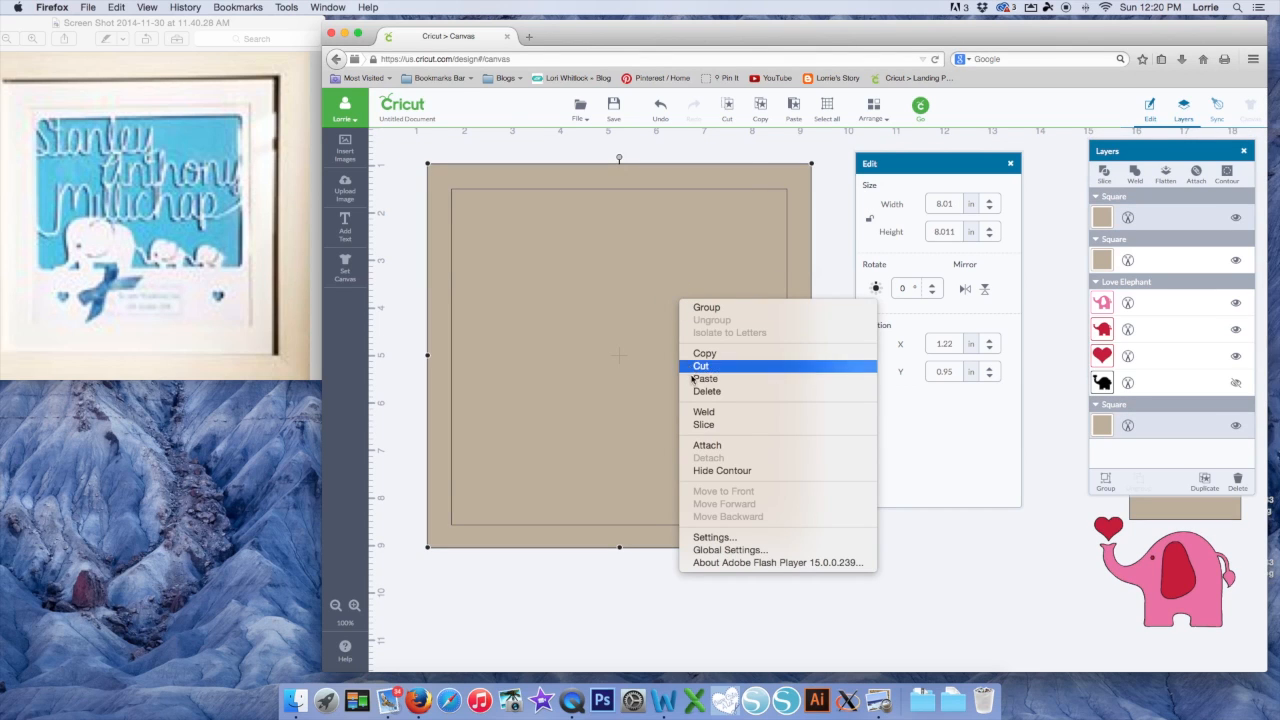
{"action": "left_click", "coordinate": [697, 425]}
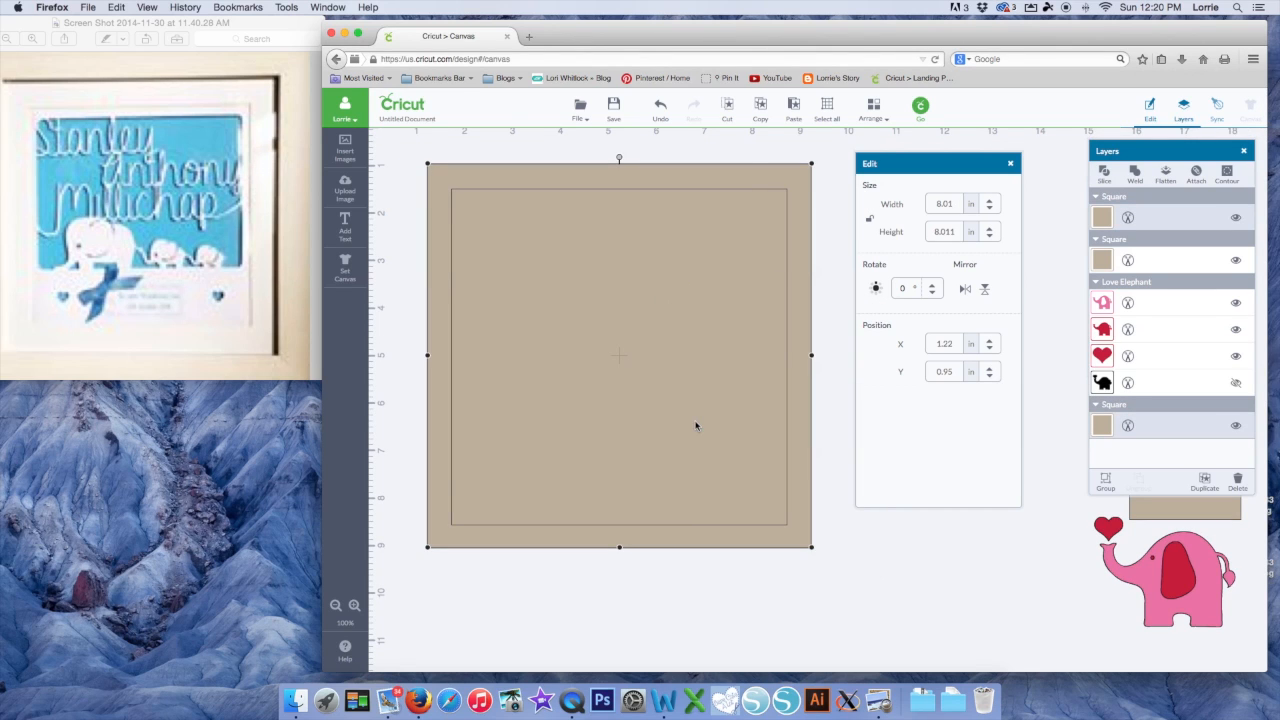
{"action": "left_click_drag", "start_coordinate": [668, 405], "coordinate": [930, 512]}
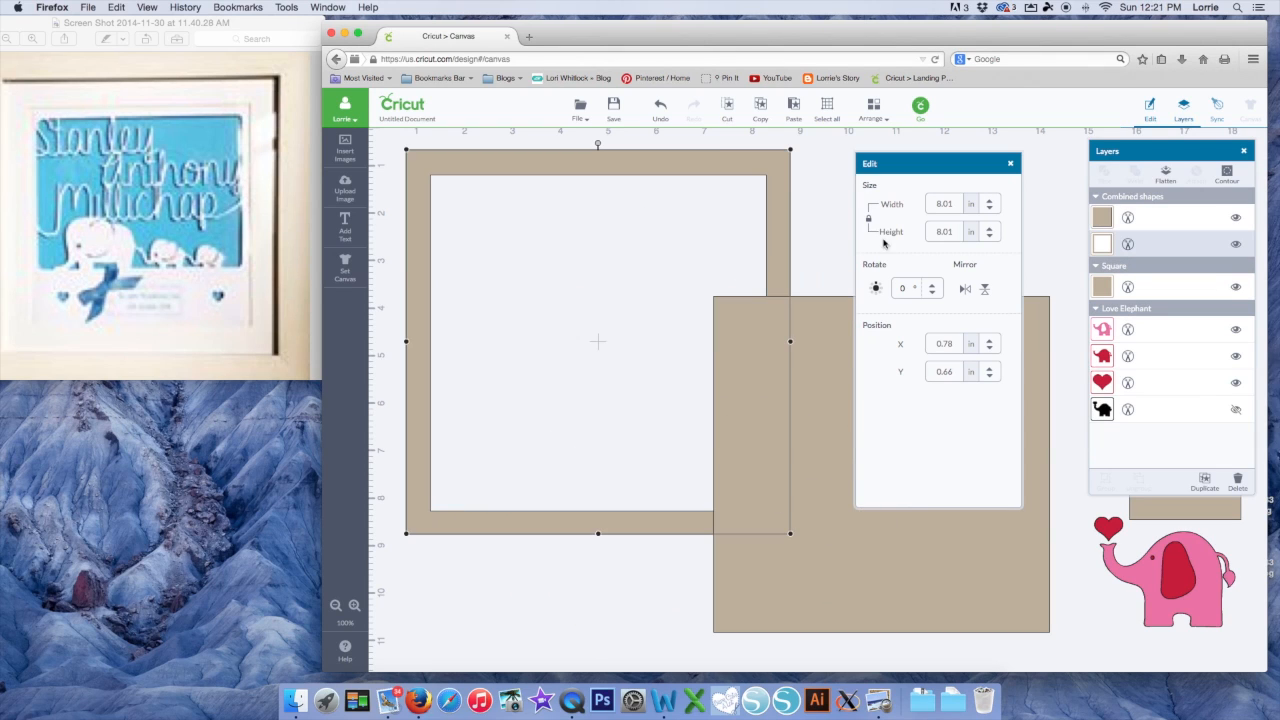
Turn the square frame white and drag the 7-inch tan square into its opening
{"action": "mouse_move", "coordinate": [708, 163]}
{"action": "left_mouse_down"}
{"action": "mouse_move", "coordinate": [723, 165]}
{"action": "mouse_move", "coordinate": [709, 164]}
{"action": "left_mouse_up"}
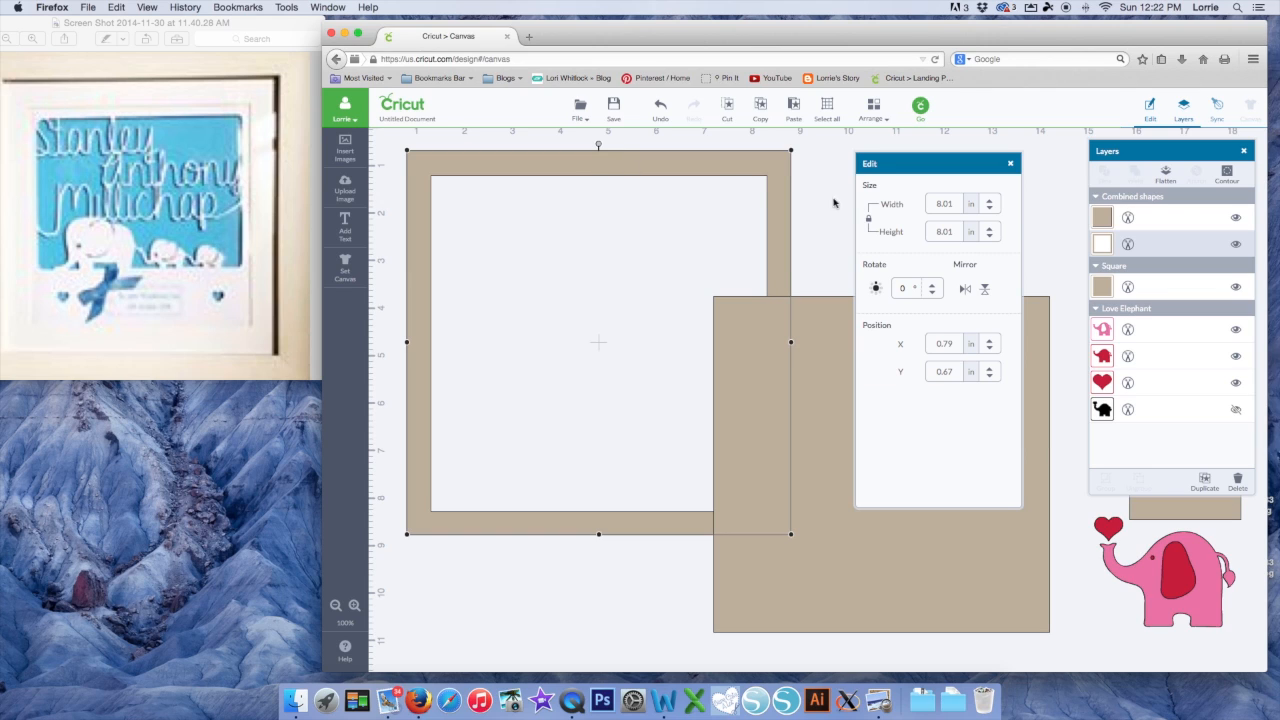
{"action": "left_click", "coordinate": [1110, 243]}
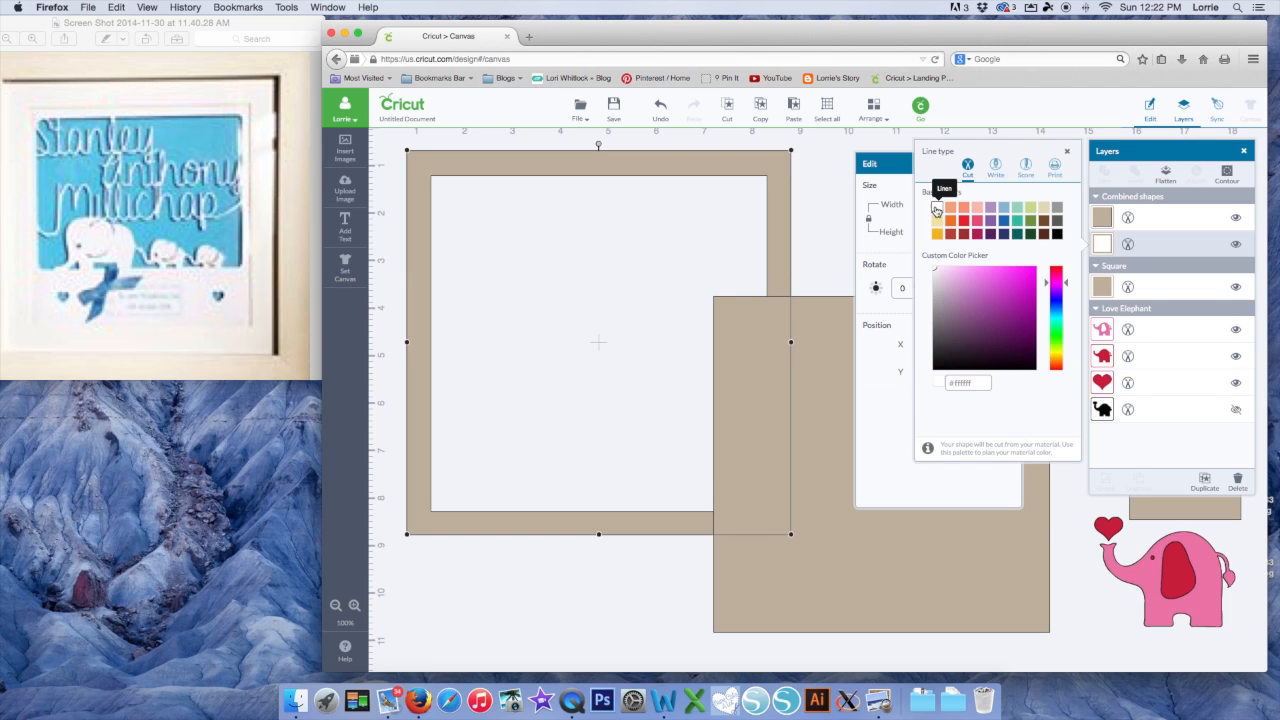
{"action": "left_click", "coordinate": [936, 209]}
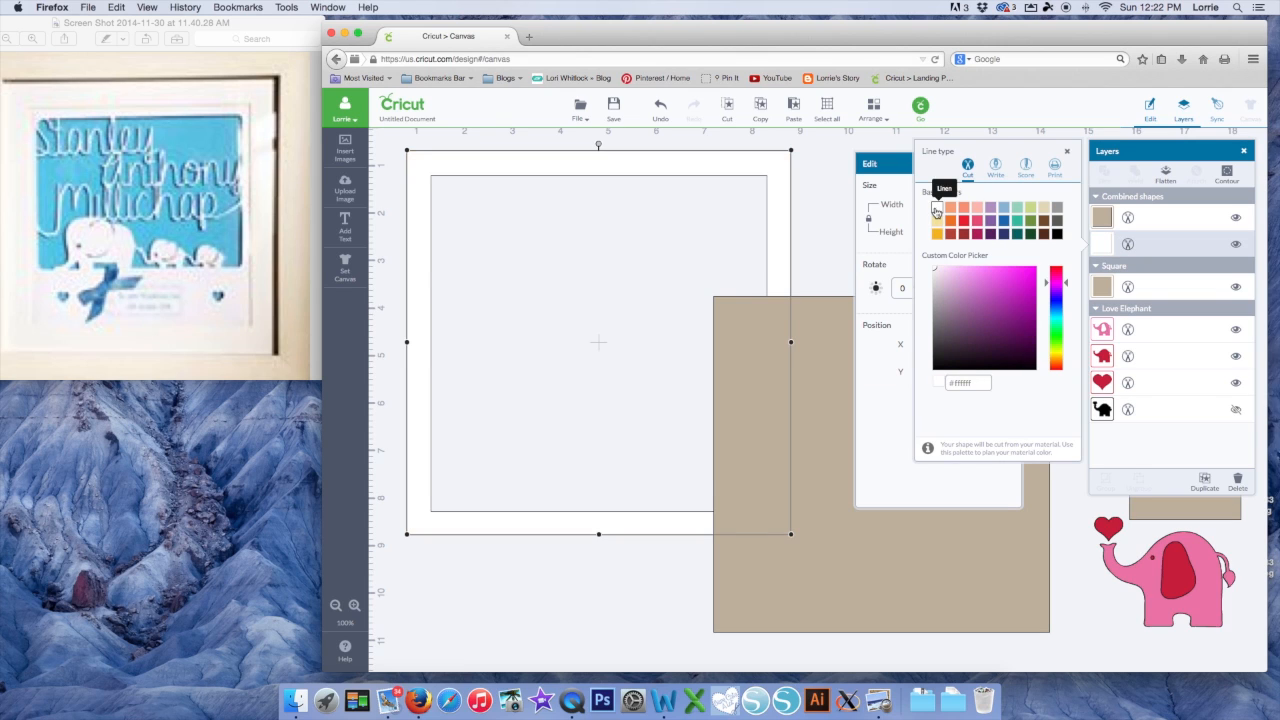
{"action": "left_click", "coordinate": [810, 417]}
{"action": "left_click_drag", "start_coordinate": [814, 394], "coordinate": [529, 276]}
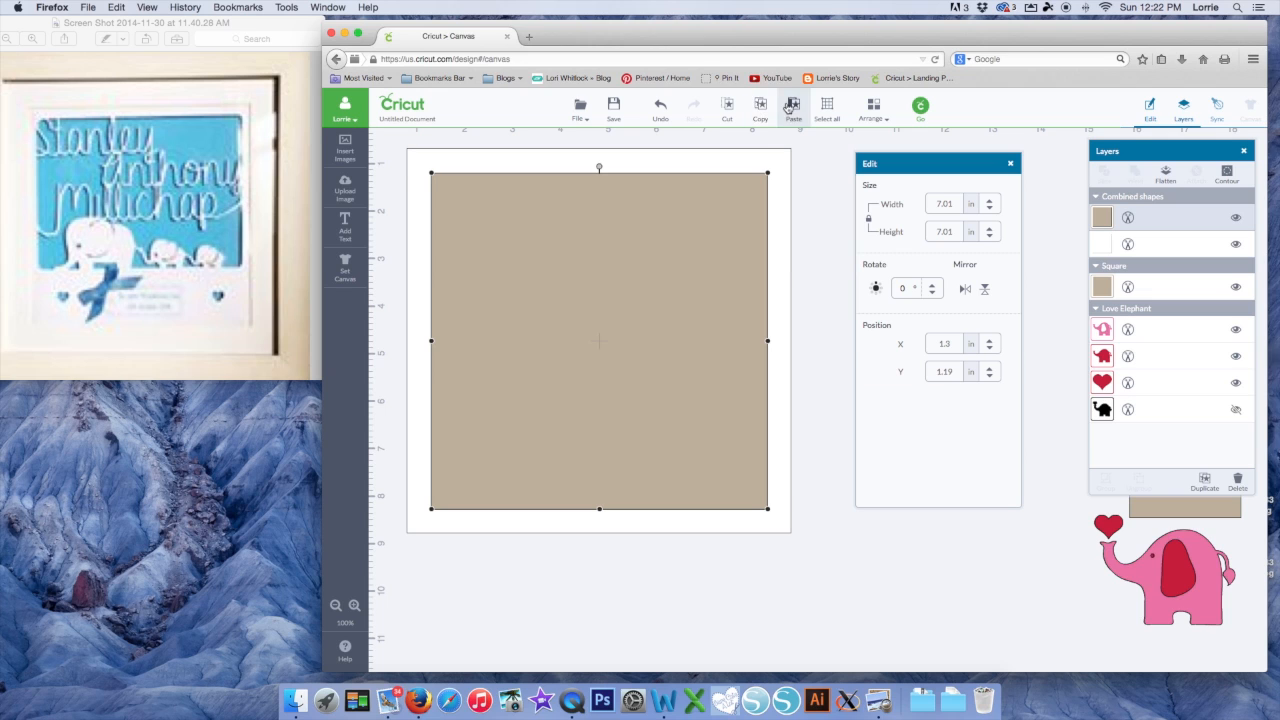
Paste a tan square, resize it to 6.5 inches wide, and centre it in the frame
{"action": "key", "text": "super+v"}
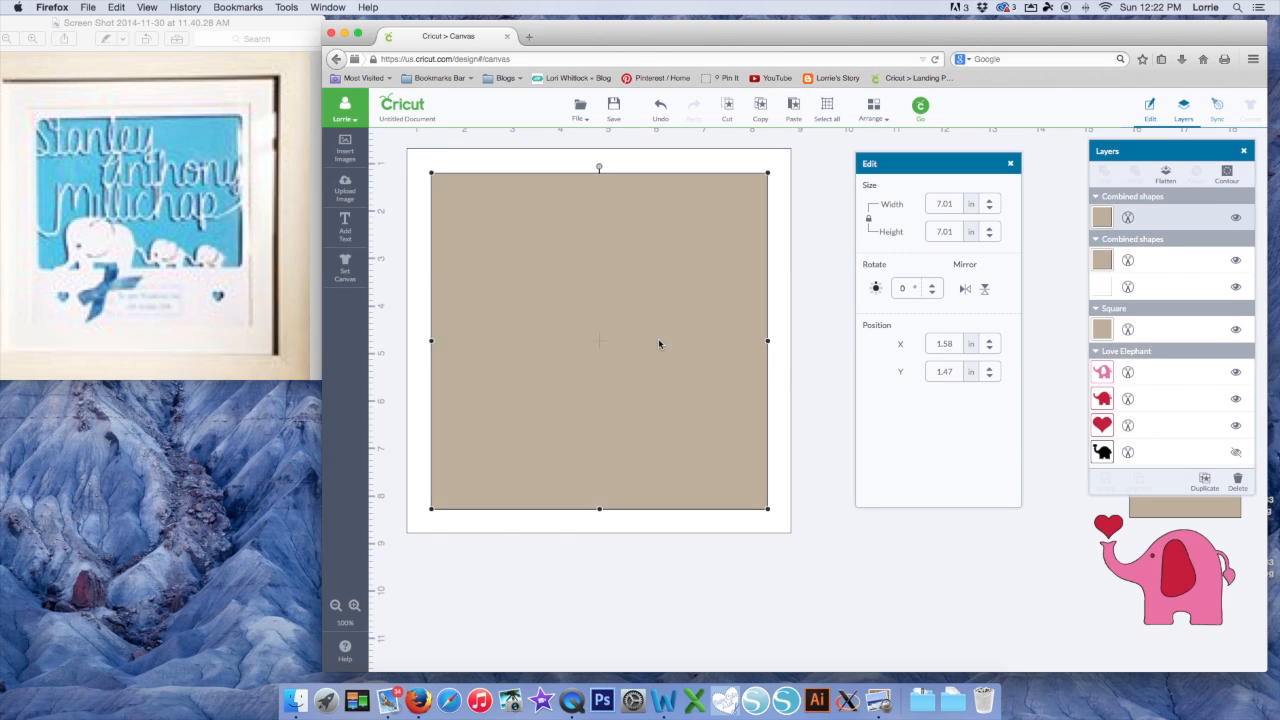
{"action": "left_click_drag", "start_coordinate": [642, 369], "coordinate": [633, 364]}
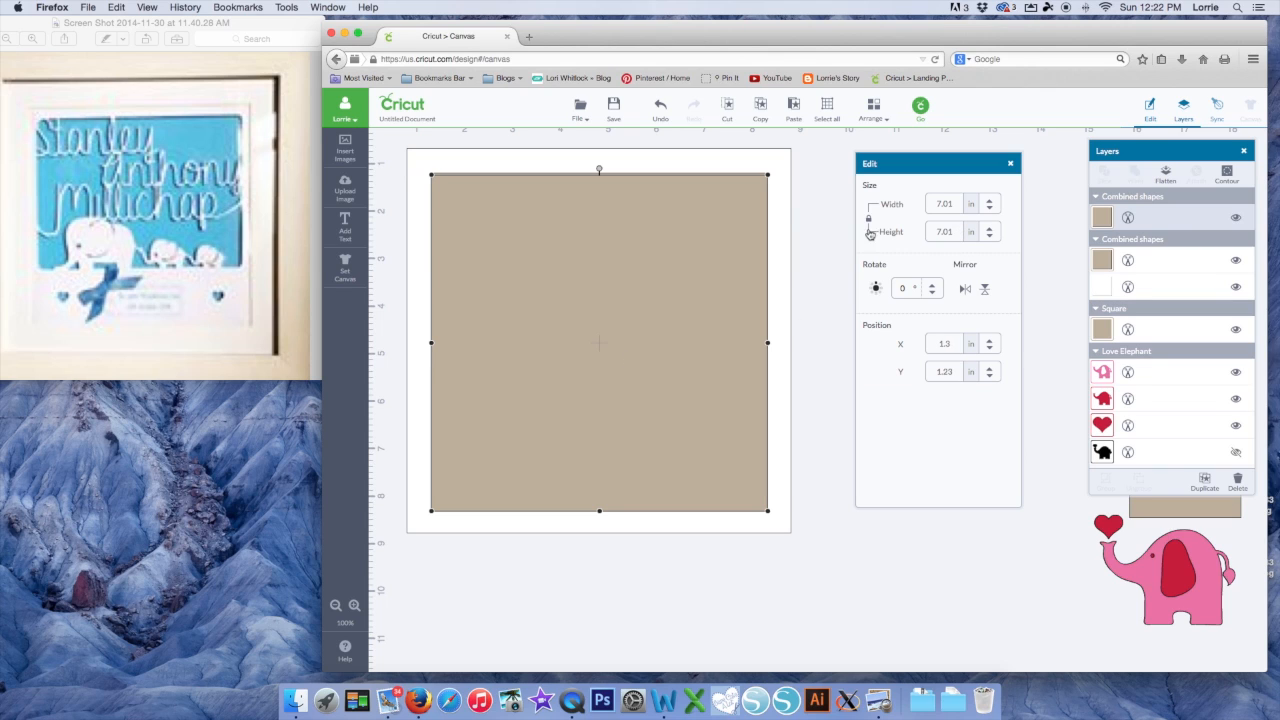
{"action": "left_click_drag", "start_coordinate": [956, 207], "coordinate": [905, 204]}
{"action": "type", "text": "6.75"}
{"action": "key", "text": "Return"}
{"action": "left_click_drag", "start_coordinate": [660, 254], "coordinate": [668, 264]}
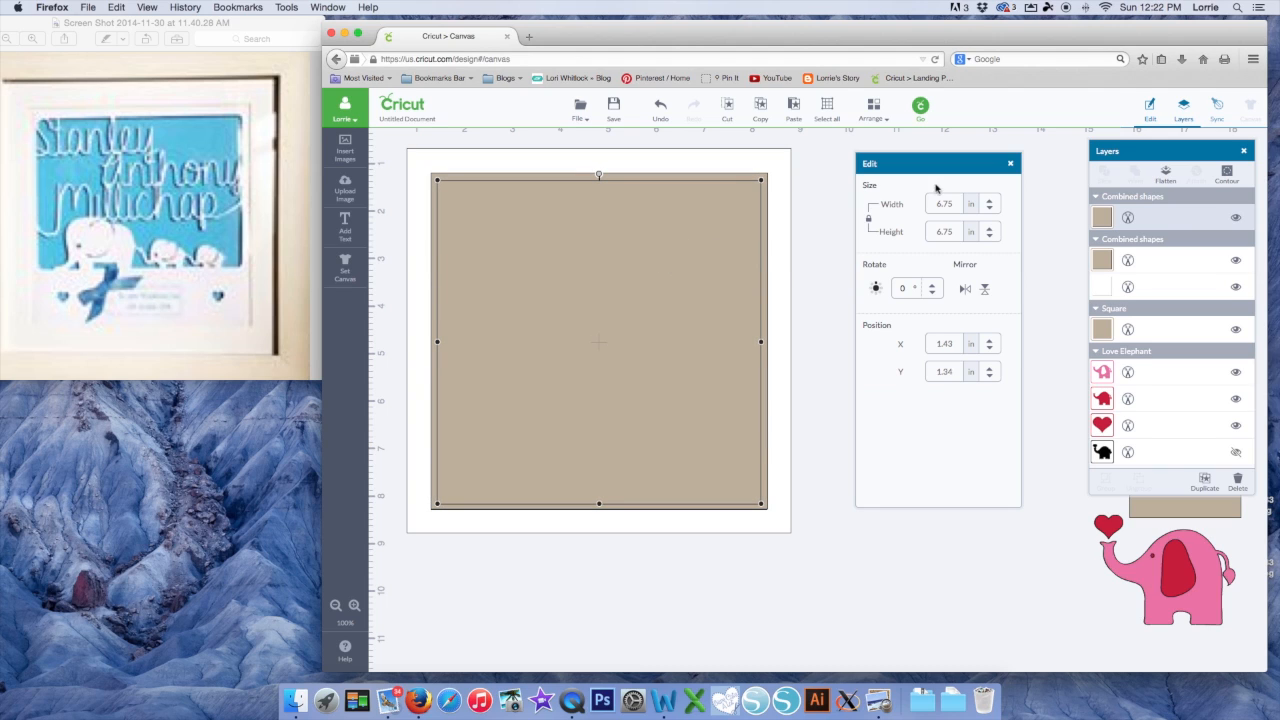
{"action": "left_click_drag", "start_coordinate": [955, 204], "coordinate": [919, 204]}
{"action": "type", "text": "6.5"}
{"action": "key", "text": "Return"}
{"action": "left_click_drag", "start_coordinate": [674, 220], "coordinate": [680, 225]}
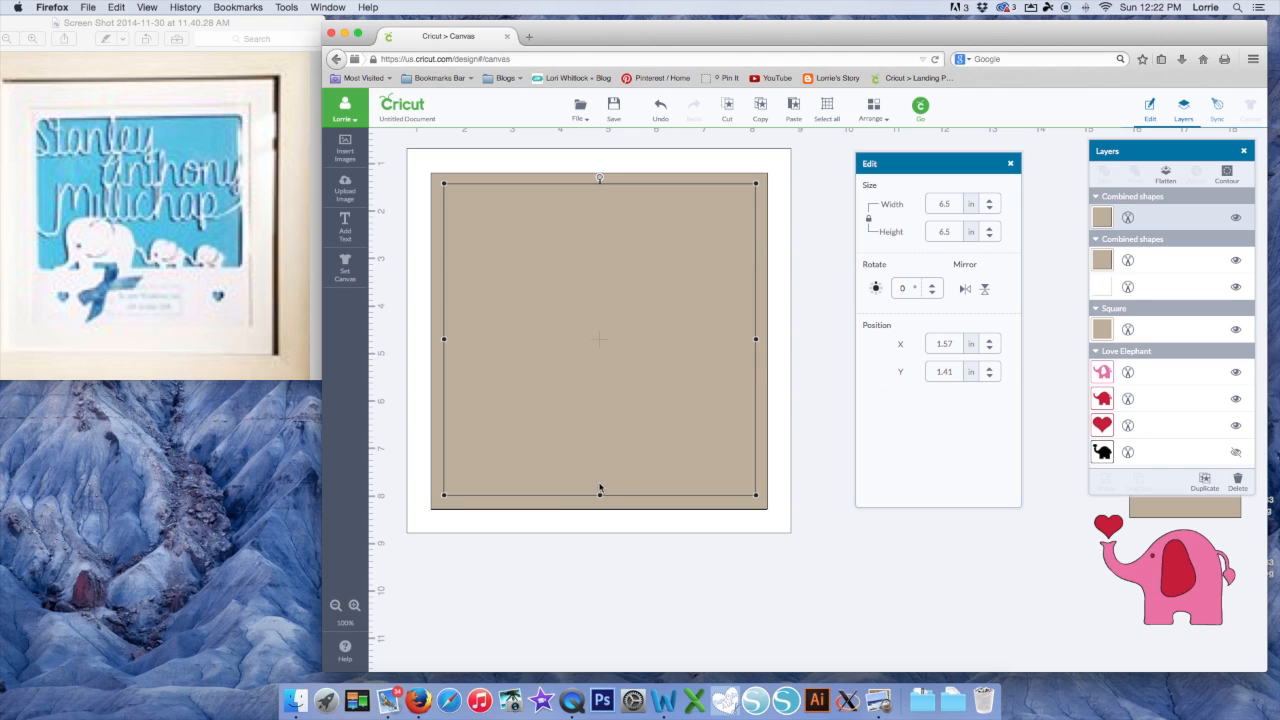
Shorten the inner rectangle to 4.29 inches tall and select it with the background square
{"action": "left_click_drag", "start_coordinate": [600, 495], "coordinate": [603, 389]}
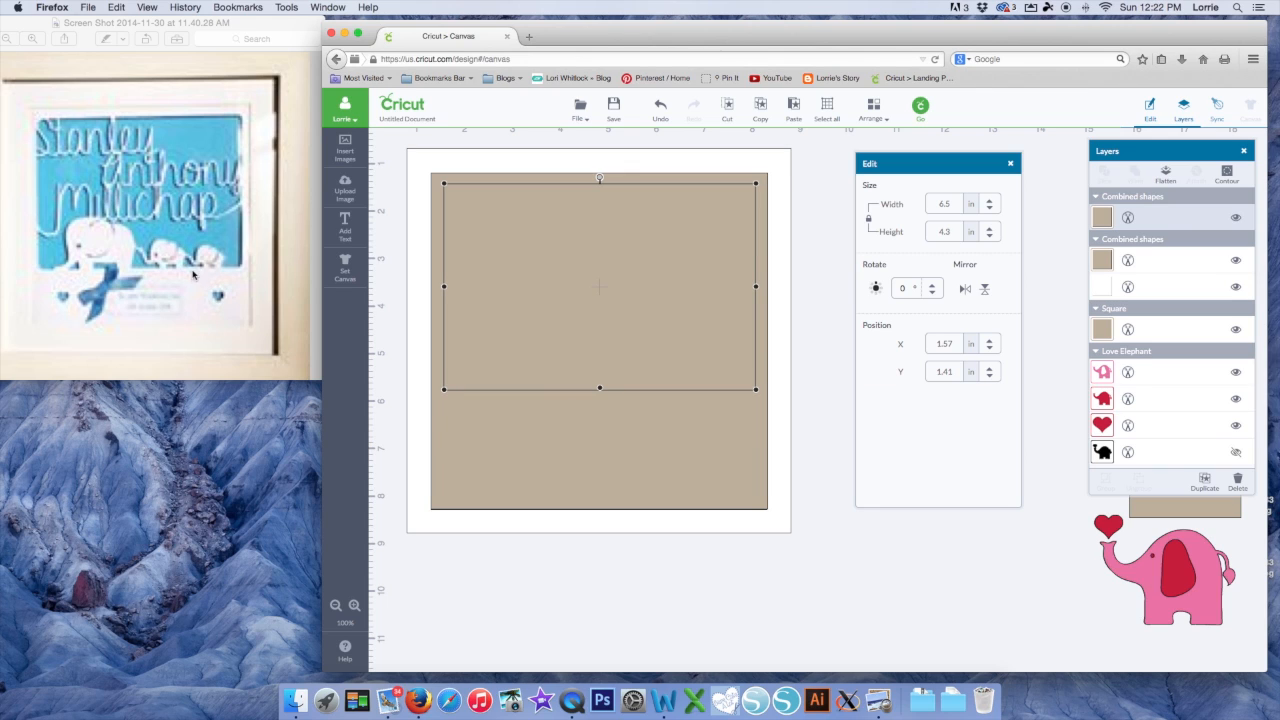
{"action": "left_click_drag", "start_coordinate": [601, 389], "coordinate": [597, 388]}
{"action": "left_click", "coordinate": [849, 500]}
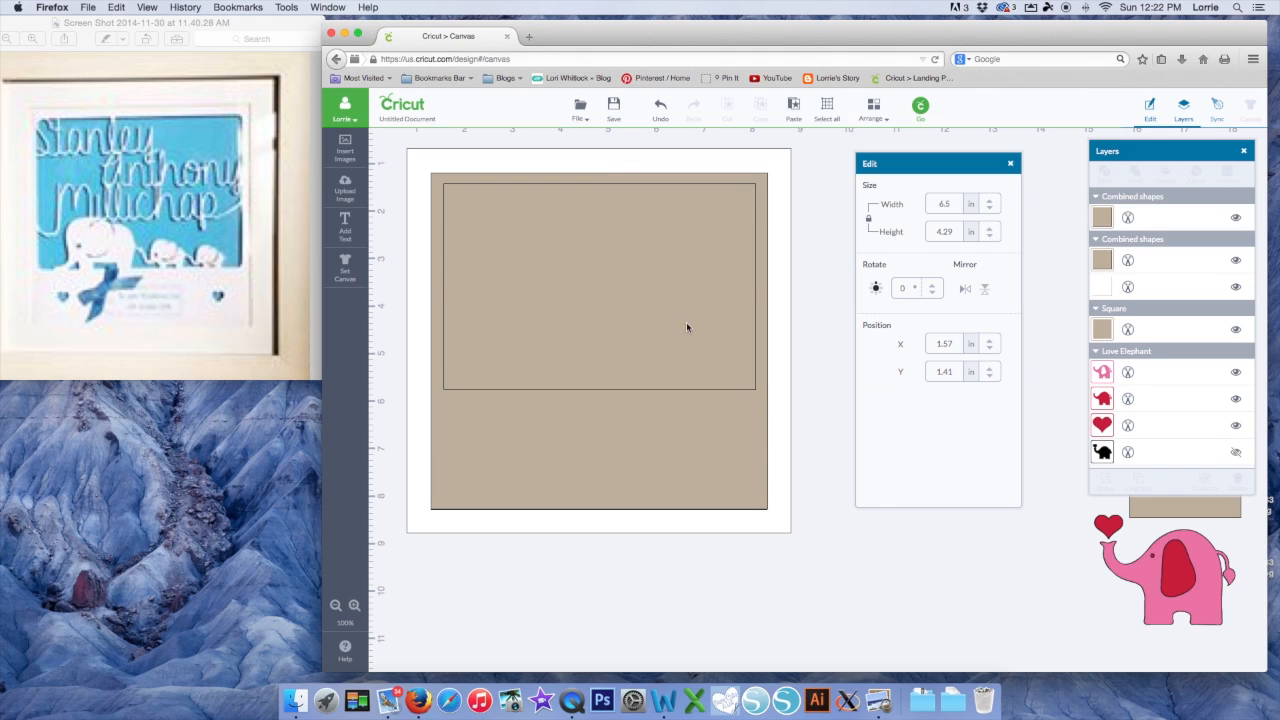
{"action": "left_click", "coordinate": [655, 312]}
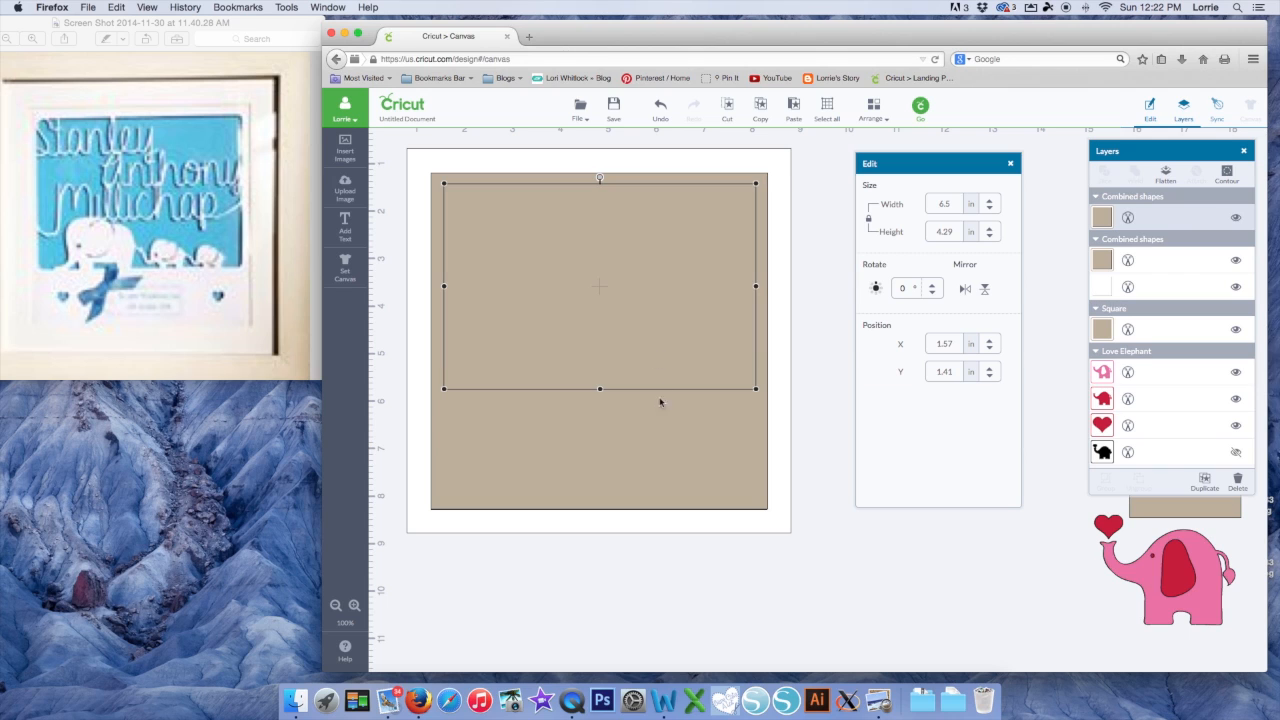
{"action": "left_click", "coordinate": [660, 430], "text": "shift"}
Slice the rectangle out of the square and pull the cut-out rectangle aside
{"action": "right_click", "coordinate": [640, 364]}
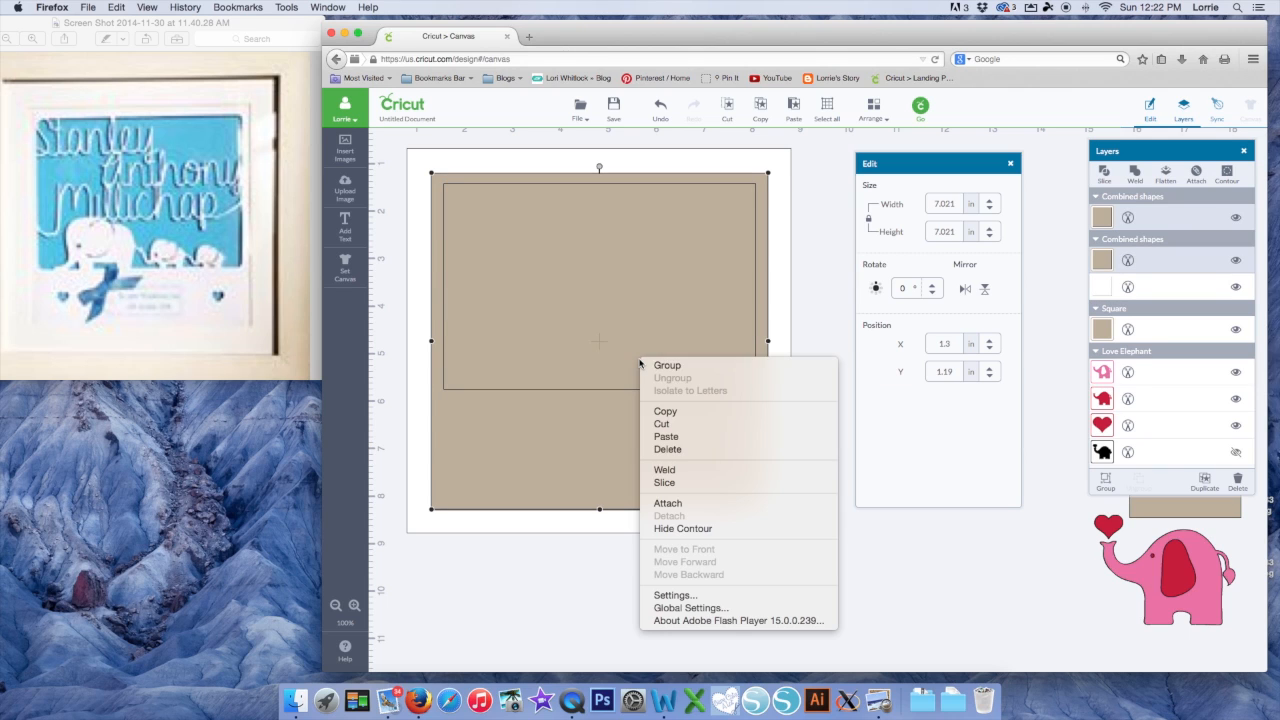
{"action": "left_click", "coordinate": [672, 483]}
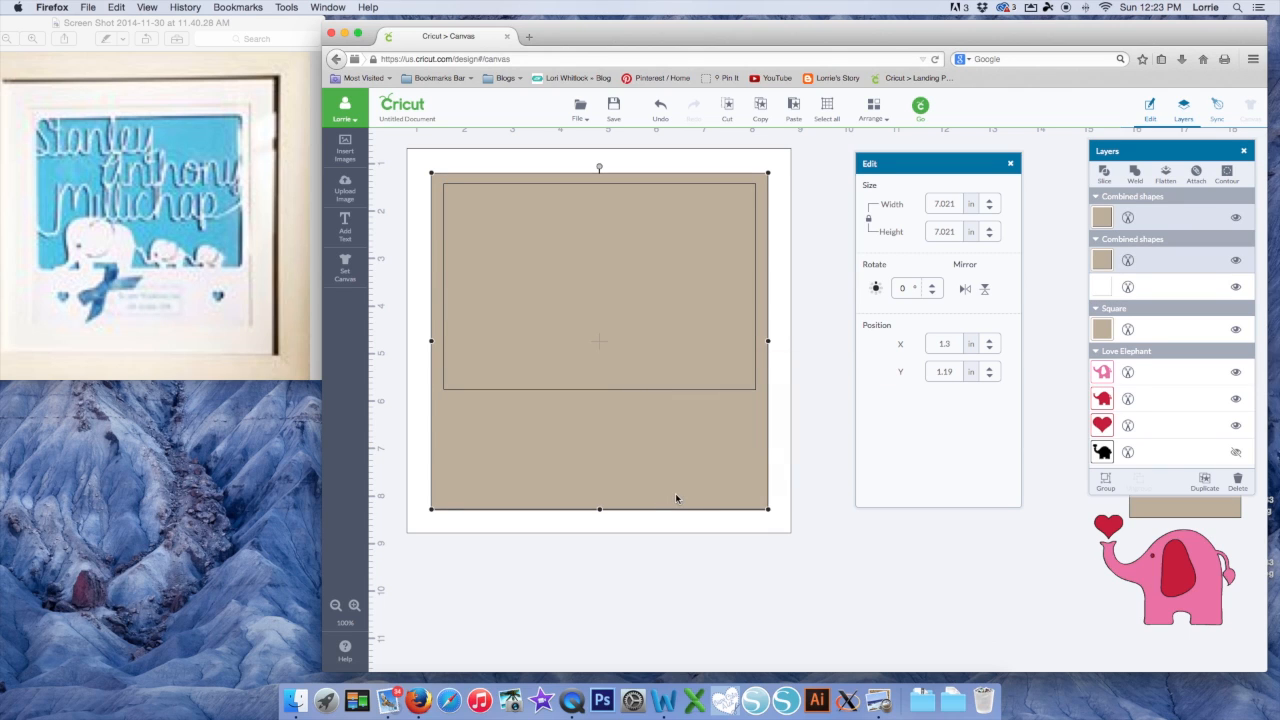
{"action": "left_click_drag", "start_coordinate": [638, 350], "coordinate": [1009, 620]}
Make the remaining frame piece white, then select the tan rectangle piece
{"action": "left_click", "coordinate": [634, 436]}
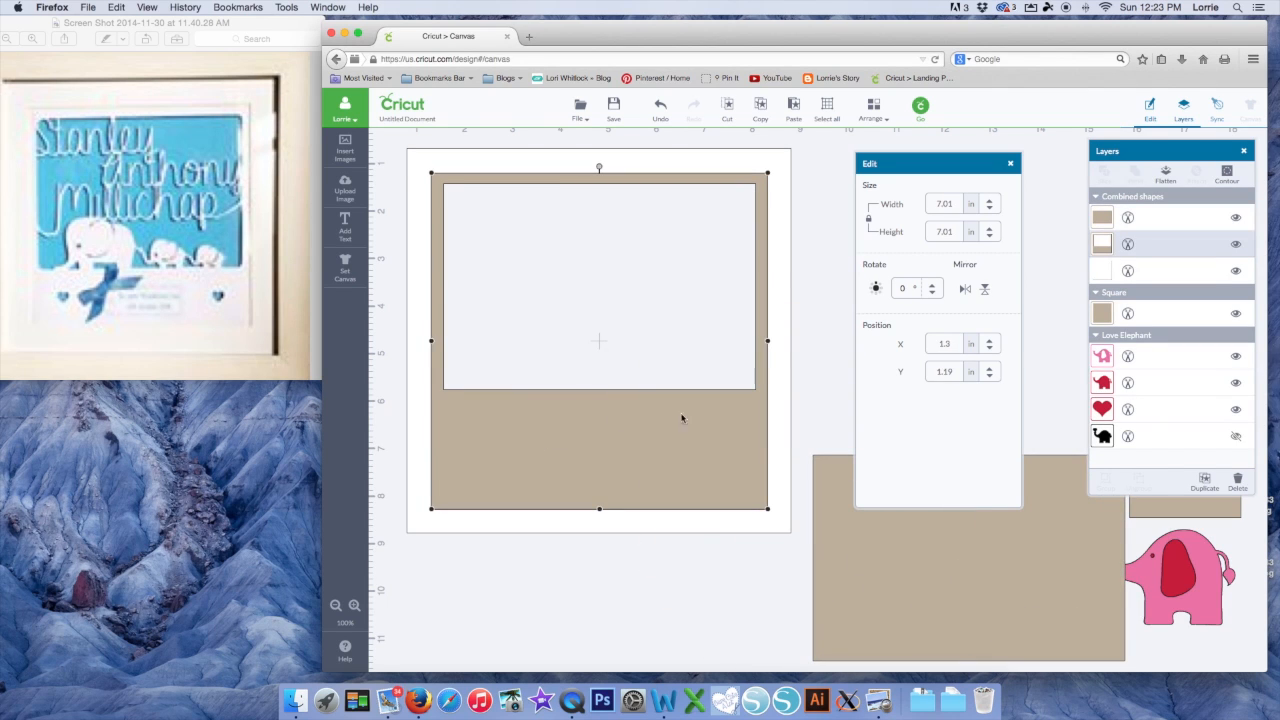
{"action": "left_click", "coordinate": [1101, 248]}
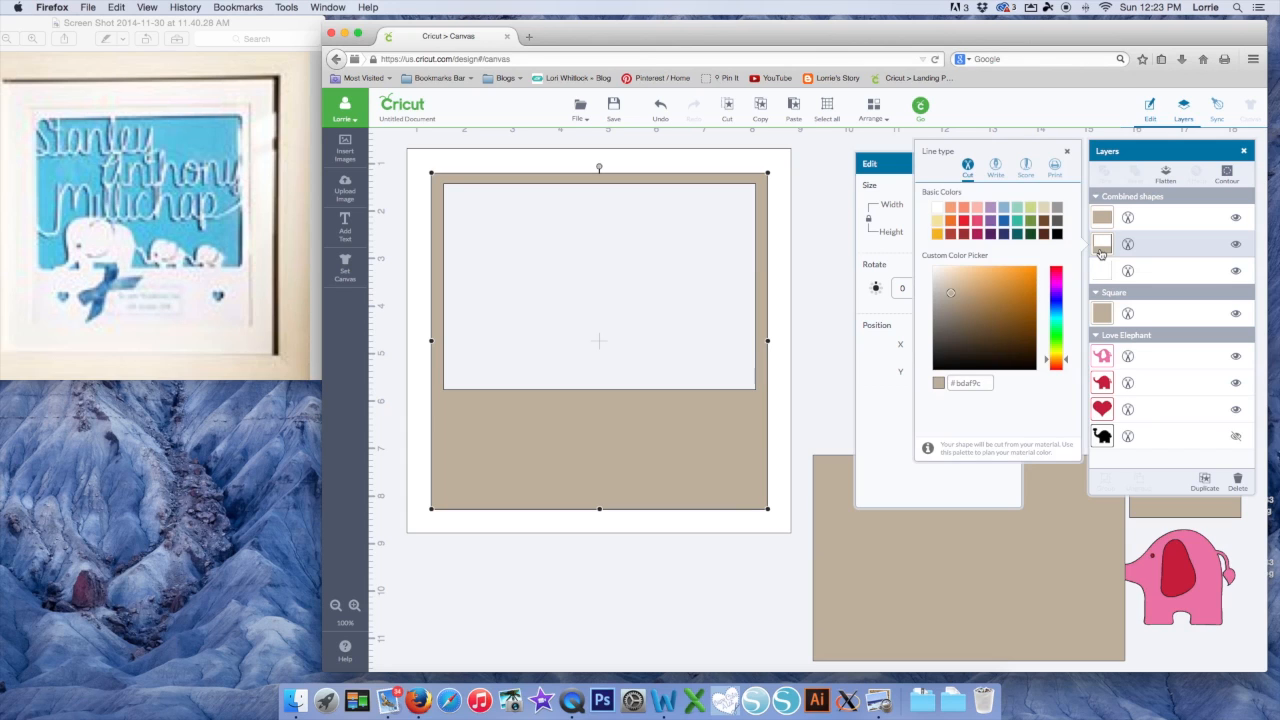
{"action": "left_click", "coordinate": [937, 208]}
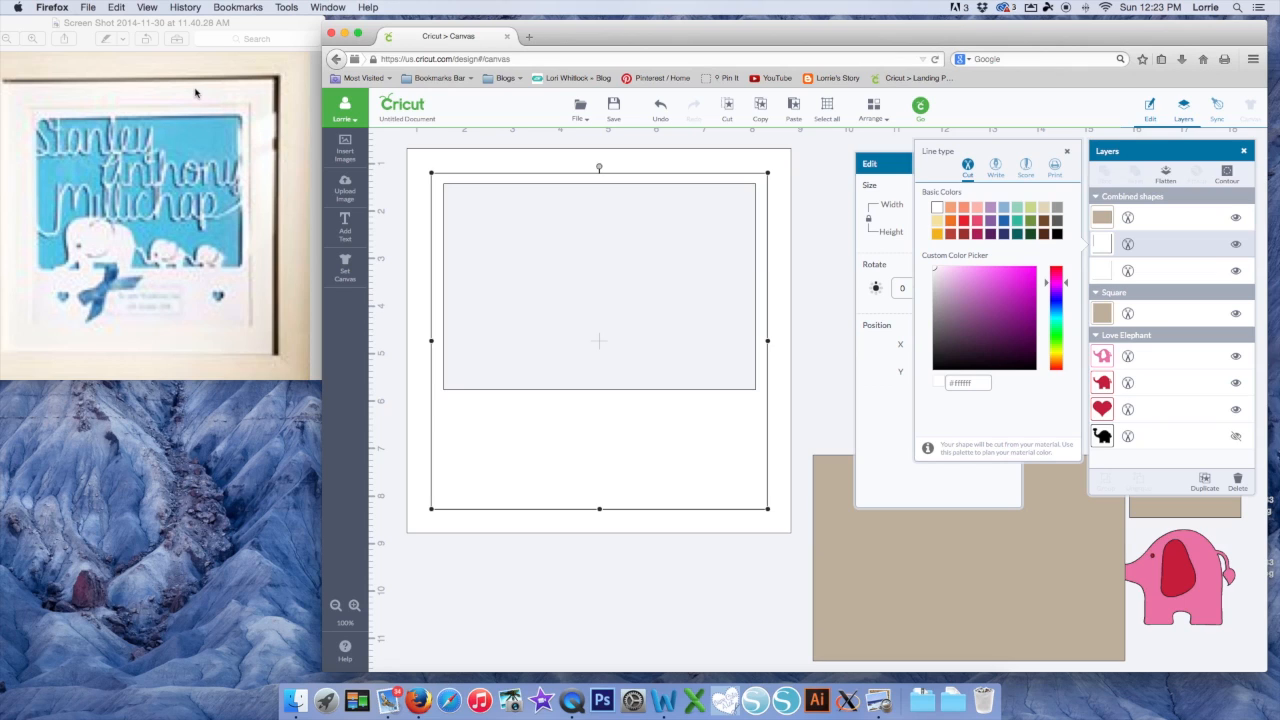
{"action": "left_click", "coordinate": [676, 453]}
{"action": "left_click", "coordinate": [930, 619]}
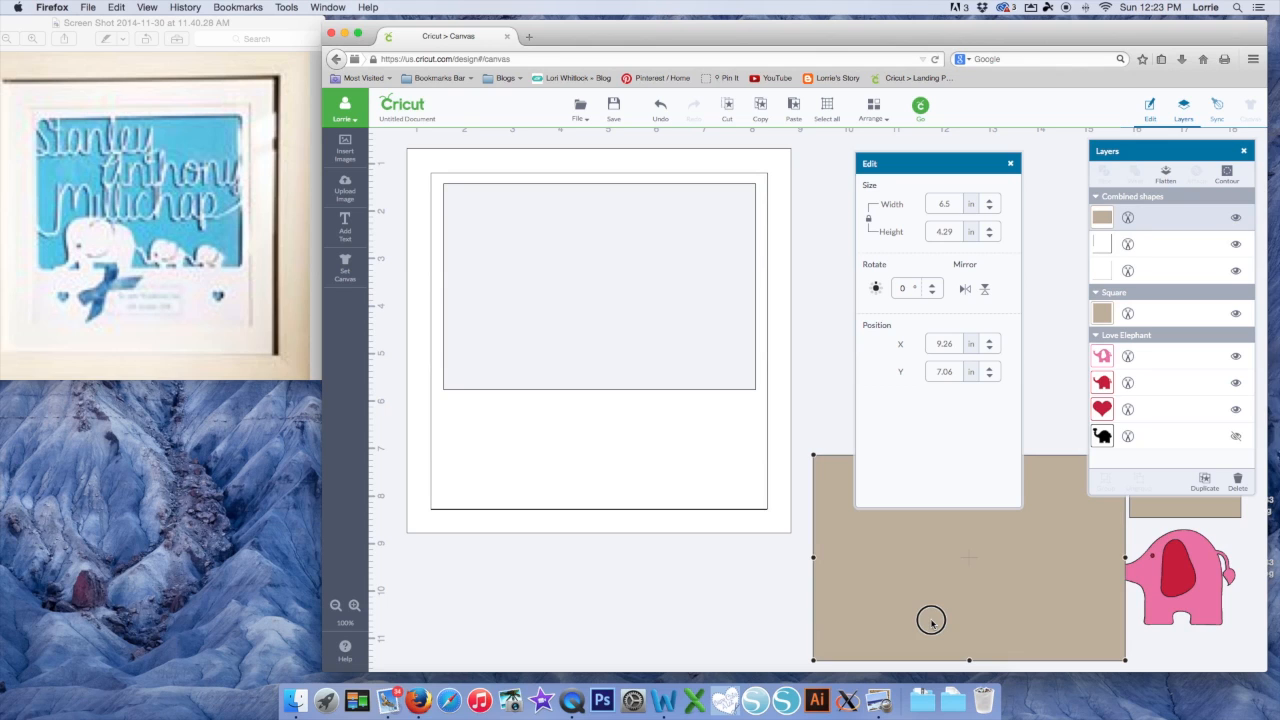
Move the tan rectangle aside, place the pink elephant in the frame's window, and paste a copy
{"action": "left_click_drag", "start_coordinate": [931, 622], "coordinate": [1003, 441]}
{"action": "left_click_drag", "start_coordinate": [1152, 584], "coordinate": [509, 363]}
{"action": "left_click_drag", "start_coordinate": [505, 363], "coordinate": [507, 366]}
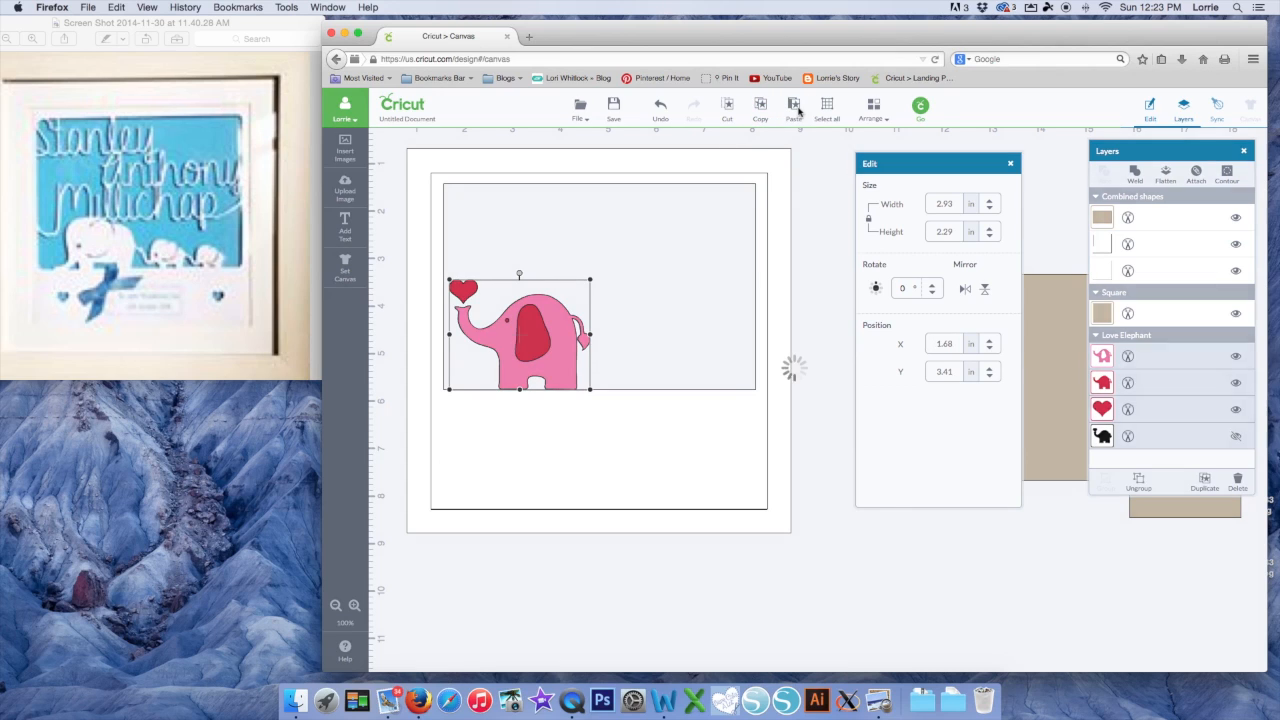
{"action": "left_click", "coordinate": [798, 112]}
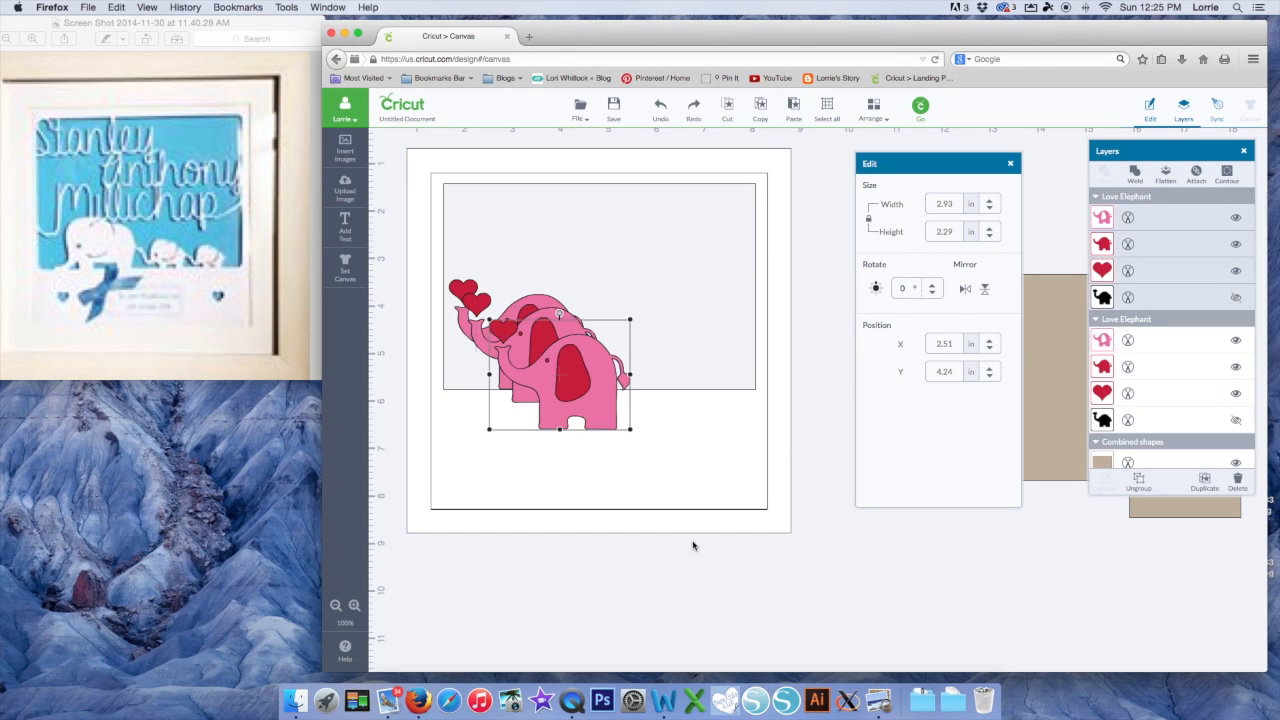
Move the spare white piece aside and drag two elephant copies below the frame
{"action": "left_click", "coordinate": [623, 554]}
{"action": "left_click", "coordinate": [604, 523]}
{"action": "left_click_drag", "start_coordinate": [604, 523], "coordinate": [1065, 617]}
{"action": "left_click_drag", "start_coordinate": [603, 397], "coordinate": [821, 613]}
{"action": "left_click_drag", "start_coordinate": [568, 372], "coordinate": [658, 600]}
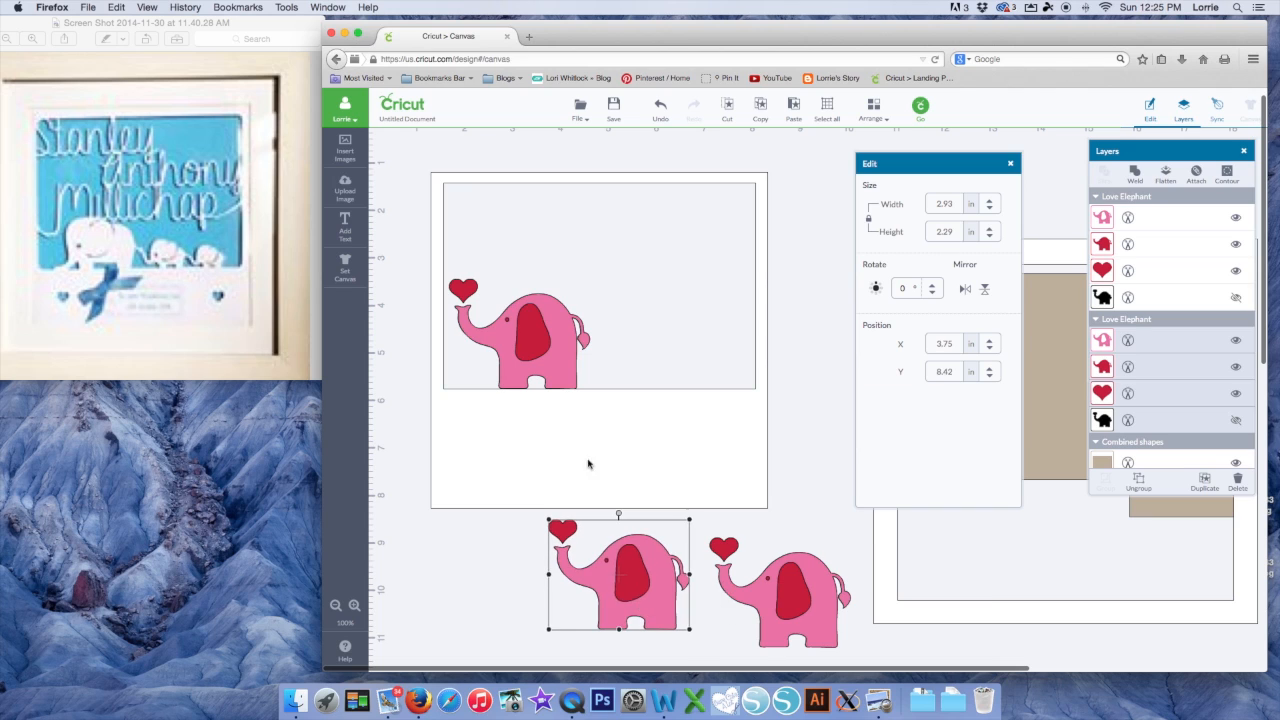
Change the frame square's stacking order with Arrange and nudge the window's elephant
{"action": "left_click", "coordinate": [556, 334]}
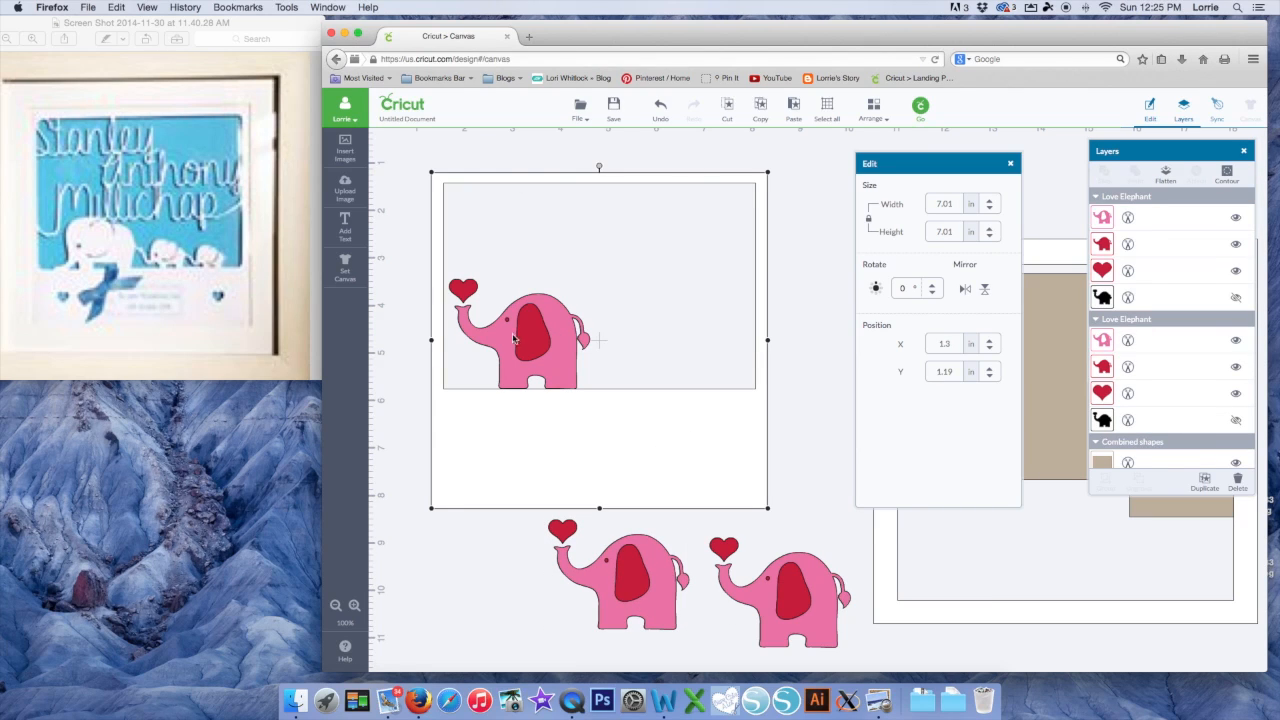
{"action": "left_click", "coordinate": [634, 265]}
{"action": "left_click", "coordinate": [873, 110]}
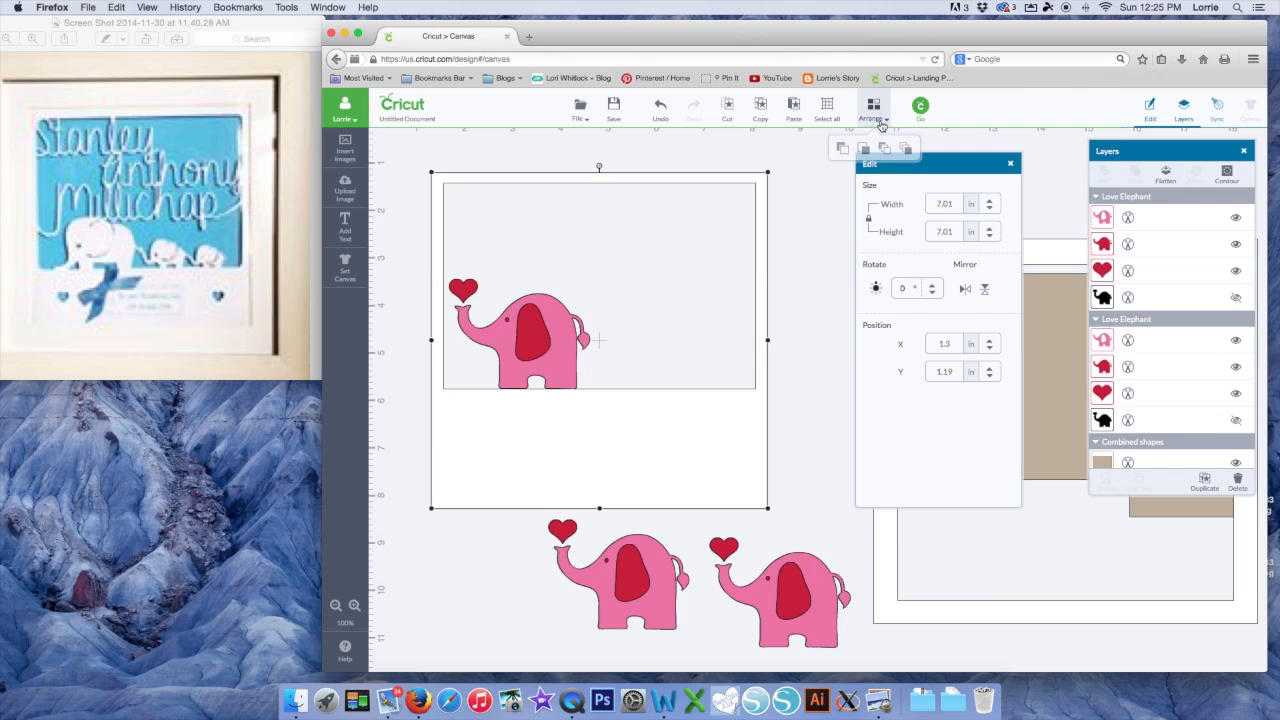
{"action": "left_click", "coordinate": [884, 149]}
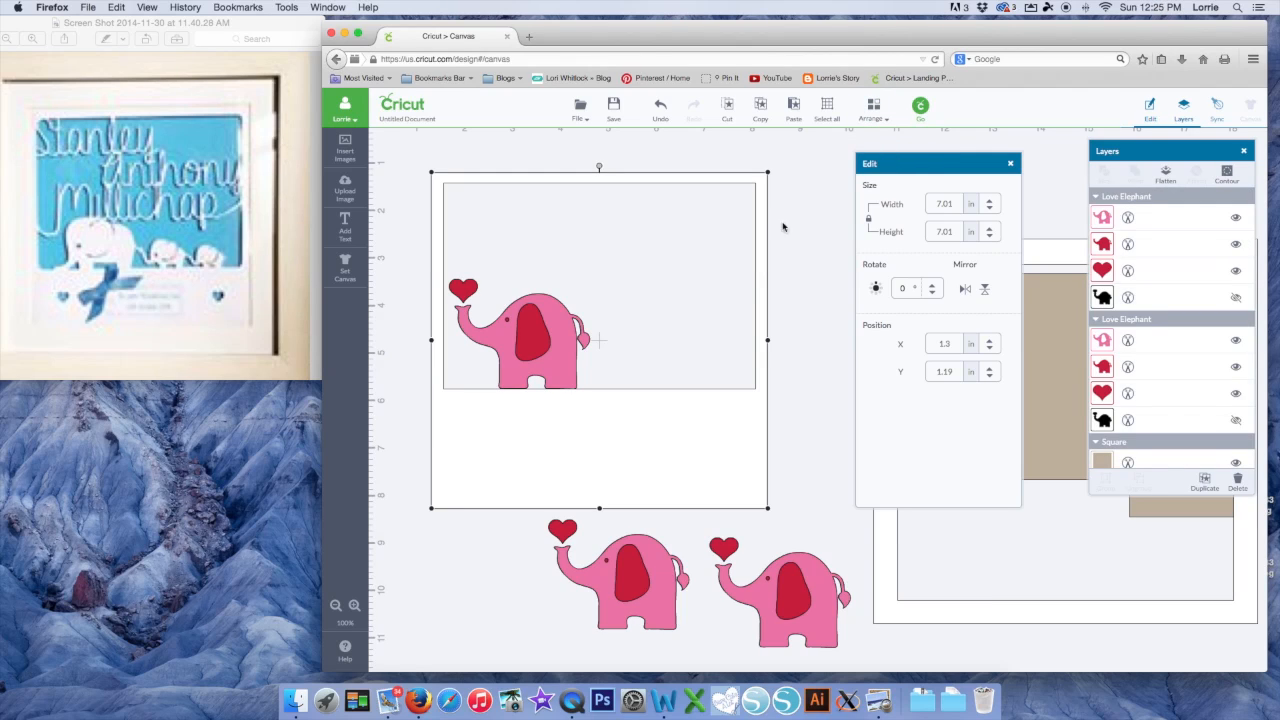
{"action": "left_click", "coordinate": [787, 320]}
{"action": "mouse_move", "coordinate": [538, 349]}
{"action": "left_mouse_down"}
{"action": "mouse_move", "coordinate": [588, 443]}
{"action": "mouse_move", "coordinate": [535, 345]}
{"action": "left_mouse_up"}
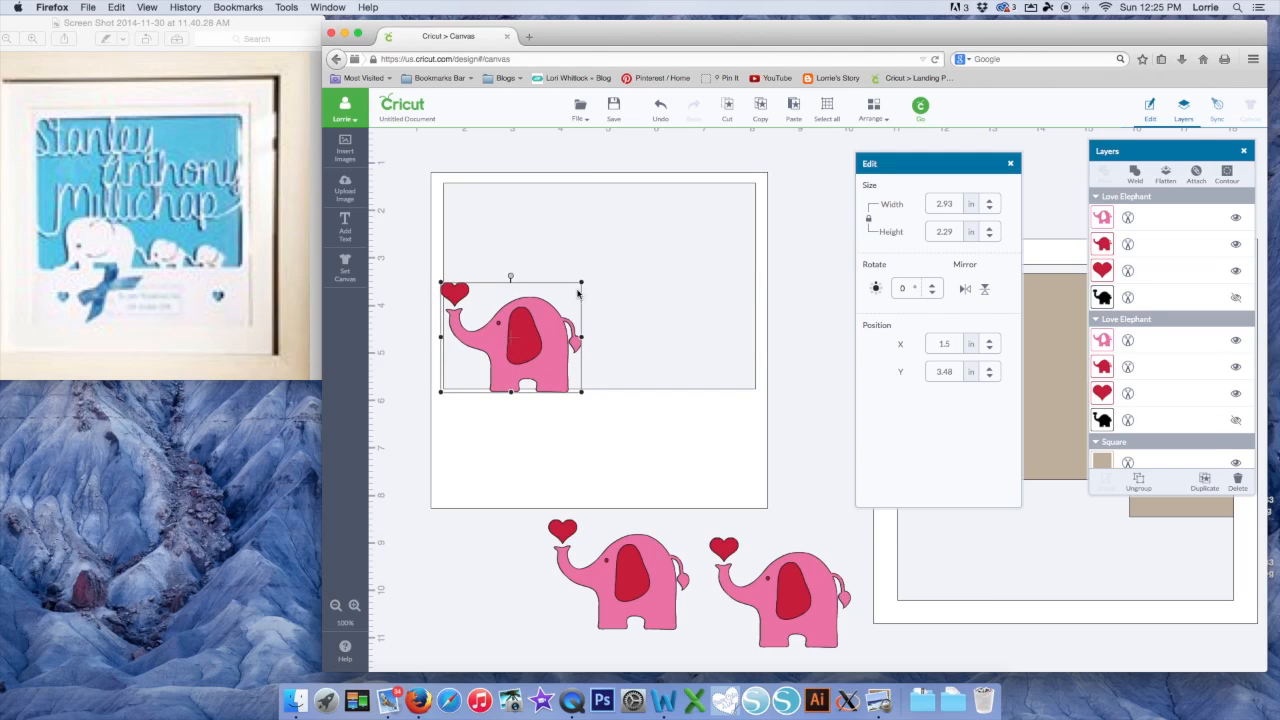
Resize the window's elephant and shrink one copy beside it inside the window
{"action": "mouse_move", "coordinate": [582, 279]}
{"action": "left_mouse_down"}
{"action": "mouse_move", "coordinate": [600, 271]}
{"action": "mouse_move", "coordinate": [585, 284]}
{"action": "left_mouse_up"}
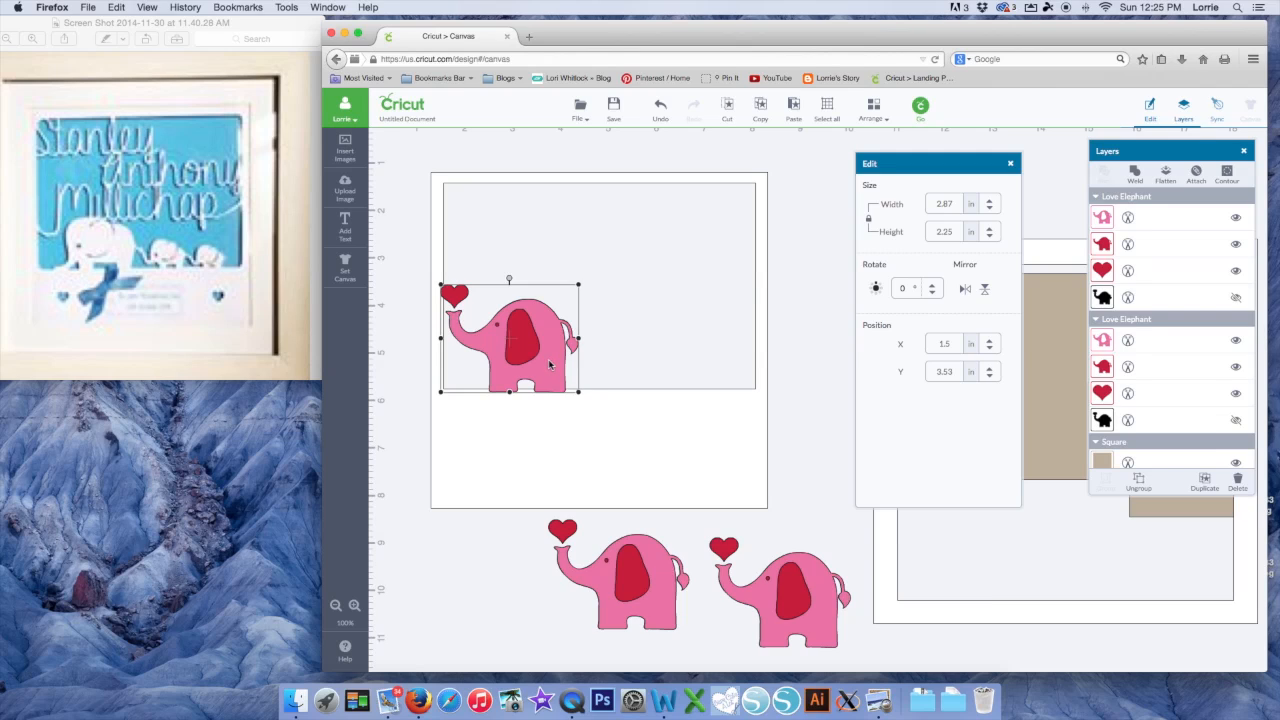
{"action": "left_click", "coordinate": [635, 548]}
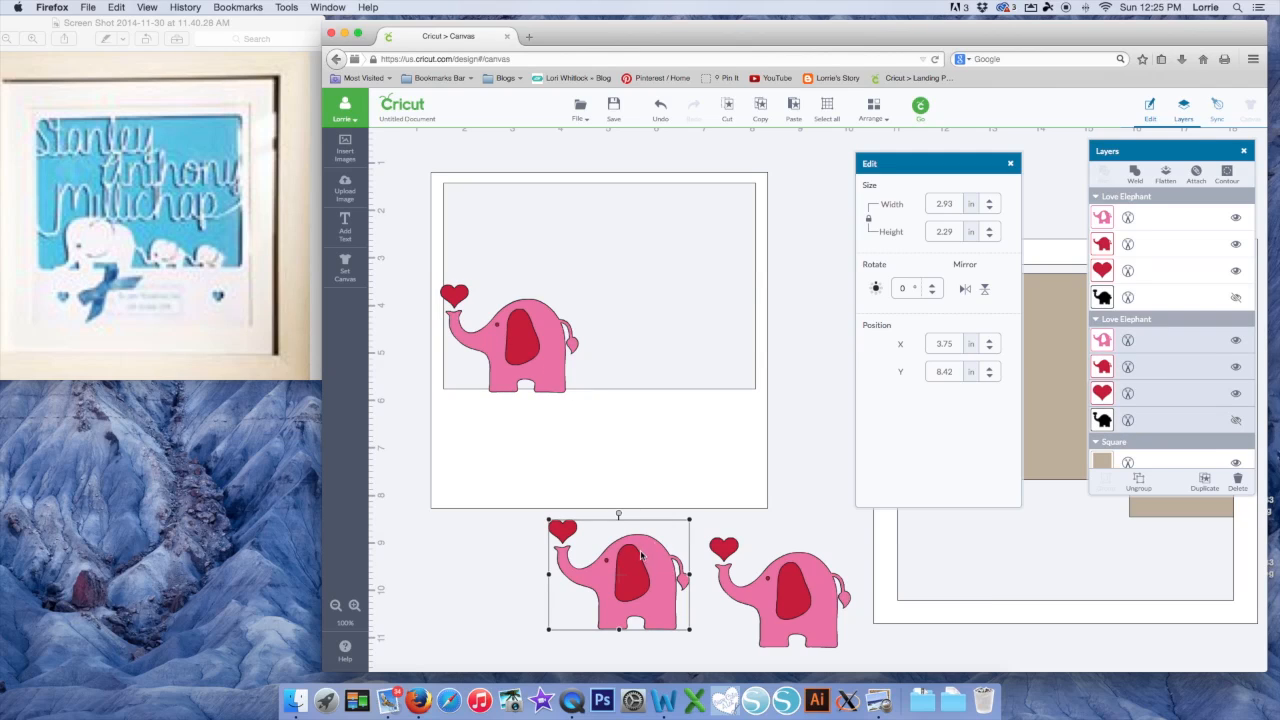
{"action": "left_click_drag", "start_coordinate": [693, 521], "coordinate": [648, 357]}
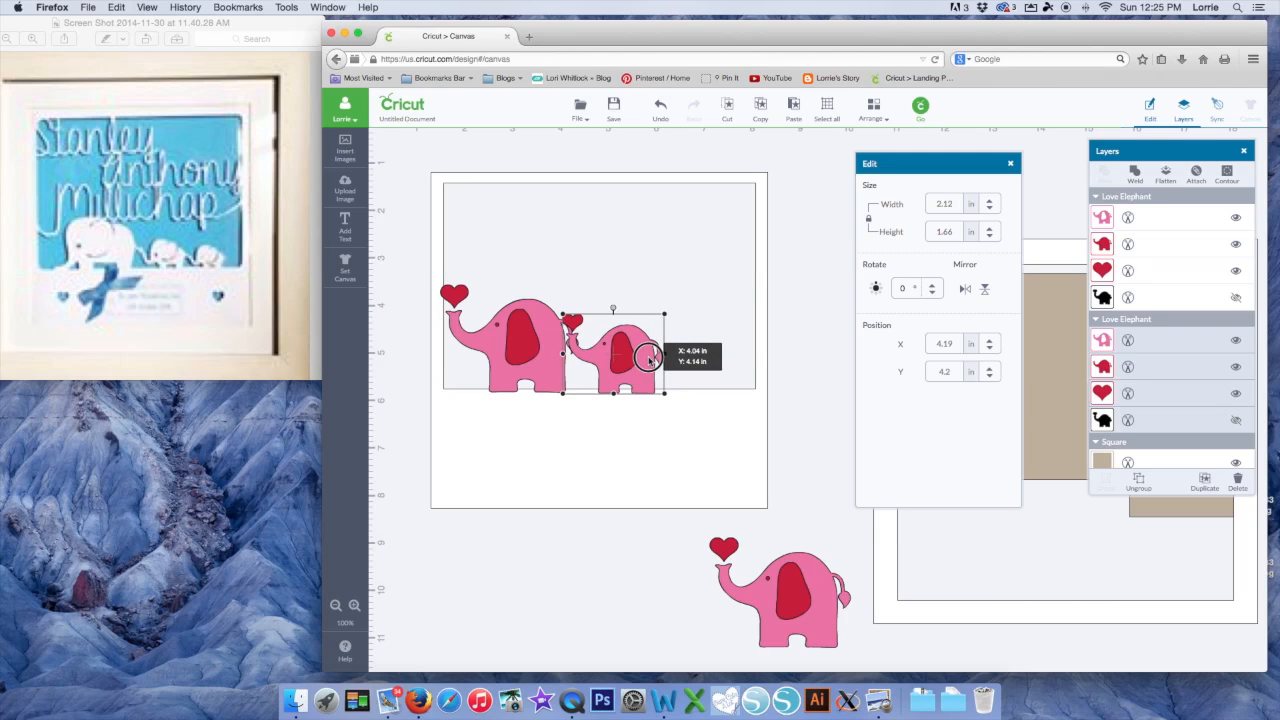
{"action": "left_click_drag", "start_coordinate": [648, 357], "coordinate": [648, 357]}
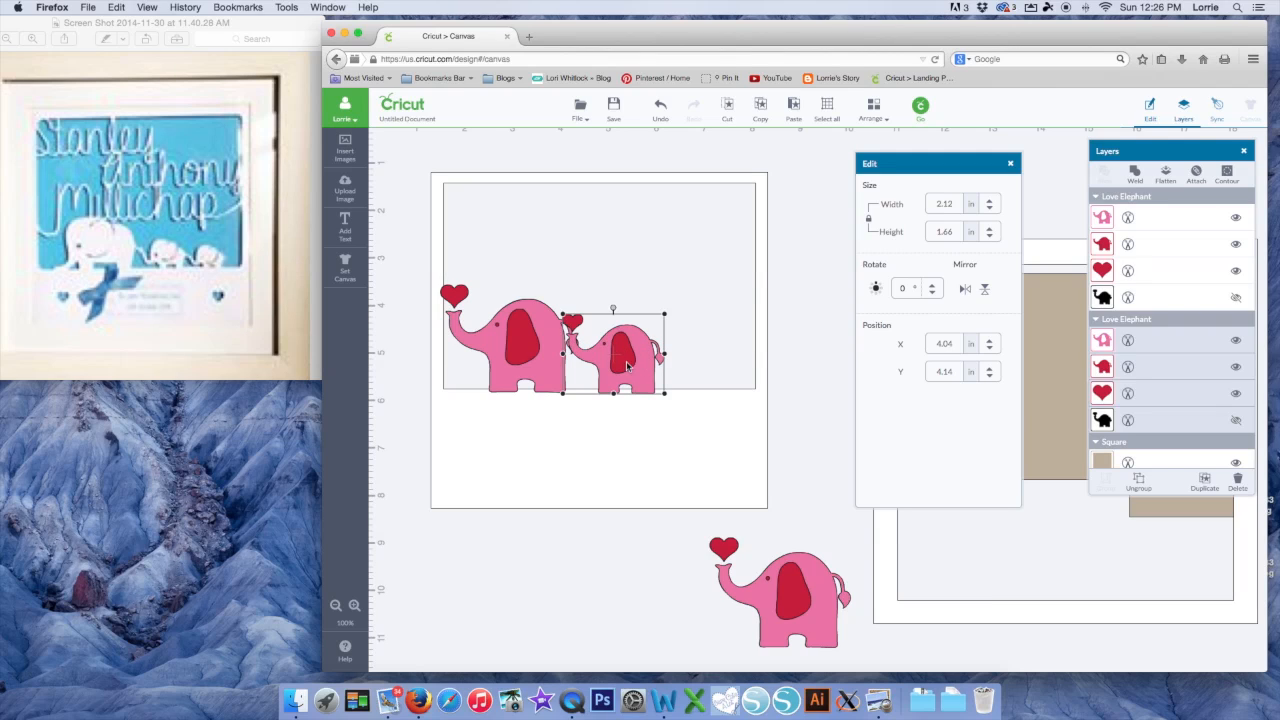
{"action": "left_click_drag", "start_coordinate": [664, 316], "coordinate": [636, 355]}
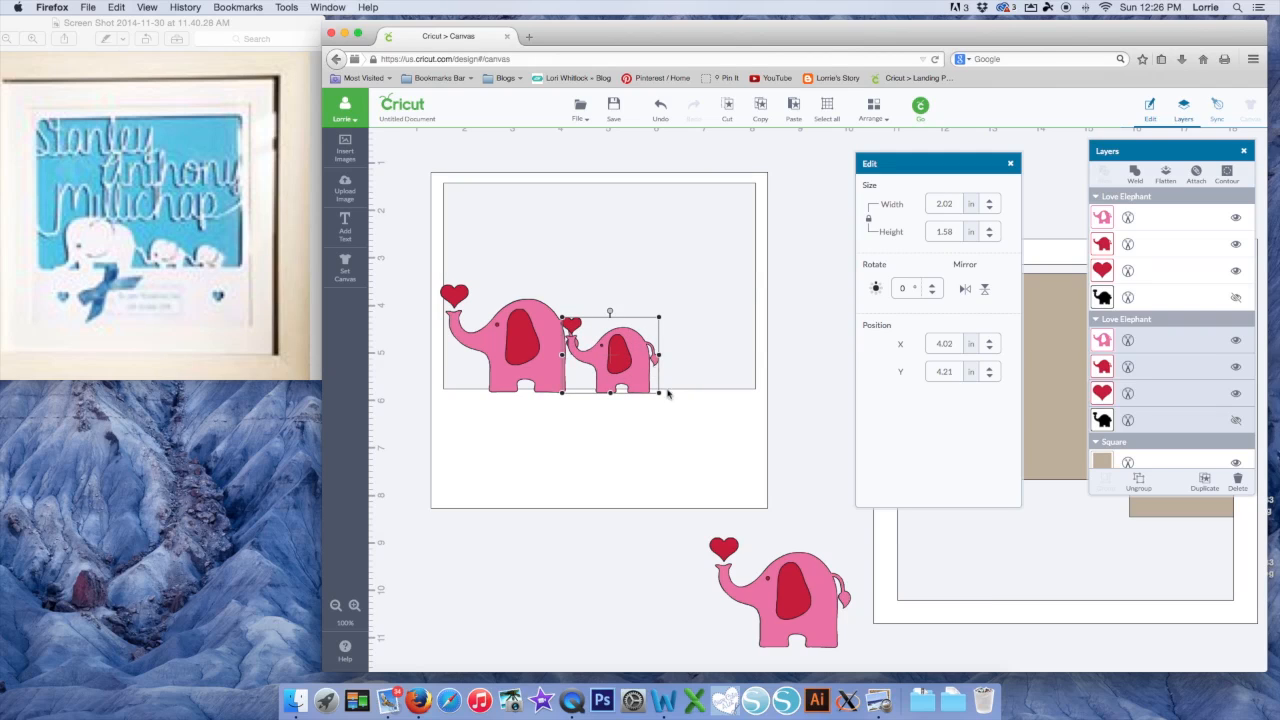
Shrink the last elephant copy into the row, then shift all three elephants right together
{"action": "left_click", "coordinate": [688, 442]}
{"action": "left_click", "coordinate": [796, 576]}
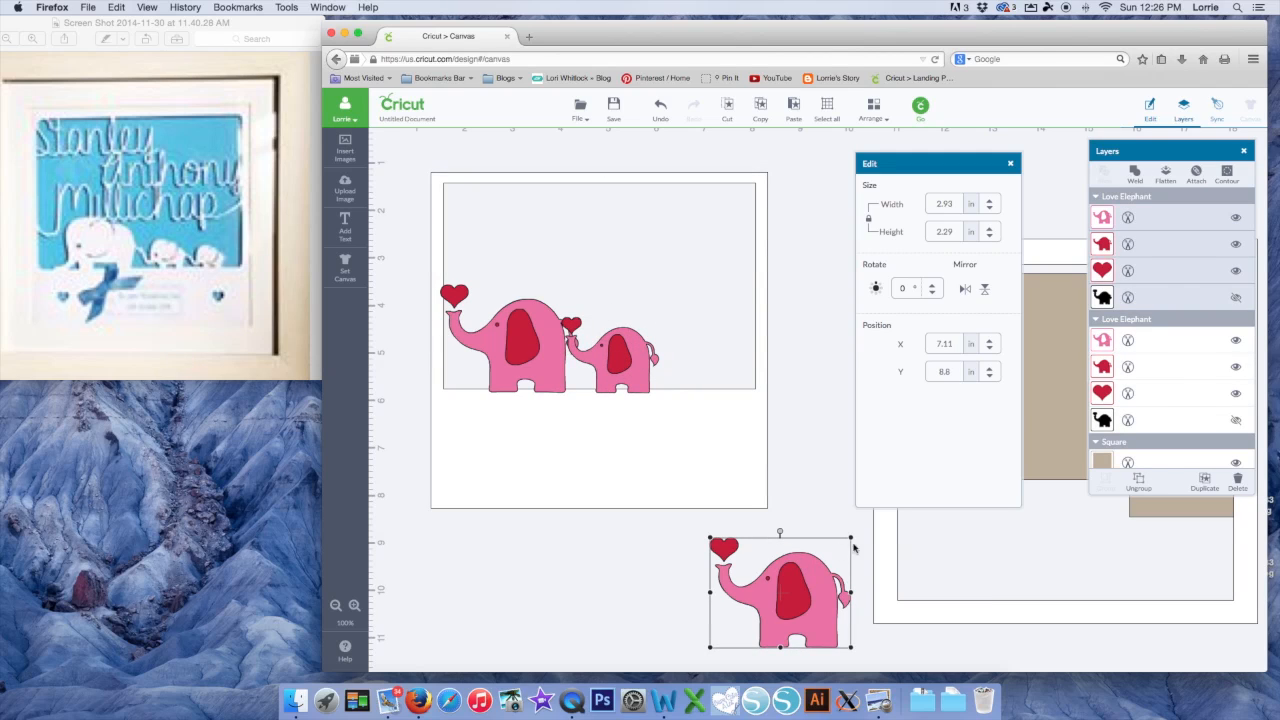
{"action": "left_click_drag", "start_coordinate": [849, 540], "coordinate": [706, 365]}
{"action": "left_click", "coordinate": [717, 437]}
{"action": "left_click", "coordinate": [695, 365]}
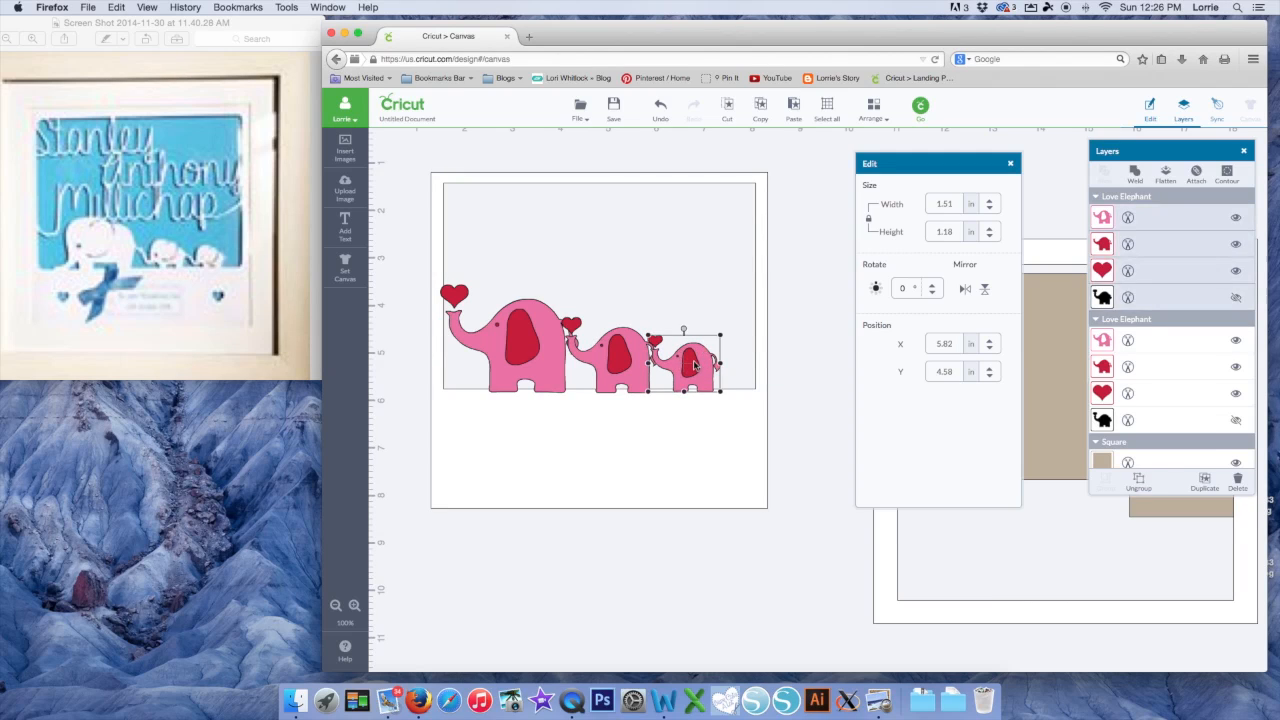
{"action": "left_click", "coordinate": [641, 365], "text": "shift"}
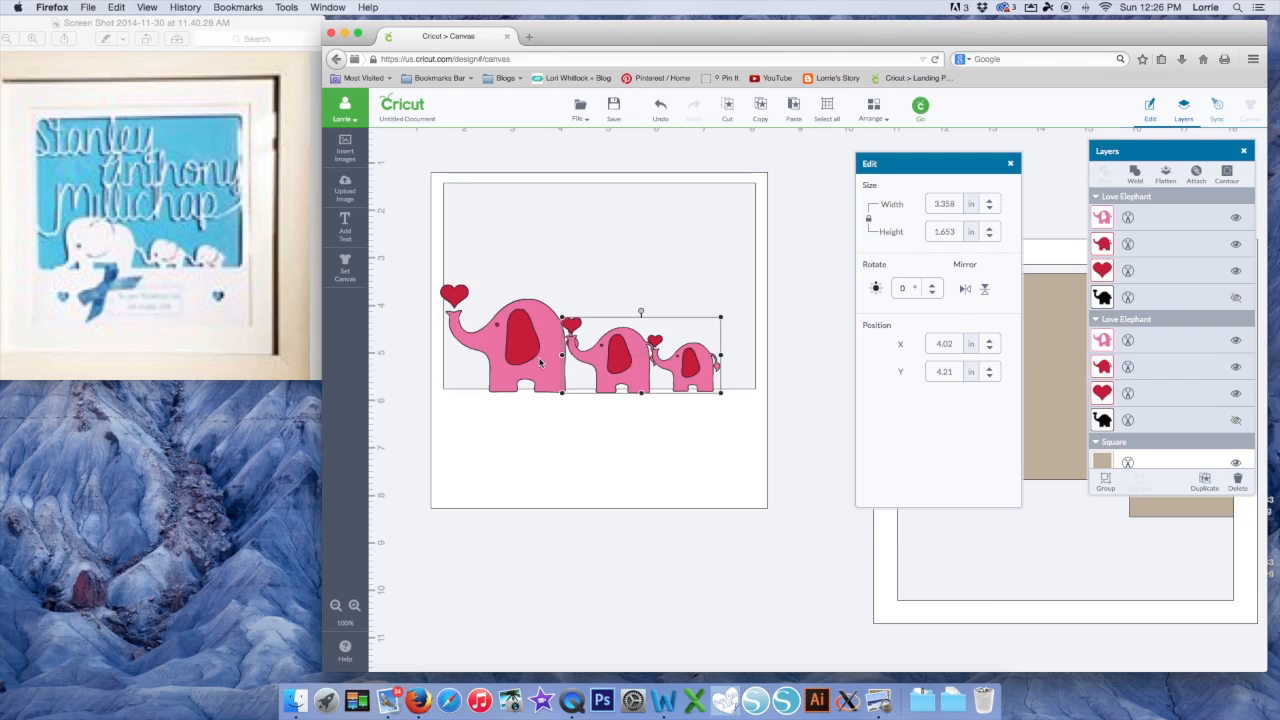
{"action": "left_click_drag", "start_coordinate": [509, 360], "coordinate": [510, 360]}
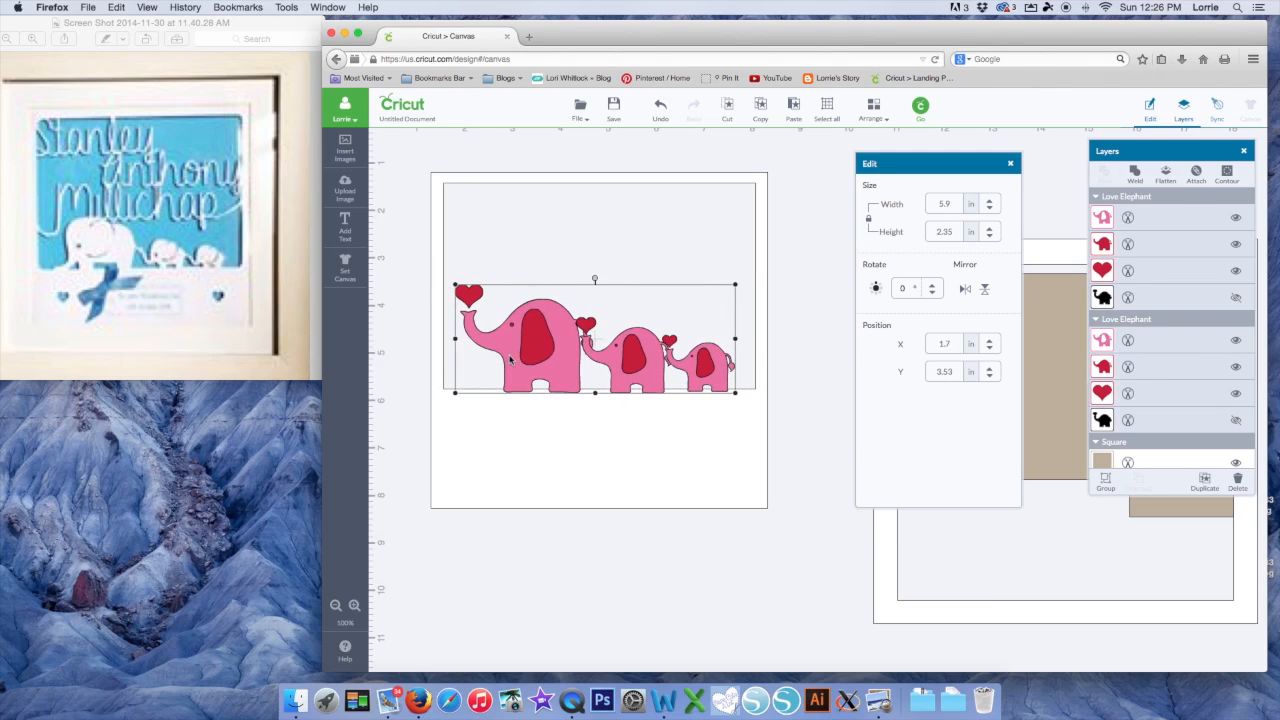
{"action": "key", "text": "Right"}
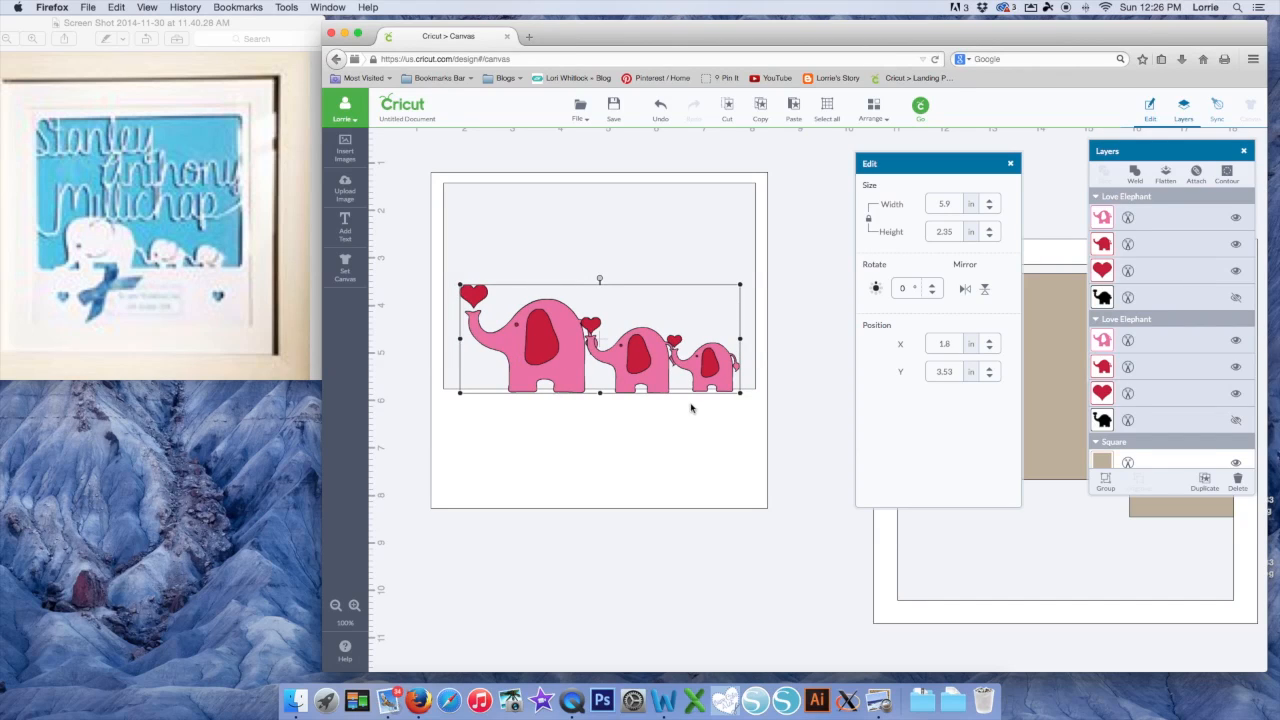
{"action": "left_click", "coordinate": [791, 405]}
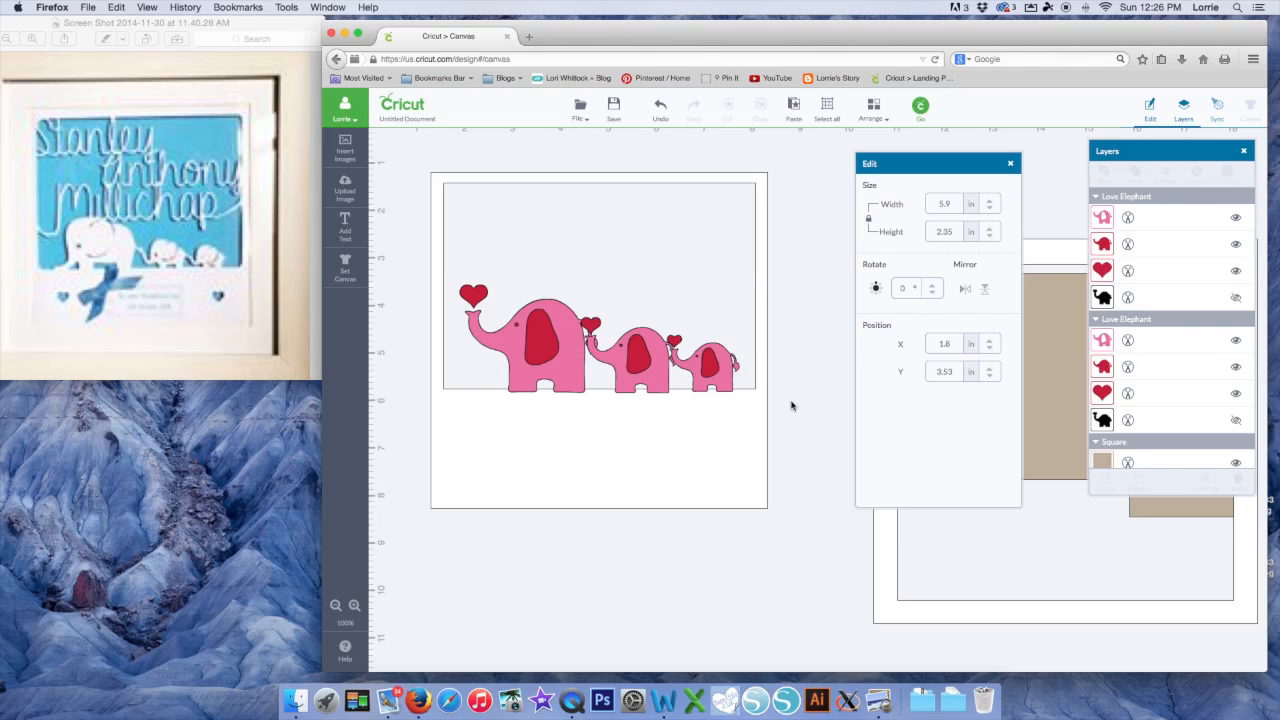
Ungroup the large elephant and move its heart and pink layer below the frame
{"action": "left_click", "coordinate": [559, 363]}
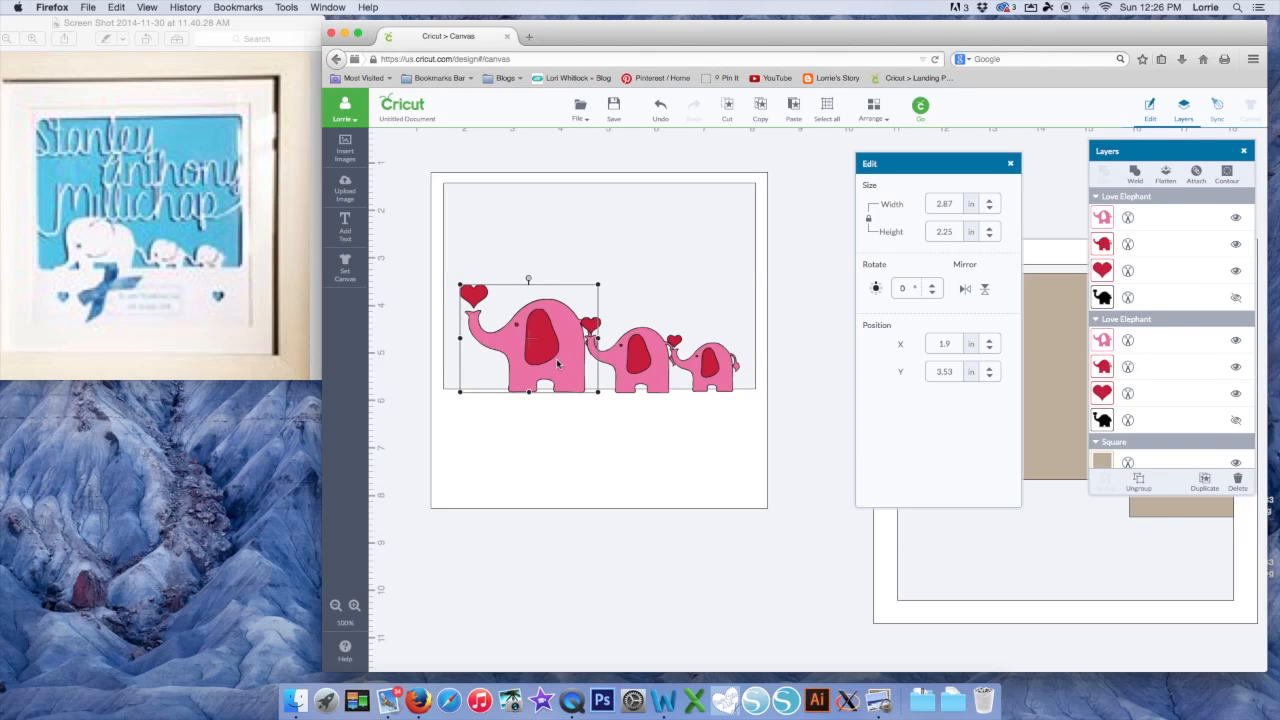
{"action": "right_click", "coordinate": [558, 364]}
{"action": "left_click", "coordinate": [565, 378]}
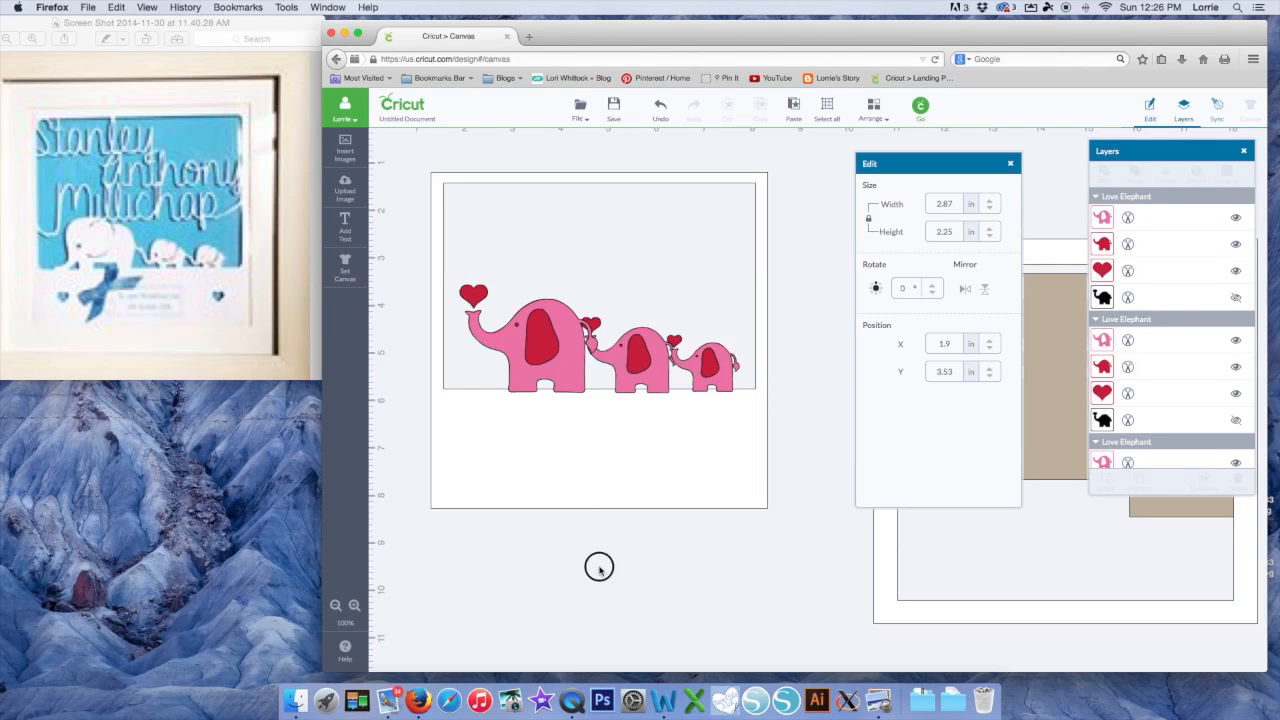
{"action": "left_click_drag", "start_coordinate": [479, 296], "coordinate": [451, 566]}
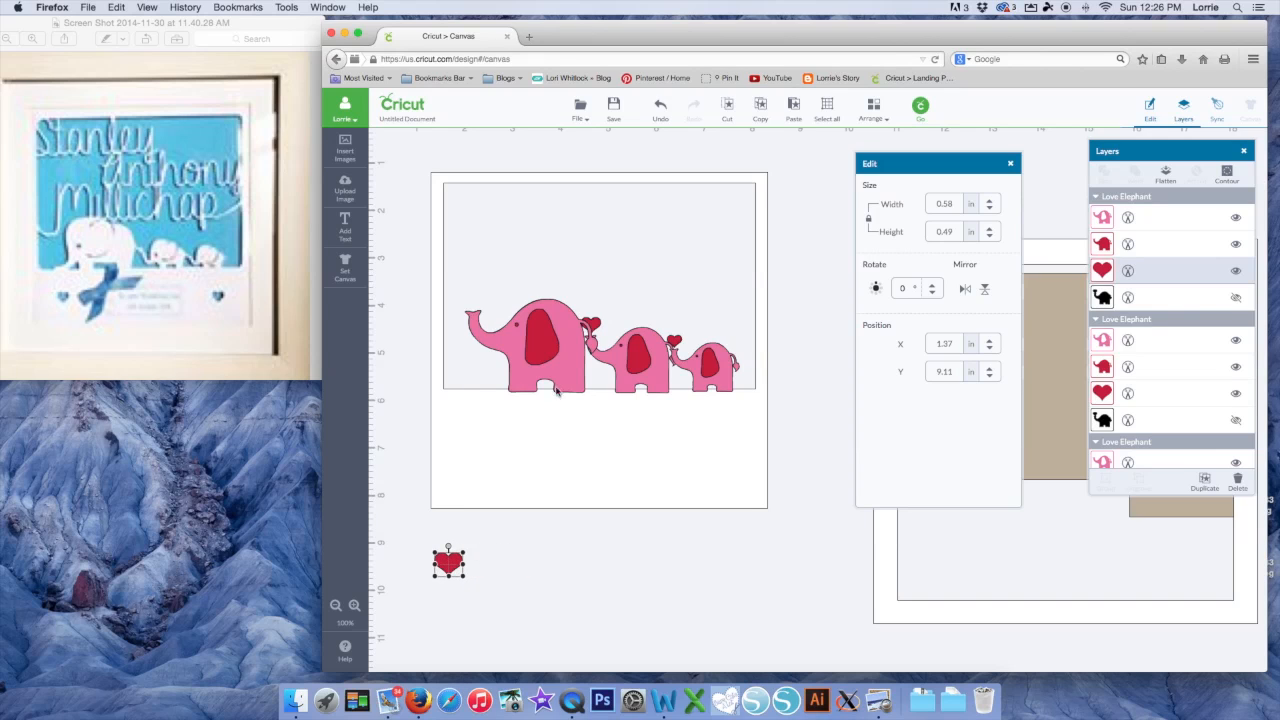
{"action": "left_click", "coordinate": [561, 366]}
{"action": "left_click_drag", "start_coordinate": [562, 366], "coordinate": [555, 589]}
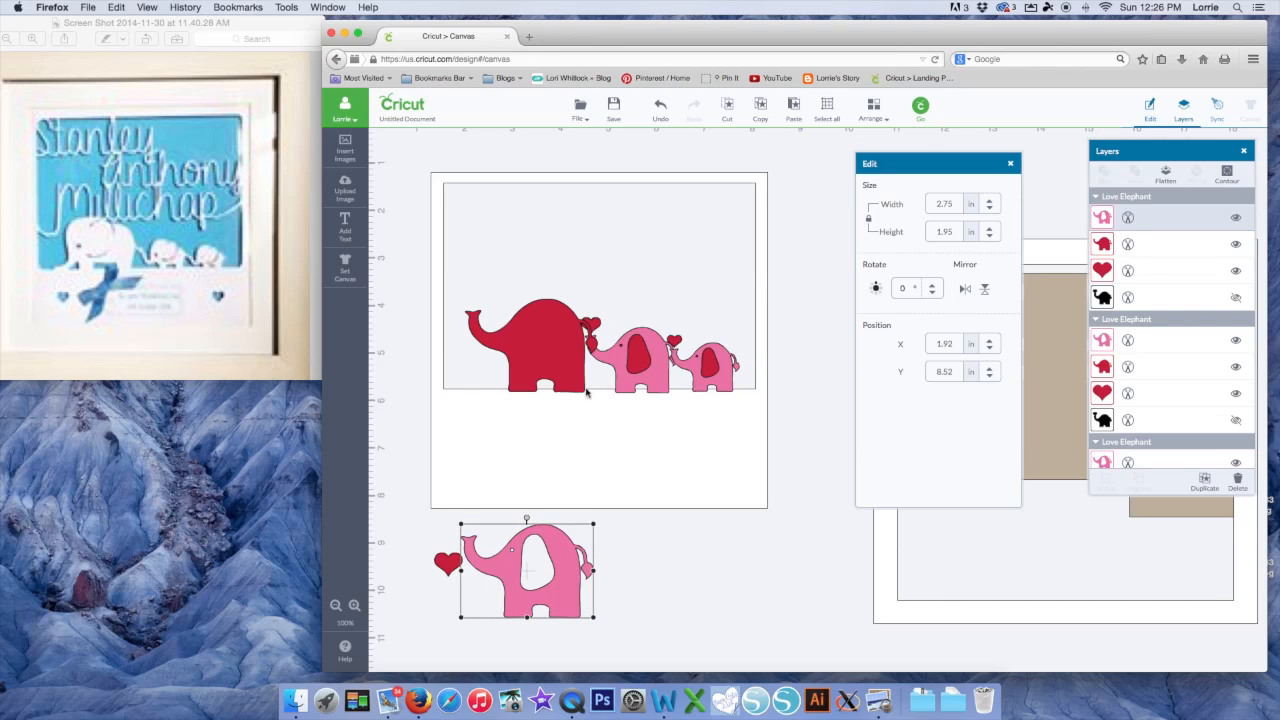
Weld the red elephant layer with the white frame square and select the result
{"action": "left_click", "coordinate": [551, 351]}
{"action": "left_click", "coordinate": [557, 436]}
{"action": "right_click", "coordinate": [549, 414]}
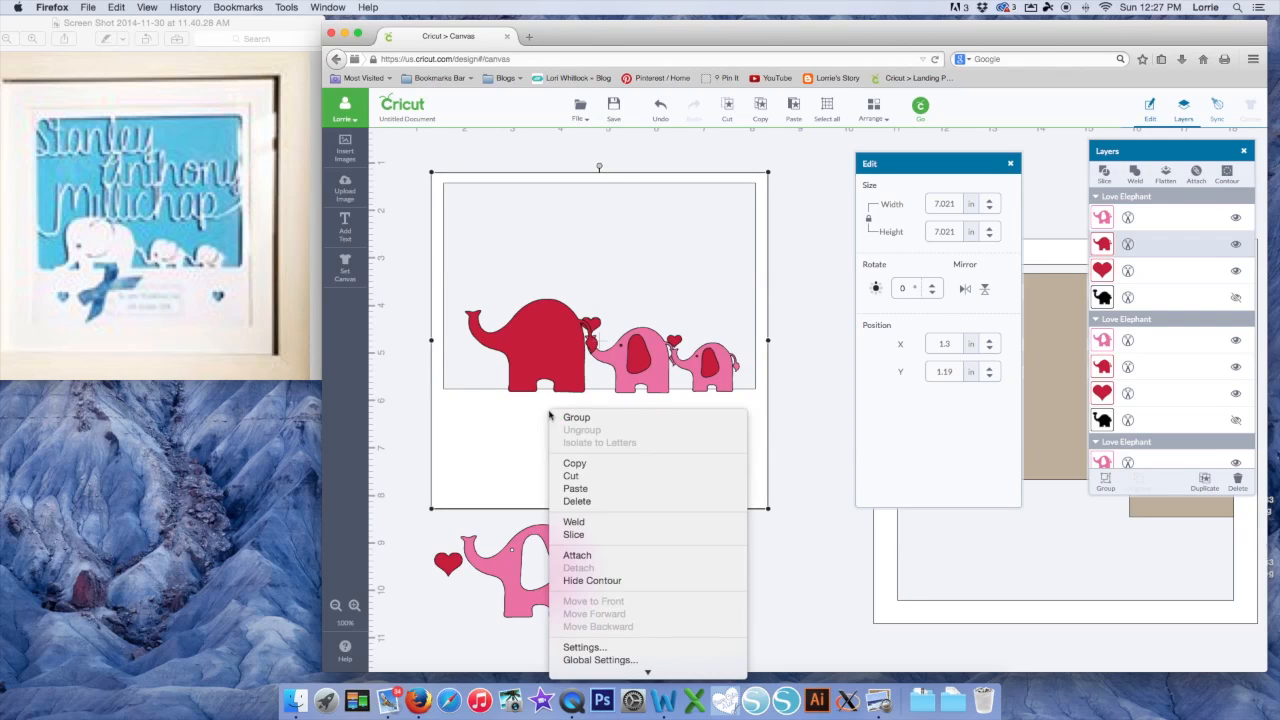
{"action": "left_click", "coordinate": [574, 517]}
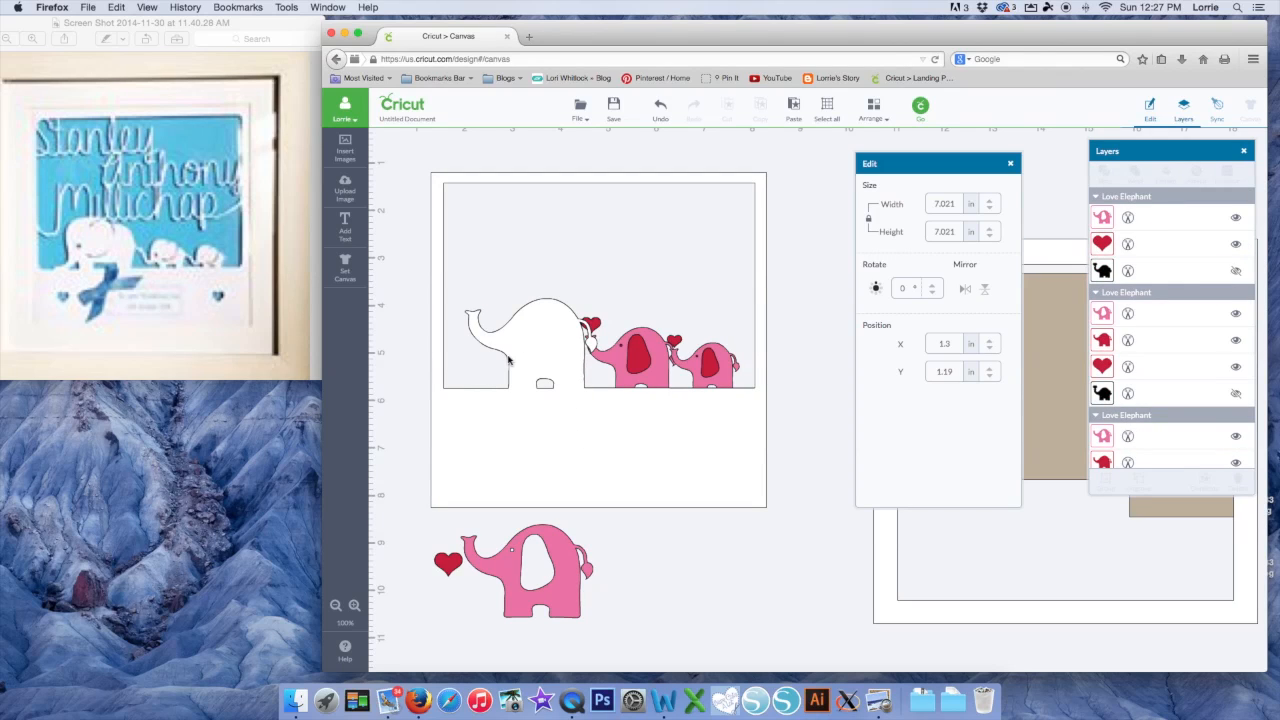
{"action": "left_click", "coordinate": [658, 368]}
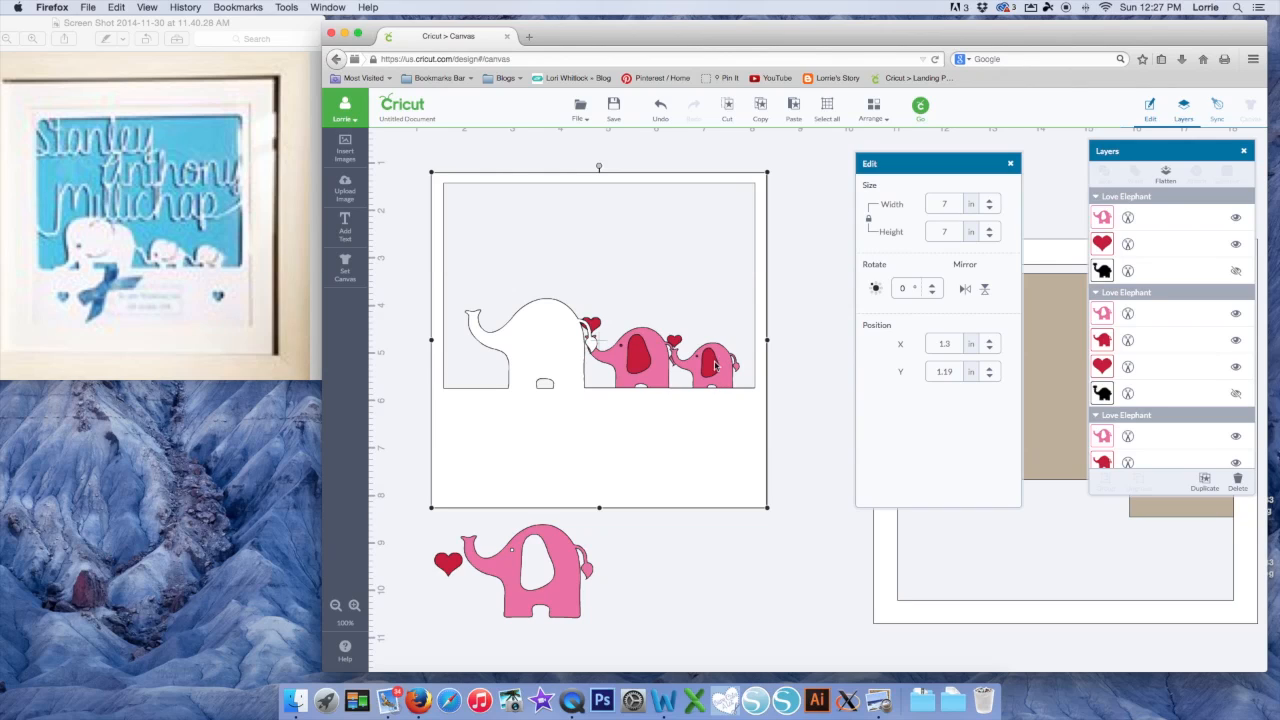
Send the frame to the back, ungroup the middle elephant, and move its pink layer and heart below
{"action": "left_click", "coordinate": [873, 106]}
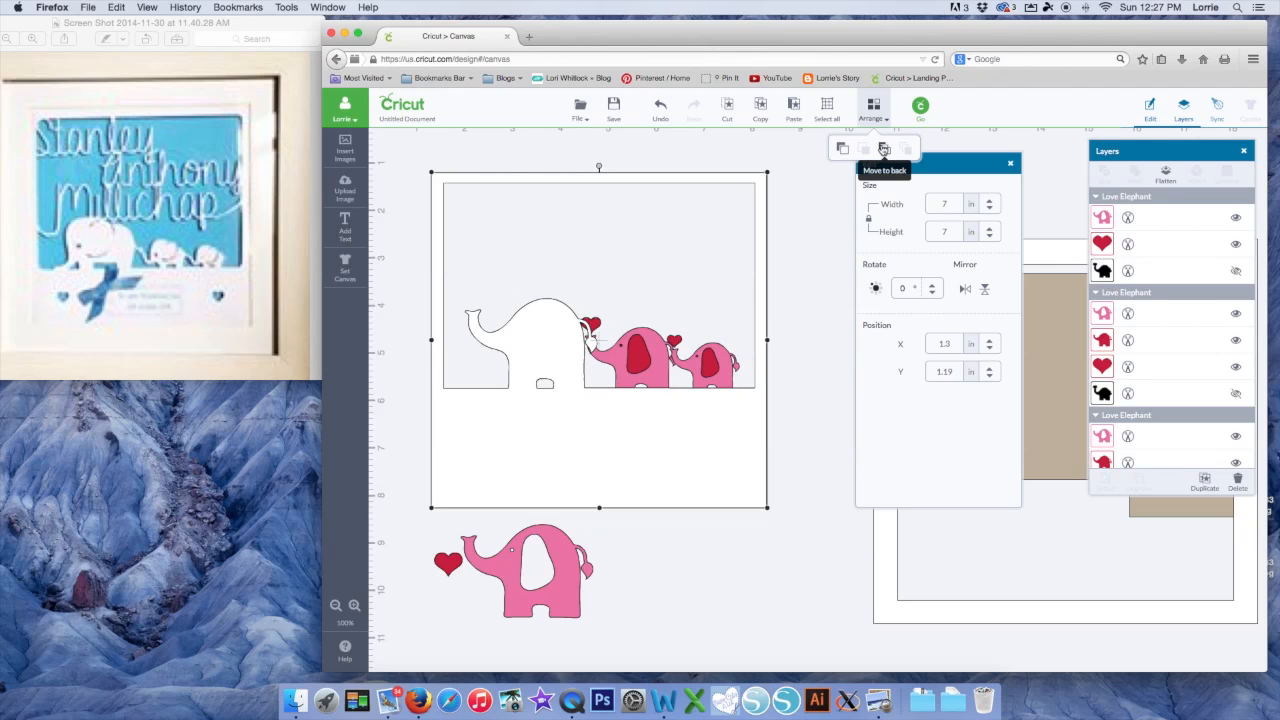
{"action": "left_click", "coordinate": [884, 149]}
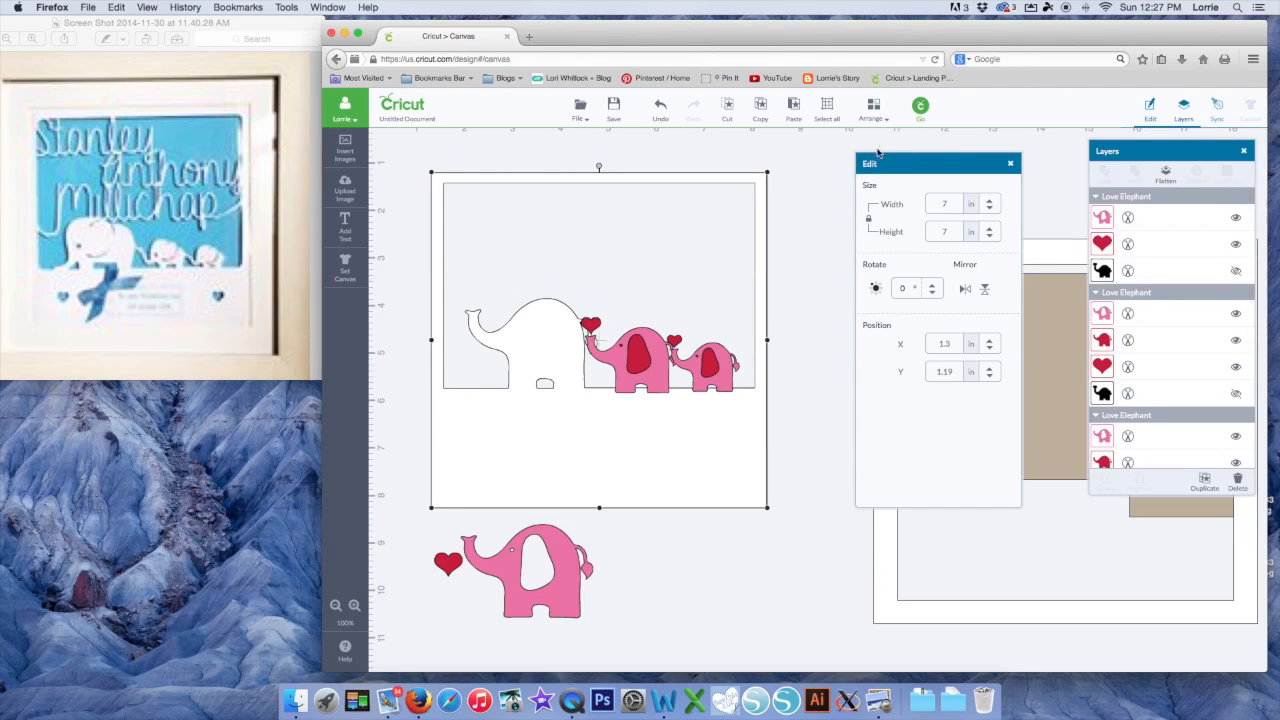
{"action": "left_click", "coordinate": [668, 386]}
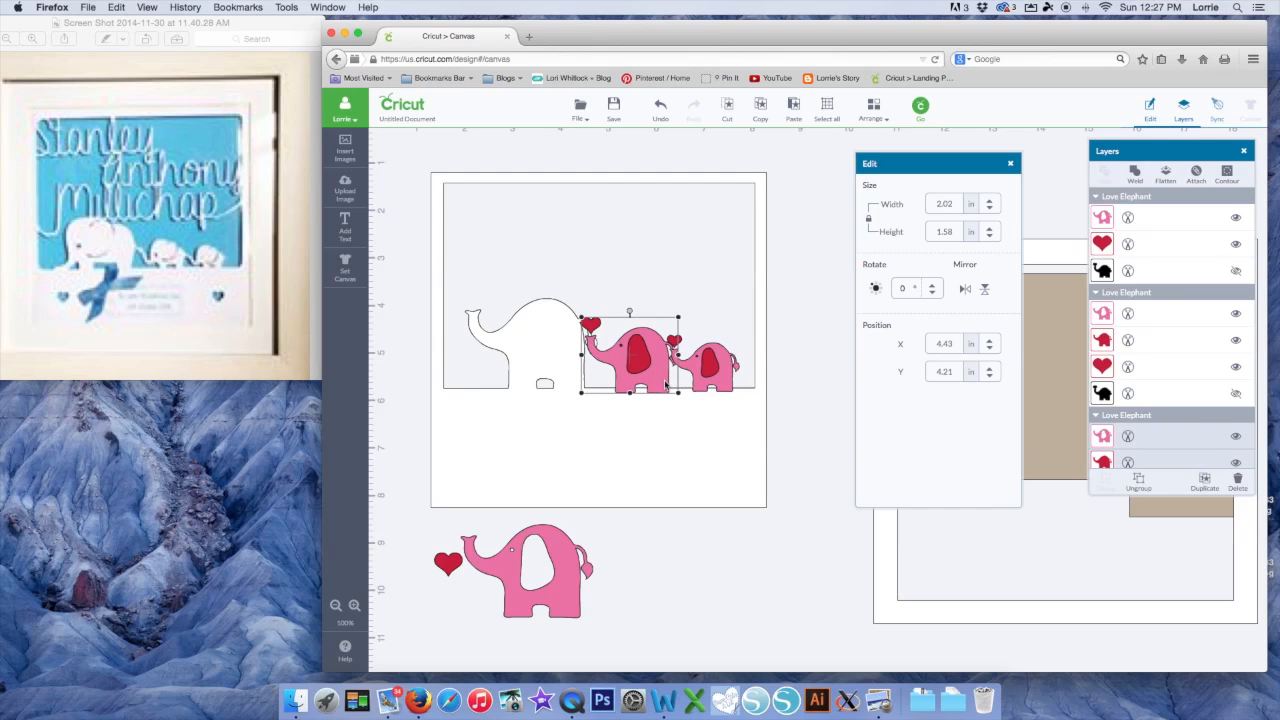
{"action": "right_click", "coordinate": [657, 379]}
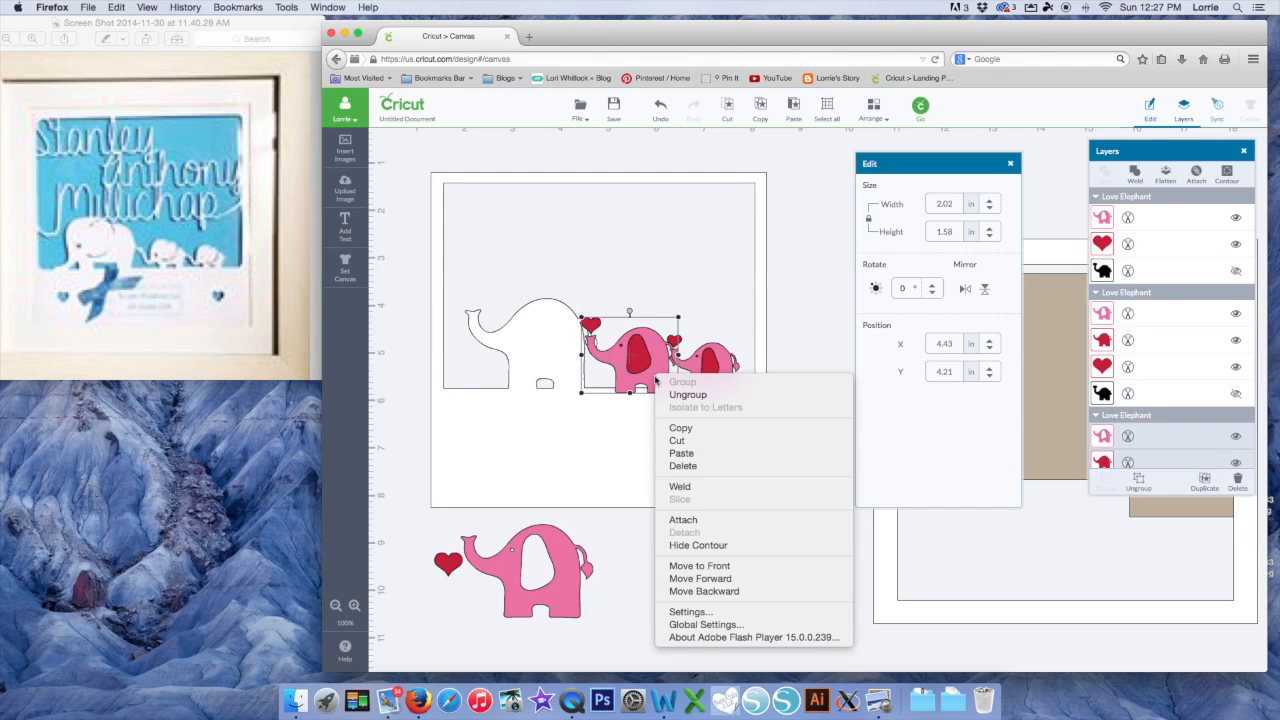
{"action": "left_click", "coordinate": [662, 394]}
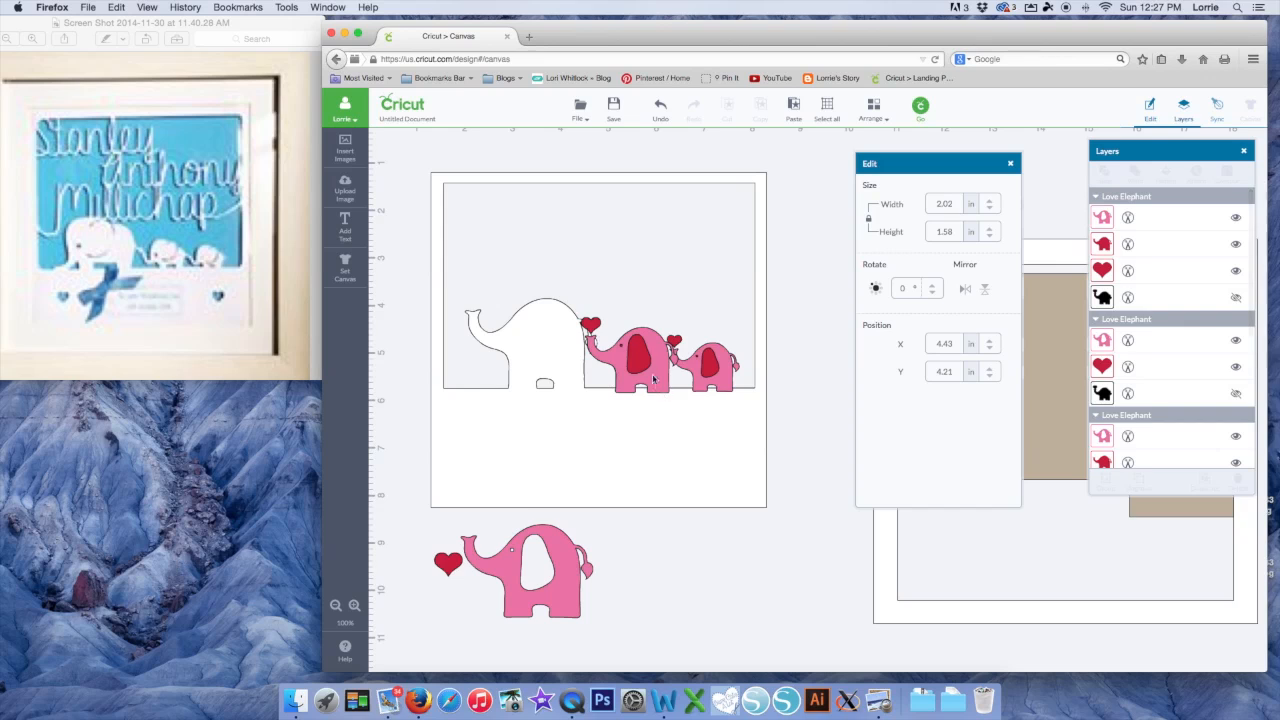
{"action": "left_click_drag", "start_coordinate": [591, 326], "coordinate": [411, 545]}
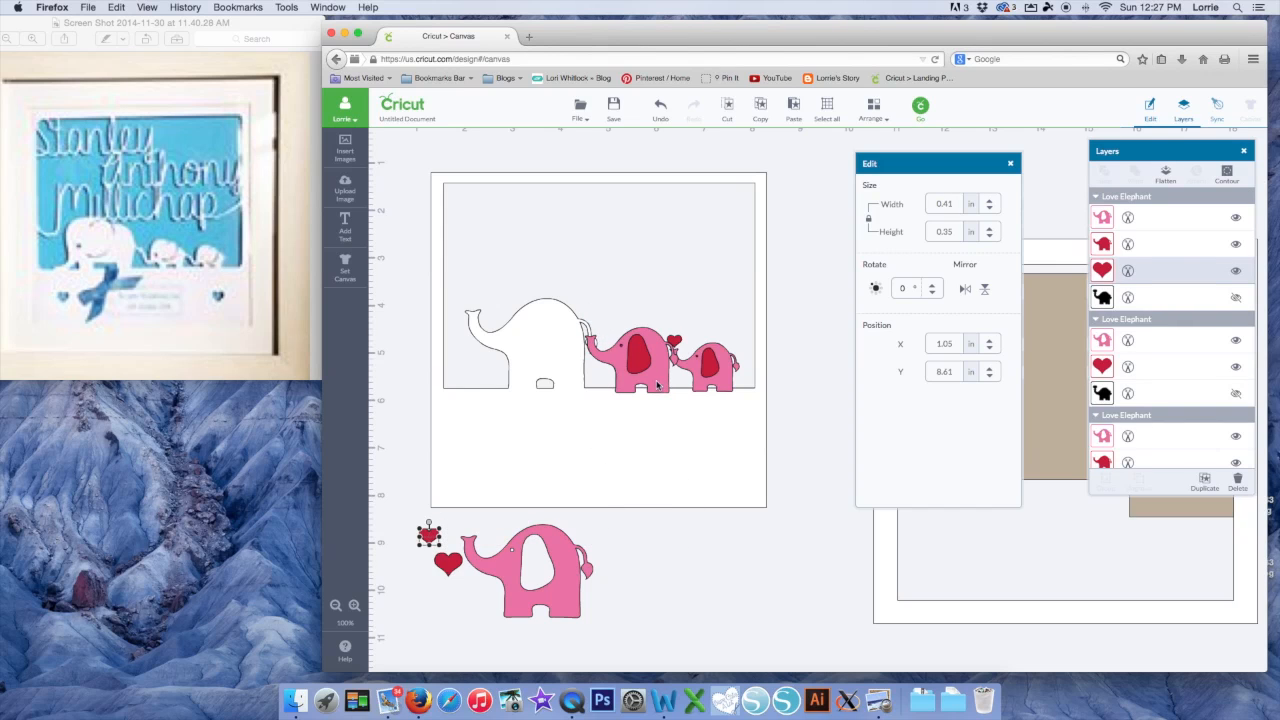
{"action": "left_click_drag", "start_coordinate": [657, 385], "coordinate": [668, 600]}
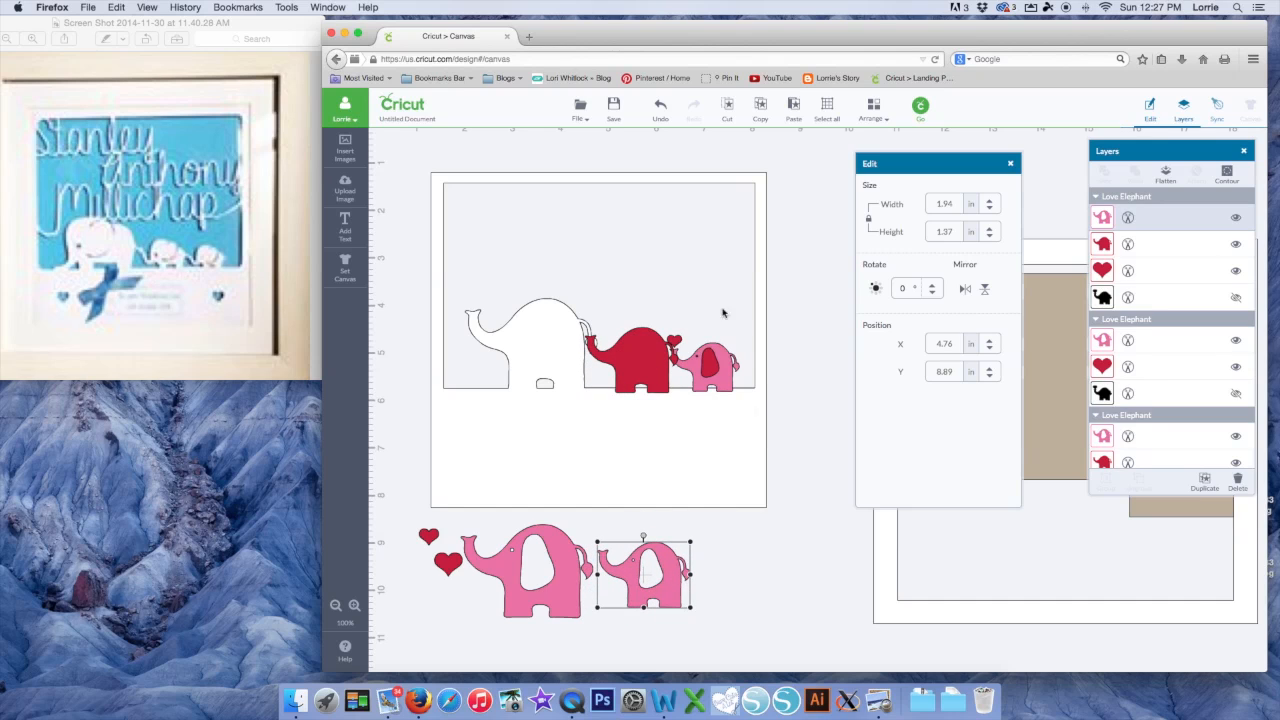
Weld the red middle elephant silhouette into the frame
{"action": "left_click", "coordinate": [643, 367]}
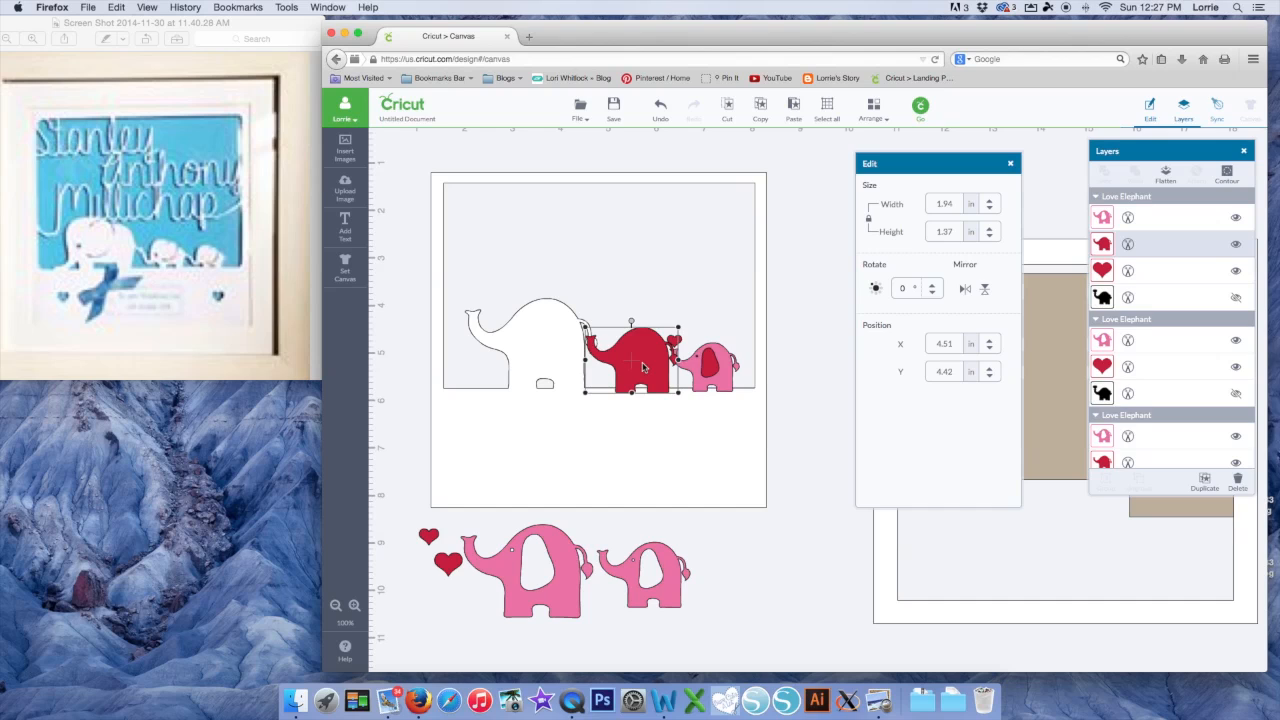
{"action": "left_click", "coordinate": [655, 435], "text": "shift"}
{"action": "right_click", "coordinate": [655, 435]}
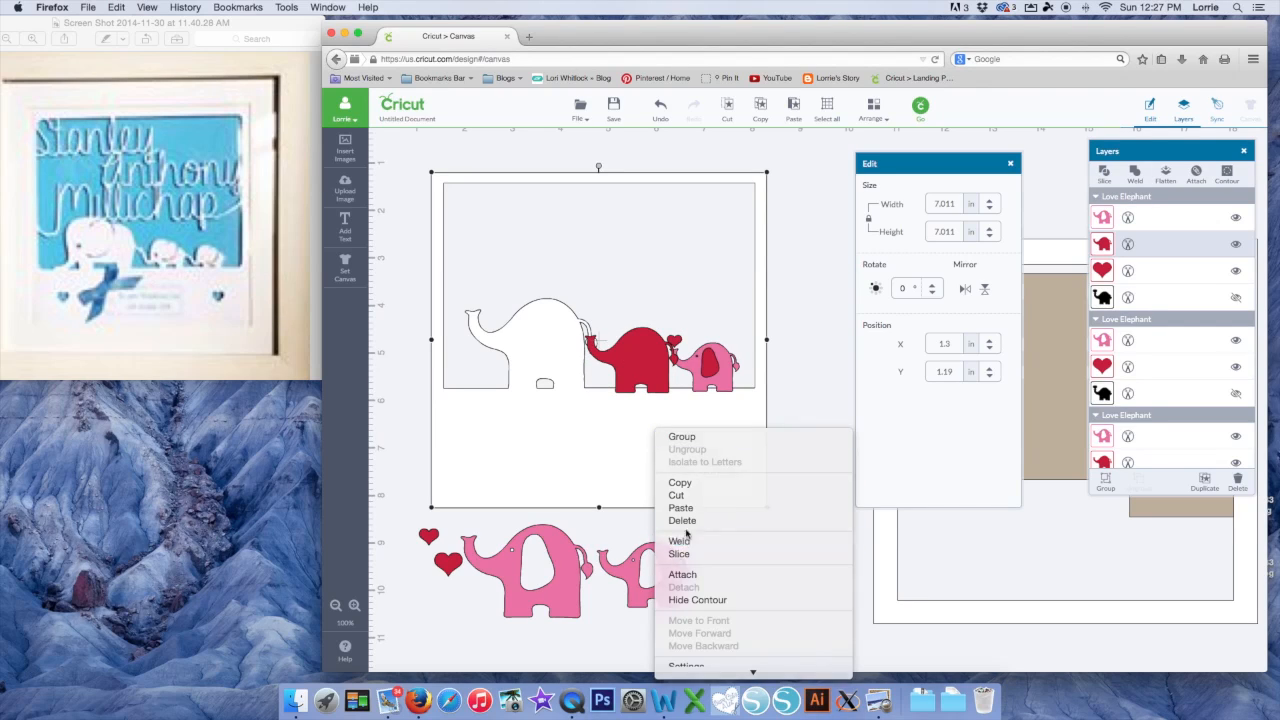
{"action": "left_click", "coordinate": [687, 480]}
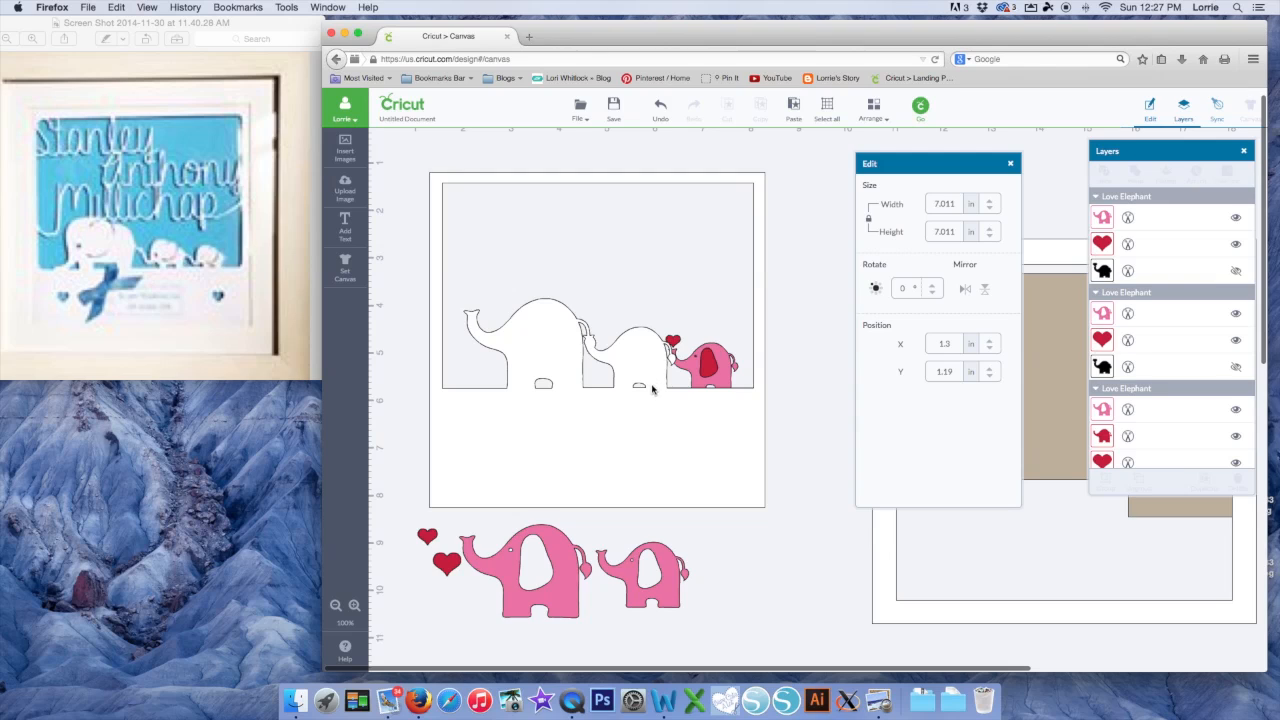
Send the frame back again, ungroup the small elephant, and move its pink layer and heart below
{"action": "left_click", "coordinate": [687, 416]}
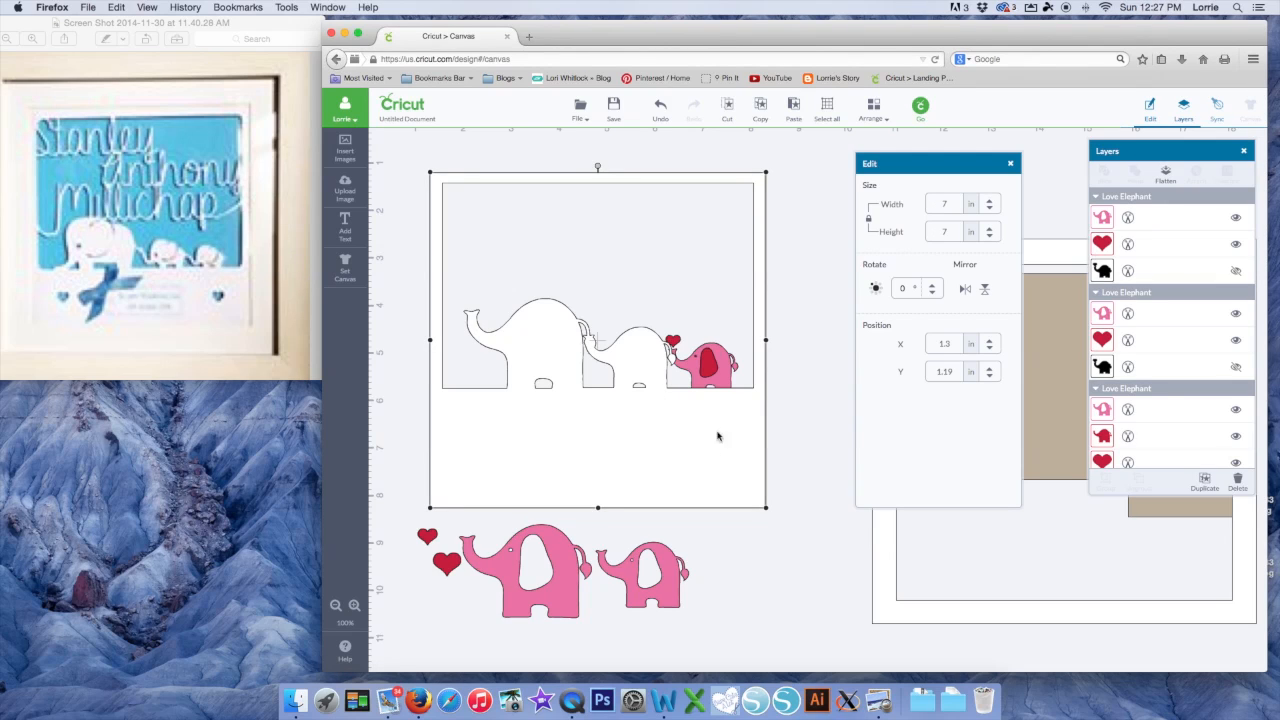
{"action": "left_click", "coordinate": [872, 110]}
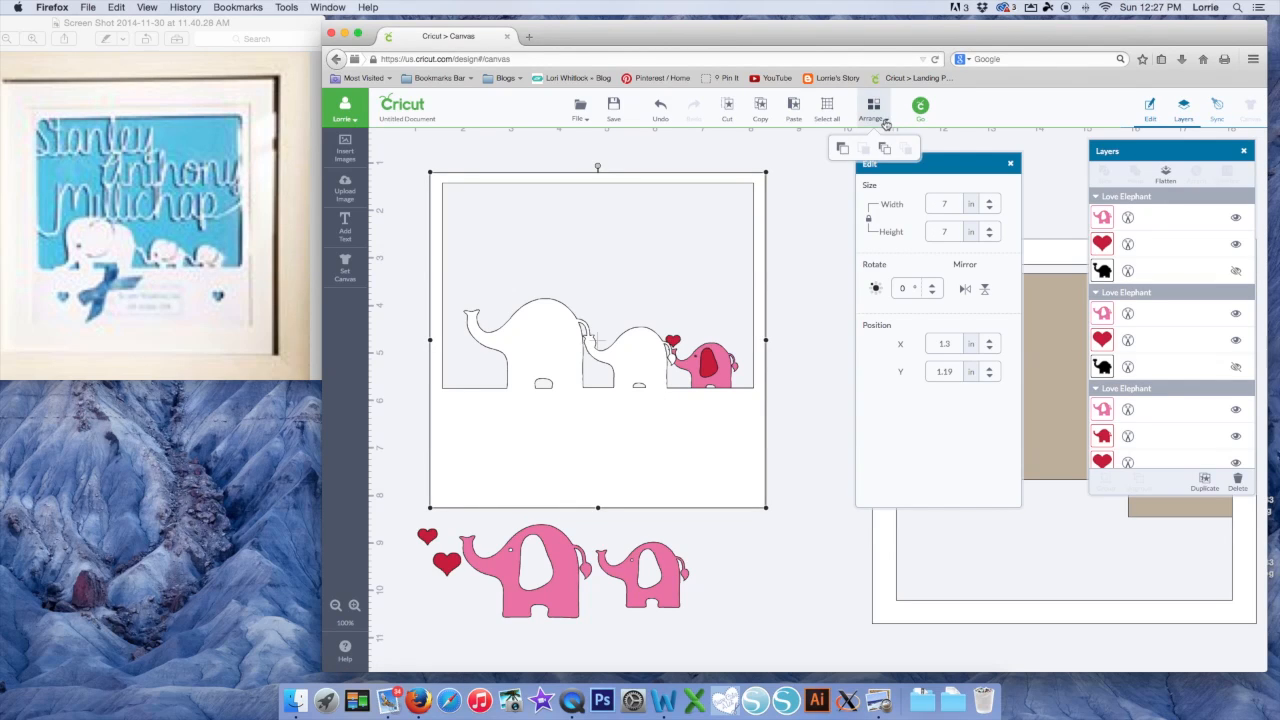
{"action": "left_click", "coordinate": [884, 152]}
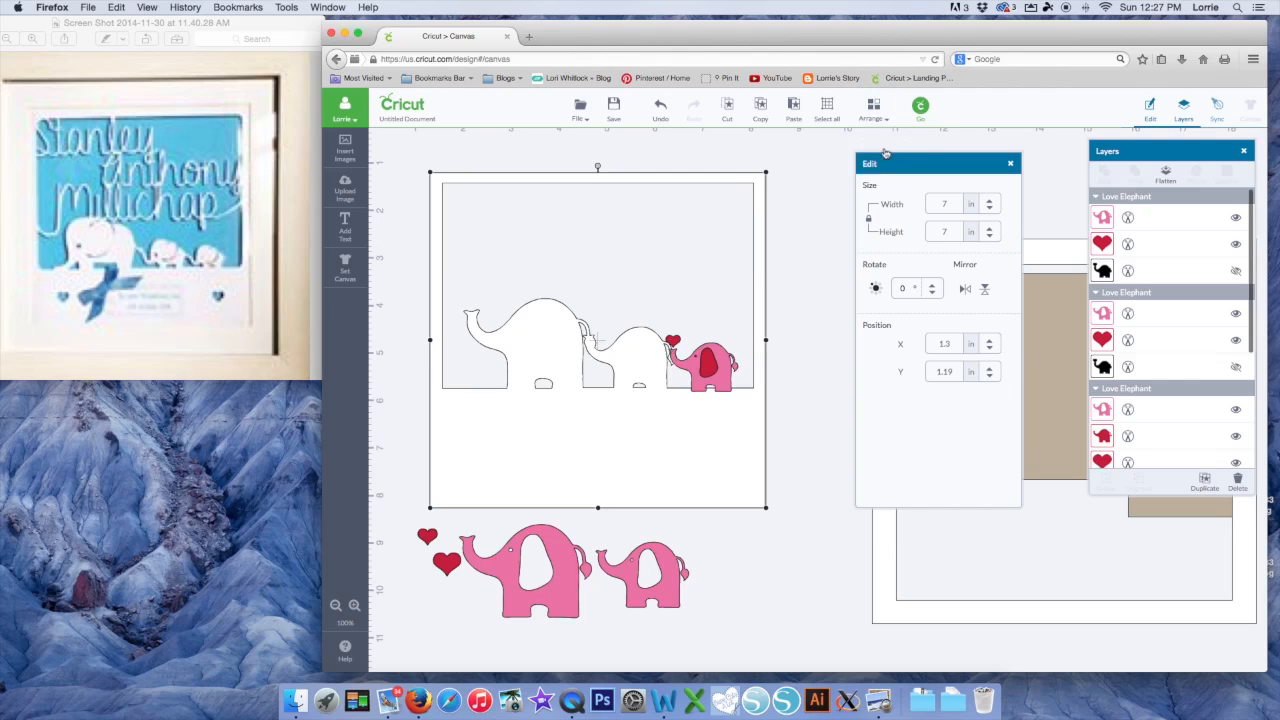
{"action": "left_click", "coordinate": [714, 368]}
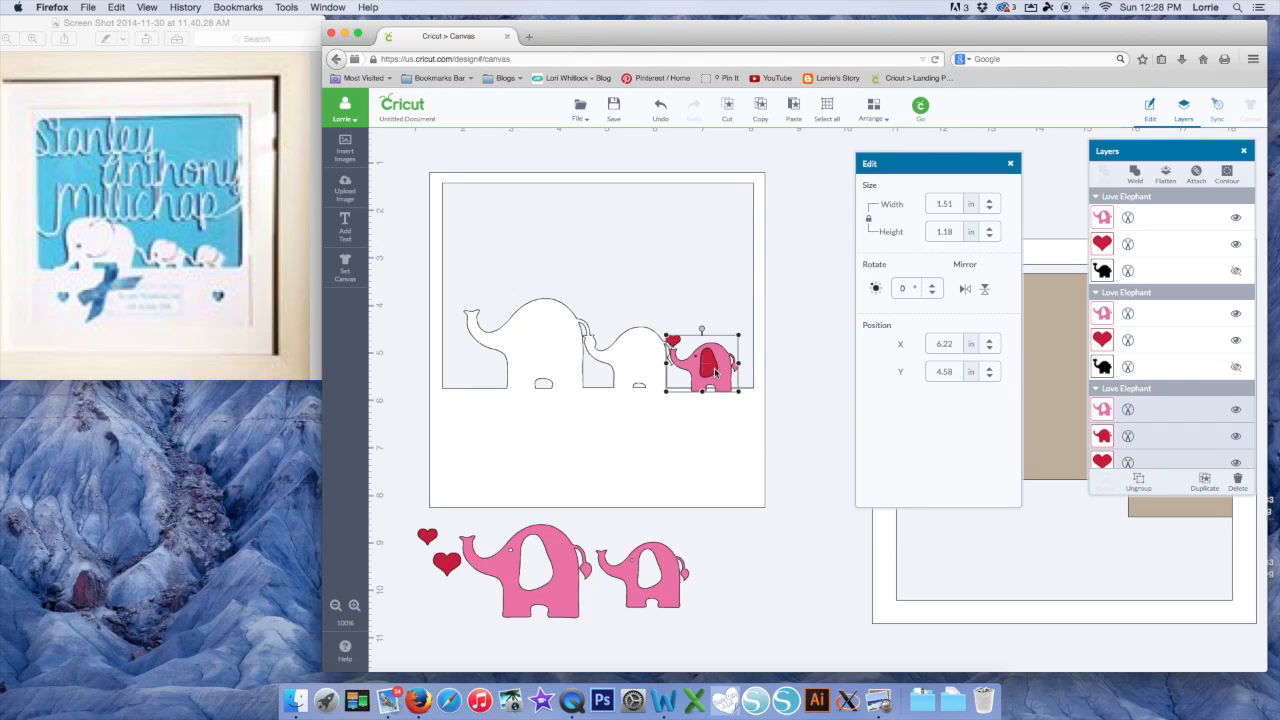
{"action": "right_click", "coordinate": [714, 372]}
{"action": "left_click", "coordinate": [724, 389]}
{"action": "left_click_drag", "start_coordinate": [721, 378], "coordinate": [747, 592]}
{"action": "left_click_drag", "start_coordinate": [678, 343], "coordinate": [698, 532]}
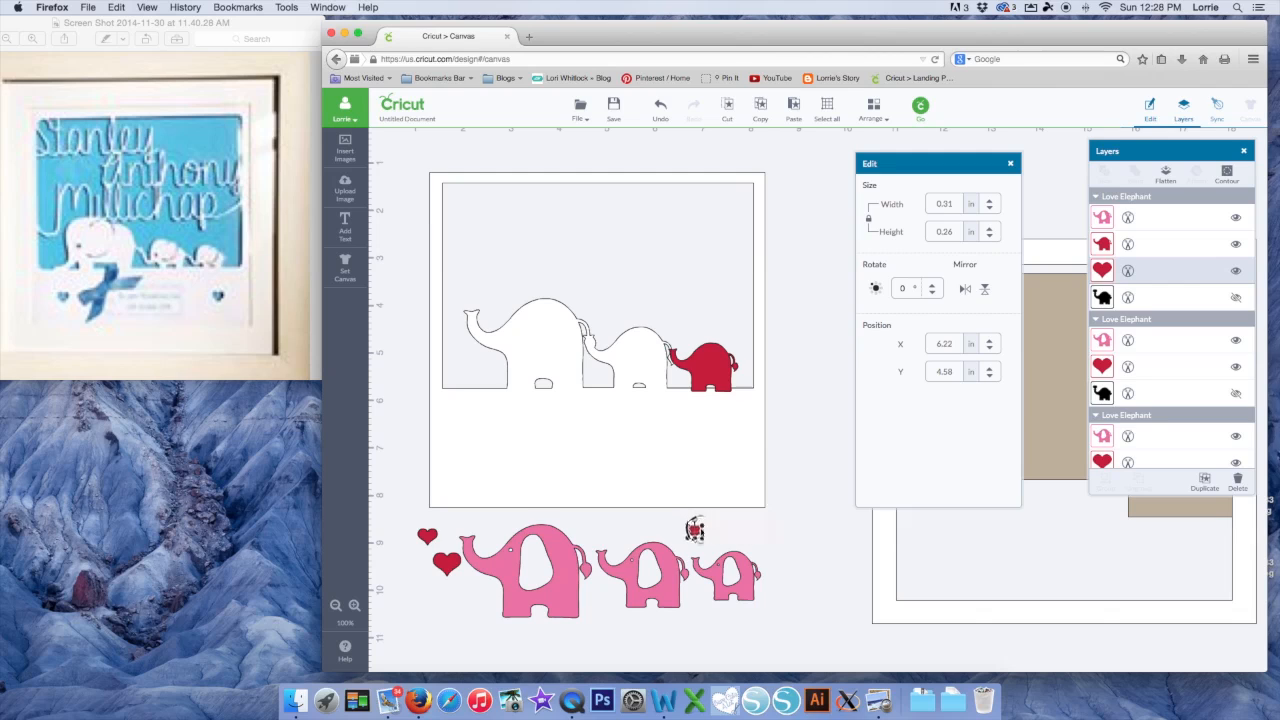
Weld the small red elephant into the frame and test the big pink elephant against its cutout
{"action": "left_click", "coordinate": [706, 369]}
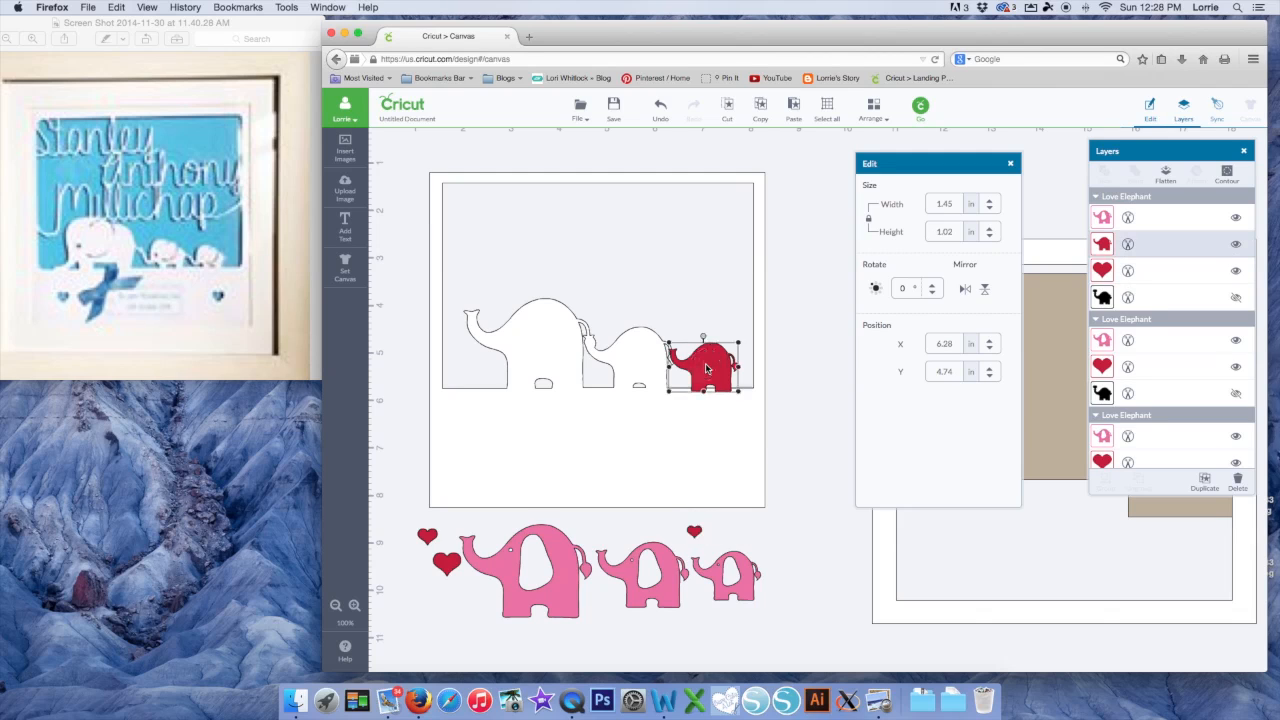
{"action": "left_click", "coordinate": [705, 436], "text": "shift"}
{"action": "left_click", "coordinate": [733, 545]}
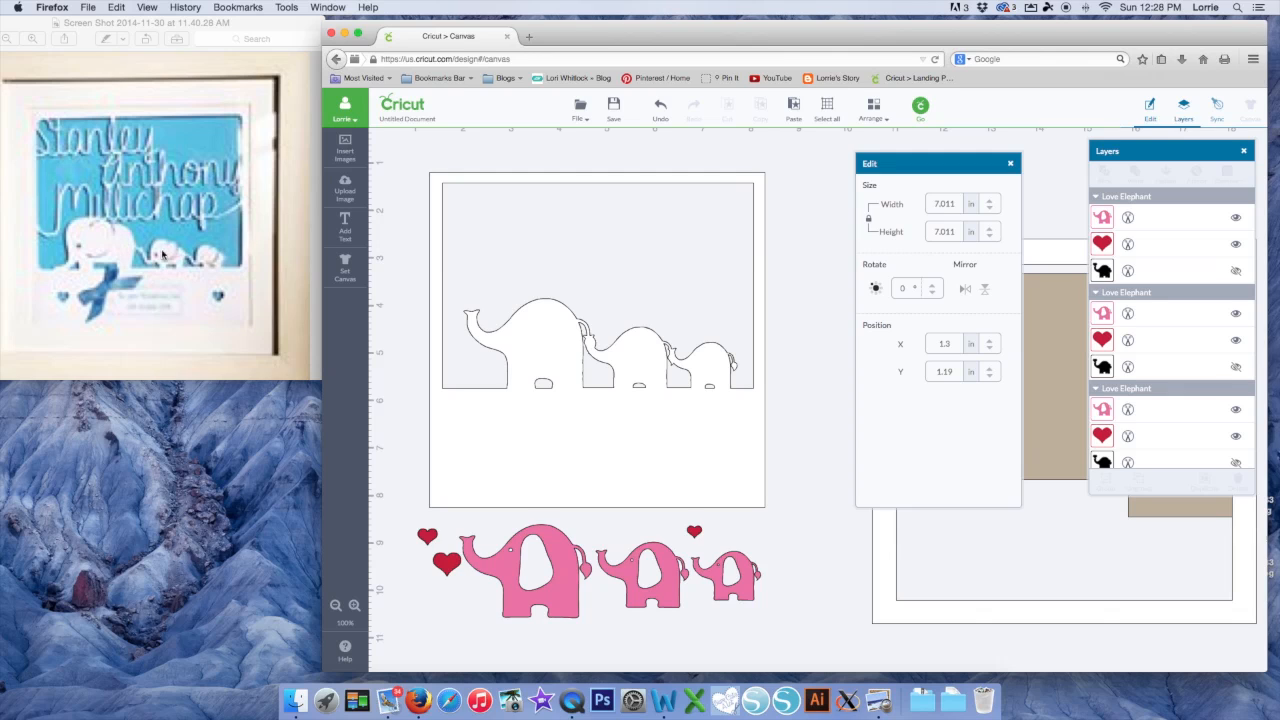
{"action": "mouse_move", "coordinate": [563, 591]}
{"action": "left_mouse_down"}
{"action": "mouse_move", "coordinate": [563, 360]}
{"action": "mouse_move", "coordinate": [573, 603]}
{"action": "left_mouse_up"}
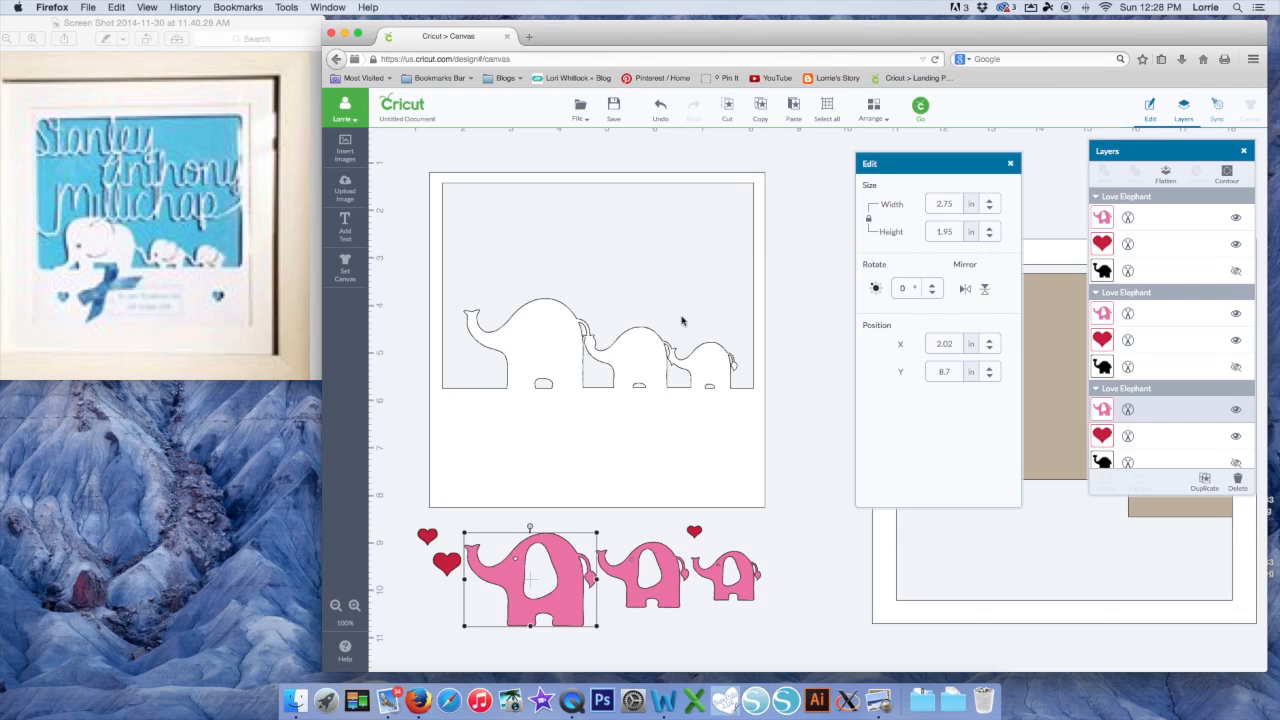
Change the big, middle and small elephants from pink to white
{"action": "left_click", "coordinate": [1102, 412]}
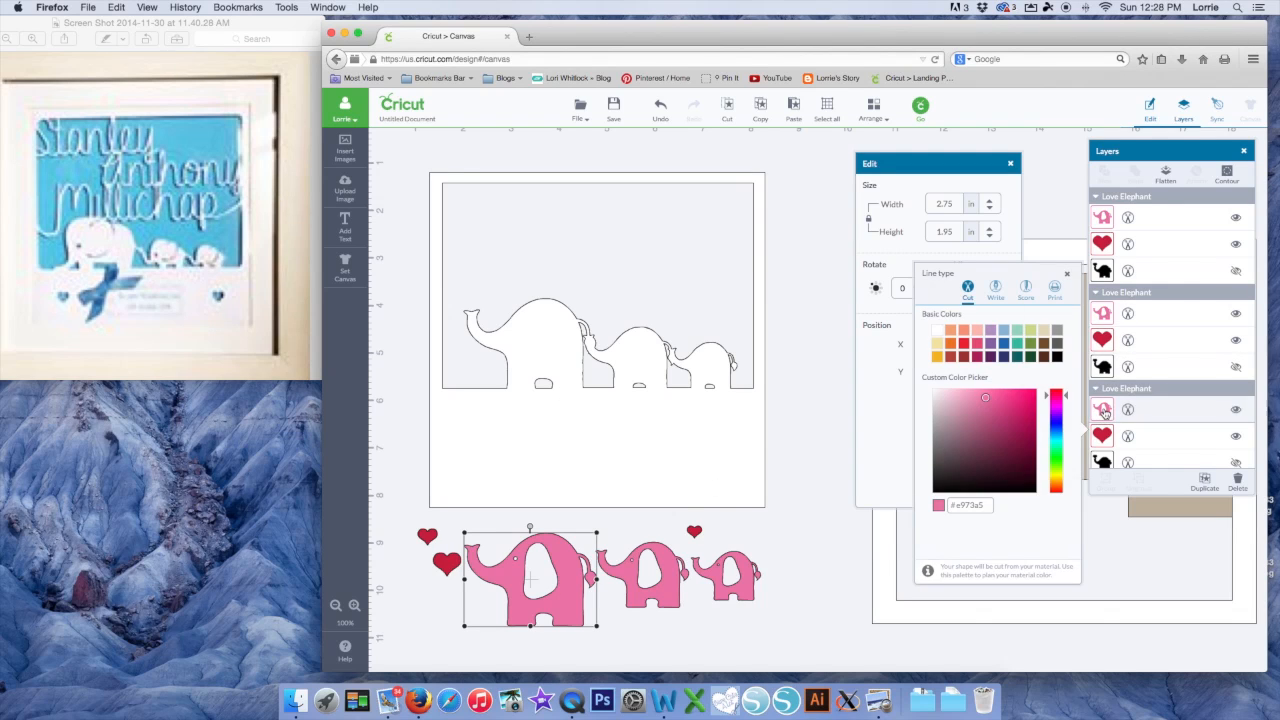
{"action": "left_click", "coordinate": [968, 341]}
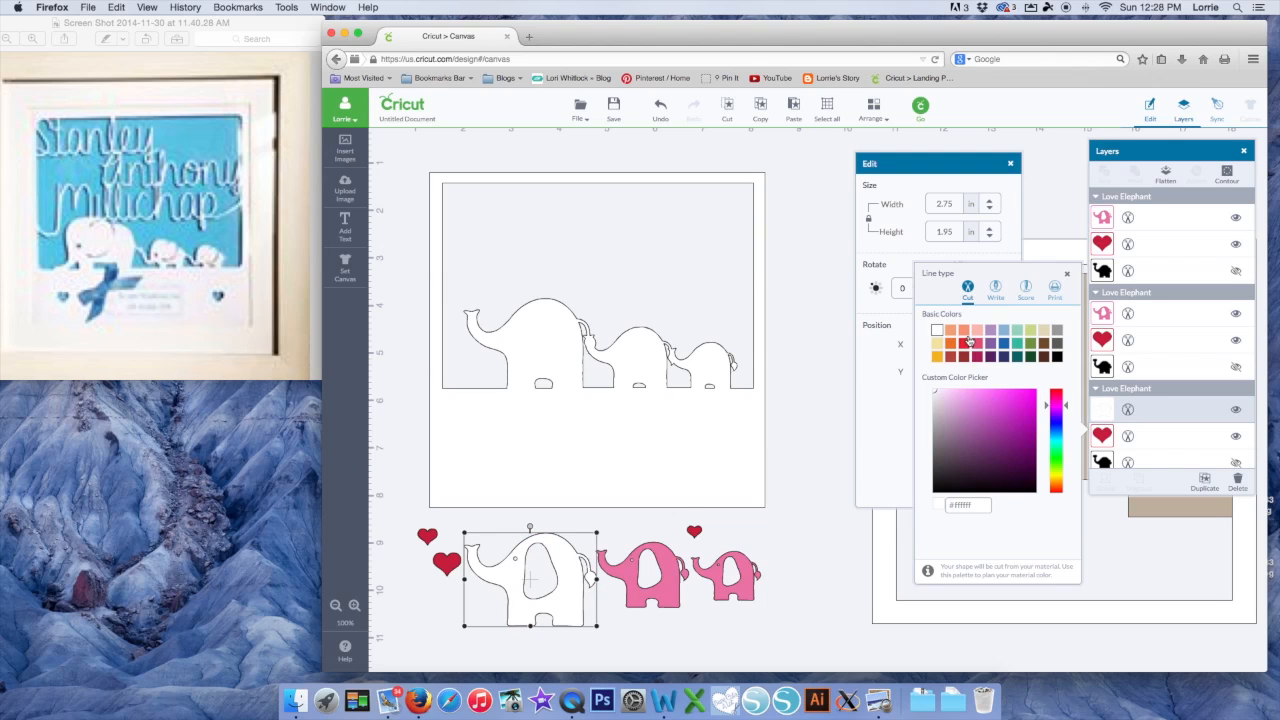
{"action": "left_click", "coordinate": [660, 585]}
{"action": "left_click", "coordinate": [1102, 313]}
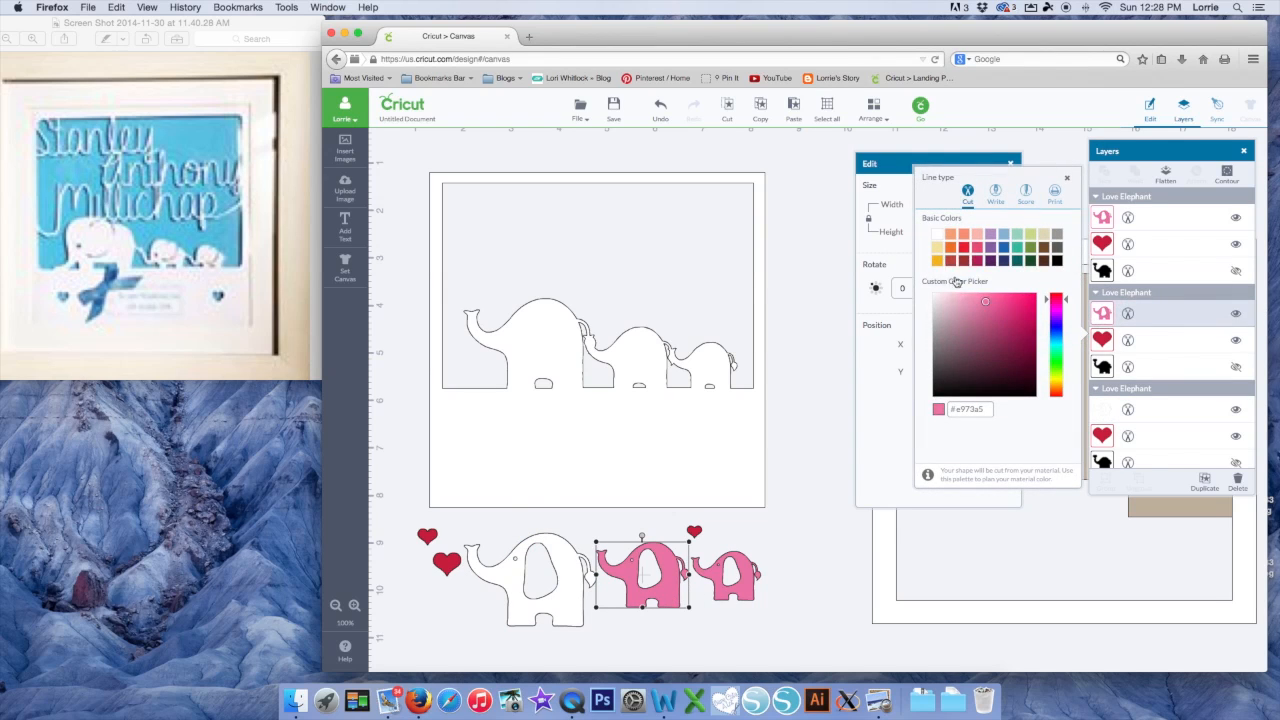
{"action": "left_click", "coordinate": [937, 234]}
{"action": "left_click", "coordinate": [752, 580]}
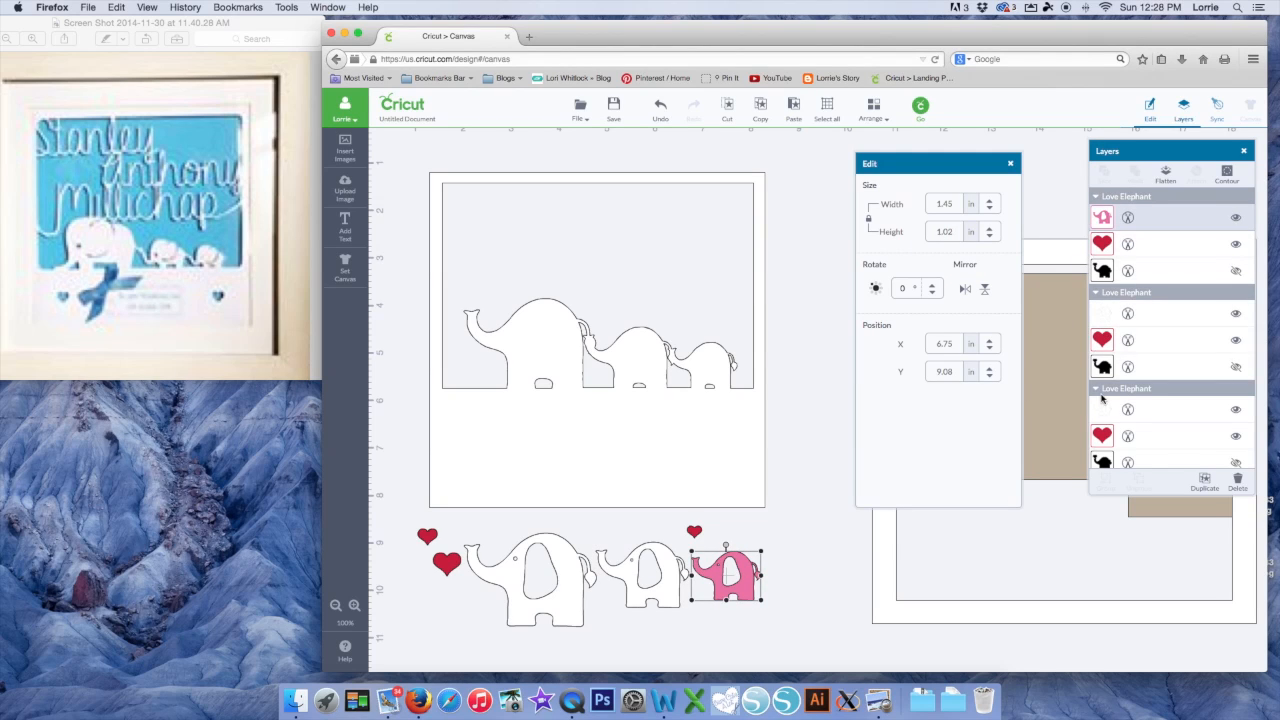
{"action": "left_click", "coordinate": [1101, 217]}
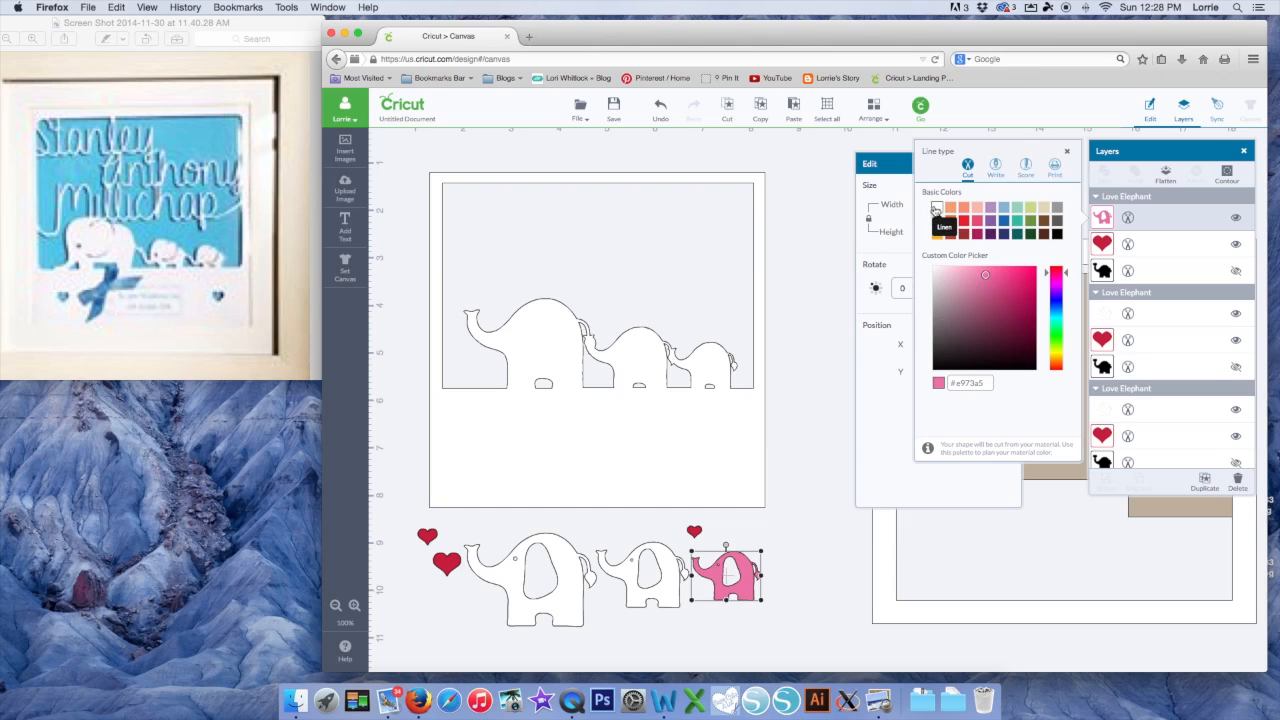
{"action": "left_click", "coordinate": [937, 207]}
Send the frame to the back, then select the small white elephant
{"action": "left_click", "coordinate": [736, 446]}
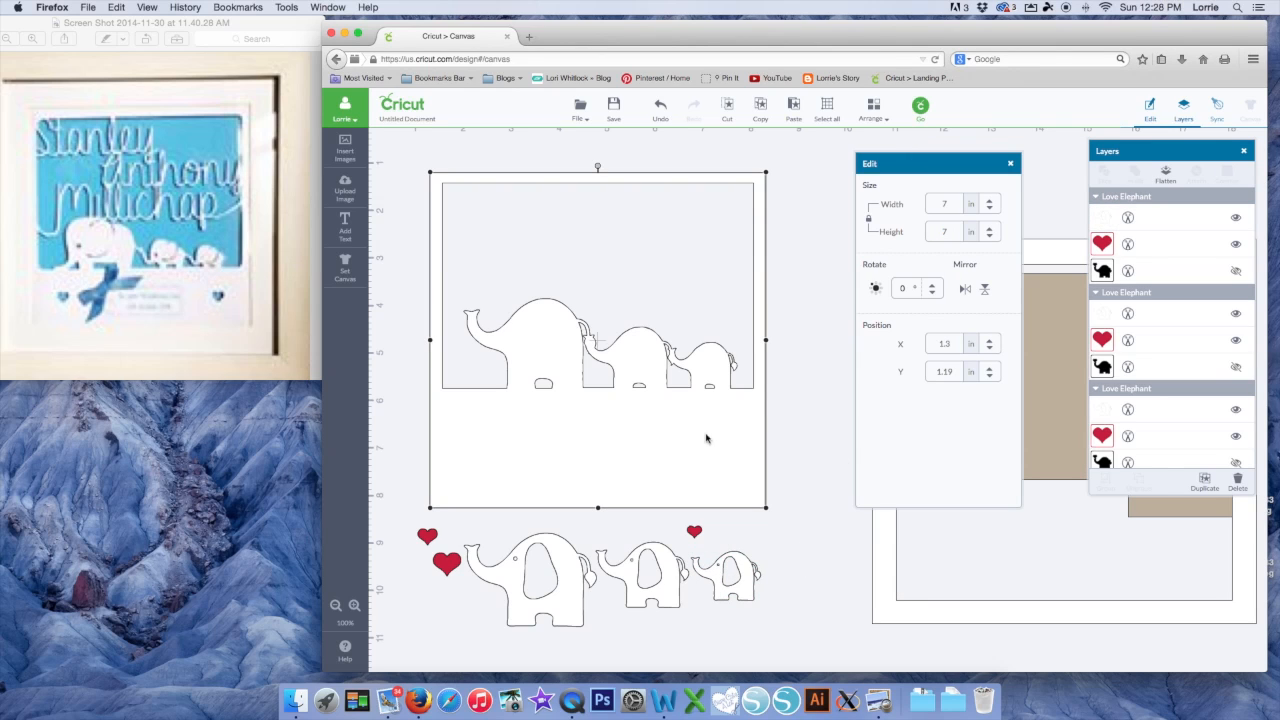
{"action": "left_click", "coordinate": [874, 120]}
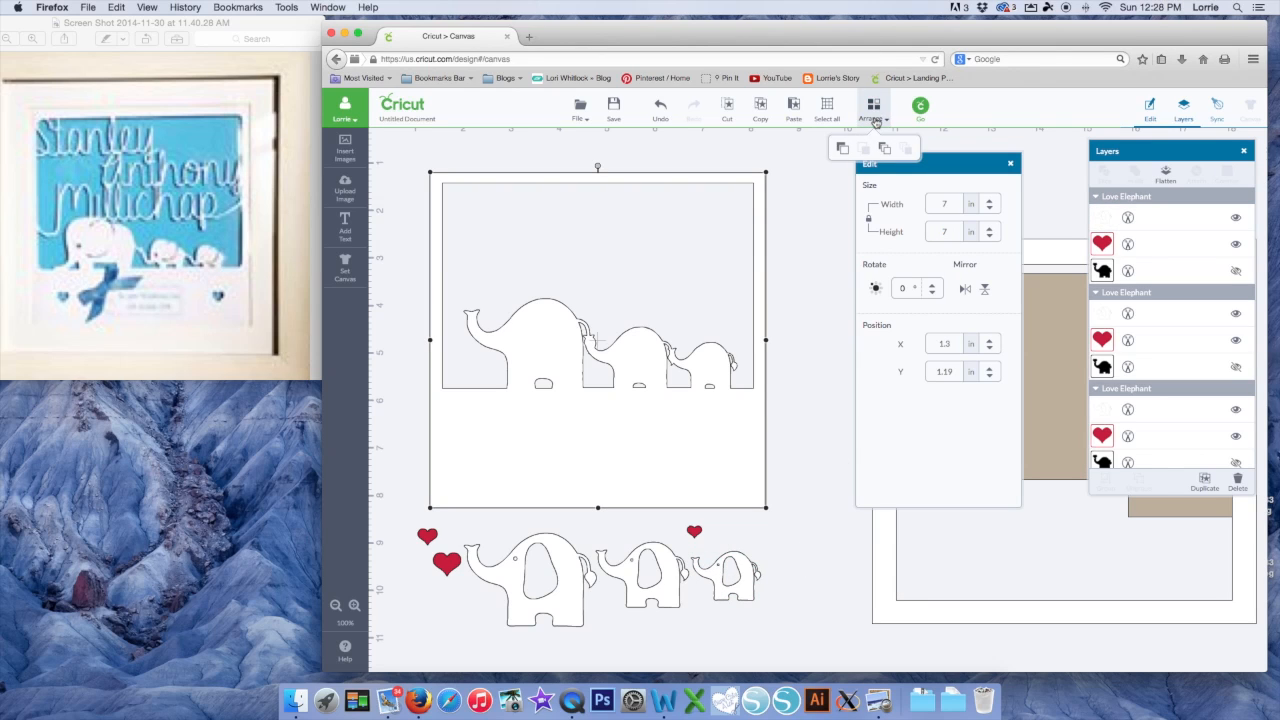
{"action": "left_click", "coordinate": [884, 148]}
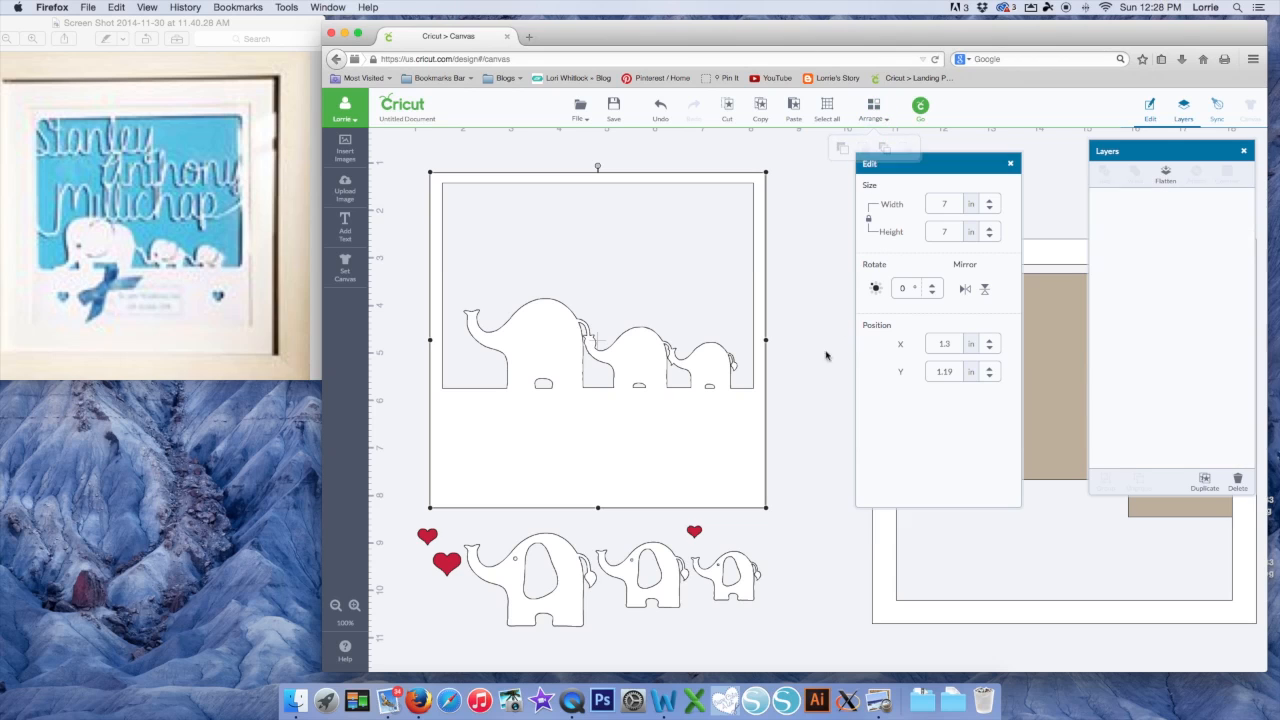
{"action": "left_click", "coordinate": [747, 590]}
Place the small, middle and big white elephants onto their frame cutouts
{"action": "left_click_drag", "start_coordinate": [747, 590], "coordinate": [725, 391]}
{"action": "left_click_drag", "start_coordinate": [663, 560], "coordinate": [660, 387]}
{"action": "left_click_drag", "start_coordinate": [574, 606], "coordinate": [573, 372]}
{"action": "left_click", "coordinate": [802, 395]}
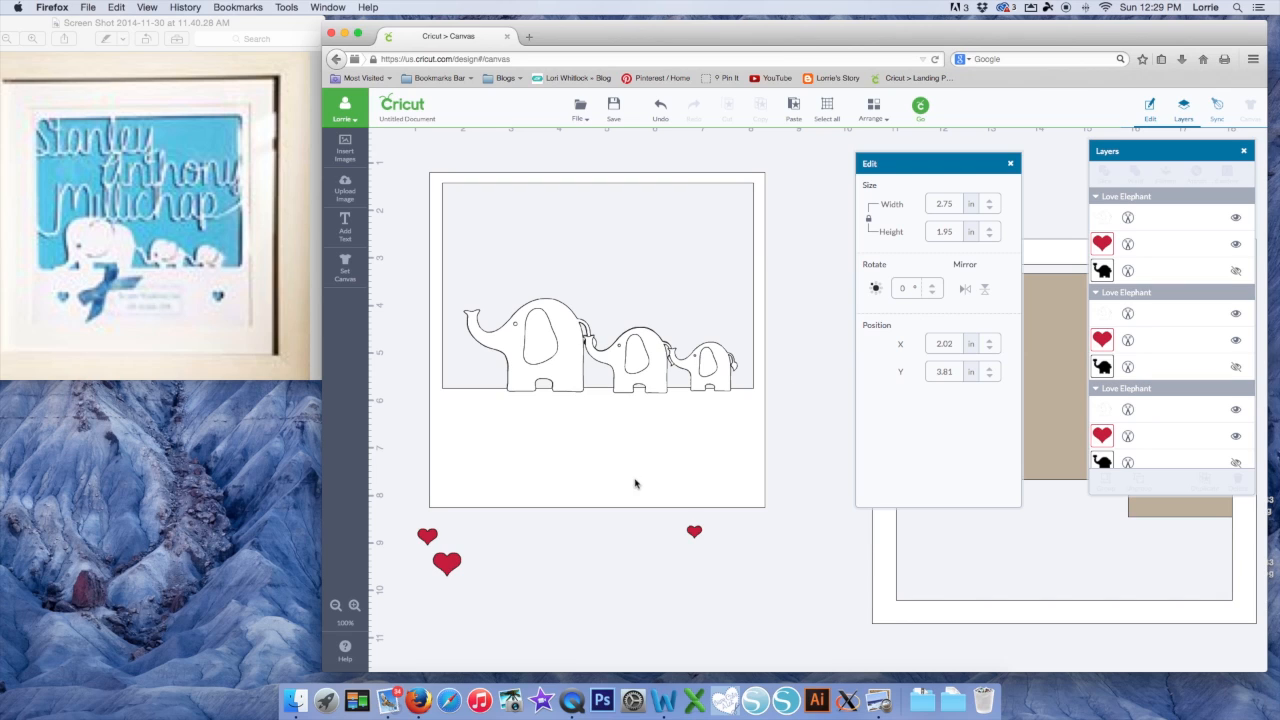
Delete the tiny heart and the larger spare heart, repositioning the remaining red heart
{"action": "left_click_drag", "start_coordinate": [428, 538], "coordinate": [590, 556]}
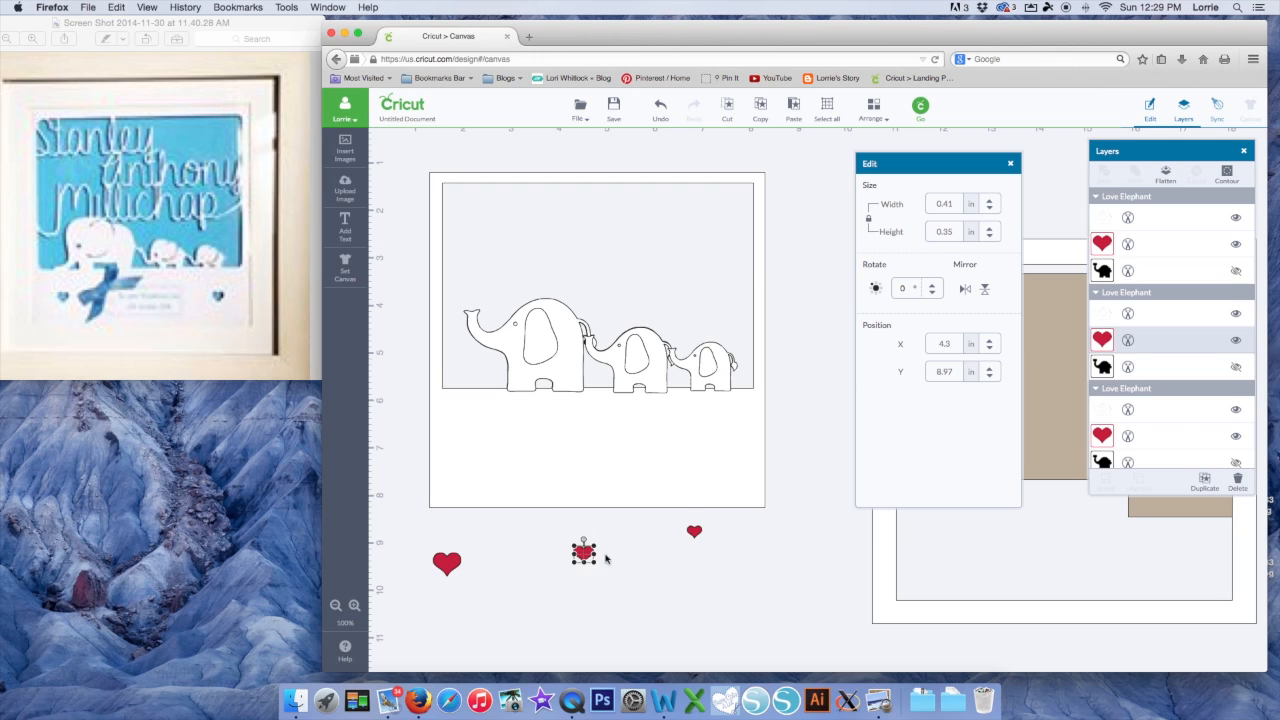
{"action": "left_click", "coordinate": [695, 532]}
{"action": "key", "text": "Delete"}
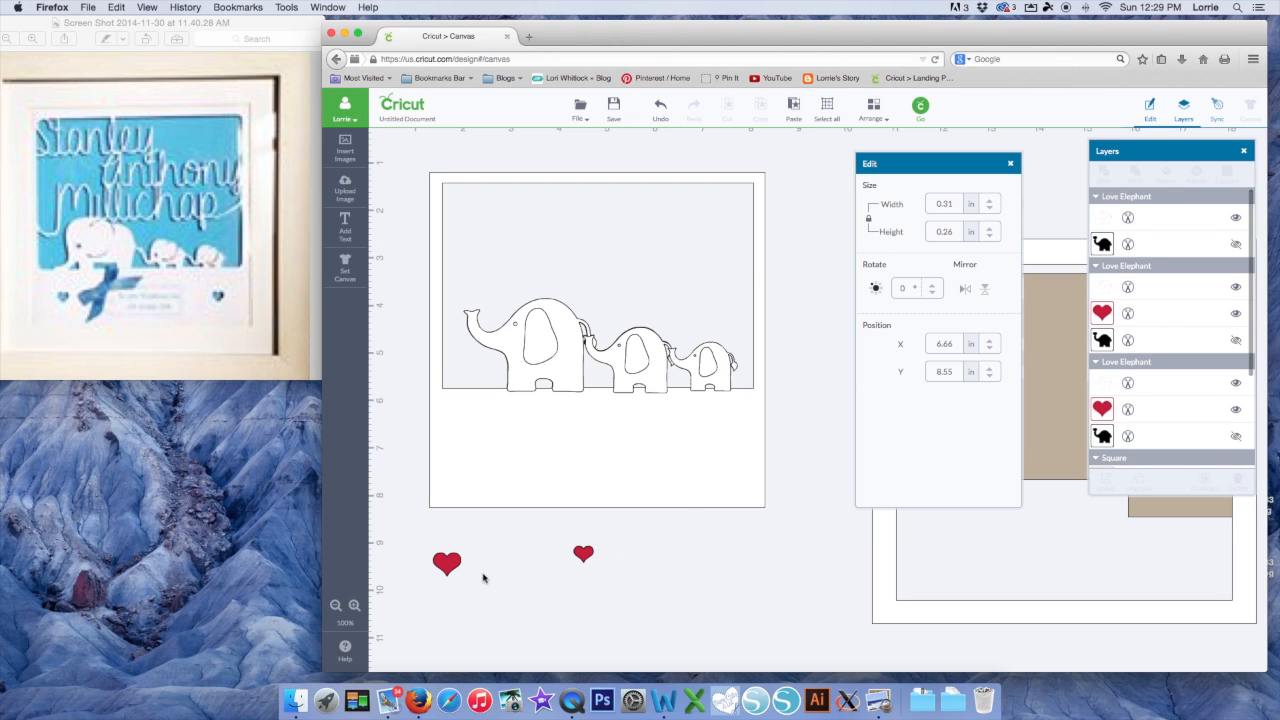
{"action": "left_click", "coordinate": [448, 565]}
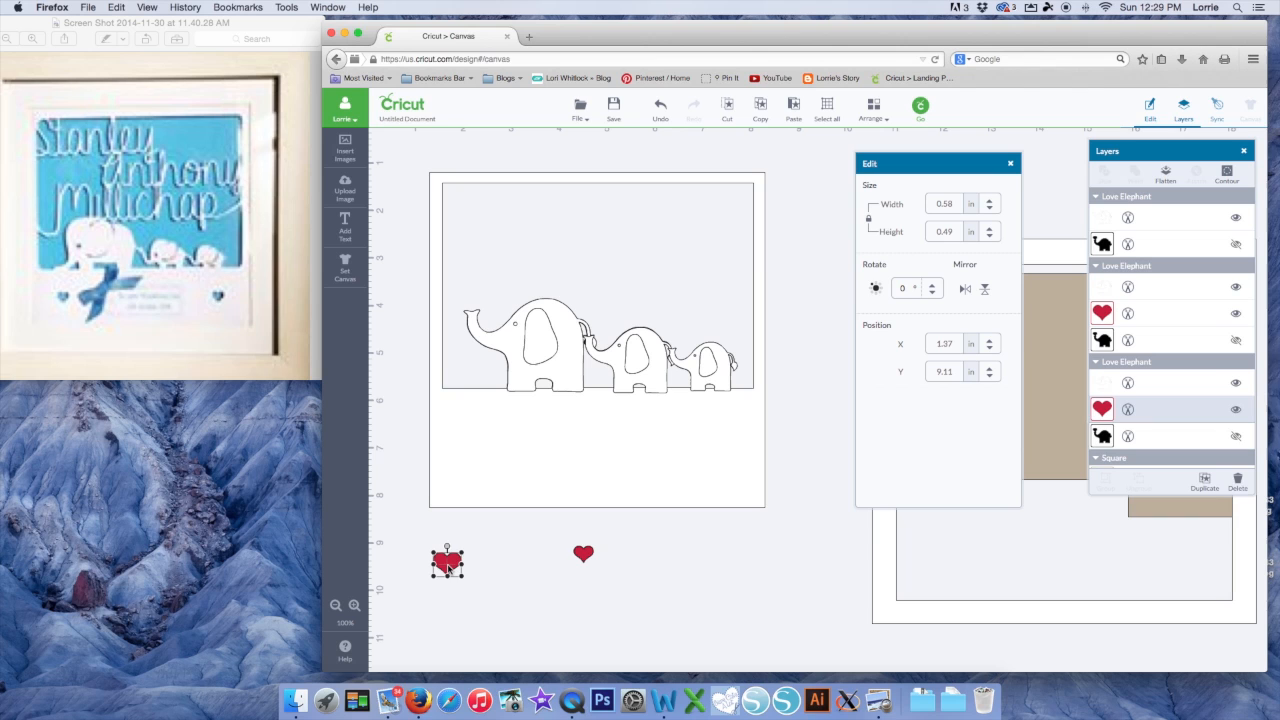
{"action": "key", "text": "Delete"}
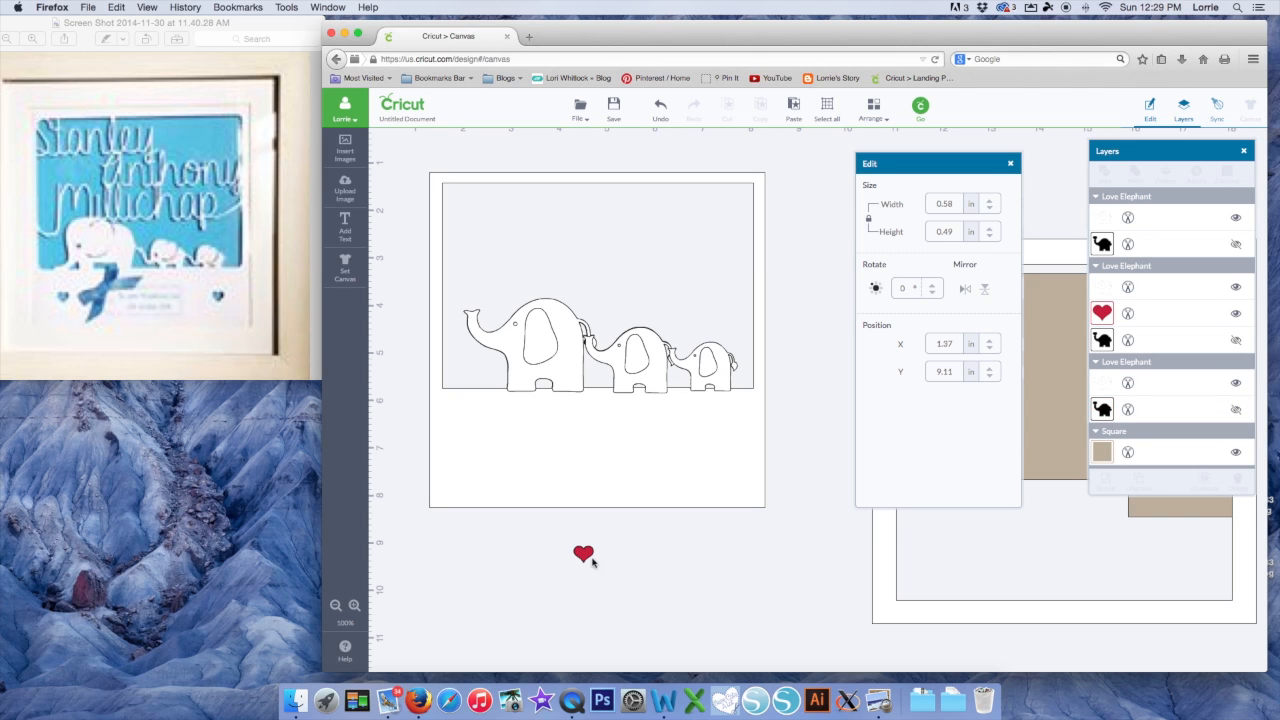
{"action": "left_click_drag", "start_coordinate": [583, 552], "coordinate": [484, 439]}
Duplicate the red heart and move the two hearts up beside the elephants
{"action": "left_click", "coordinate": [584, 150]}
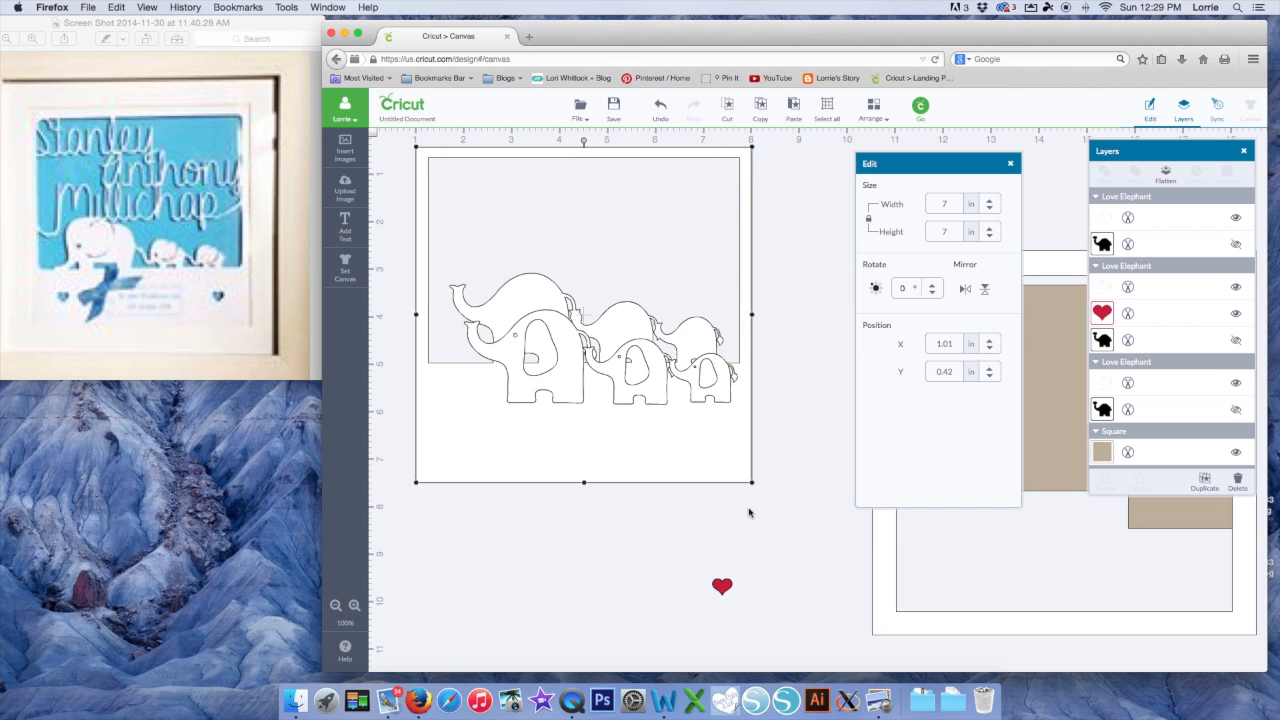
{"action": "left_click", "coordinate": [722, 590]}
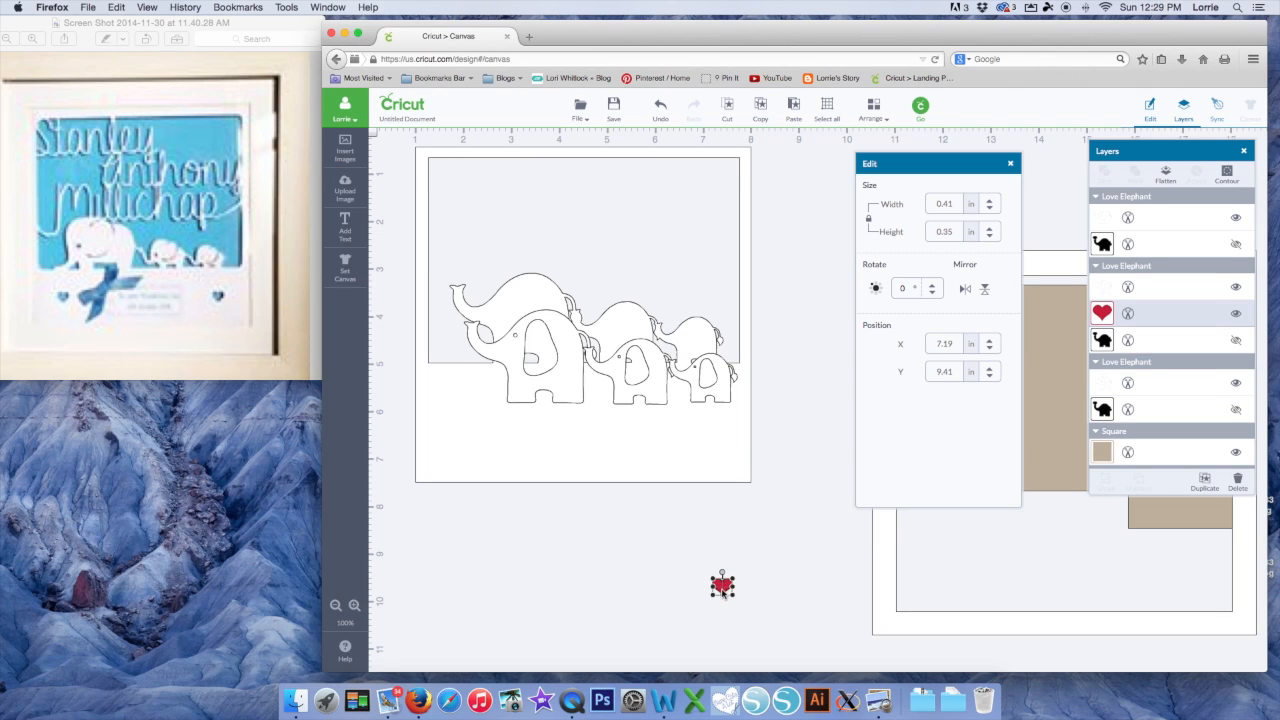
{"action": "left_click", "coordinate": [762, 113]}
{"action": "left_click", "coordinate": [793, 108]}
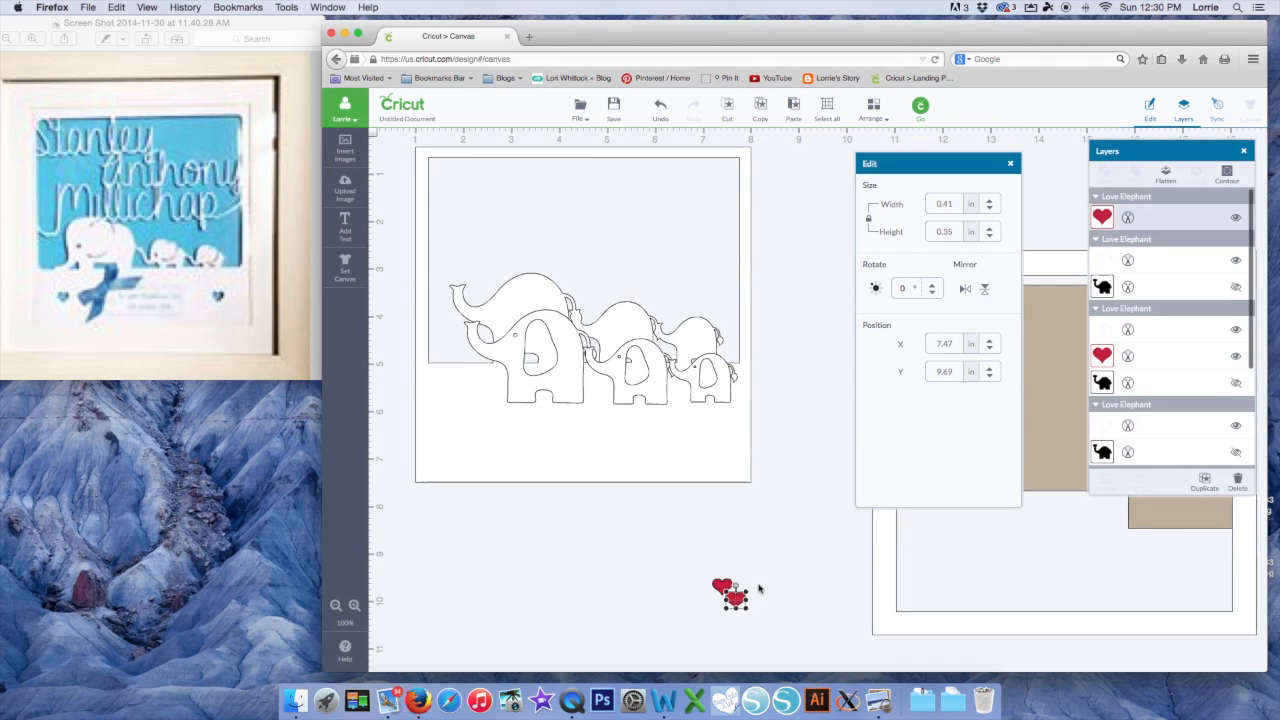
{"action": "left_click_drag", "start_coordinate": [728, 592], "coordinate": [487, 578]}
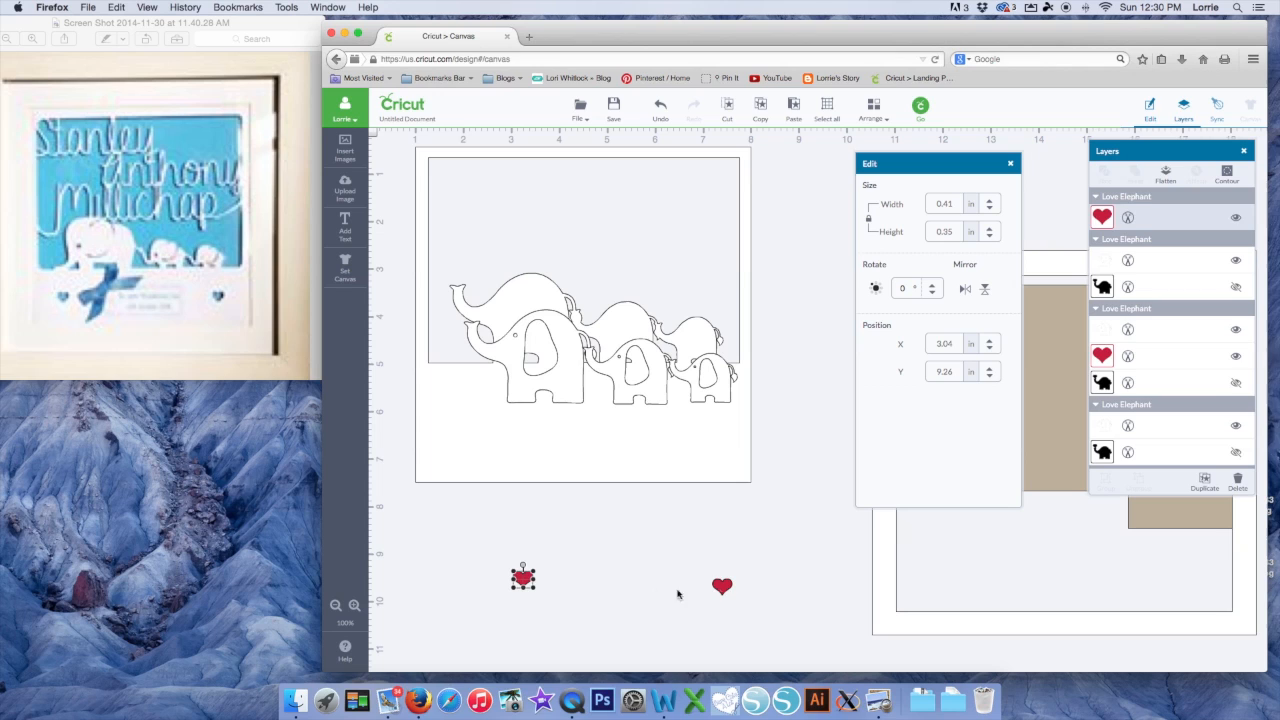
{"action": "left_click_drag", "start_coordinate": [722, 590], "coordinate": [696, 430]}
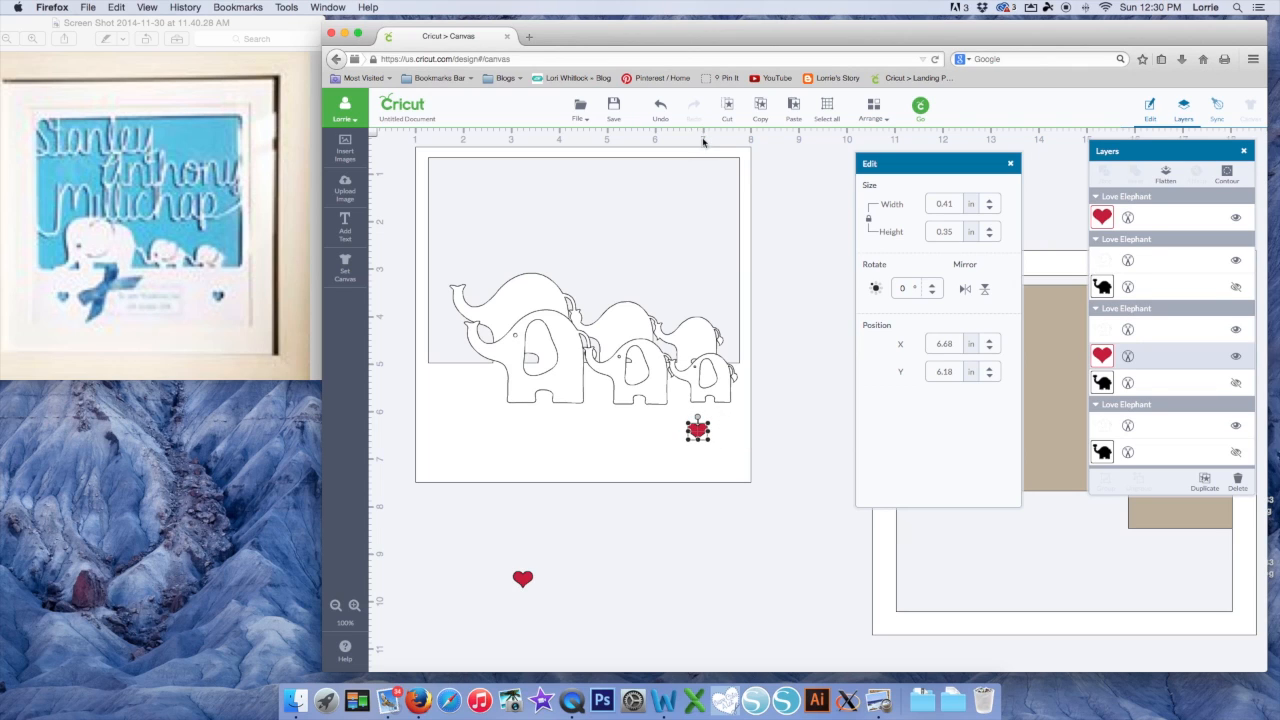
{"action": "left_click_drag", "start_coordinate": [698, 431], "coordinate": [700, 431]}
{"action": "left_click", "coordinate": [520, 580]}
{"action": "left_click_drag", "start_coordinate": [520, 580], "coordinate": [463, 432]}
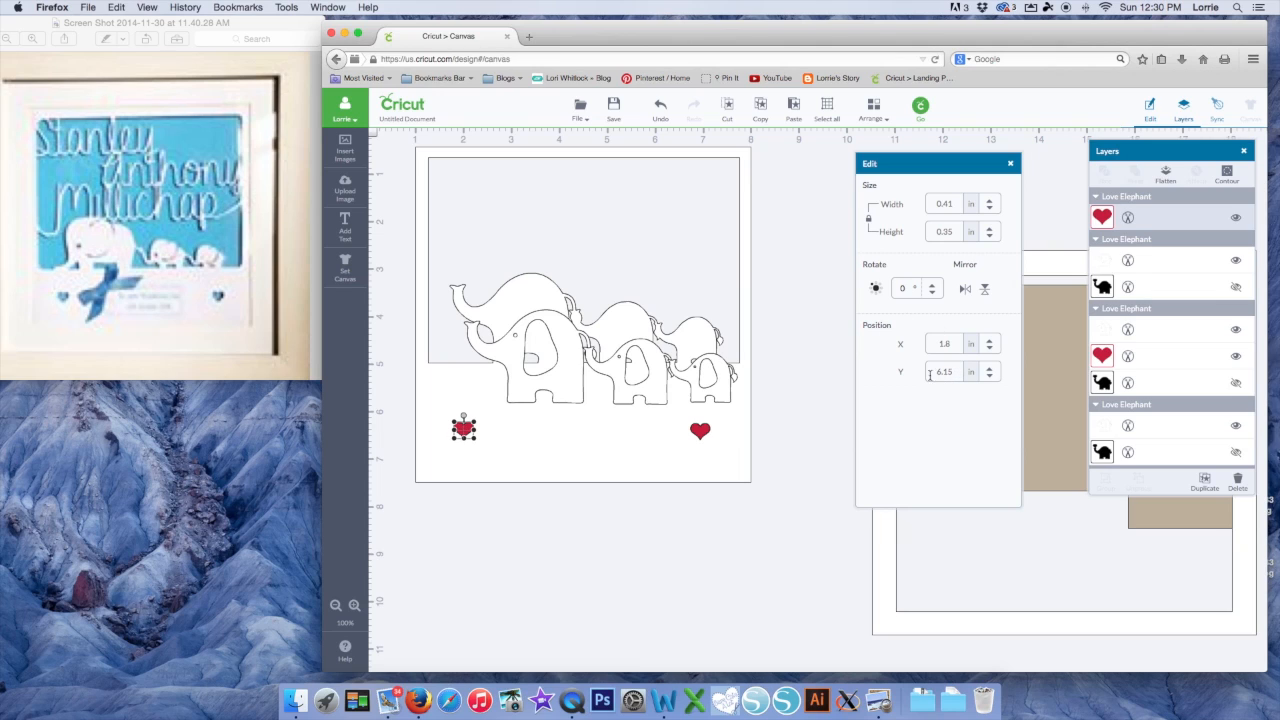
Set the right heart's Y position to 6.150 and select it with the white square
{"action": "left_click", "coordinate": [703, 434]}
{"action": "left_click_drag", "start_coordinate": [962, 371], "coordinate": [913, 368]}
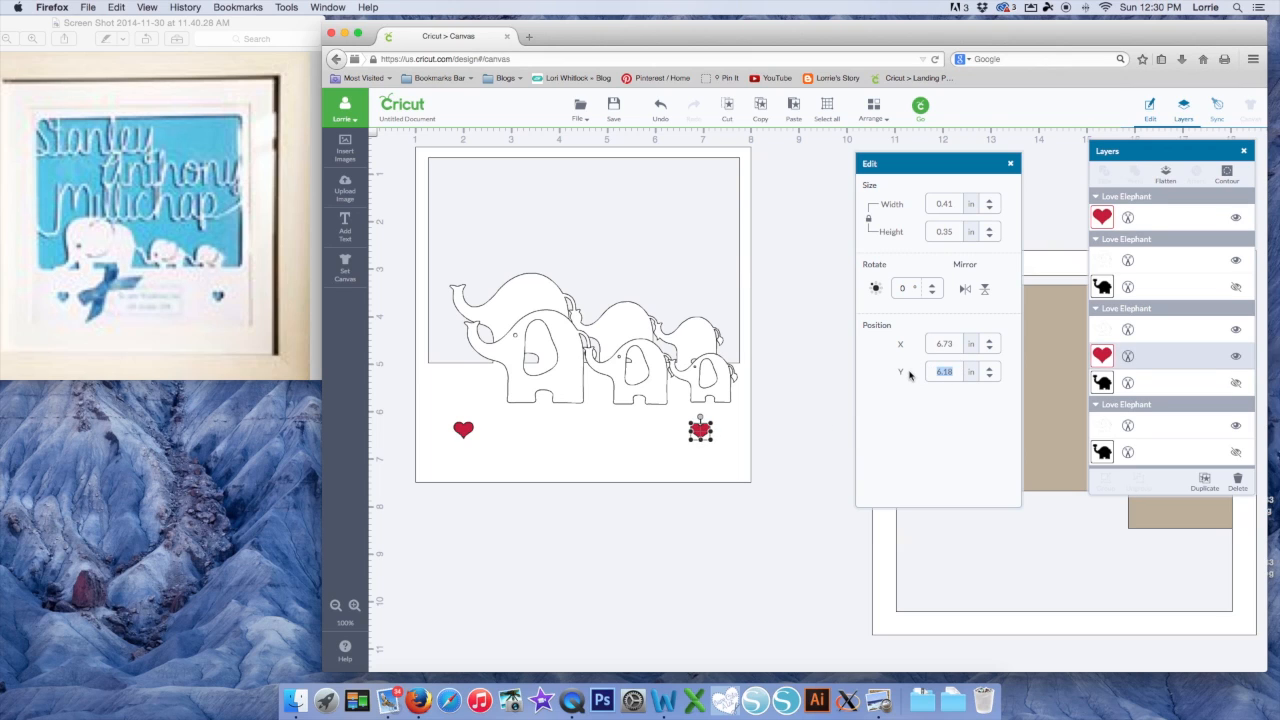
{"action": "type", "text": "6.150"}
{"action": "left_click", "coordinate": [745, 543]}
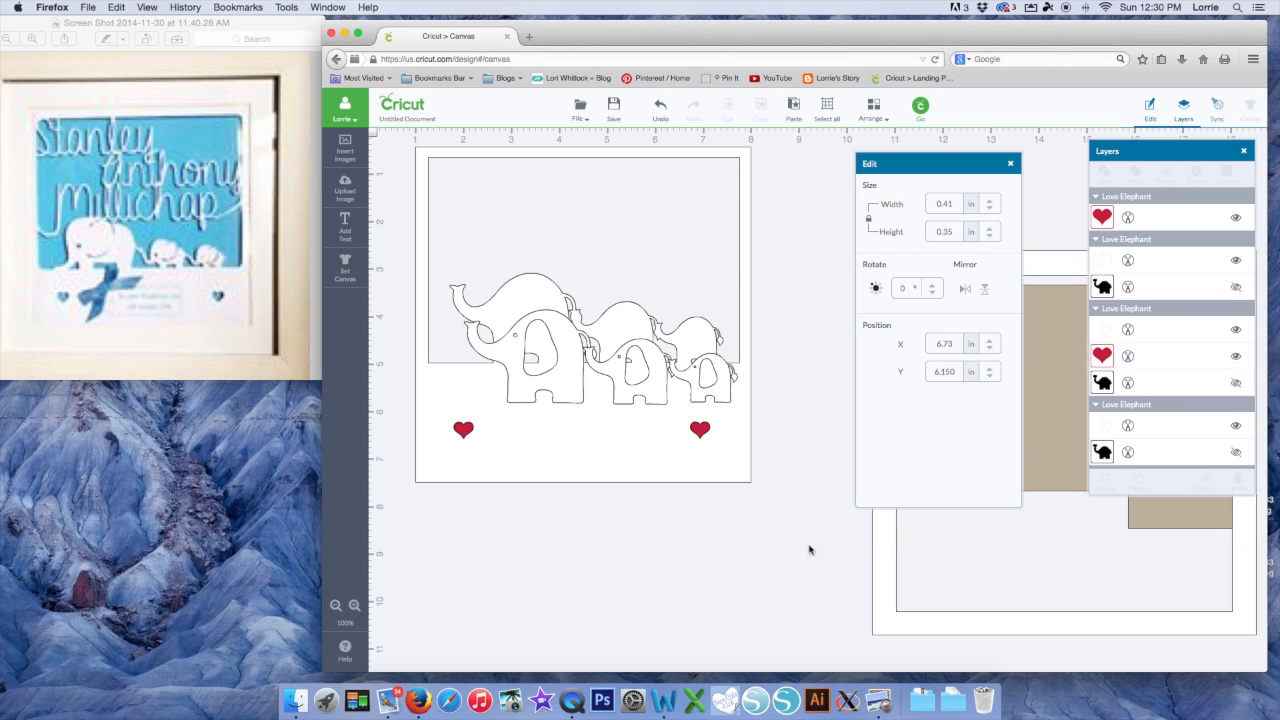
{"action": "left_click", "coordinate": [699, 430]}
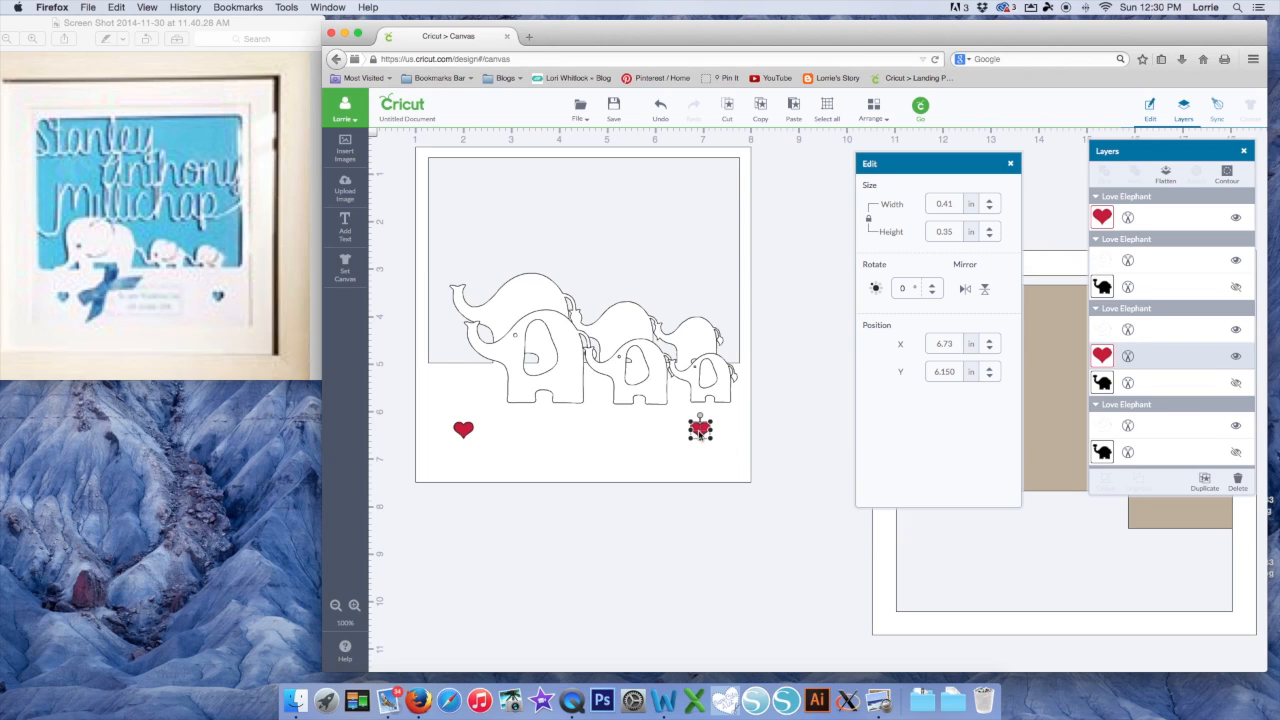
{"action": "left_click", "coordinate": [717, 457], "text": "shift"}
Slice the right heart out of the white square and send the square to the back
{"action": "right_click", "coordinate": [717, 457]}
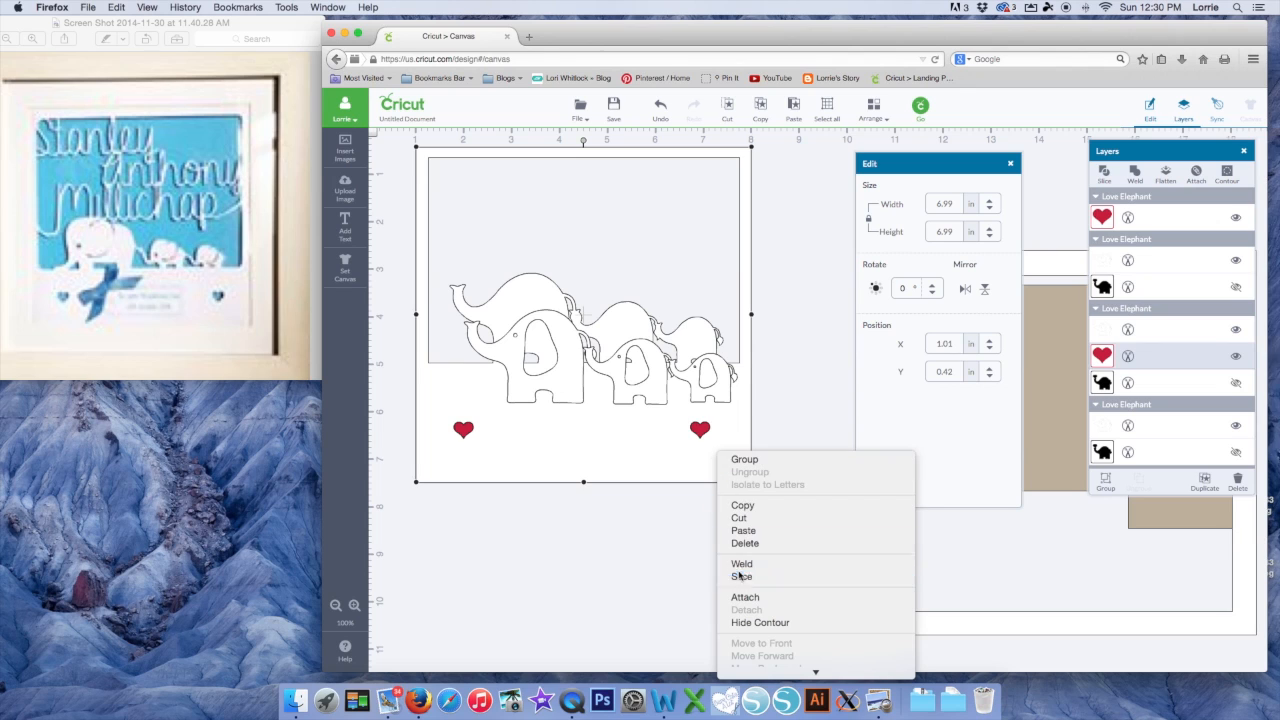
{"action": "left_click", "coordinate": [741, 576]}
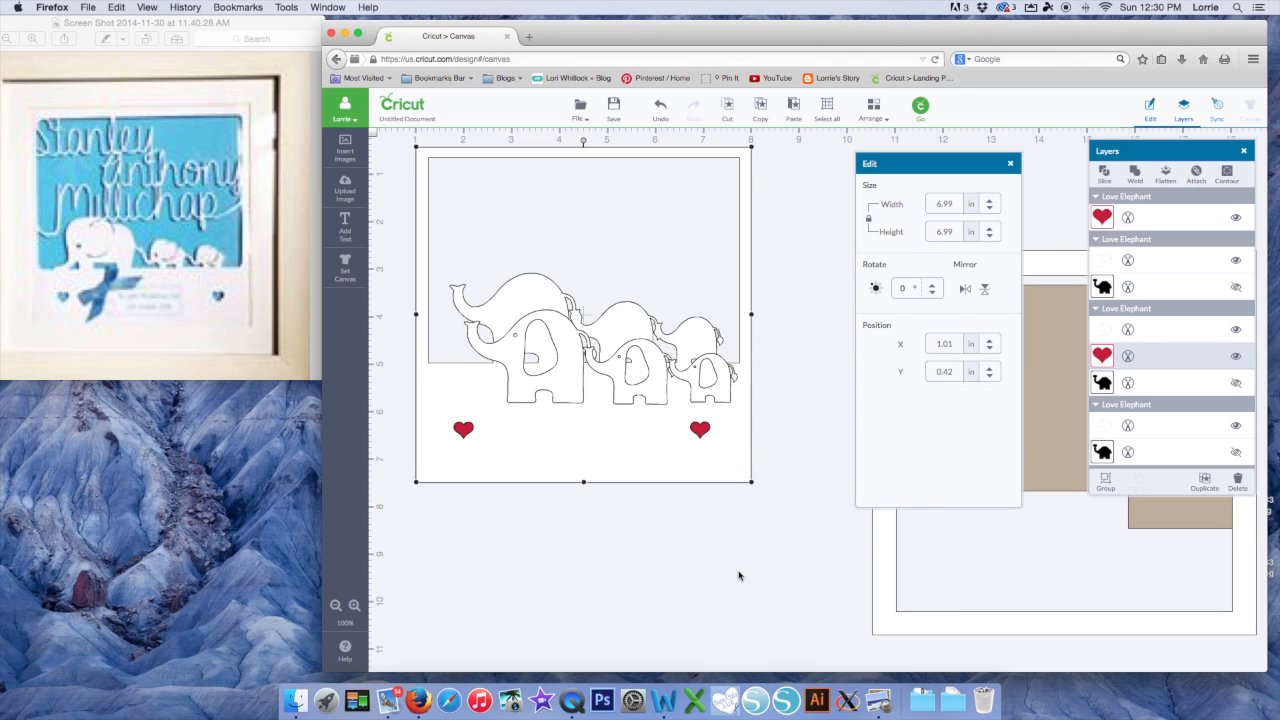
{"action": "left_click_drag", "start_coordinate": [700, 430], "coordinate": [755, 547]}
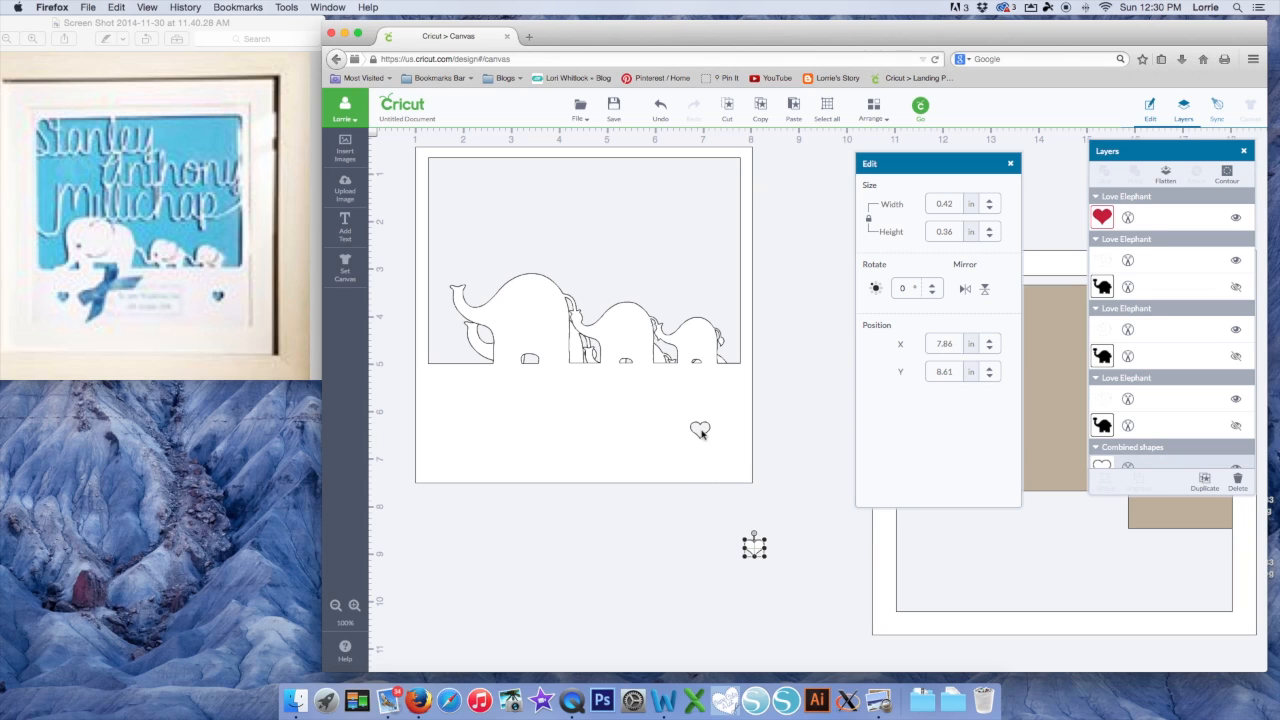
{"action": "left_click", "coordinate": [722, 409]}
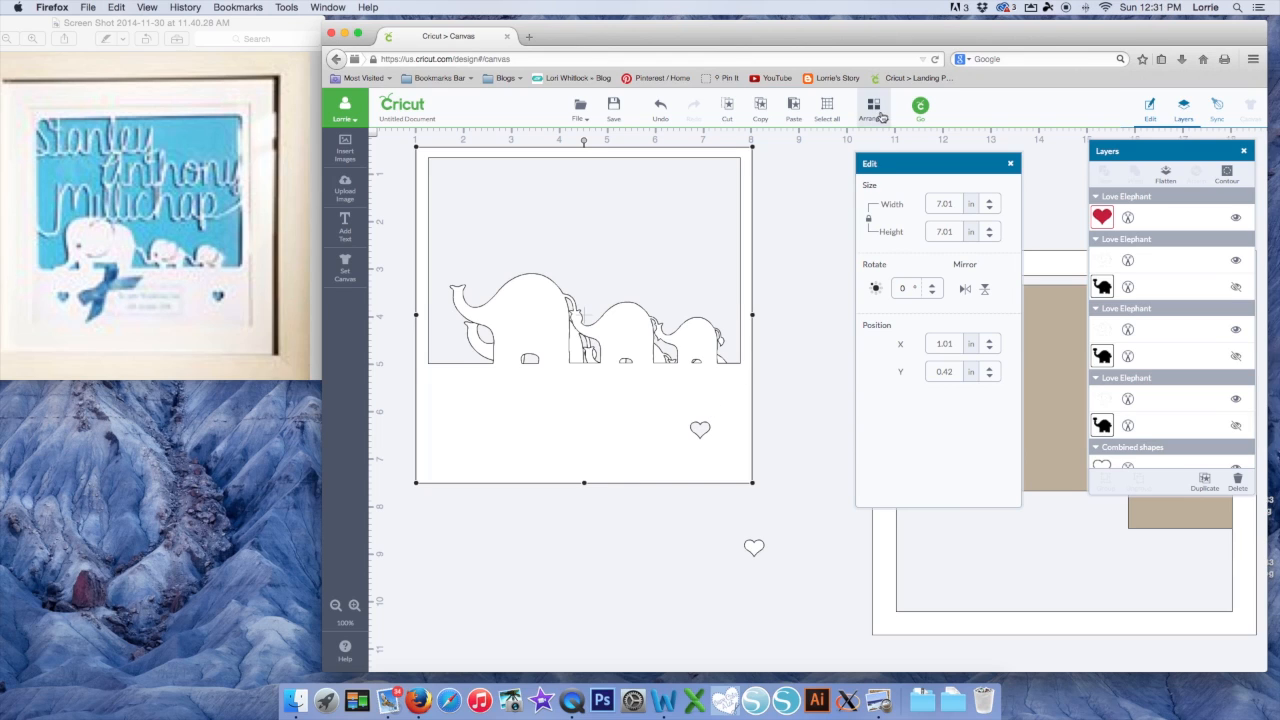
{"action": "left_click", "coordinate": [882, 118]}
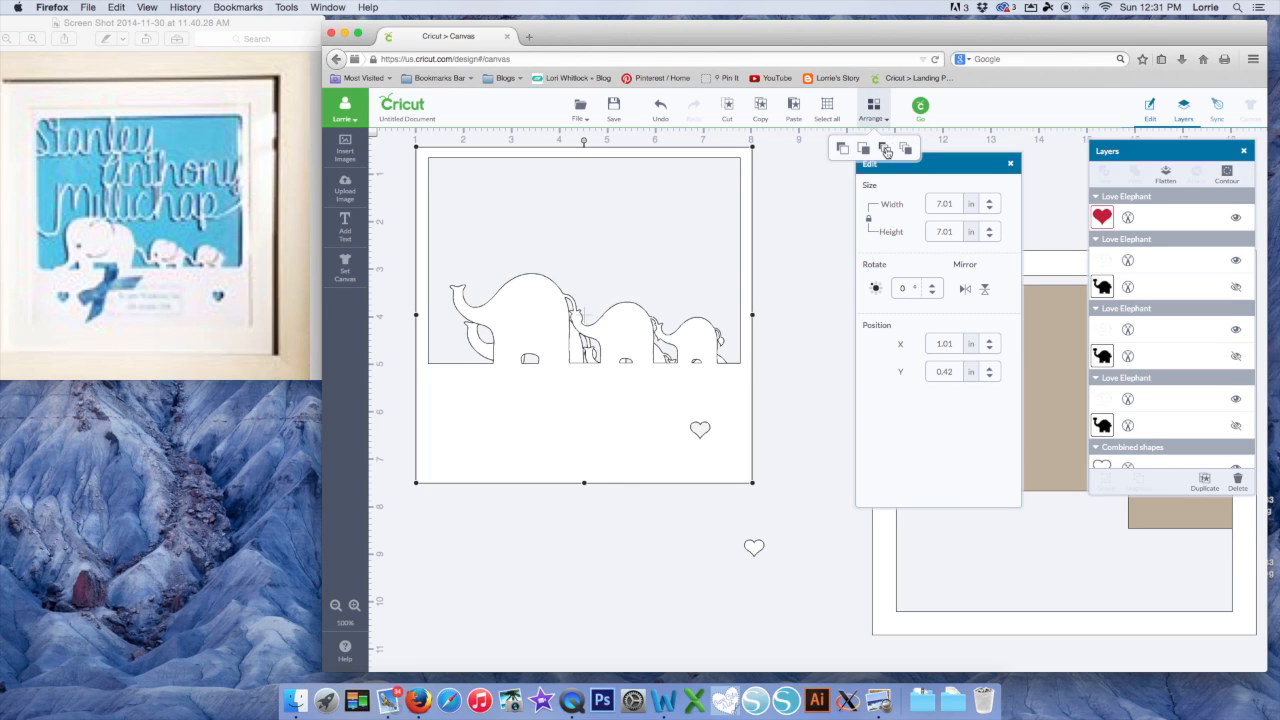
{"action": "left_click", "coordinate": [886, 151]}
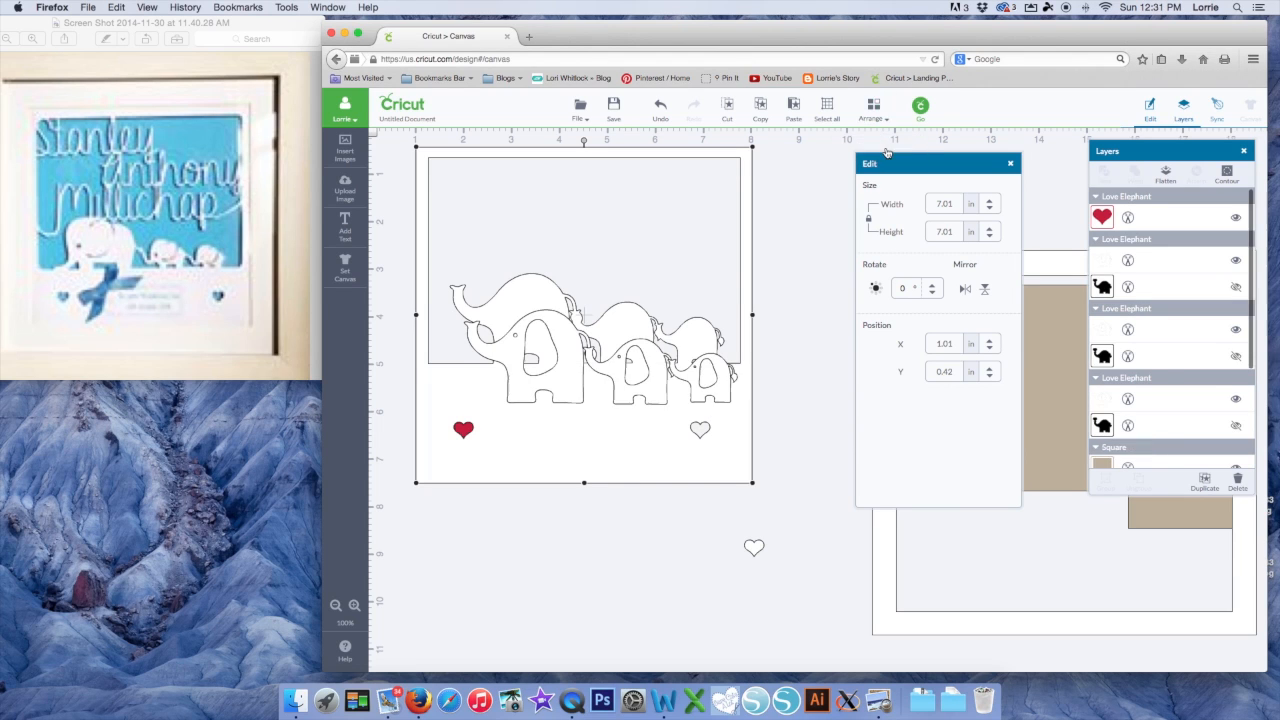
{"action": "left_click", "coordinate": [472, 518]}
Slice the left heart out of the panel and send the panel to the back
{"action": "left_click", "coordinate": [463, 428]}
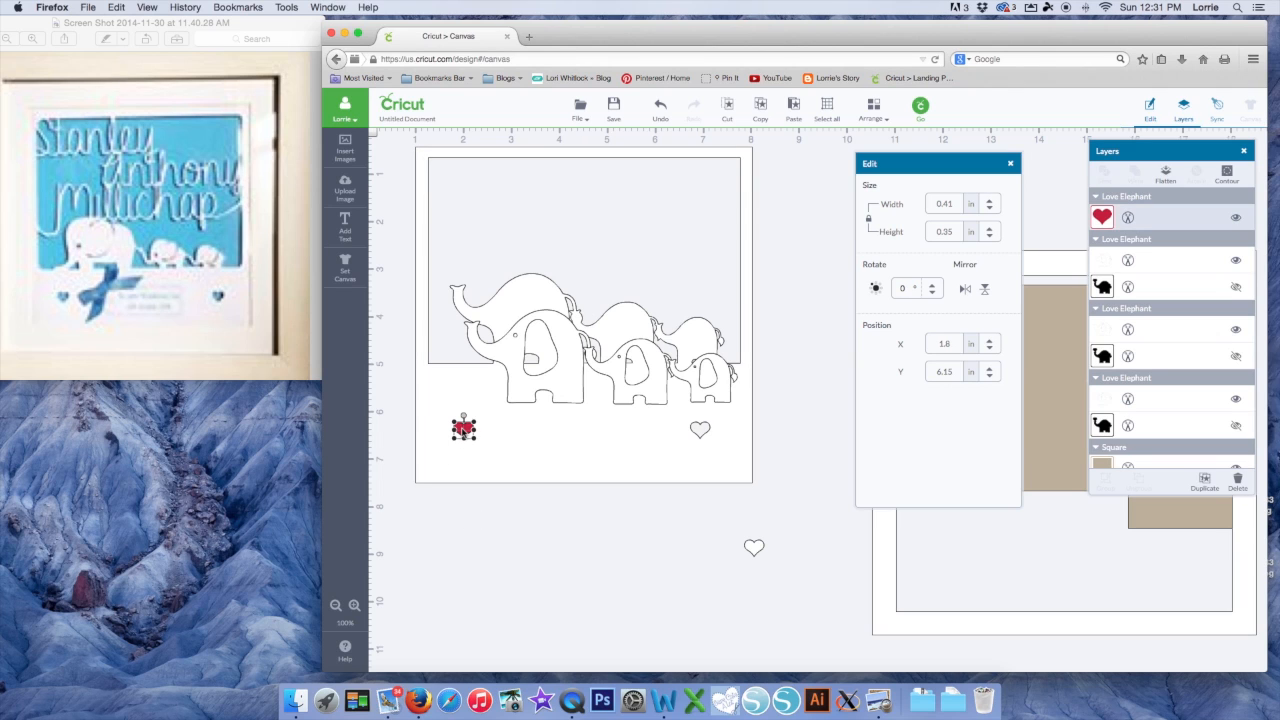
{"action": "left_click", "coordinate": [513, 443], "text": "shift"}
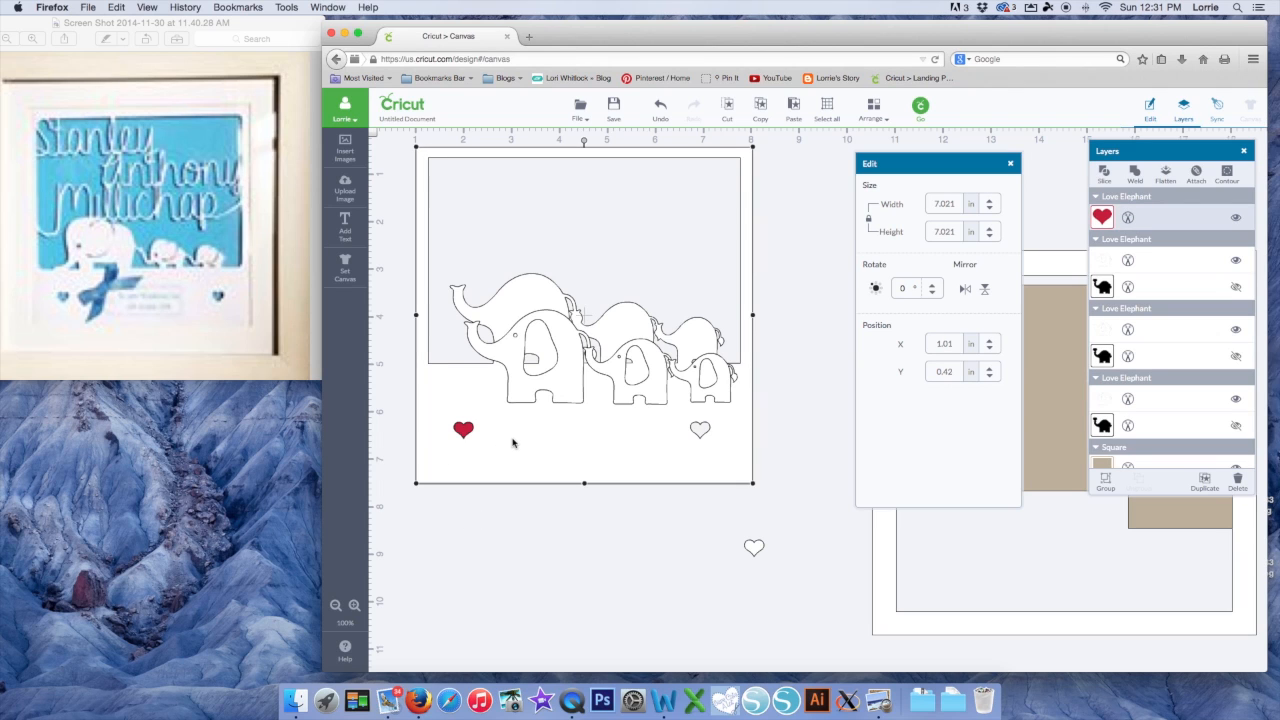
{"action": "right_click", "coordinate": [513, 443]}
{"action": "left_click", "coordinate": [540, 564]}
{"action": "left_click_drag", "start_coordinate": [463, 430], "coordinate": [695, 553]}
{"action": "left_click_drag", "start_coordinate": [604, 412], "coordinate": [601, 417]}
{"action": "left_click", "coordinate": [871, 106]}
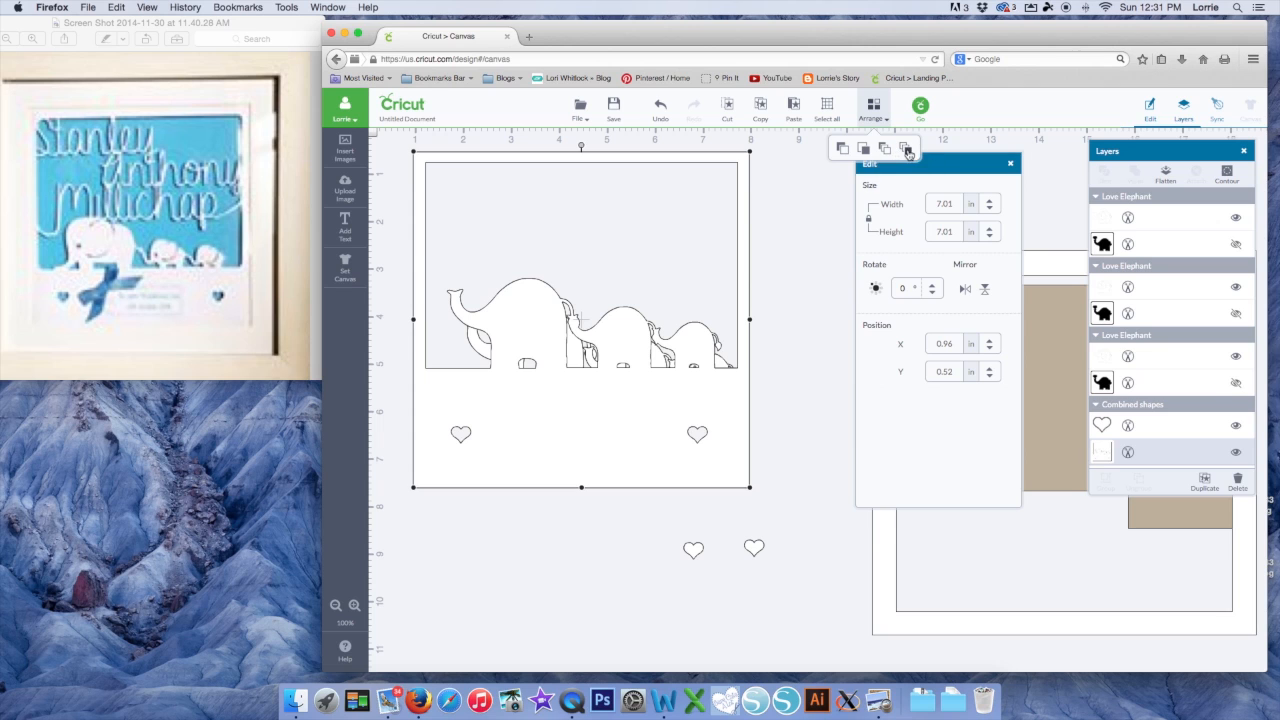
{"action": "left_click", "coordinate": [884, 150]}
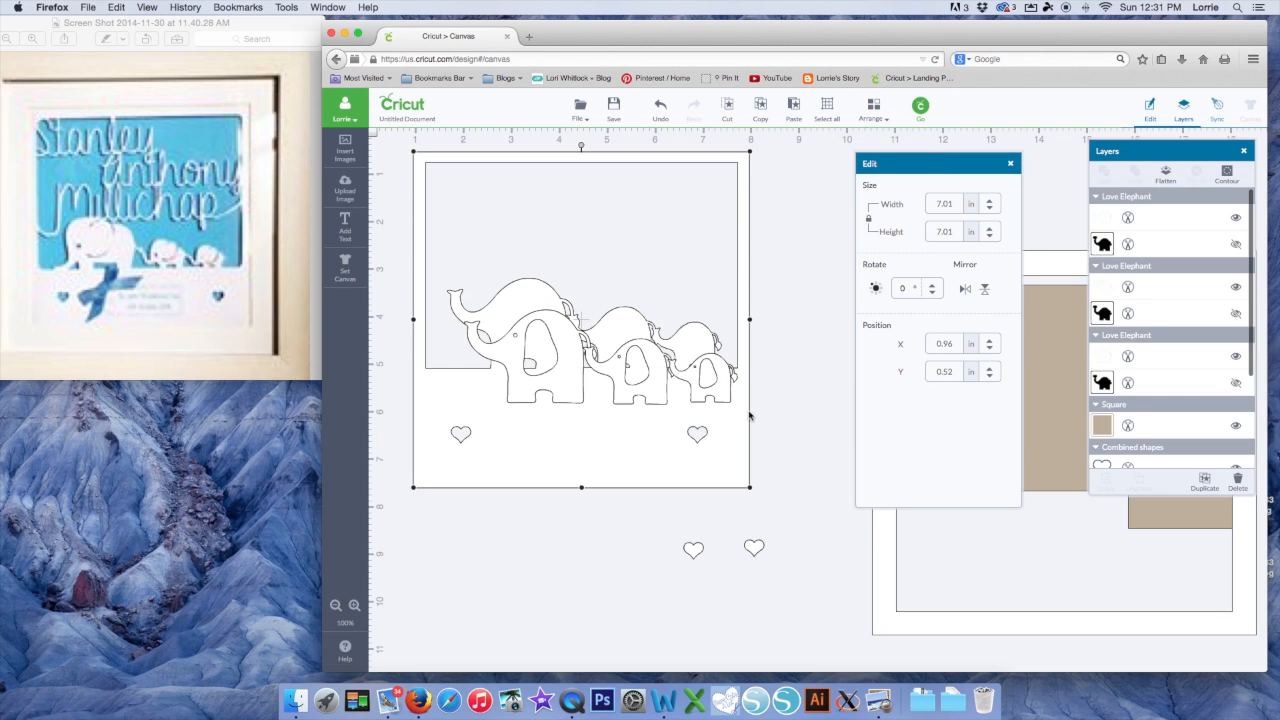
Raise the small, middle and large elephants onto the panel's lower edge
{"action": "mouse_move", "coordinate": [613, 472]}
{"action": "left_mouse_down"}
{"action": "mouse_move", "coordinate": [594, 463]}
{"action": "mouse_move", "coordinate": [627, 484]}
{"action": "left_mouse_up"}
{"action": "left_click_drag", "start_coordinate": [730, 392], "coordinate": [722, 365]}
{"action": "mouse_move", "coordinate": [645, 398]}
{"action": "left_mouse_down"}
{"action": "mouse_move", "coordinate": [643, 368]}
{"action": "mouse_move", "coordinate": [646, 378]}
{"action": "left_mouse_up"}
{"action": "mouse_move", "coordinate": [562, 396]}
{"action": "left_mouse_down"}
{"action": "mouse_move", "coordinate": [551, 363]}
{"action": "mouse_move", "coordinate": [562, 378]}
{"action": "left_mouse_up"}
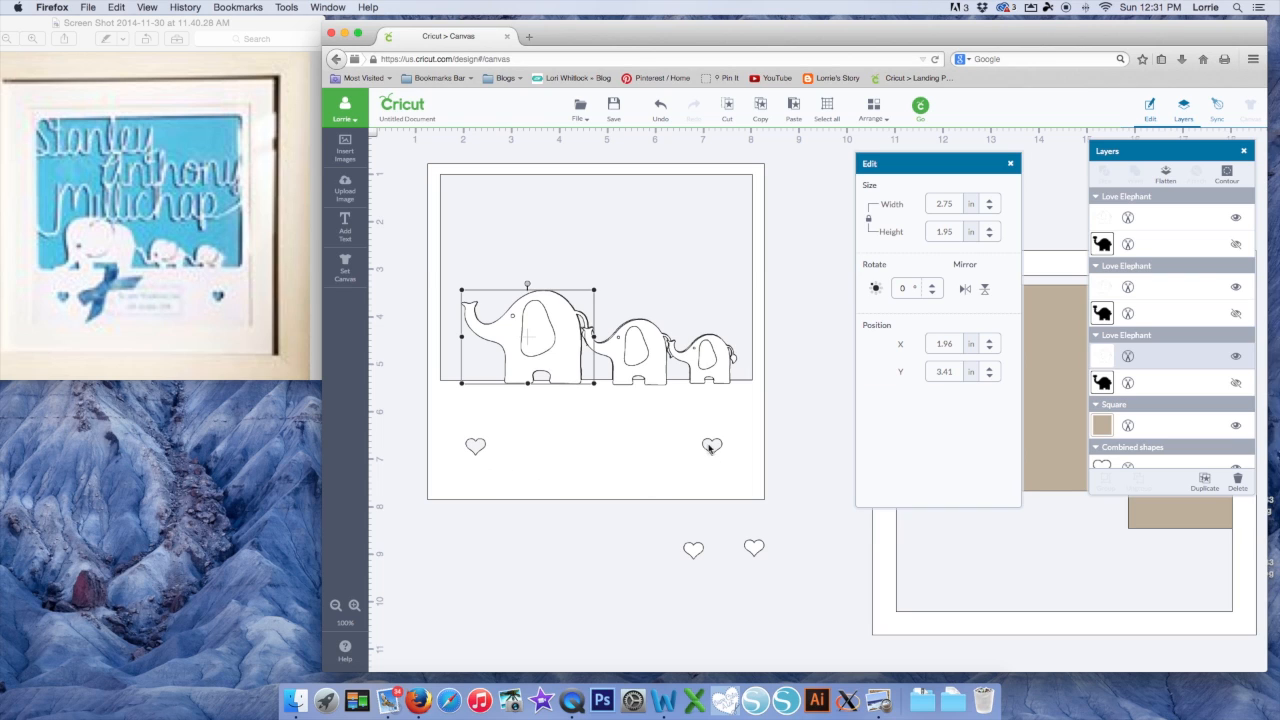
Stack the heart pieces, lay the 8.01 in frame over the design, and enlarge the tan backing
{"action": "left_click", "coordinate": [757, 547]}
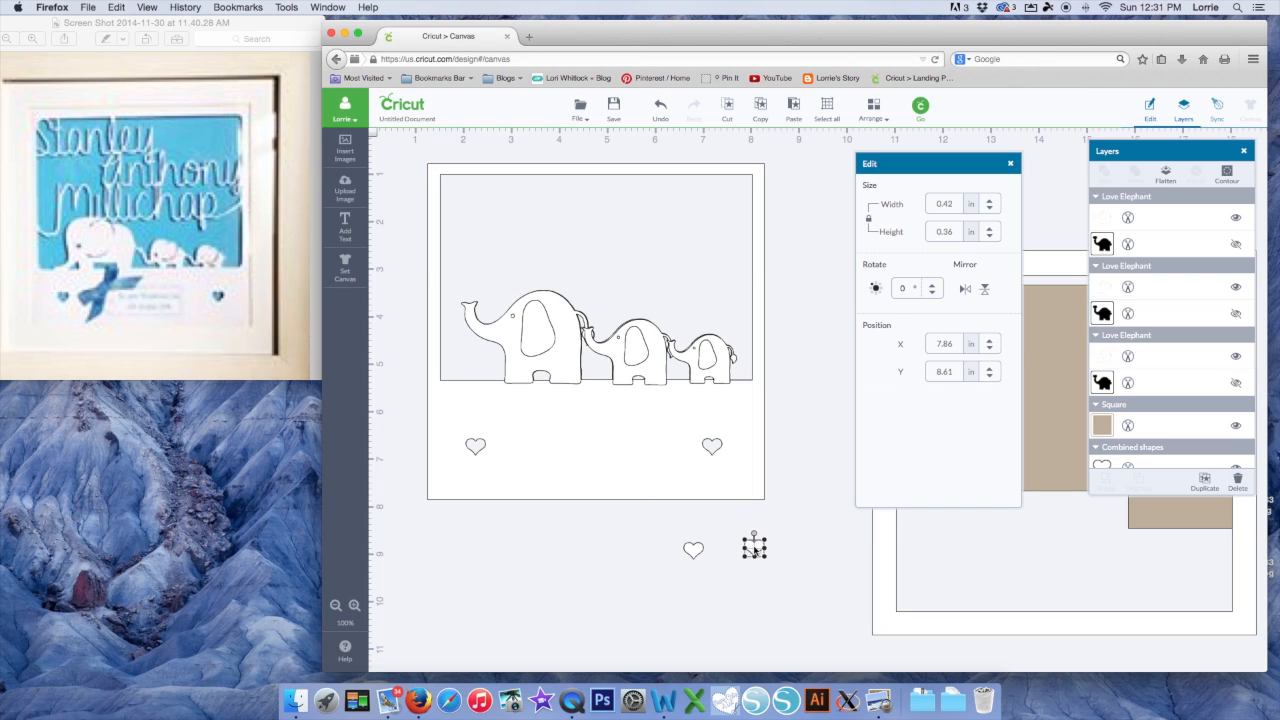
{"action": "left_click_drag", "start_coordinate": [763, 552], "coordinate": [704, 556]}
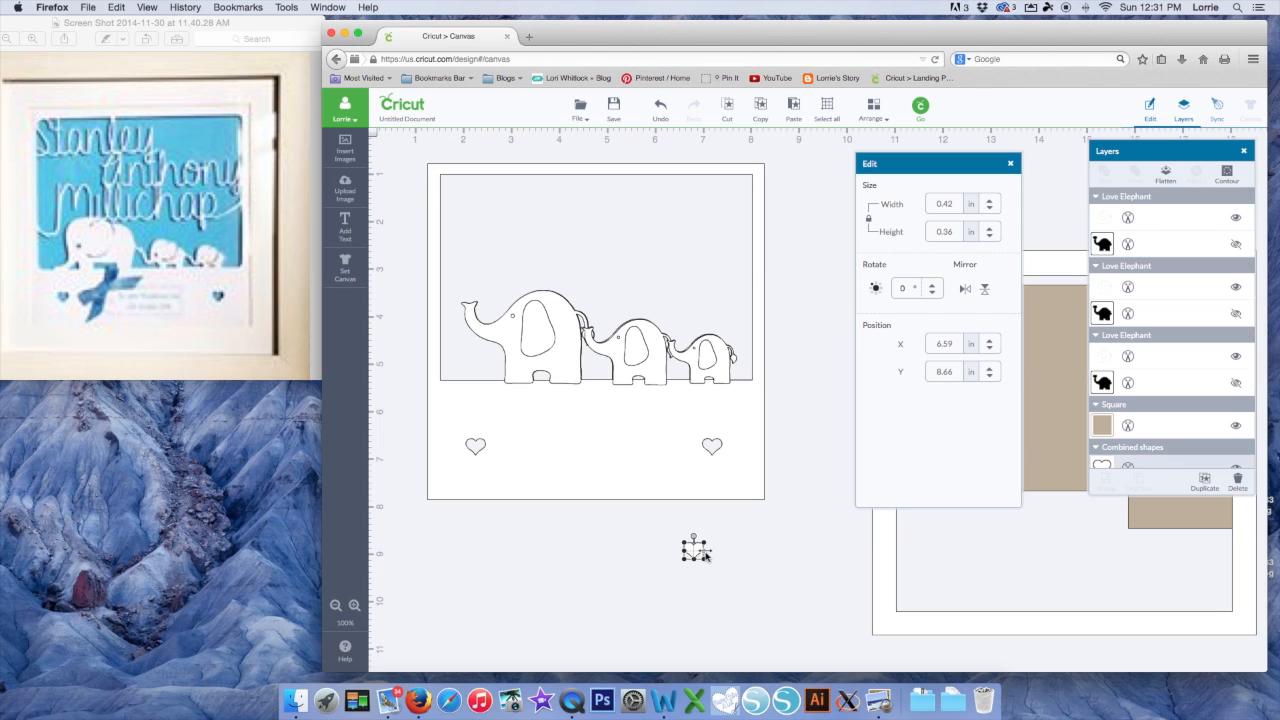
{"action": "left_click_drag", "start_coordinate": [898, 616], "coordinate": [425, 510]}
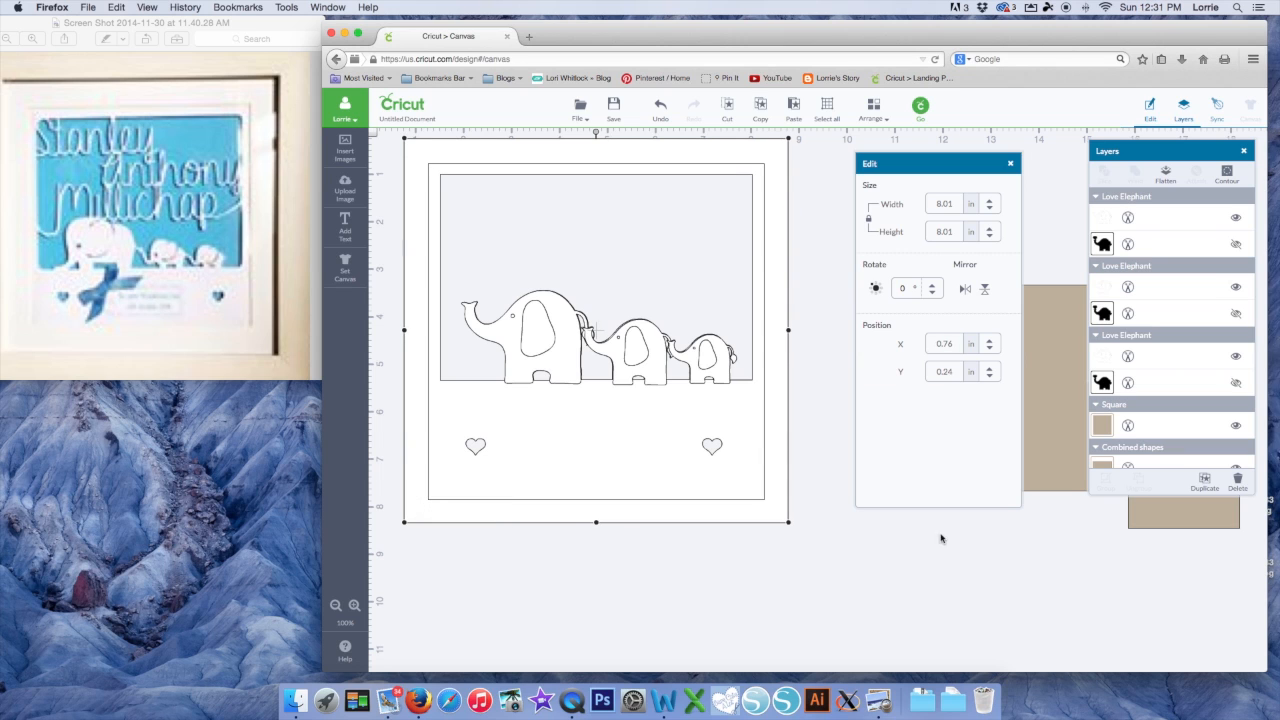
{"action": "left_click_drag", "start_coordinate": [1055, 470], "coordinate": [607, 356]}
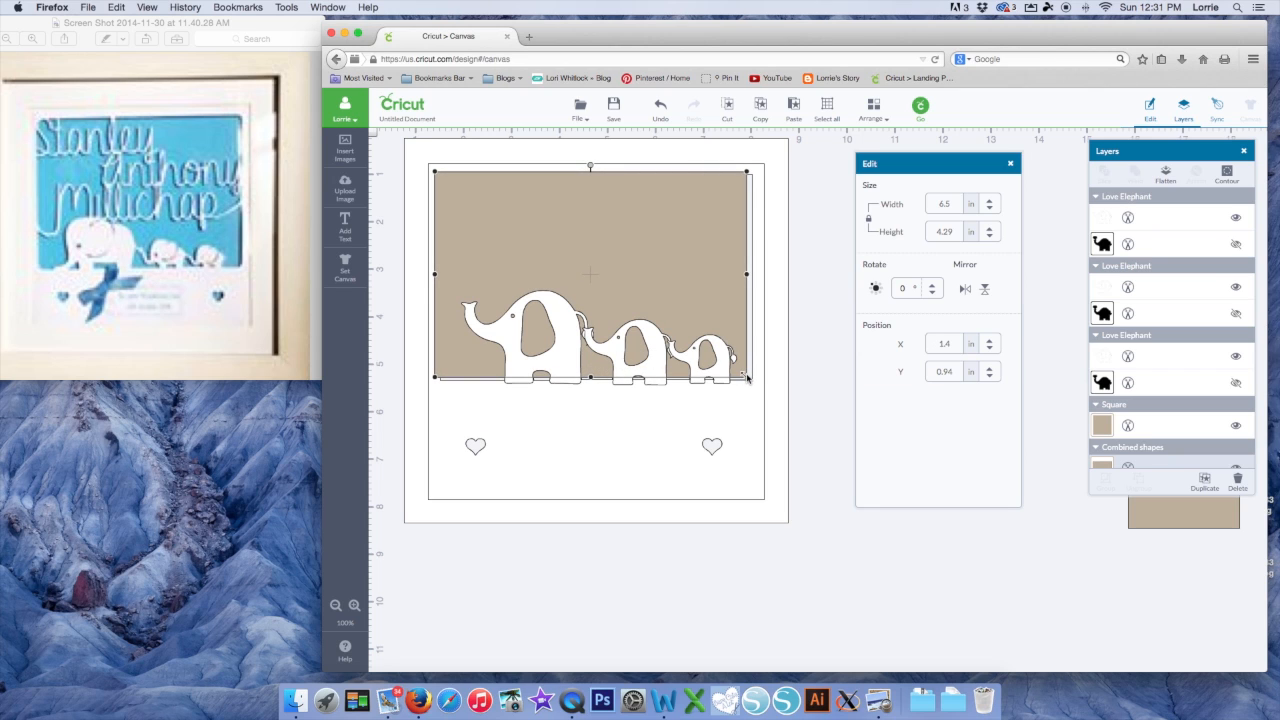
{"action": "left_click_drag", "start_coordinate": [747, 377], "coordinate": [757, 386]}
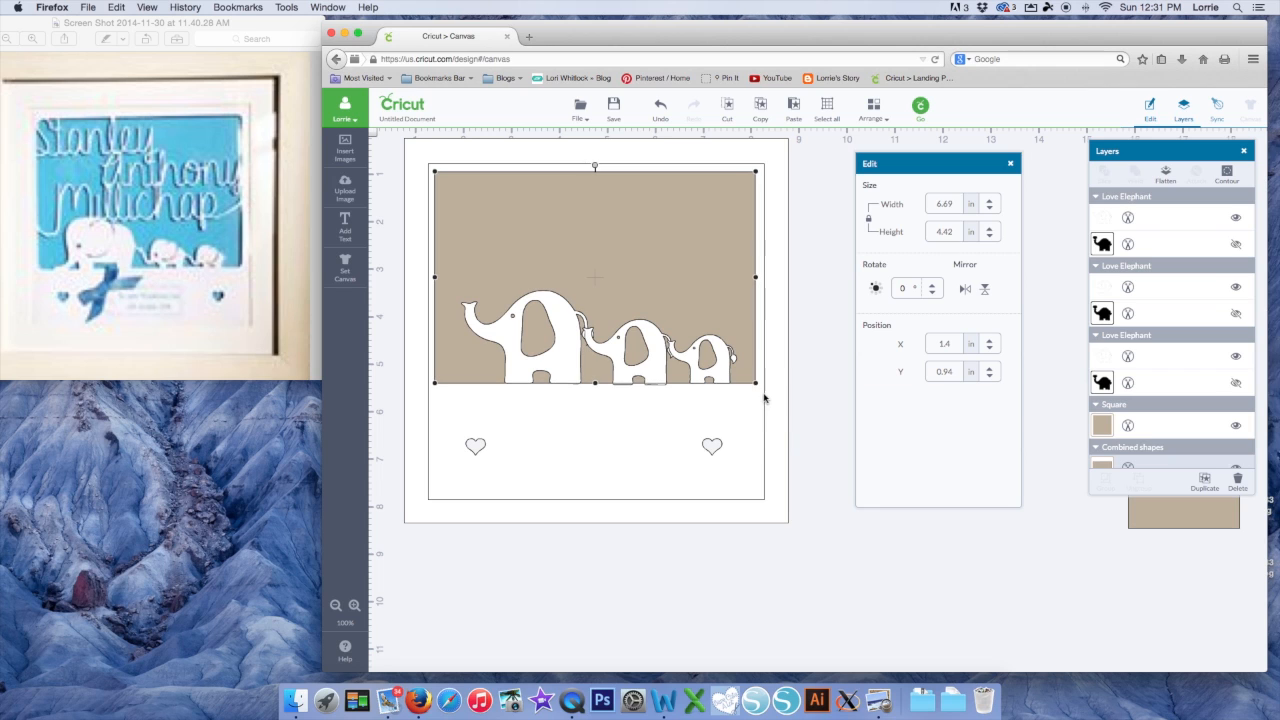
{"action": "scroll", "coordinate": [1104, 410], "scroll_direction": "down", "scroll_amount": 3}
Make the Combined shapes backing layer Forget-Me-Not blue and reorder it in the stack
{"action": "left_click", "coordinate": [1103, 399]}
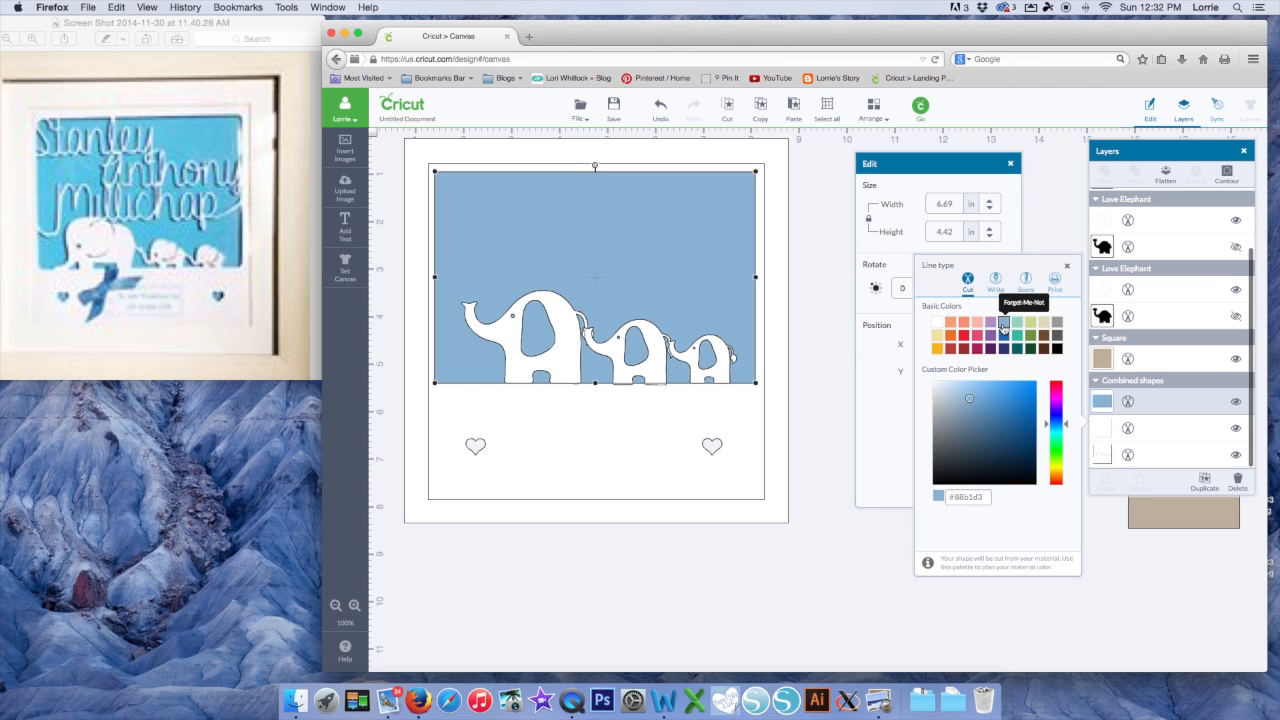
{"action": "left_click", "coordinate": [872, 108]}
{"action": "left_click", "coordinate": [887, 150]}
{"action": "left_click", "coordinate": [837, 474]}
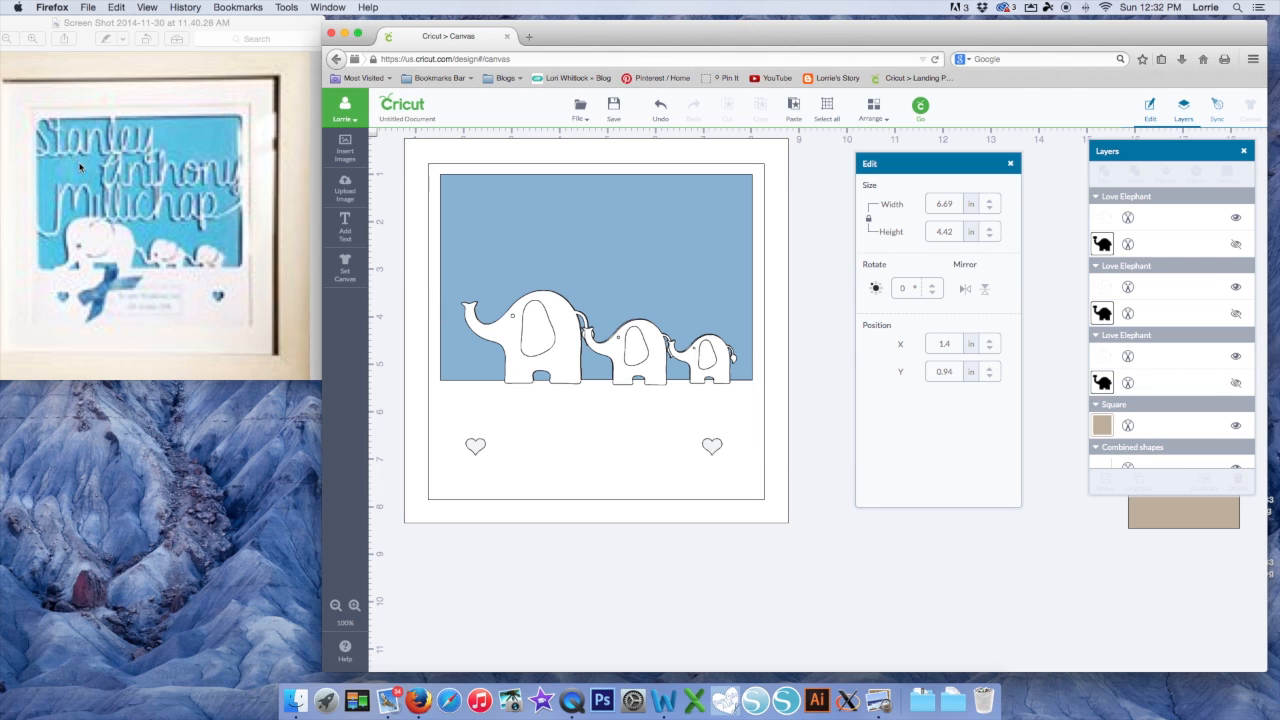
Move the outer frame and blue layer to the right, keeping the white elephant panel on canvas
{"action": "left_click", "coordinate": [578, 517]}
{"action": "left_click_drag", "start_coordinate": [578, 517], "coordinate": [991, 606]}
{"action": "left_click_drag", "start_coordinate": [635, 314], "coordinate": [586, 482]}
{"action": "left_click_drag", "start_coordinate": [401, 150], "coordinate": [721, 383]}
{"action": "left_click_drag", "start_coordinate": [575, 288], "coordinate": [982, 369]}
{"action": "left_click_drag", "start_coordinate": [553, 438], "coordinate": [586, 191]}
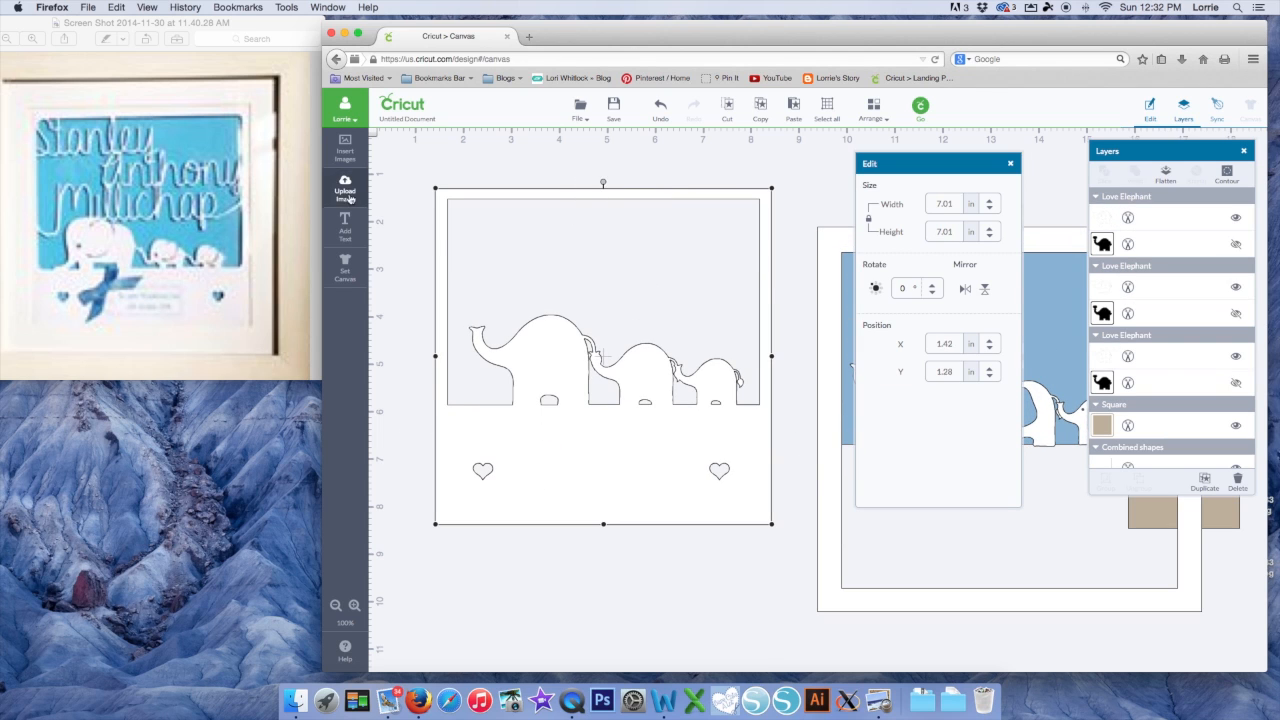
{"action": "left_click", "coordinate": [346, 226]}
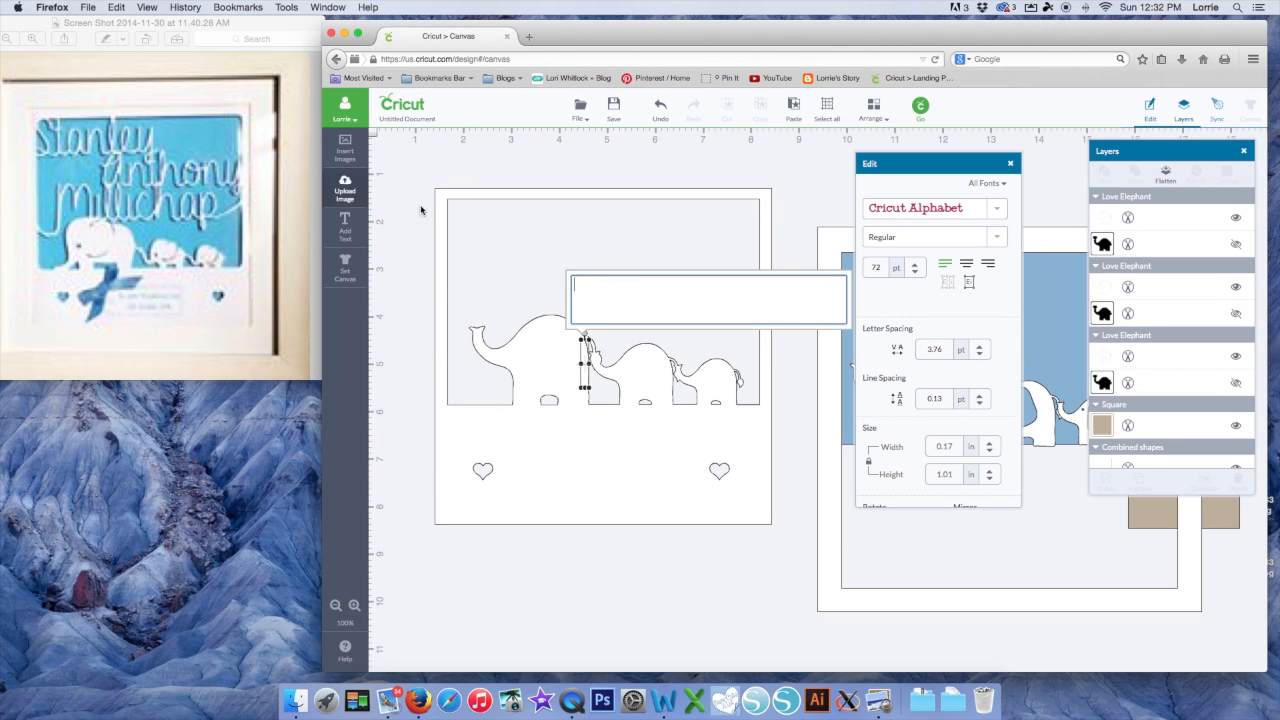
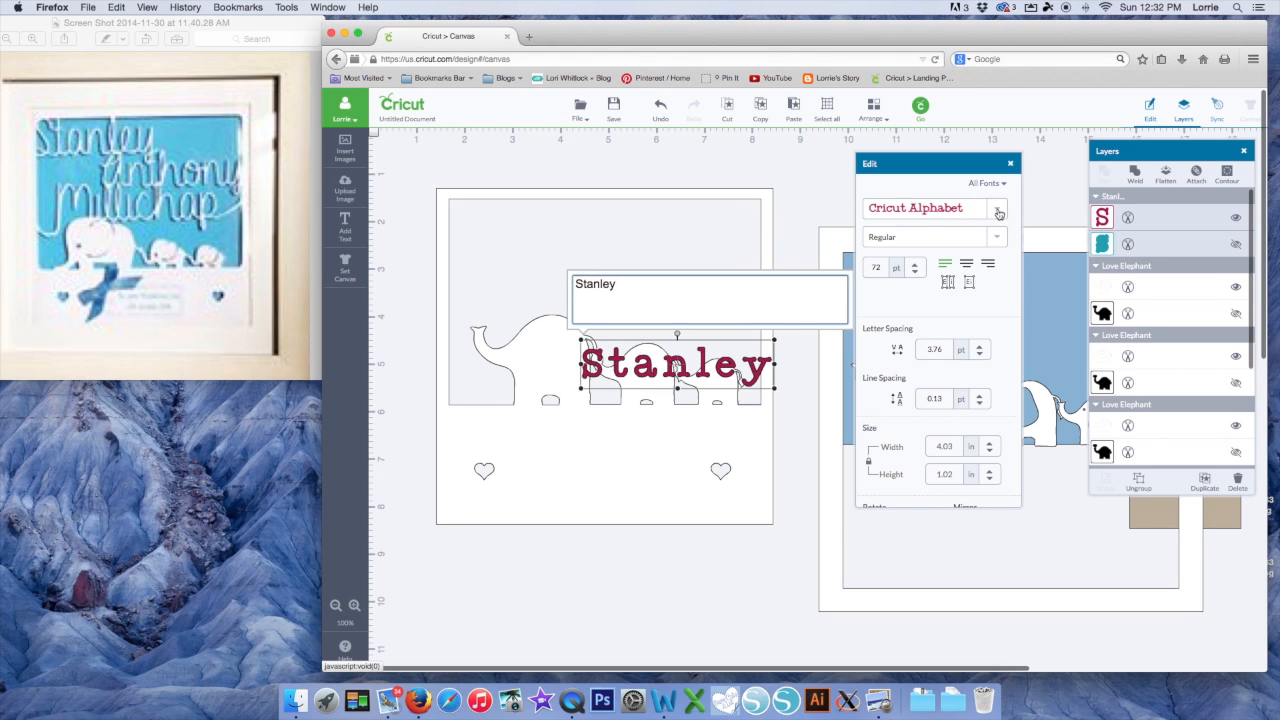
{"action": "left_click", "coordinate": [998, 213]}
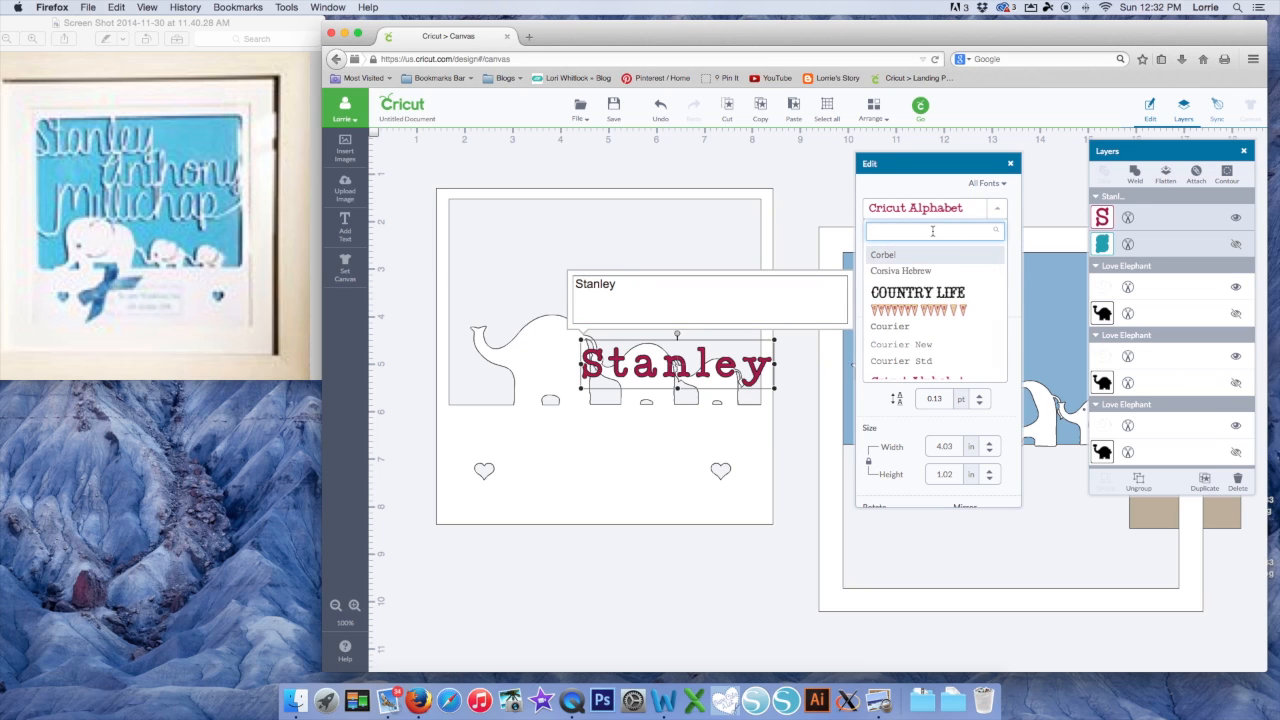
{"action": "type", "text": "japan"}
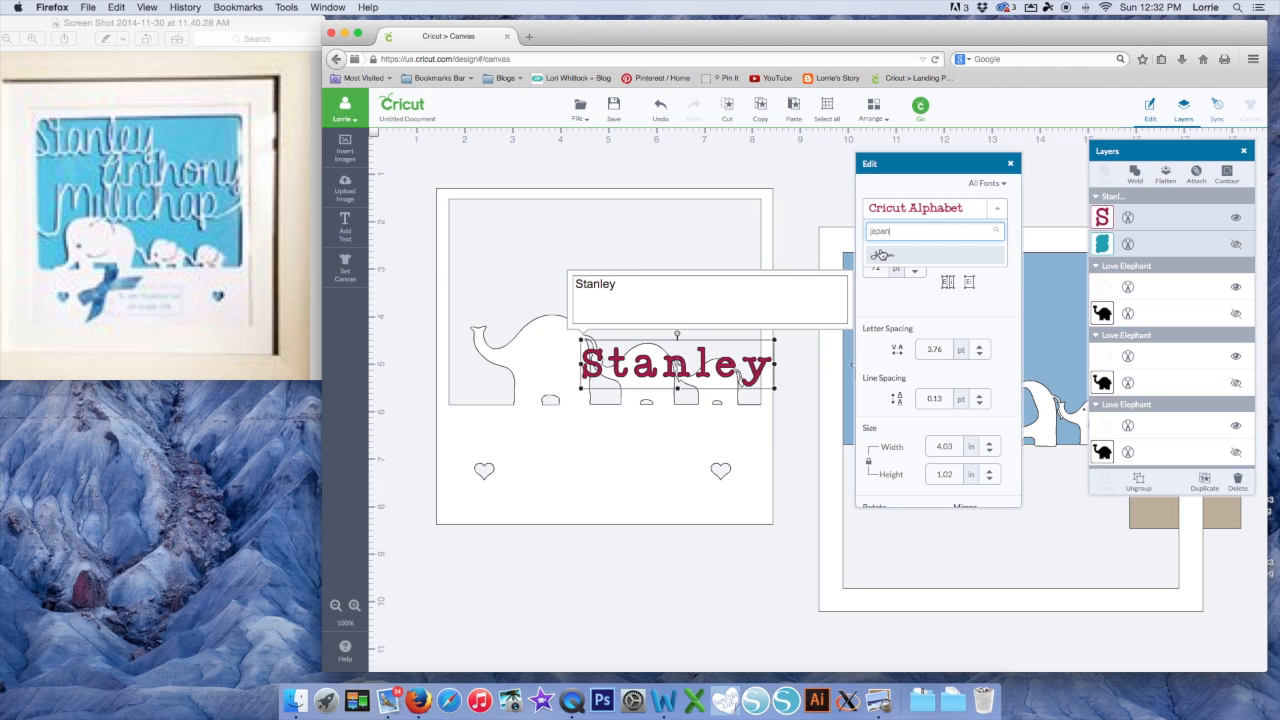
{"action": "left_click", "coordinate": [883, 255]}
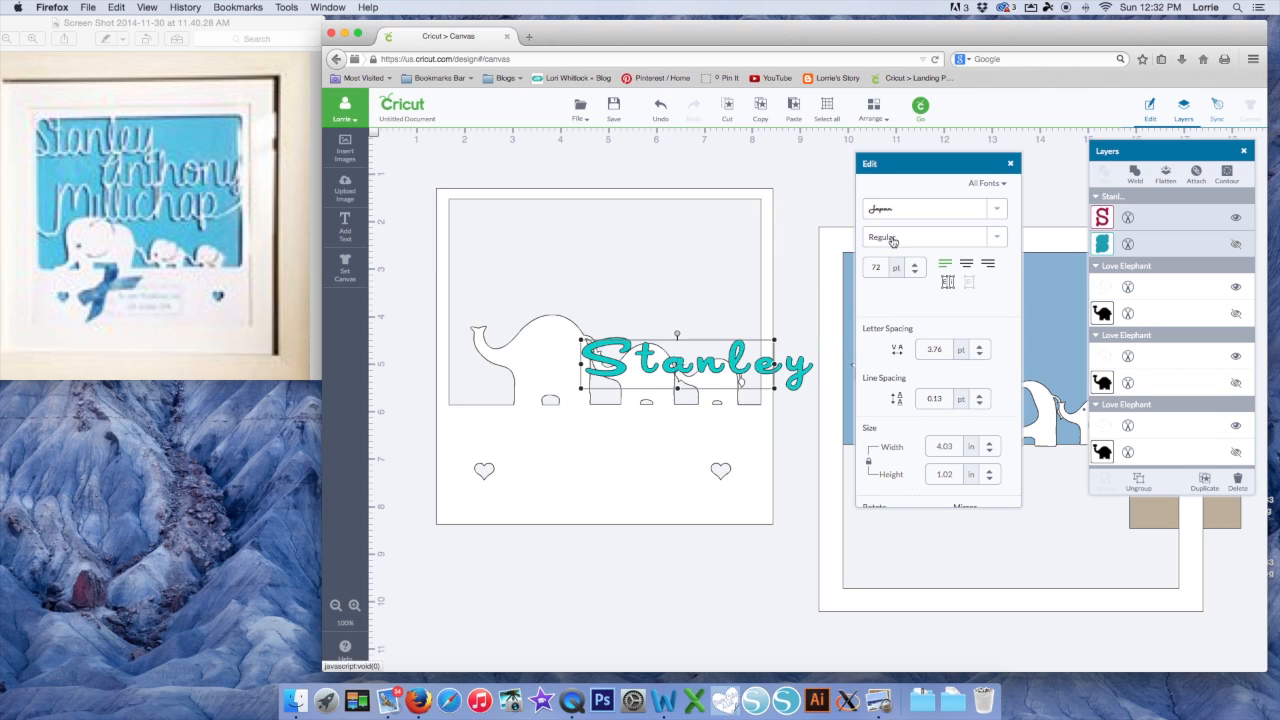
{"action": "left_click_drag", "start_coordinate": [723, 337], "coordinate": [641, 267]}
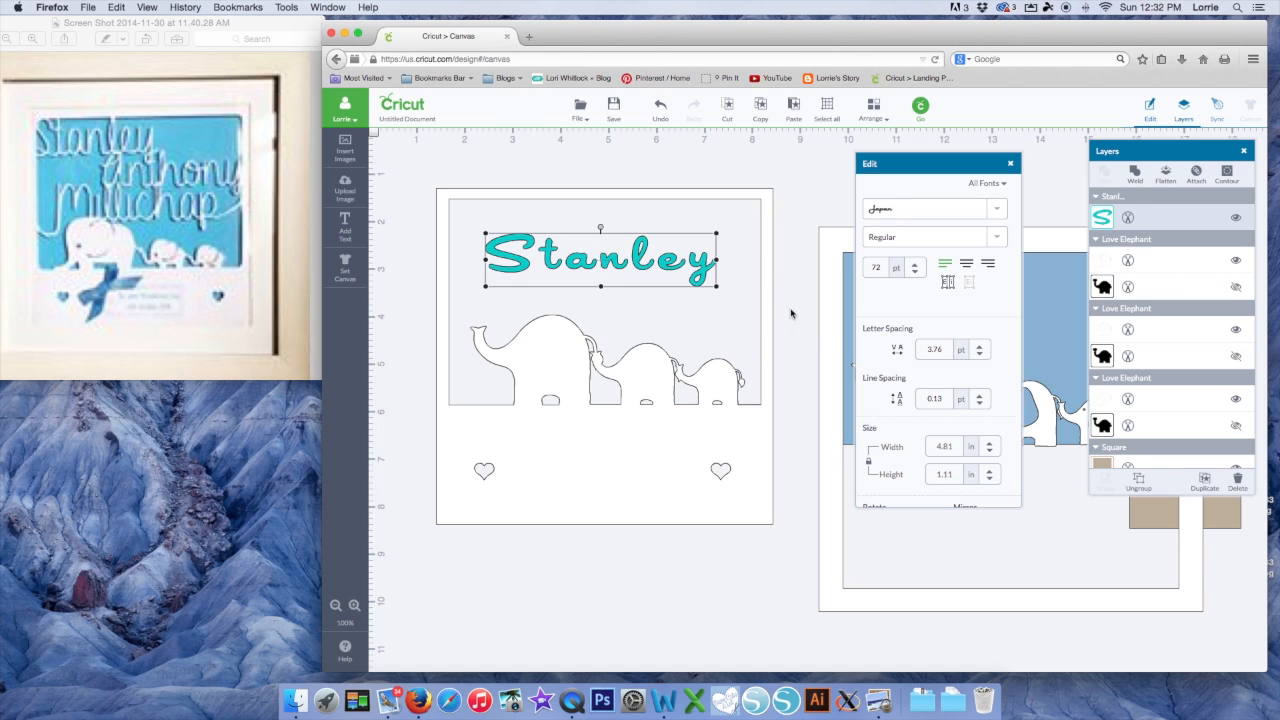
Tighten Stanley's letter spacing to -5
{"action": "left_click", "coordinate": [980, 355]}
{"action": "left_click", "coordinate": [980, 356]}
{"action": "left_click", "coordinate": [980, 356]}
{"action": "left_click", "coordinate": [980, 356]}
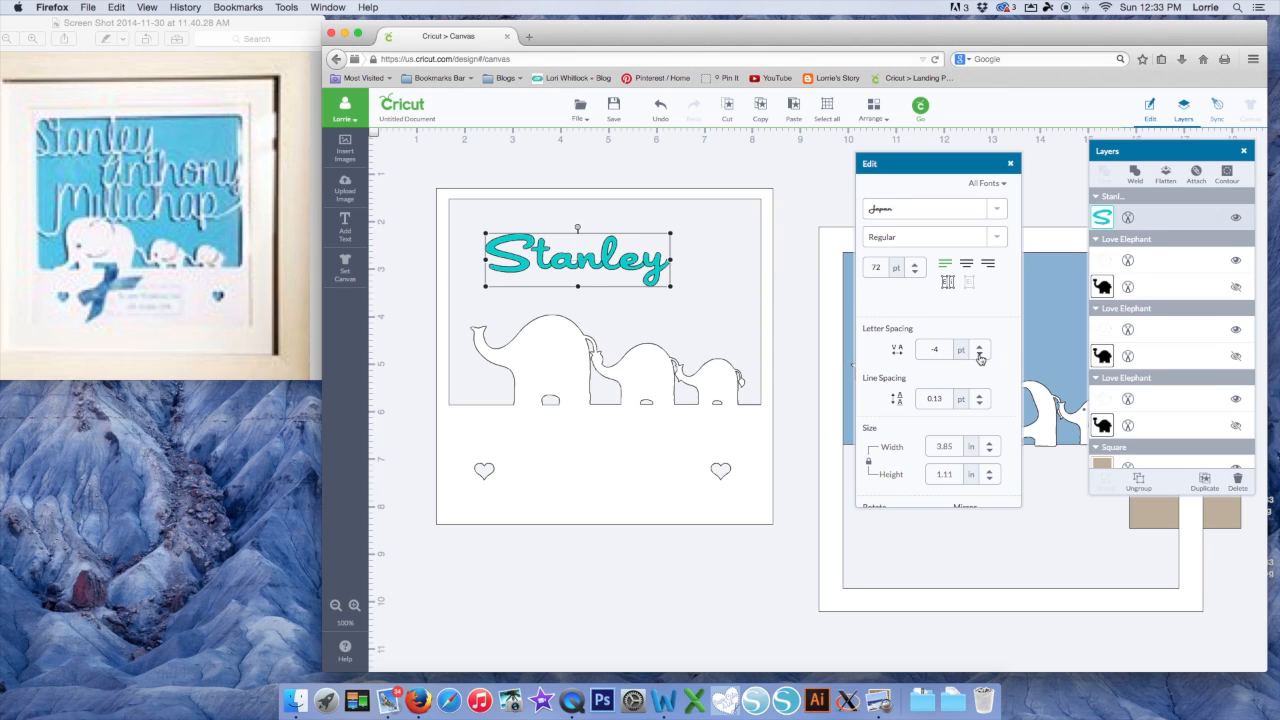
{"action": "left_click", "coordinate": [980, 355]}
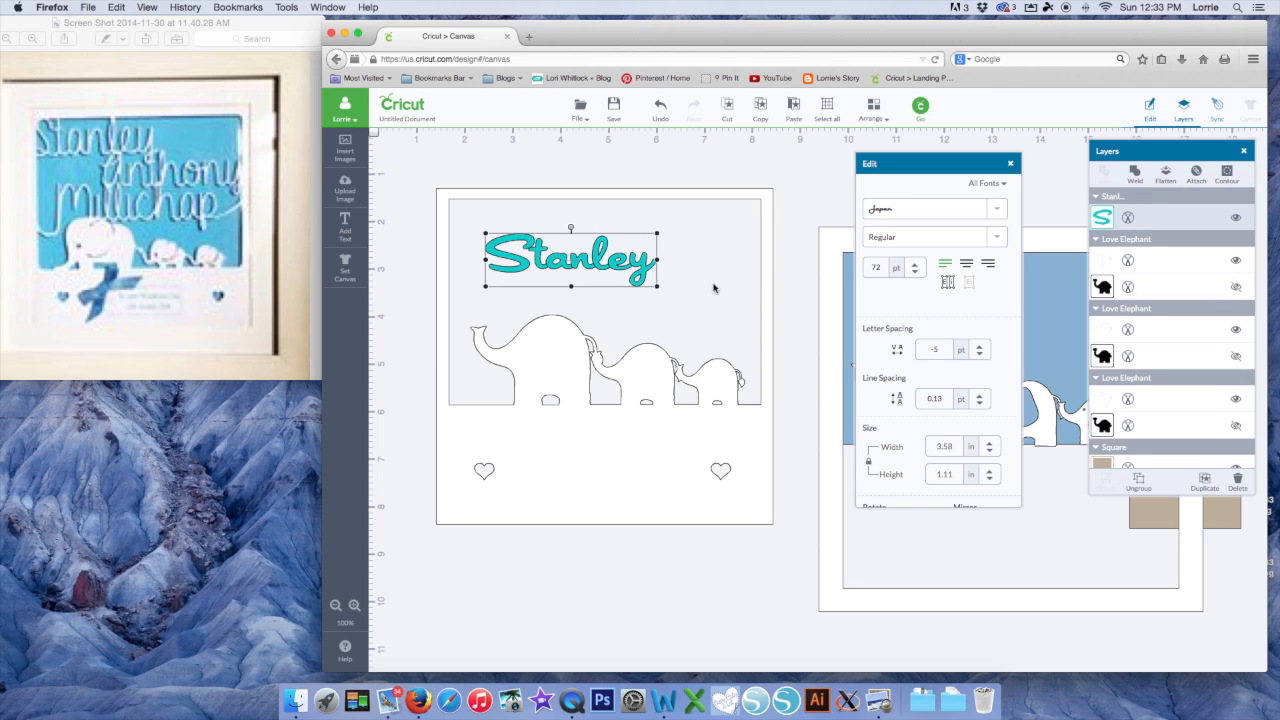
Weld the Stanley letters into one shape and position it at the card's top-left
{"action": "right_click", "coordinate": [558, 265]}
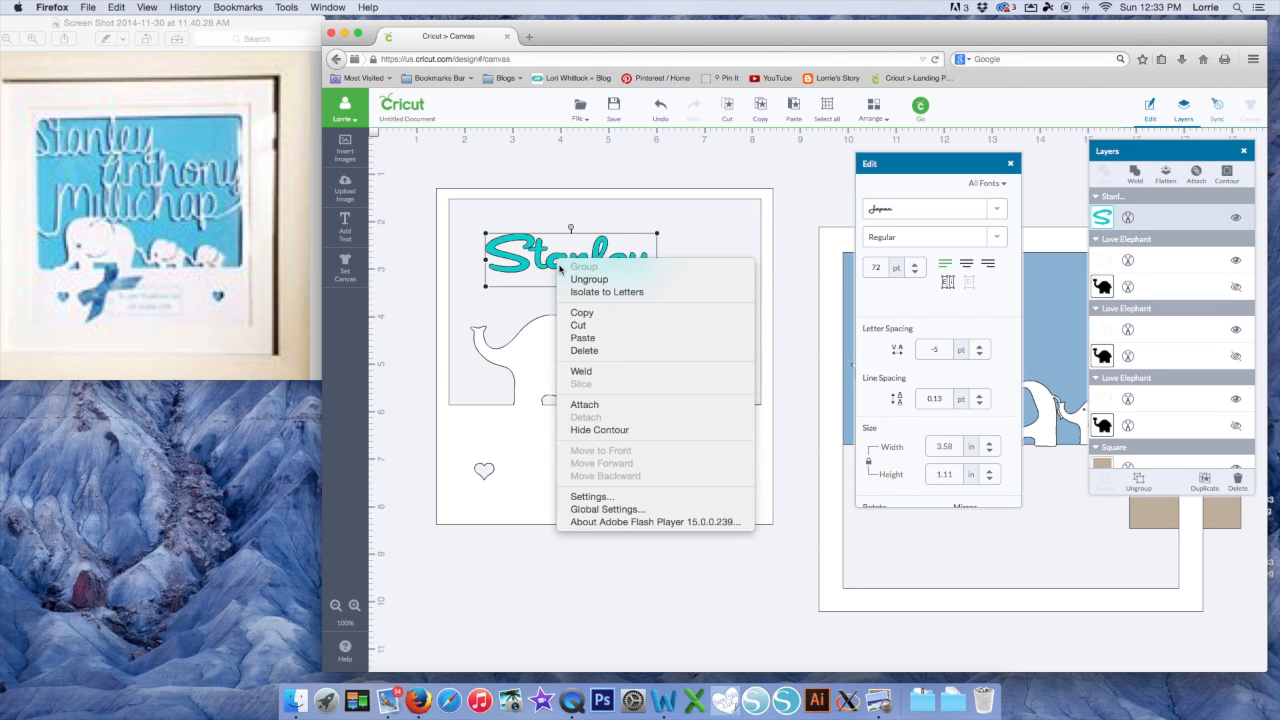
{"action": "left_click", "coordinate": [586, 371]}
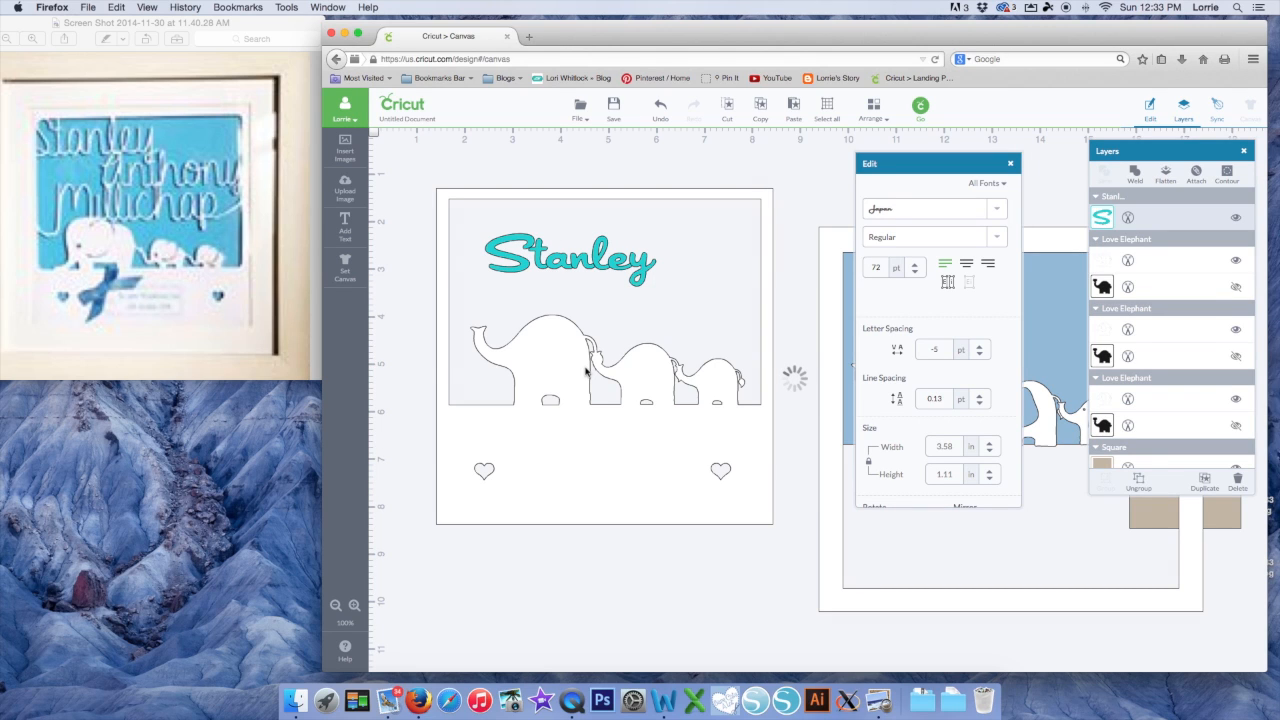
{"action": "left_click_drag", "start_coordinate": [588, 265], "coordinate": [533, 272]}
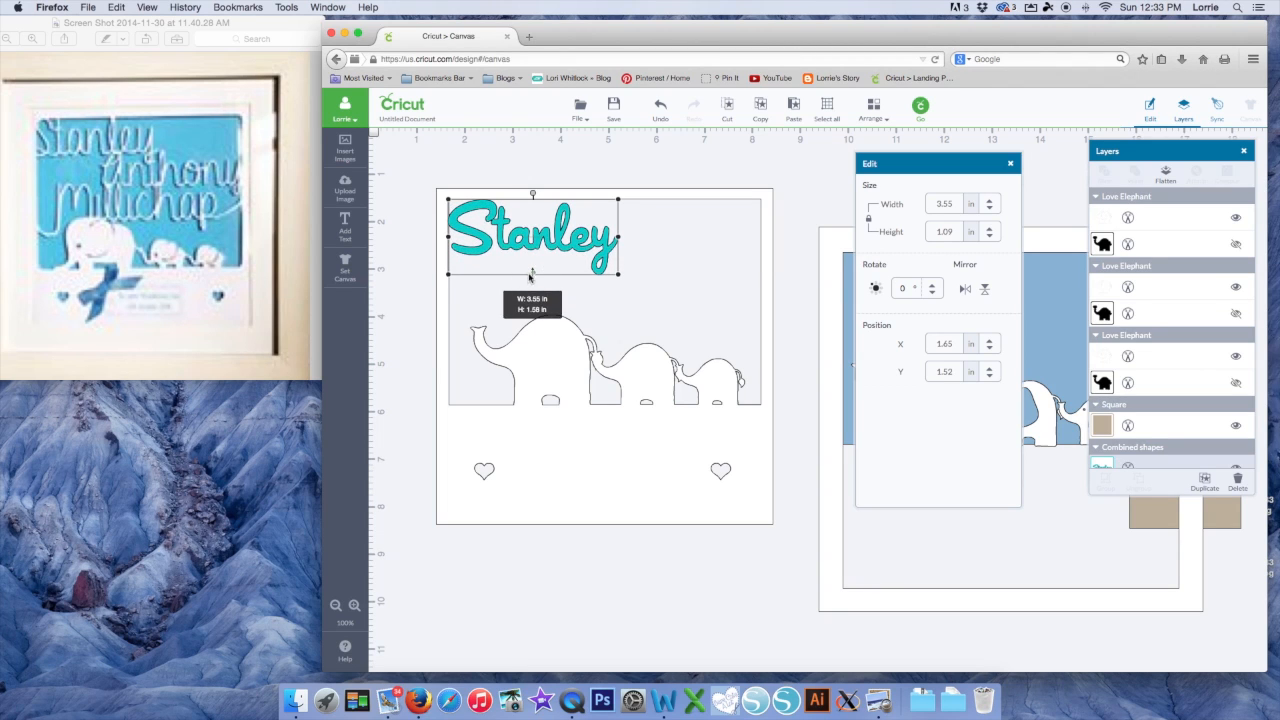
{"action": "left_click_drag", "start_coordinate": [484, 204], "coordinate": [482, 204]}
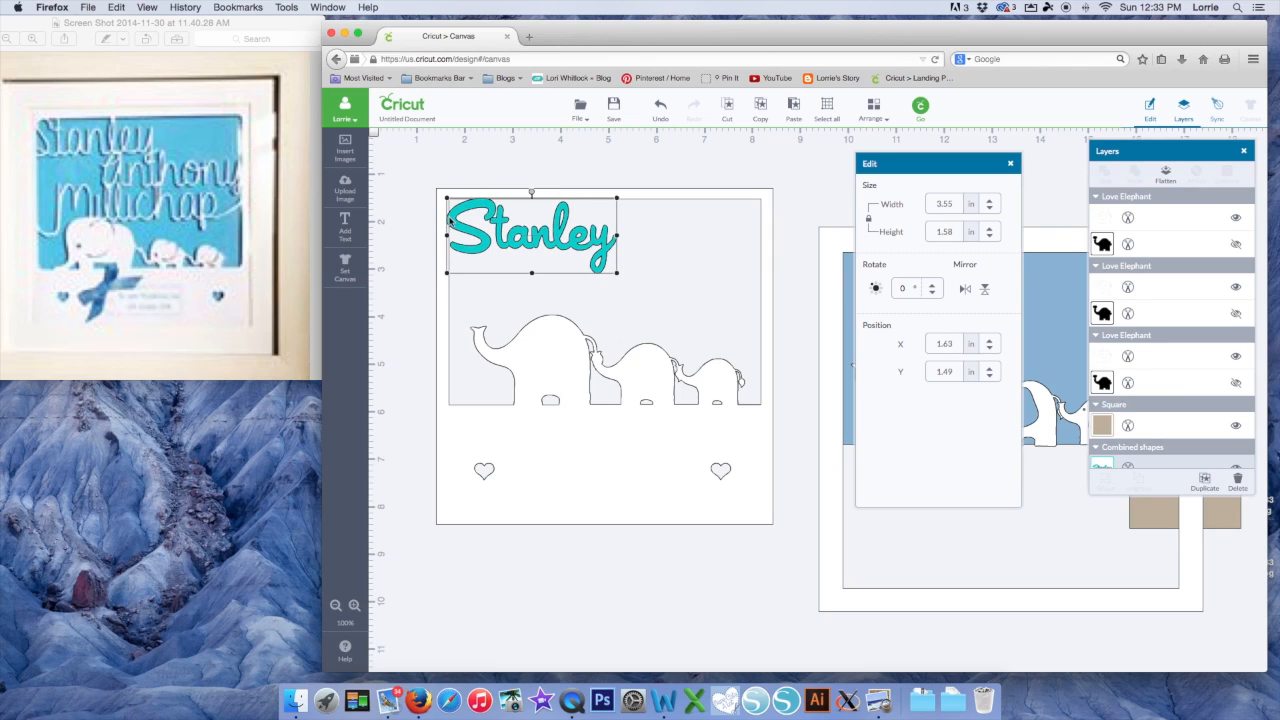
{"action": "left_click_drag", "start_coordinate": [561, 231], "coordinate": [561, 228]}
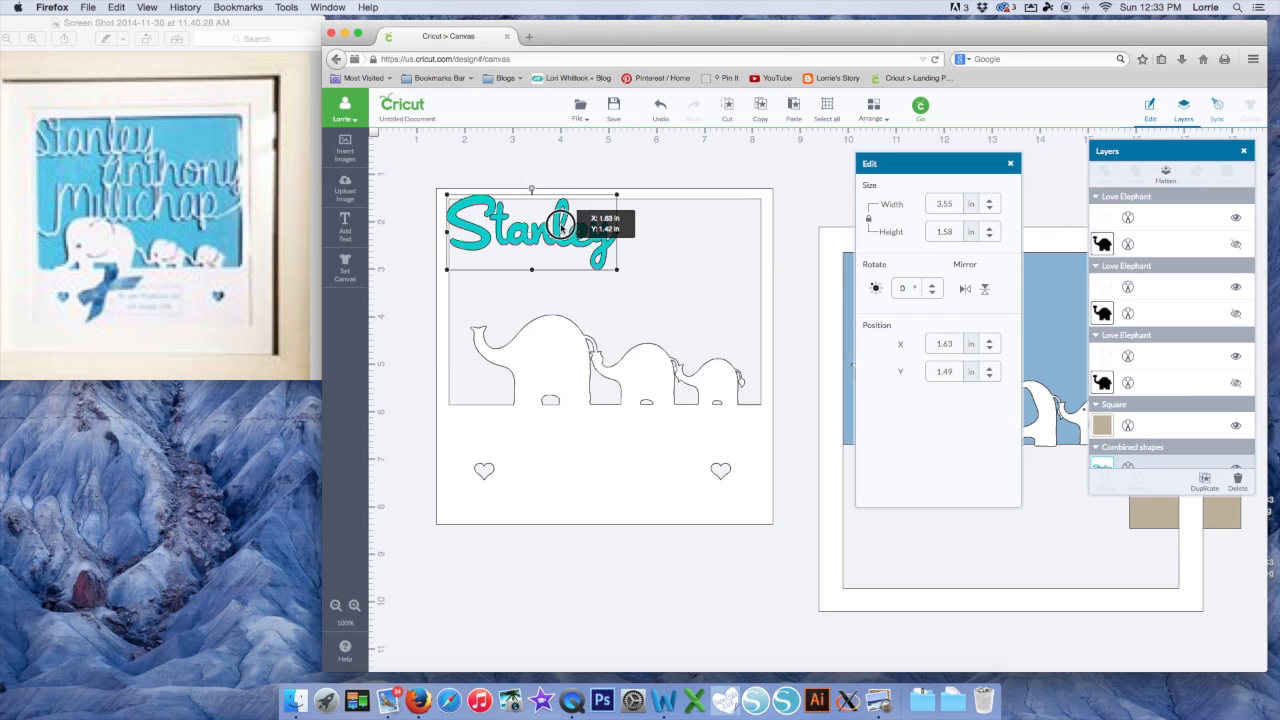
{"action": "left_click_drag", "start_coordinate": [561, 228], "coordinate": [560, 228]}
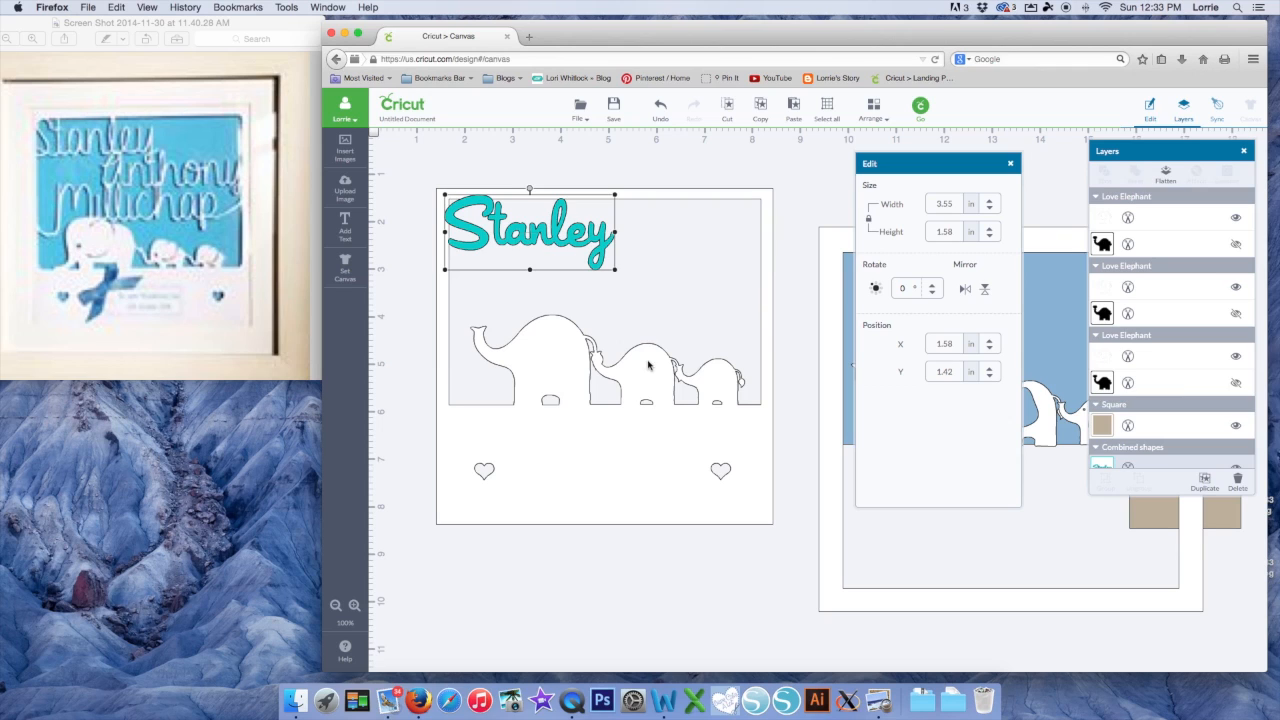
Slice the Stanley name out of the card
{"action": "left_click", "coordinate": [654, 443], "text": "shift"}
{"action": "right_click", "coordinate": [582, 241]}
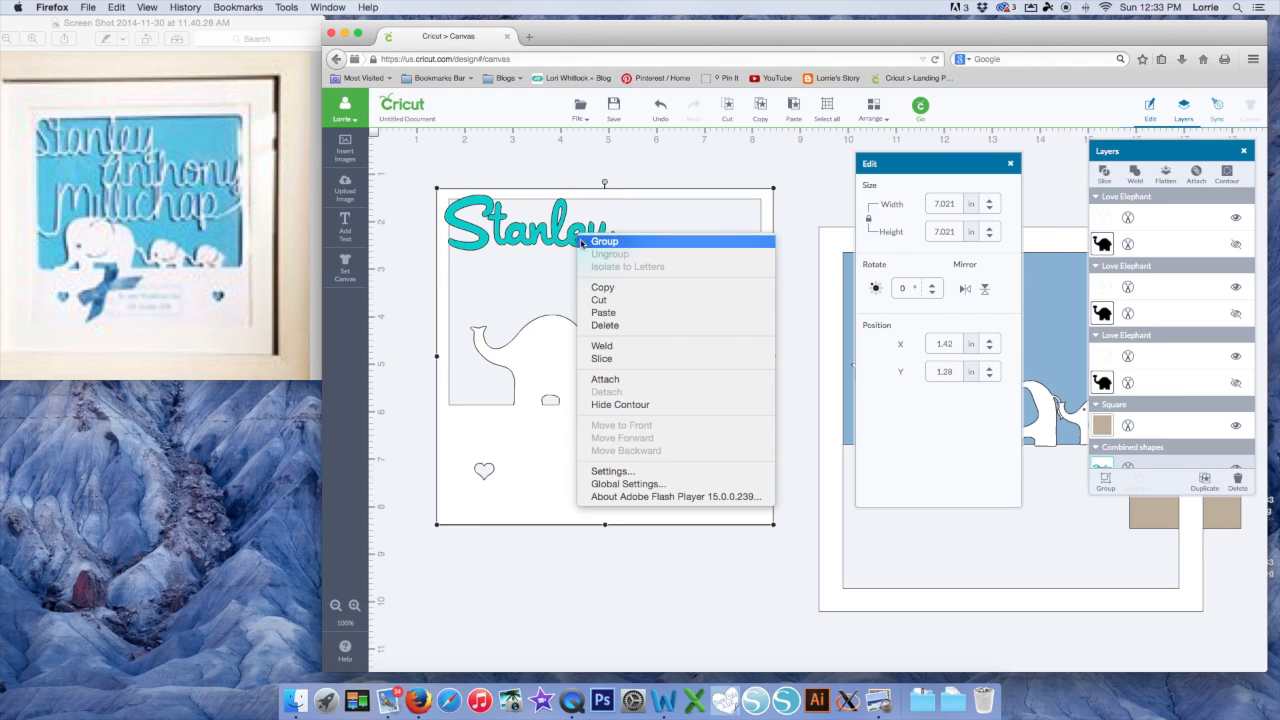
{"action": "left_click", "coordinate": [602, 358]}
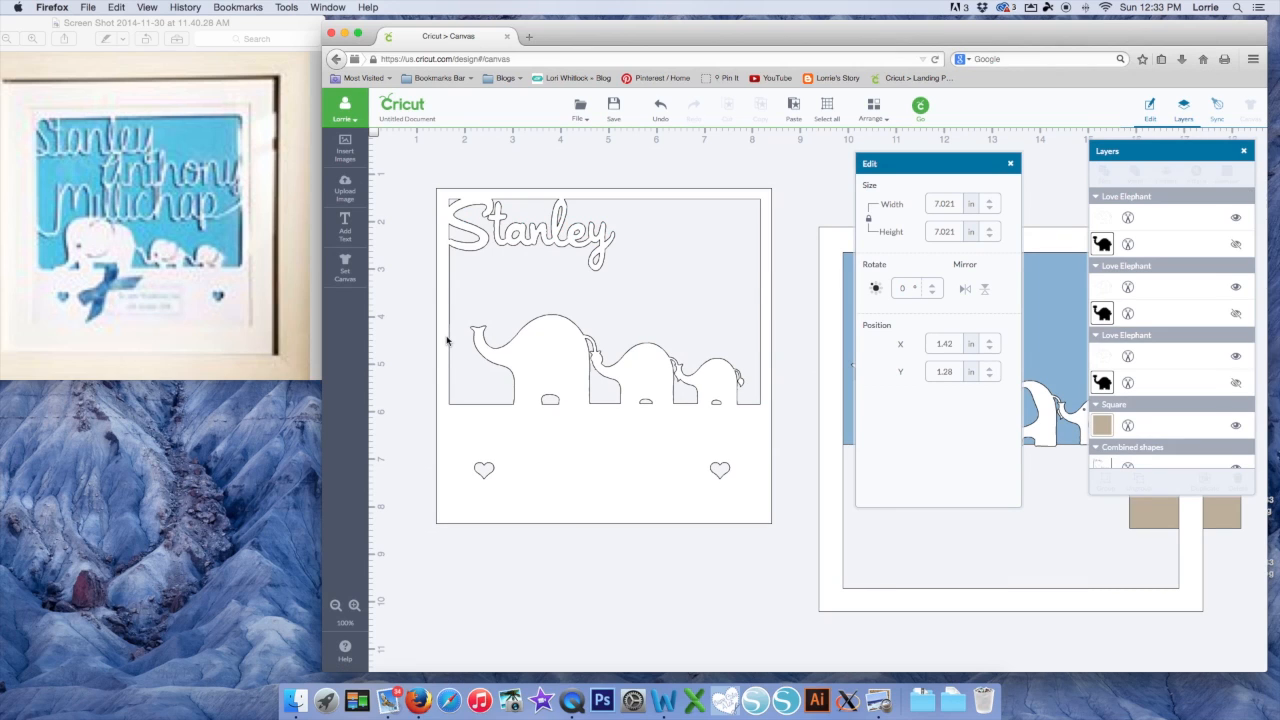
{"action": "left_click", "coordinate": [345, 222]}
{"action": "left_click", "coordinate": [605, 298]}
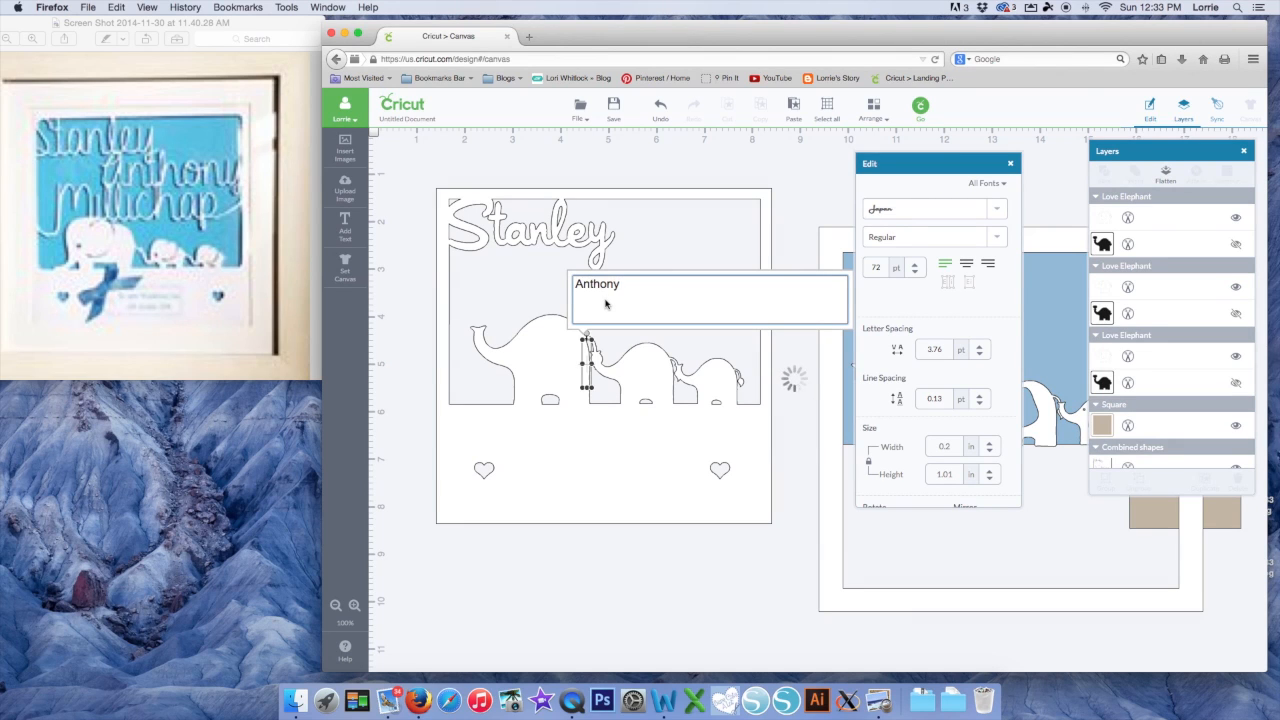
{"action": "key", "text": "Return"}
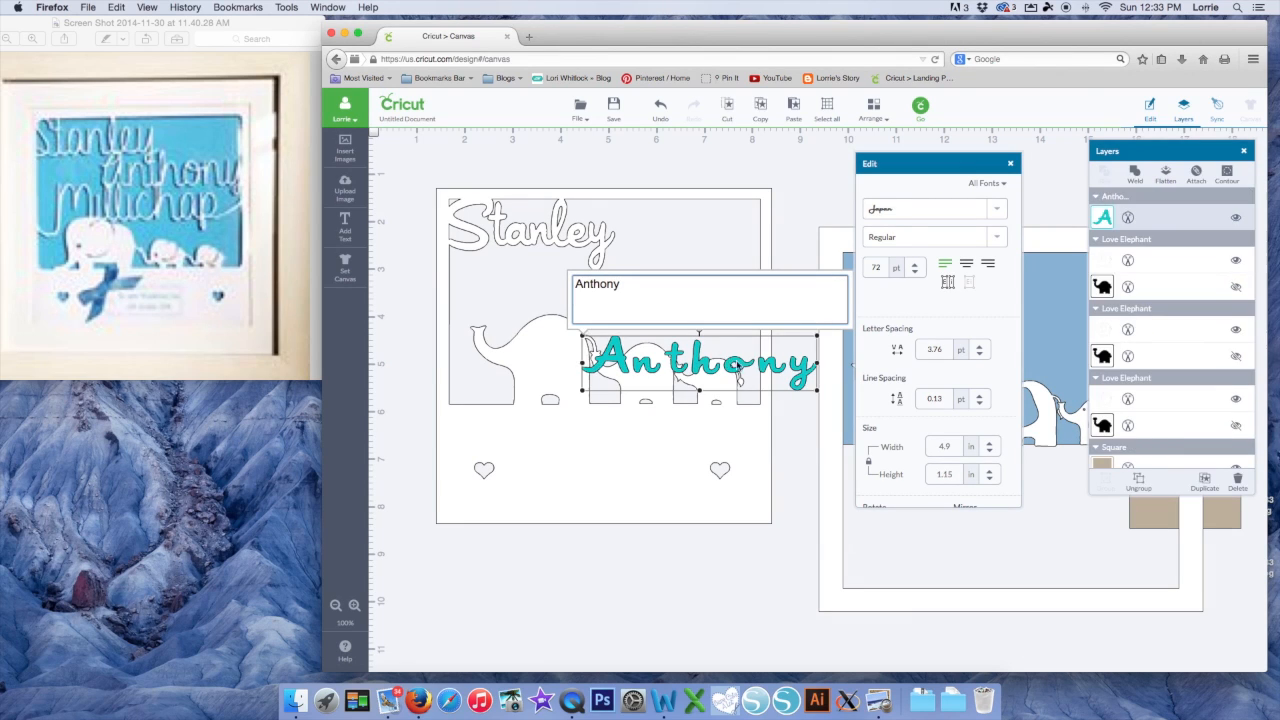
{"action": "left_click", "coordinate": [980, 355]}
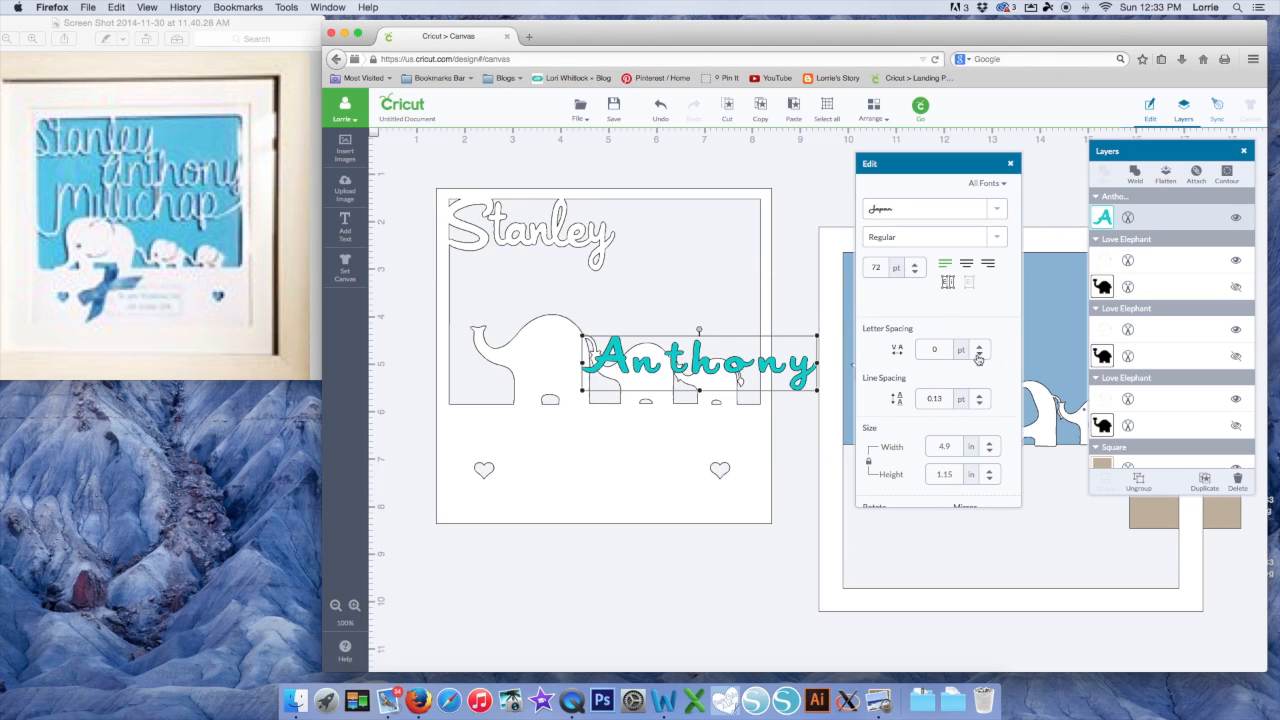
Place Anthony above the elephants and tighten its letter spacing to -3
{"action": "left_click_drag", "start_coordinate": [765, 362], "coordinate": [724, 301]}
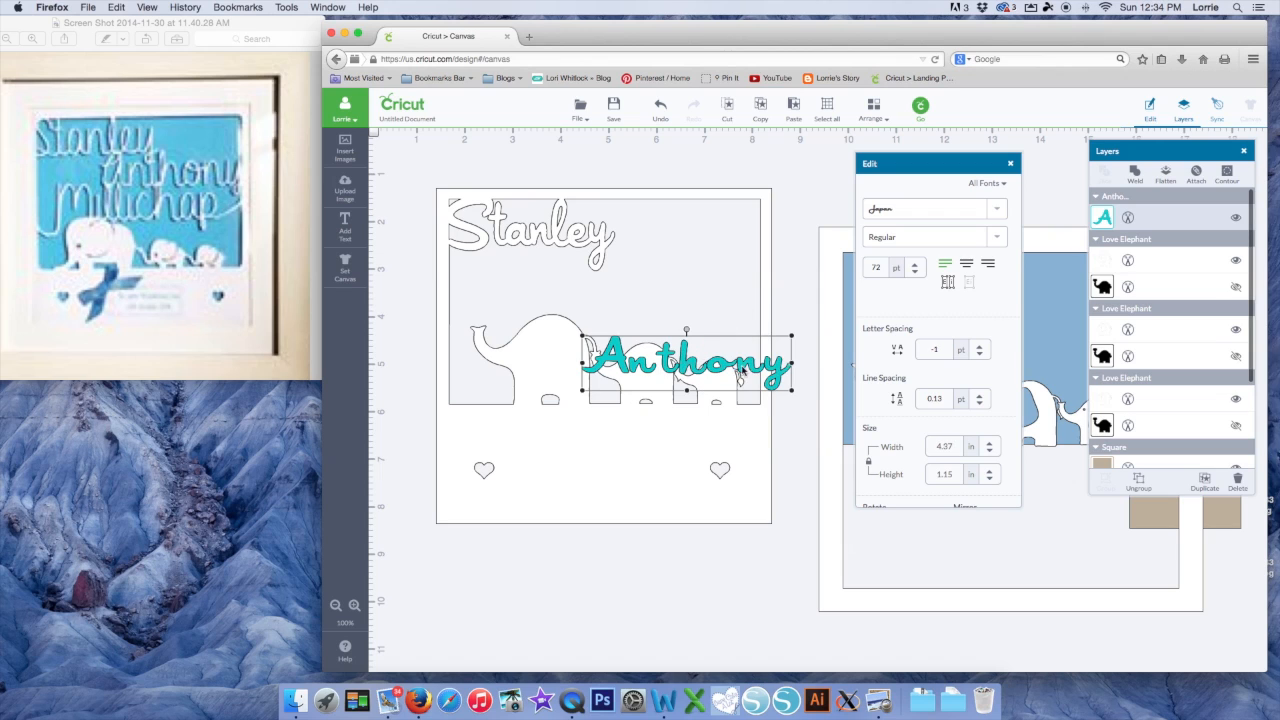
{"action": "left_click_drag", "start_coordinate": [721, 358], "coordinate": [712, 308]}
{"action": "left_click_drag", "start_coordinate": [715, 362], "coordinate": [697, 306]}
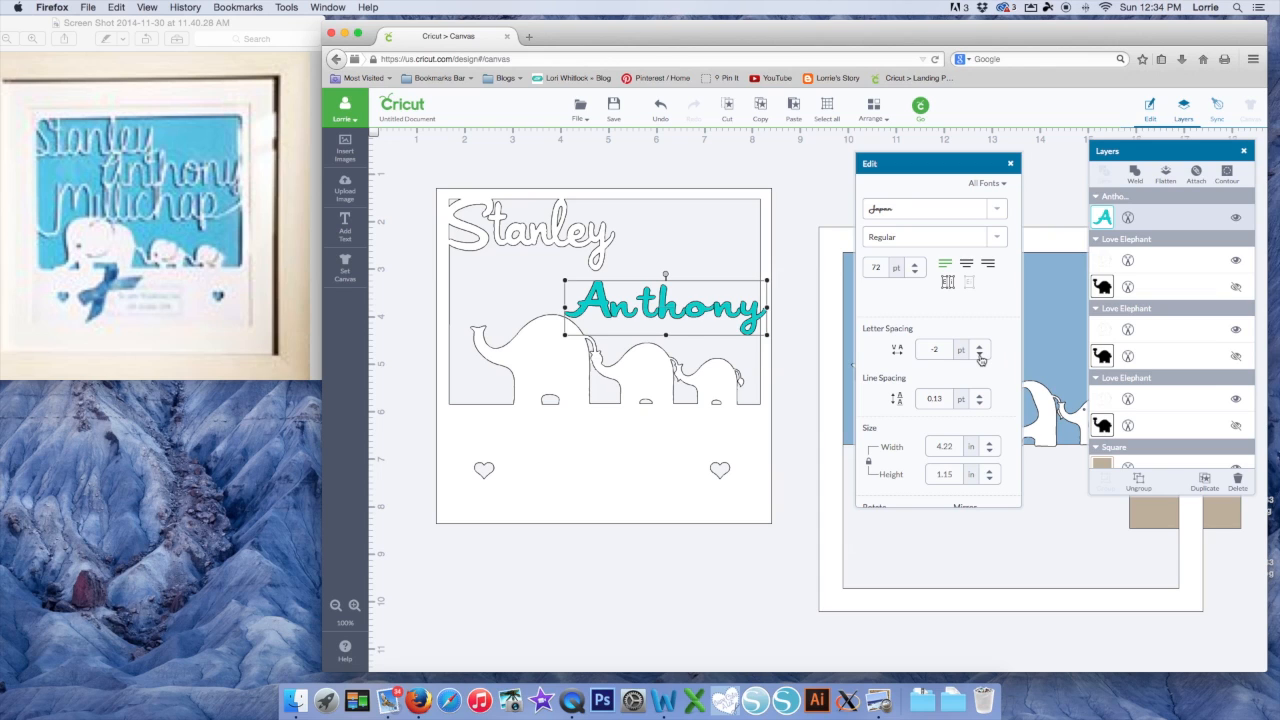
{"action": "left_click", "coordinate": [980, 355]}
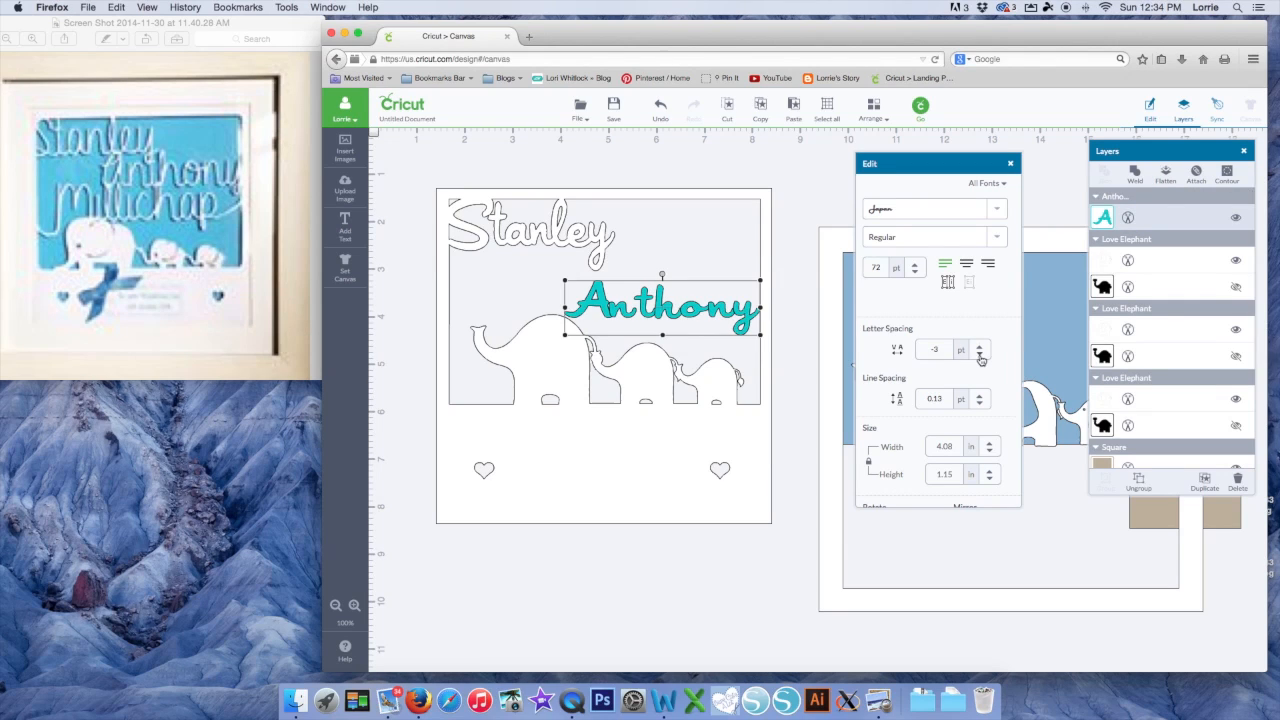
{"action": "left_click", "coordinate": [980, 355]}
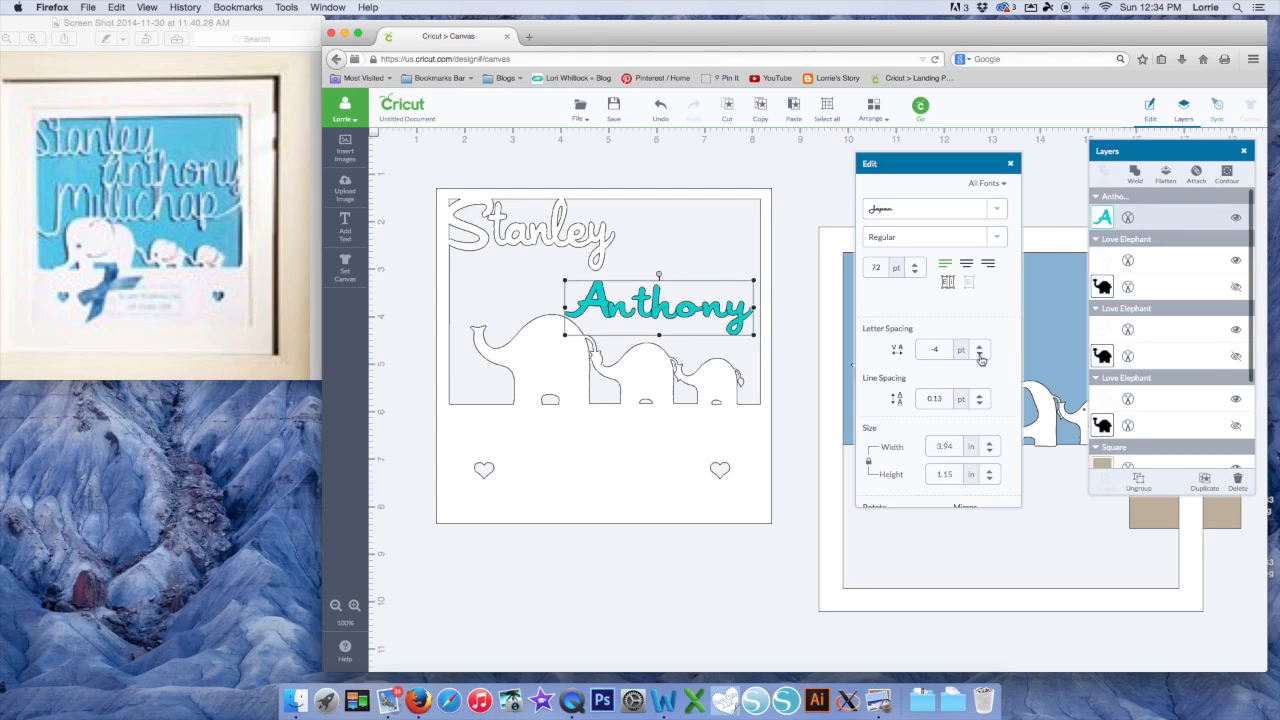
{"action": "left_click", "coordinate": [980, 355]}
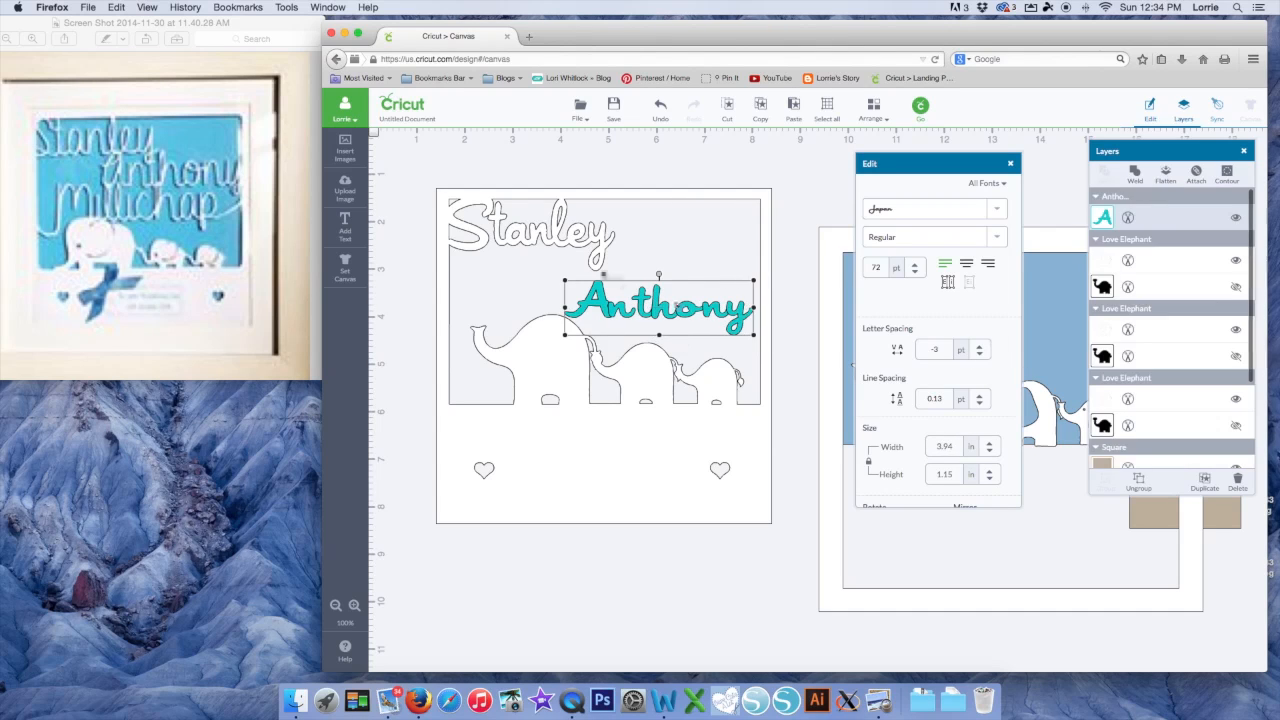
Ungroup Anthony into separate letters and nudge its t and y slightly left
{"action": "right_click", "coordinate": [640, 310]}
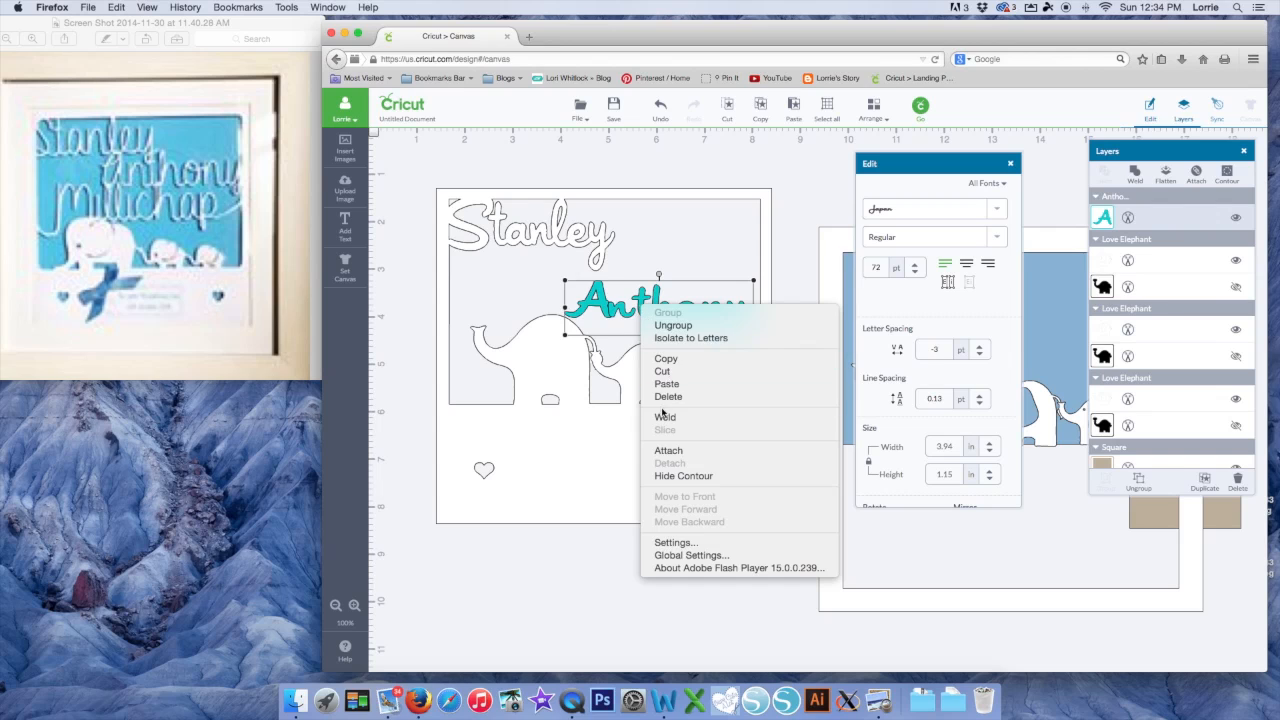
{"action": "left_click", "coordinate": [665, 329]}
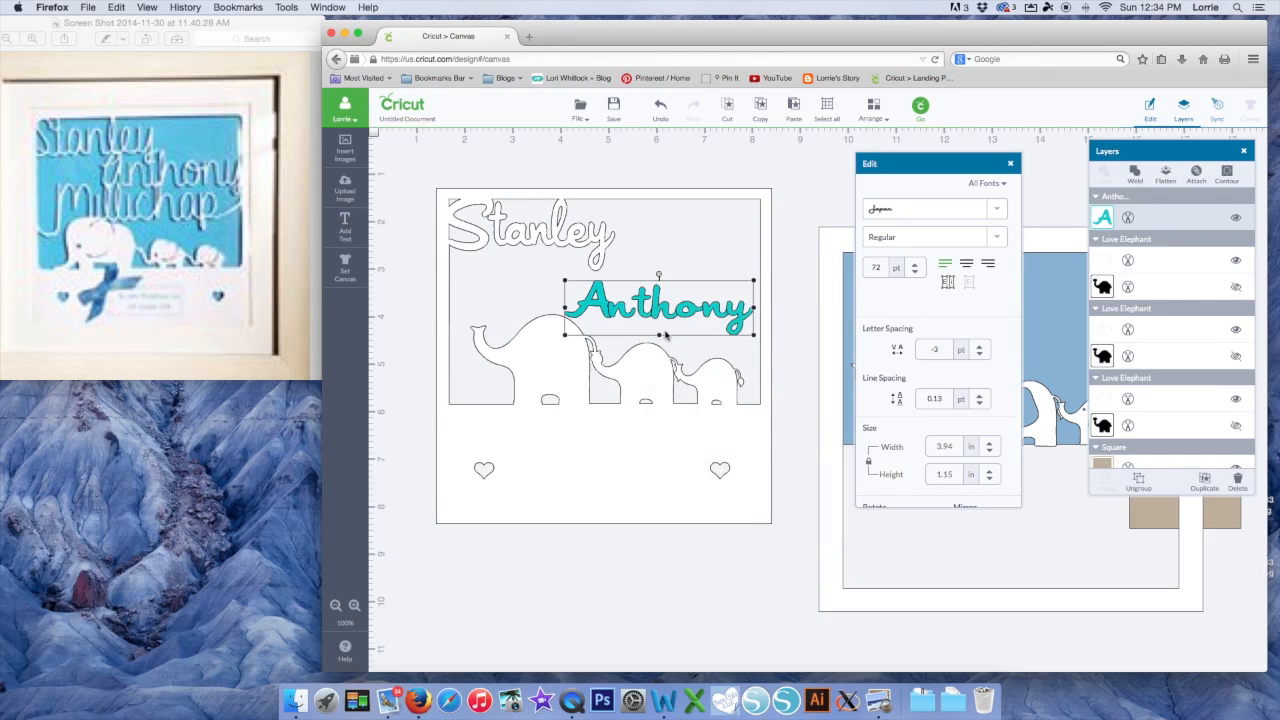
{"action": "left_click", "coordinate": [645, 311]}
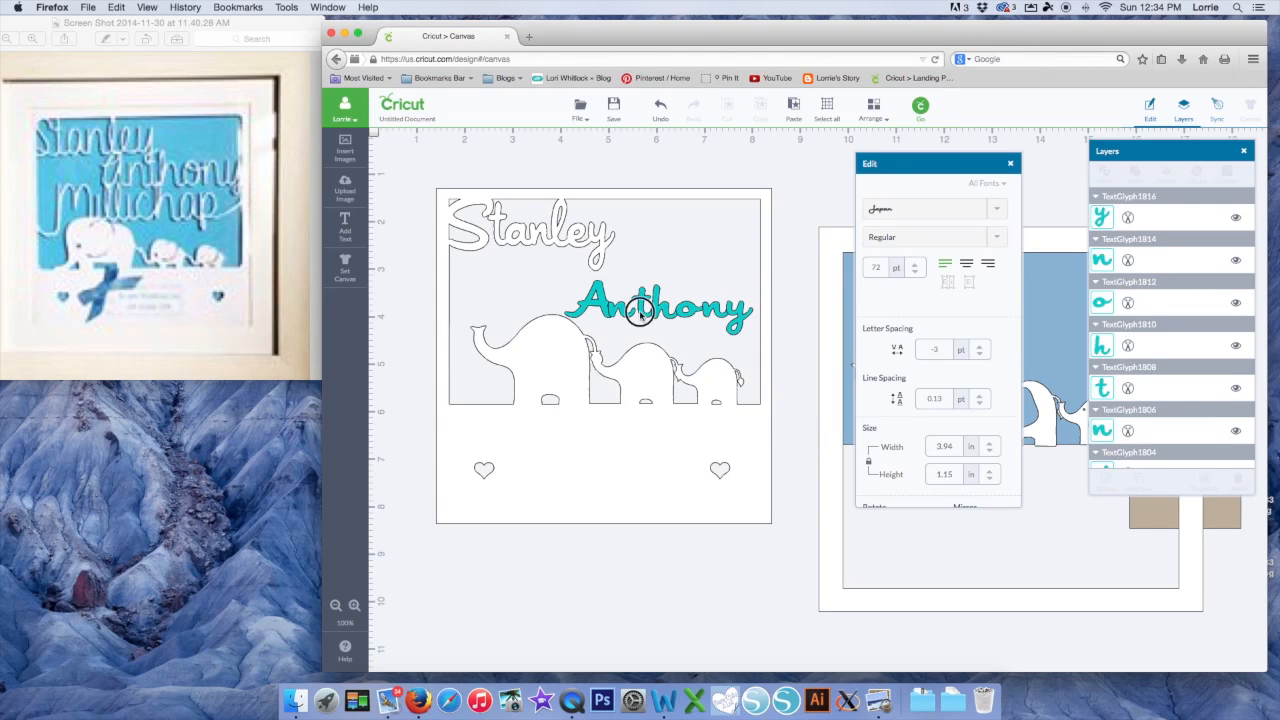
{"action": "left_click_drag", "start_coordinate": [642, 310], "coordinate": [704, 316]}
{"action": "left_click", "coordinate": [692, 313]}
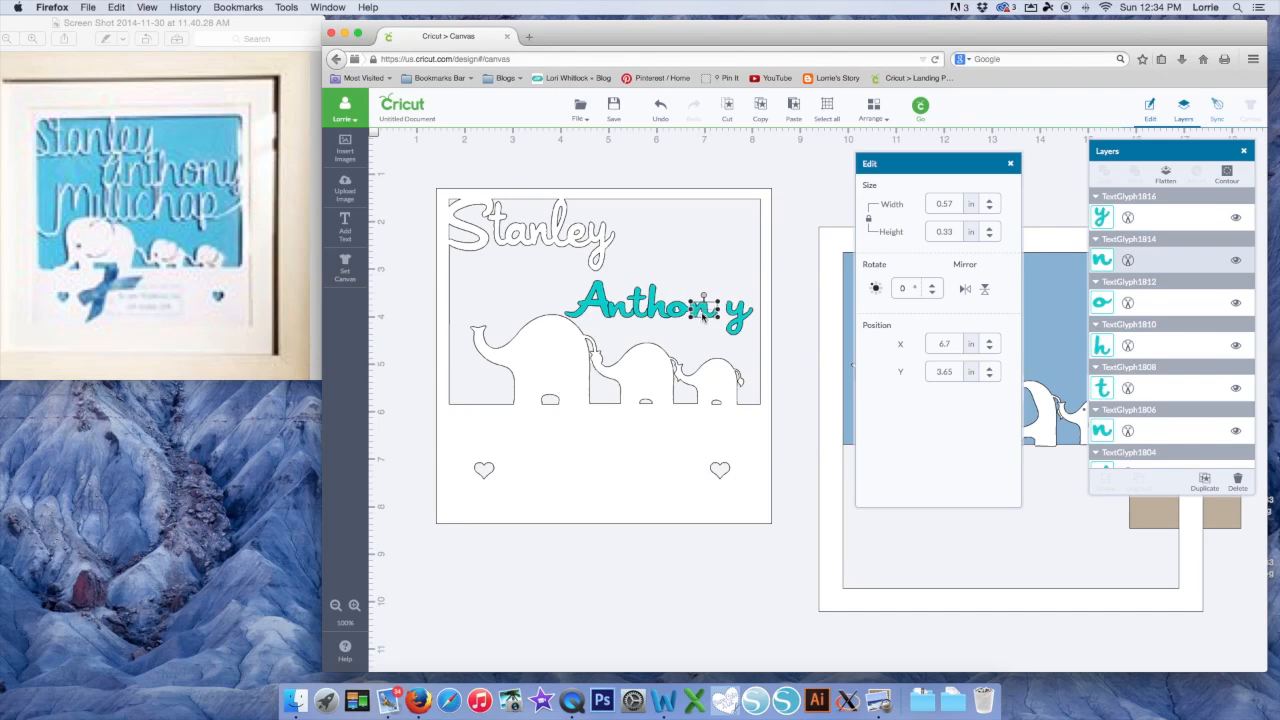
{"action": "left_click", "coordinate": [679, 316]}
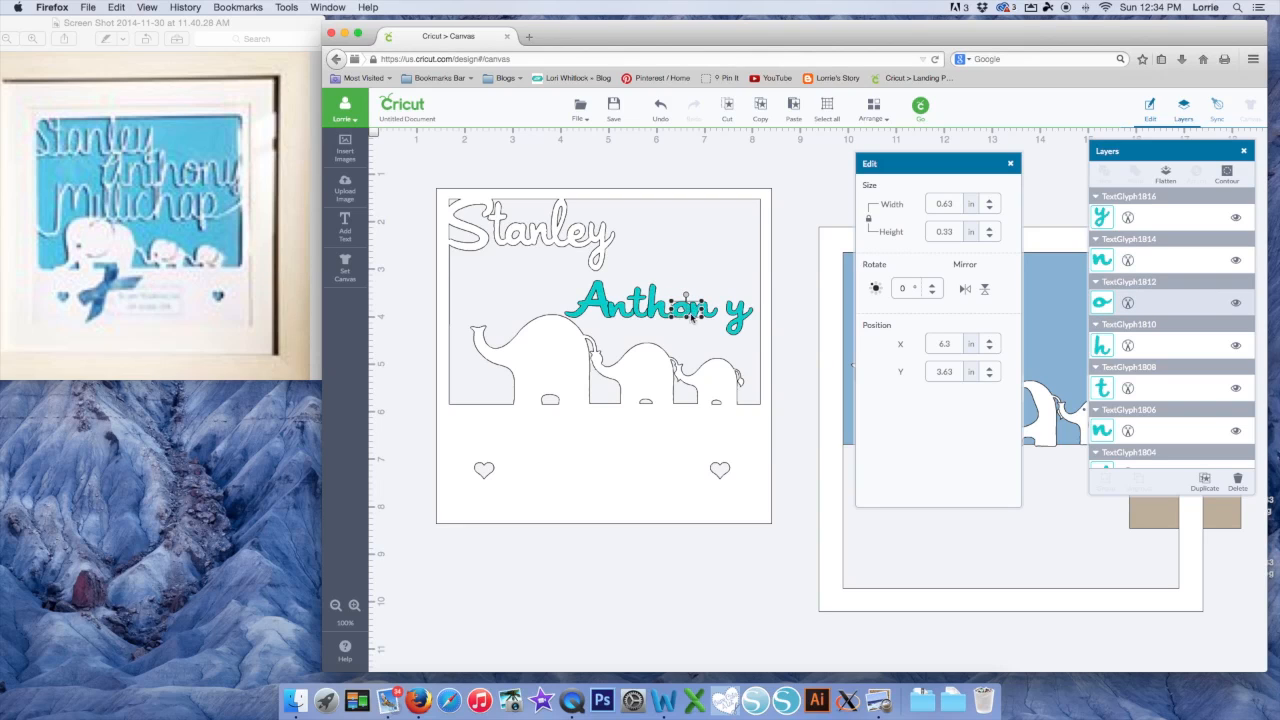
{"action": "left_click", "coordinate": [714, 318]}
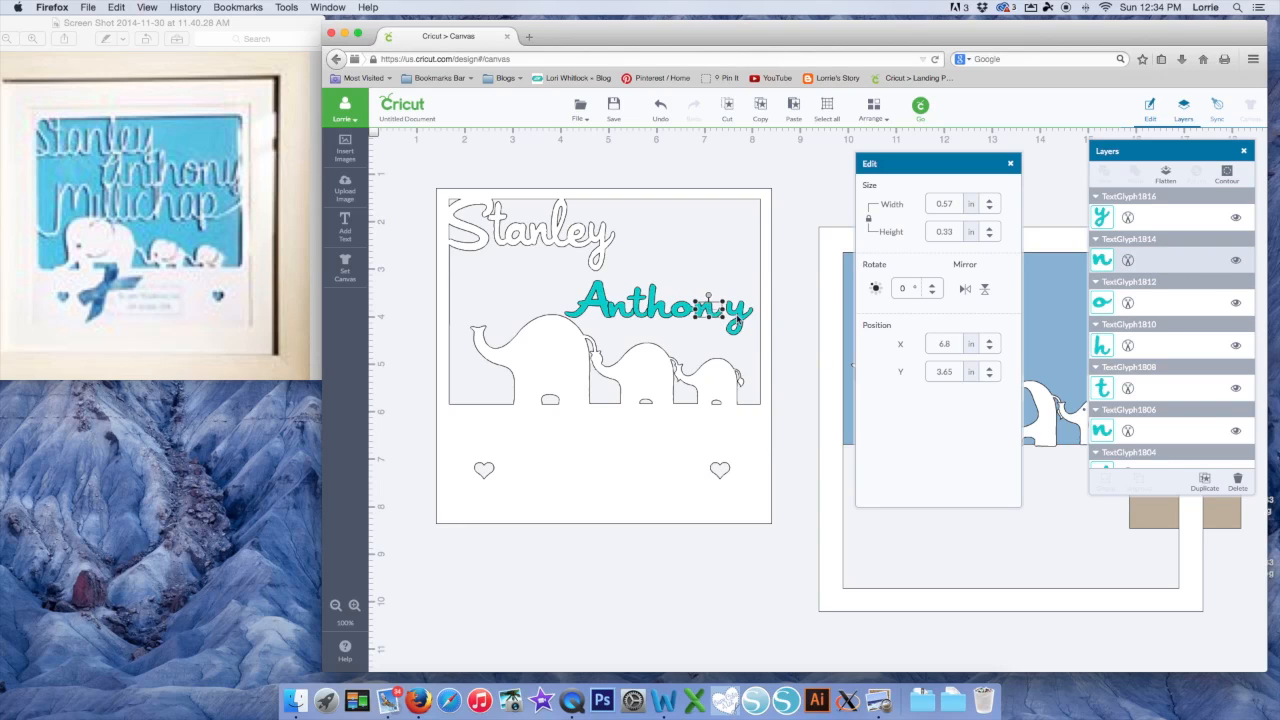
{"action": "left_click", "coordinate": [738, 318]}
{"action": "key", "text": "Left"}
{"action": "key", "text": "Left"}
{"action": "key", "text": "Left"}
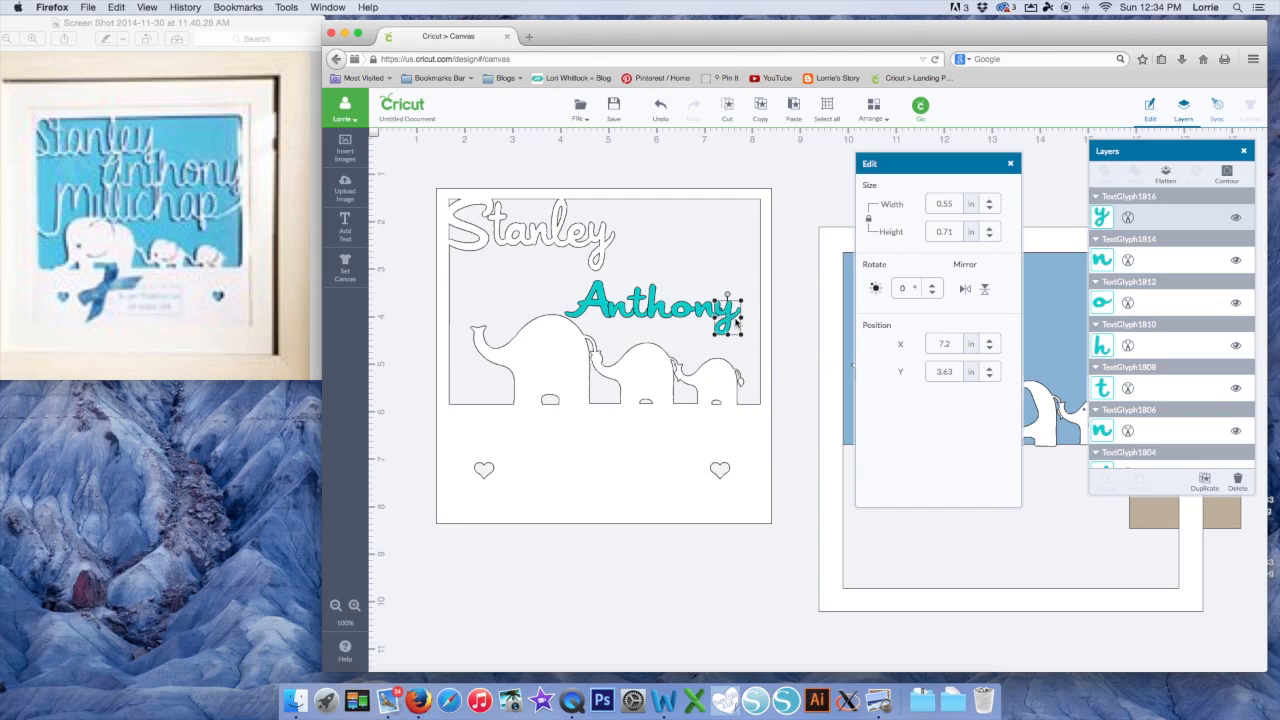
Shift-select all seven Anthony letters, from the final y back to the A
{"action": "left_click", "coordinate": [702, 342]}
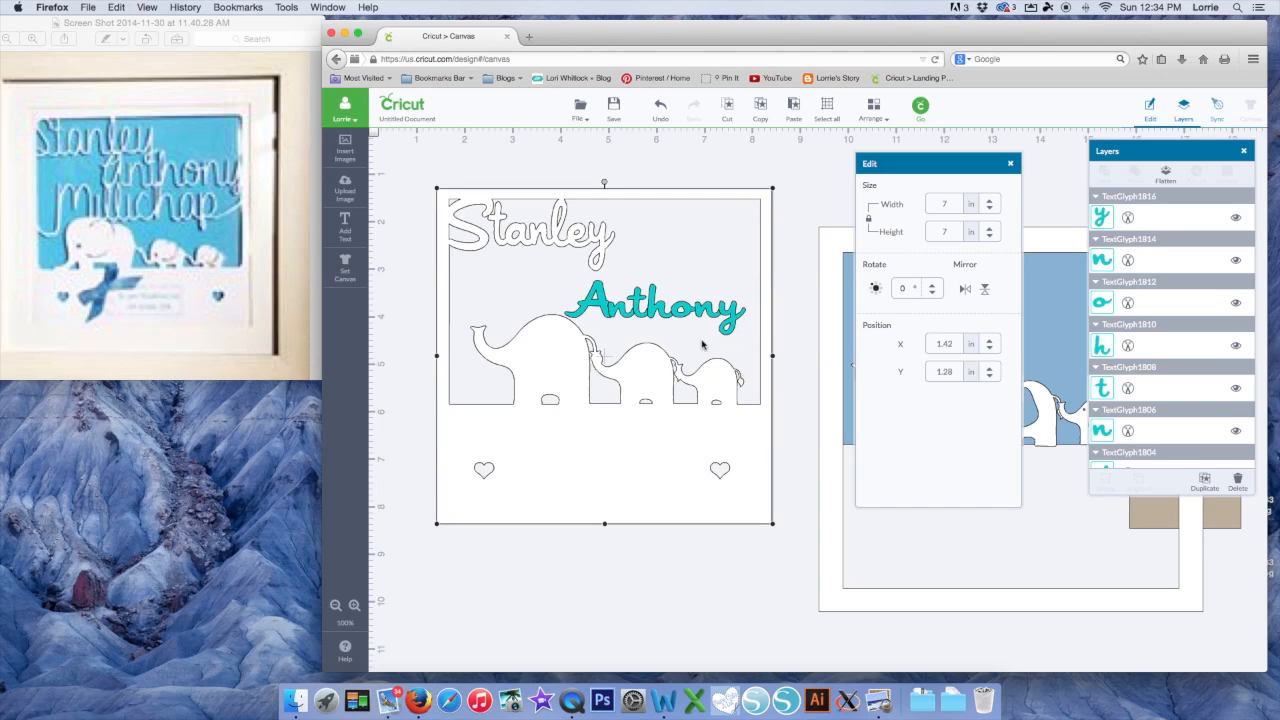
{"action": "left_click", "coordinate": [733, 312]}
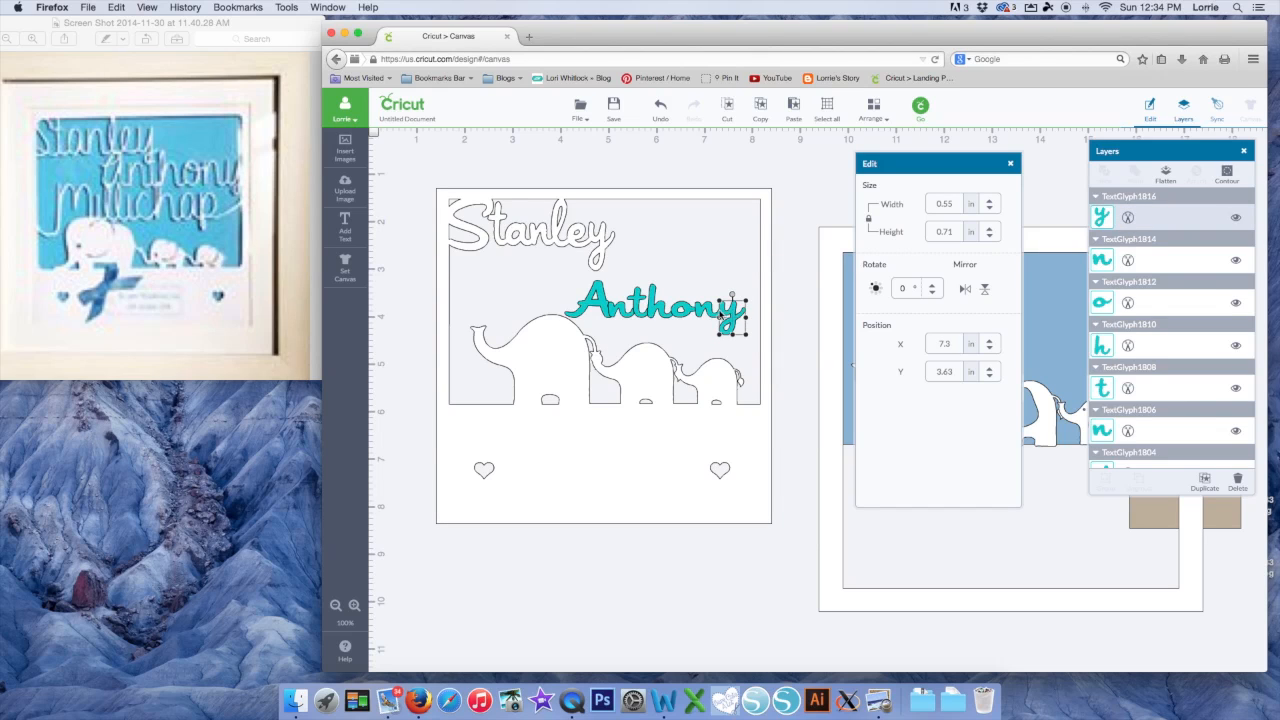
{"action": "left_click", "coordinate": [707, 316], "text": "shift"}
{"action": "left_click", "coordinate": [686, 316], "text": "shift"}
{"action": "left_click", "coordinate": [655, 314], "text": "shift"}
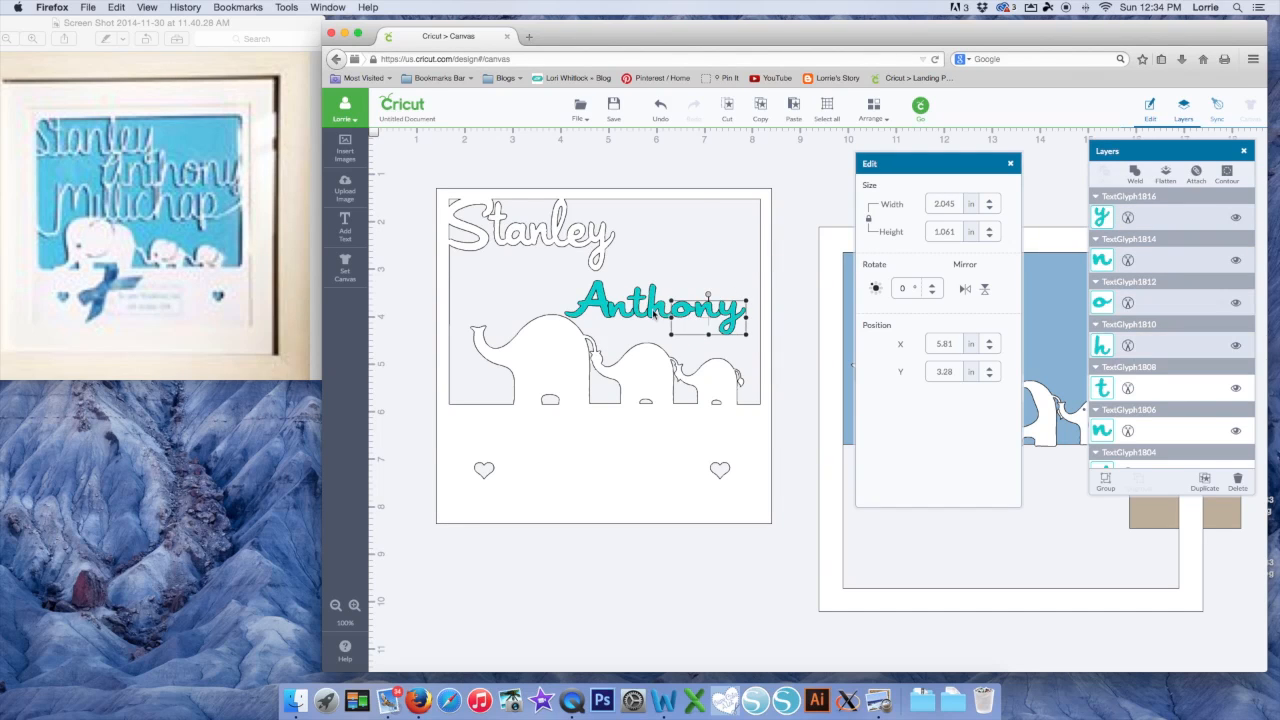
{"action": "left_click", "coordinate": [641, 315], "text": "shift"}
{"action": "left_click", "coordinate": [622, 314], "text": "shift"}
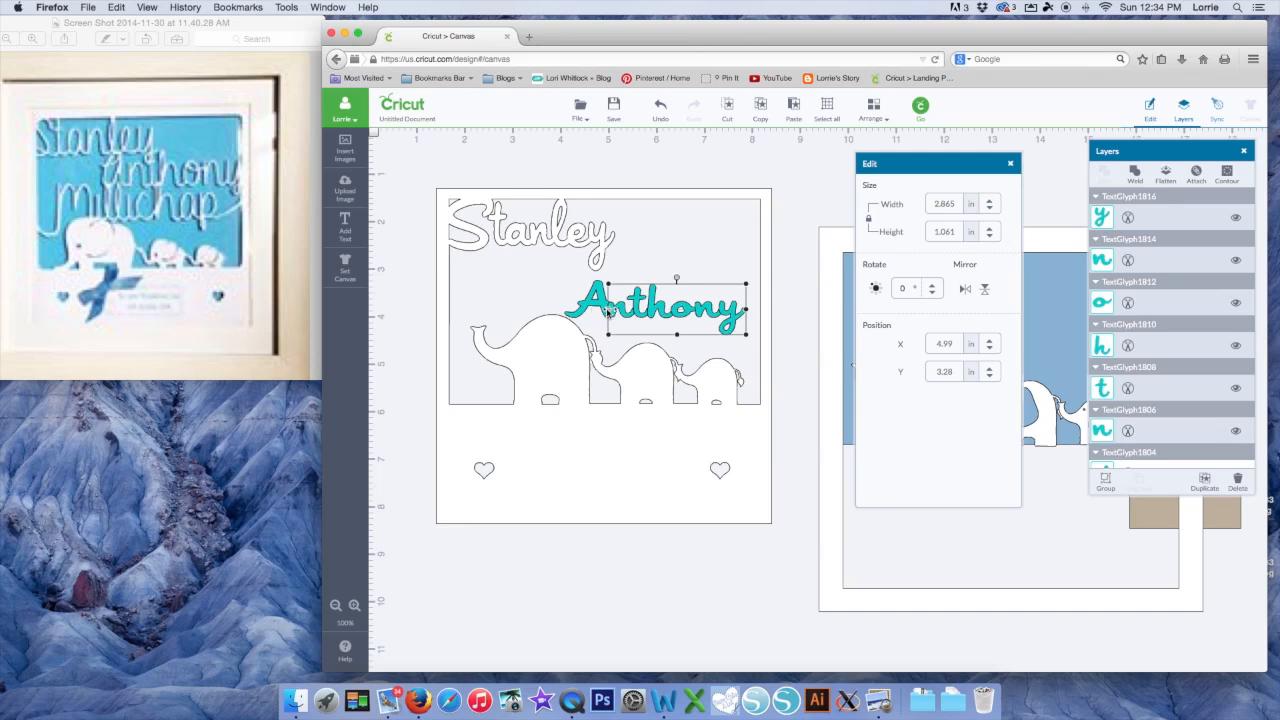
{"action": "left_click", "coordinate": [598, 309], "text": "shift"}
Weld the Anthony letters into one word and tuck it up against Stanley
{"action": "right_click", "coordinate": [610, 306]}
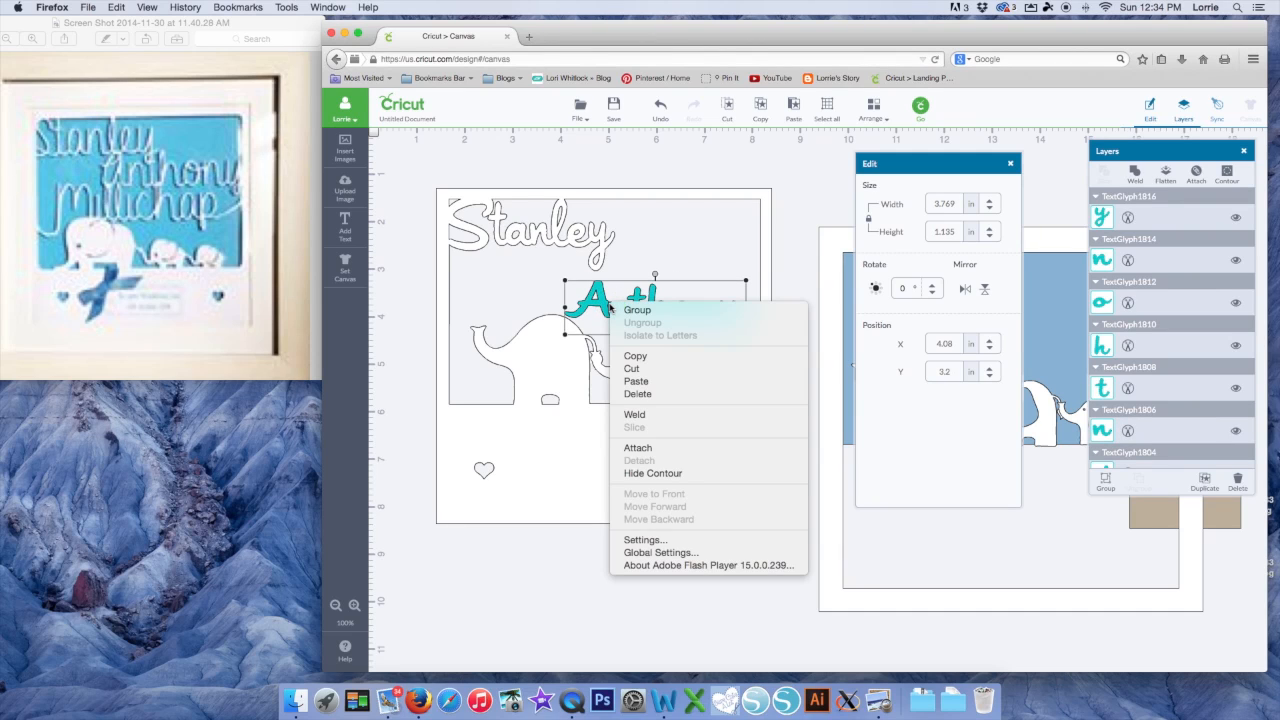
{"action": "left_click", "coordinate": [641, 414]}
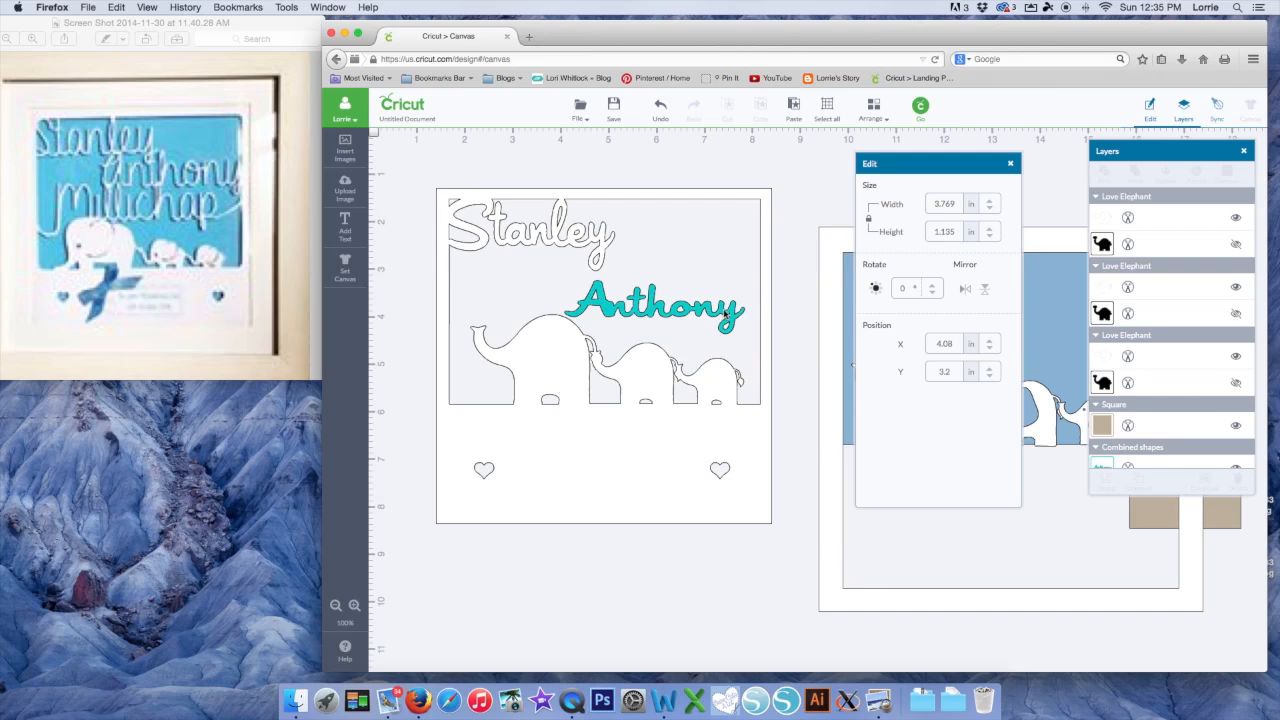
{"action": "left_click", "coordinate": [725, 313]}
{"action": "left_click_drag", "start_coordinate": [662, 330], "coordinate": [681, 282]}
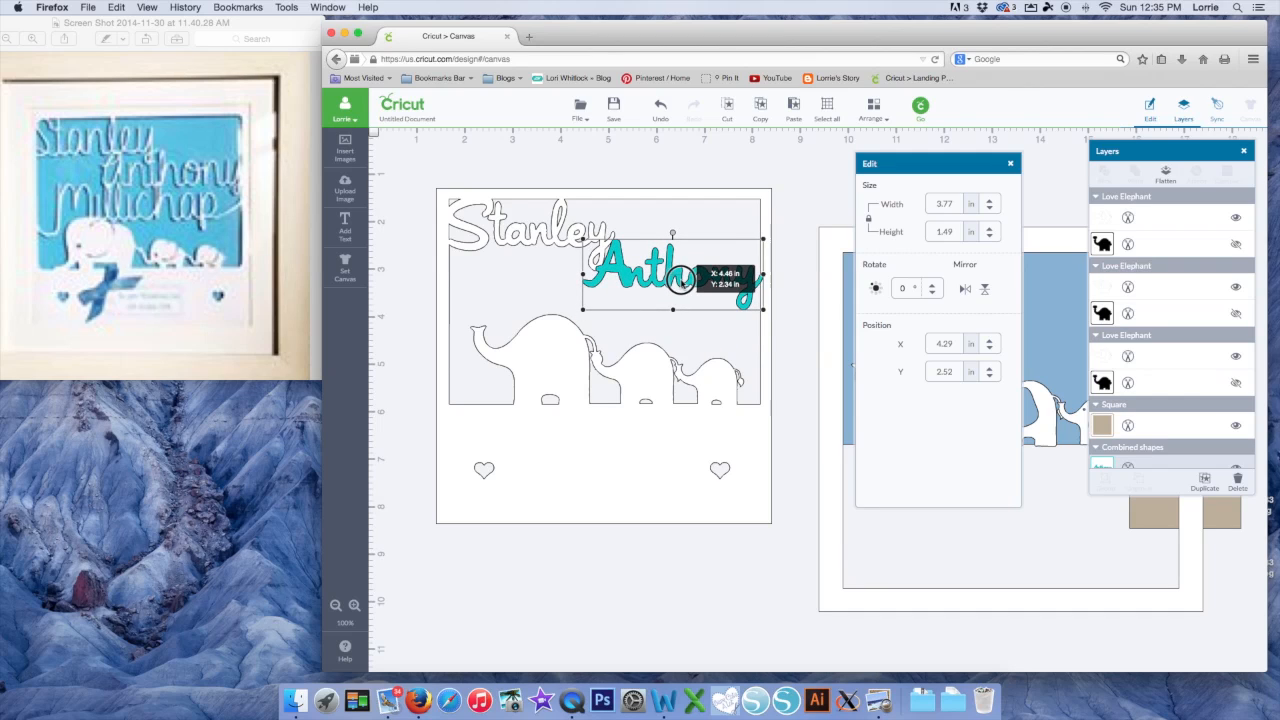
{"action": "left_click_drag", "start_coordinate": [682, 282], "coordinate": [682, 281]}
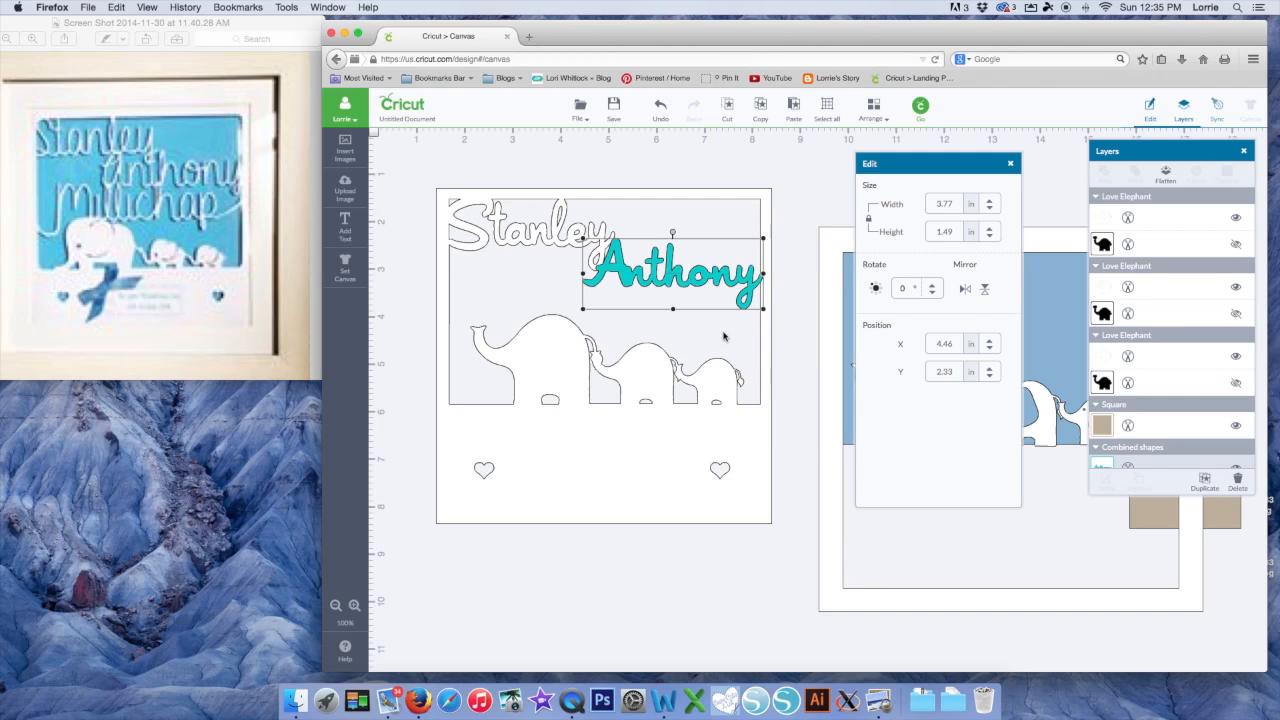
Weld the card together with the names so Anthony joins the cutout outline
{"action": "left_click", "coordinate": [622, 474]}
{"action": "right_click", "coordinate": [635, 450]}
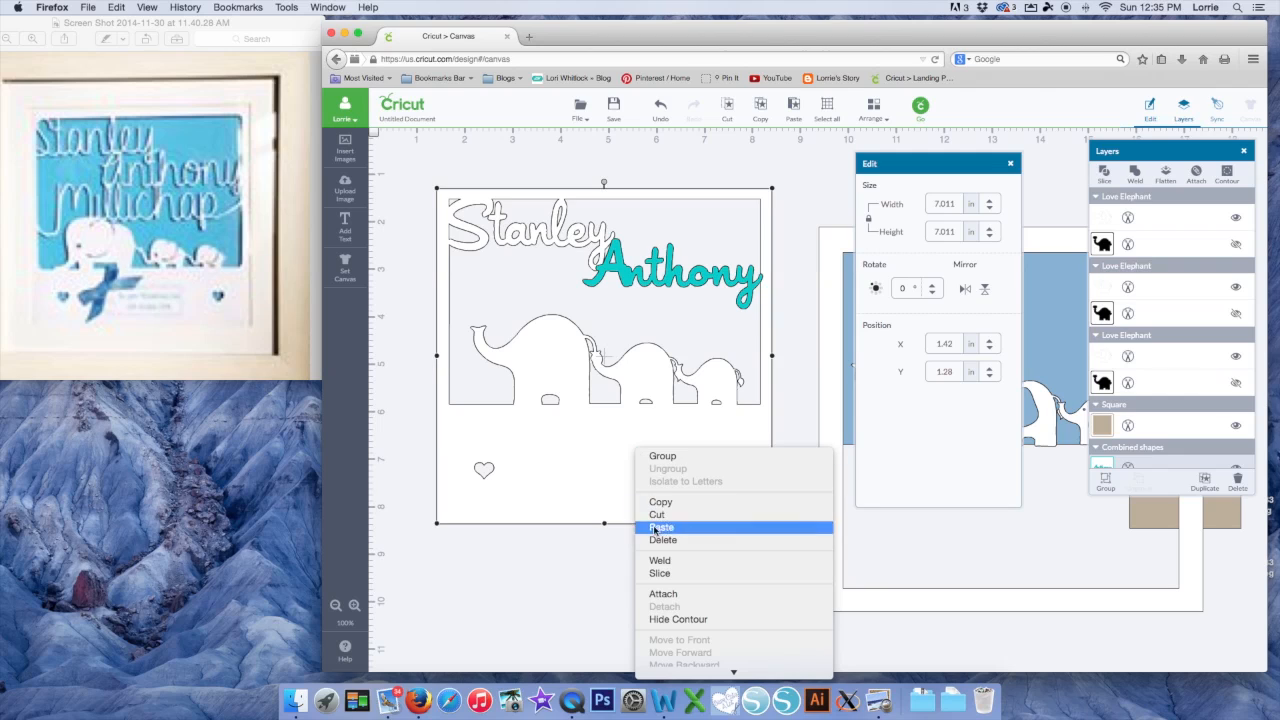
{"action": "left_click", "coordinate": [659, 559]}
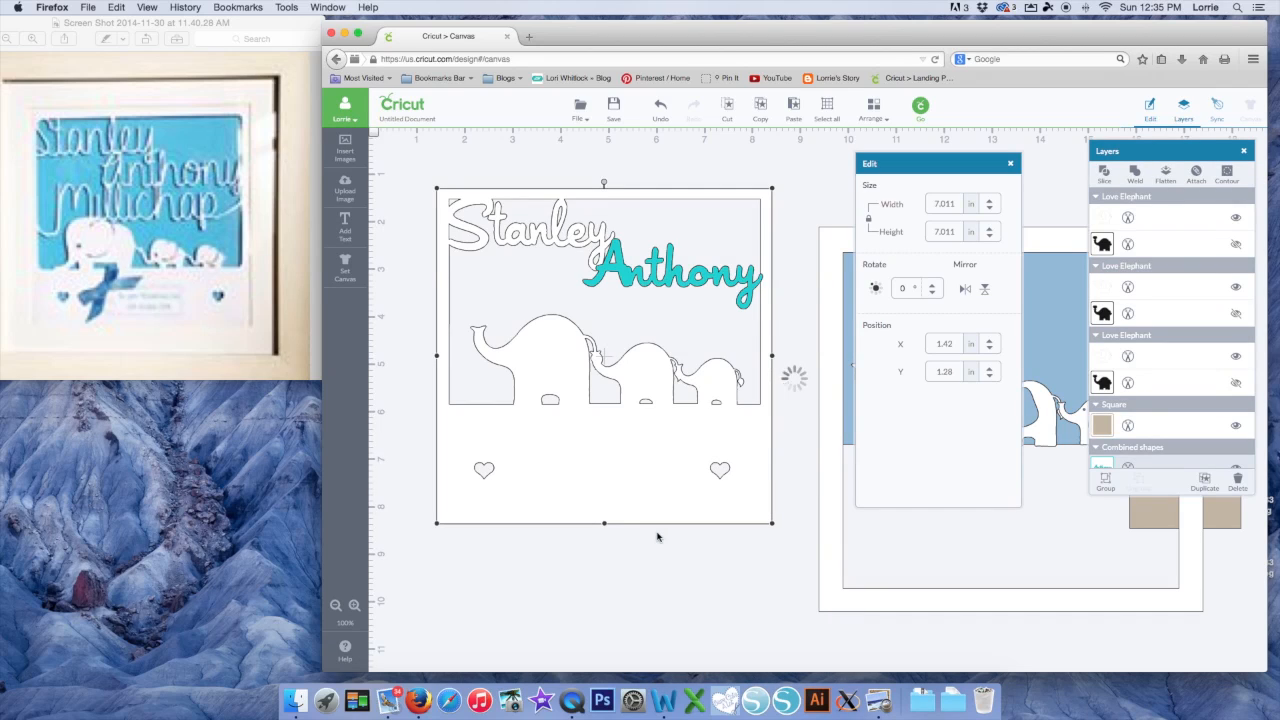
{"action": "left_click", "coordinate": [657, 537]}
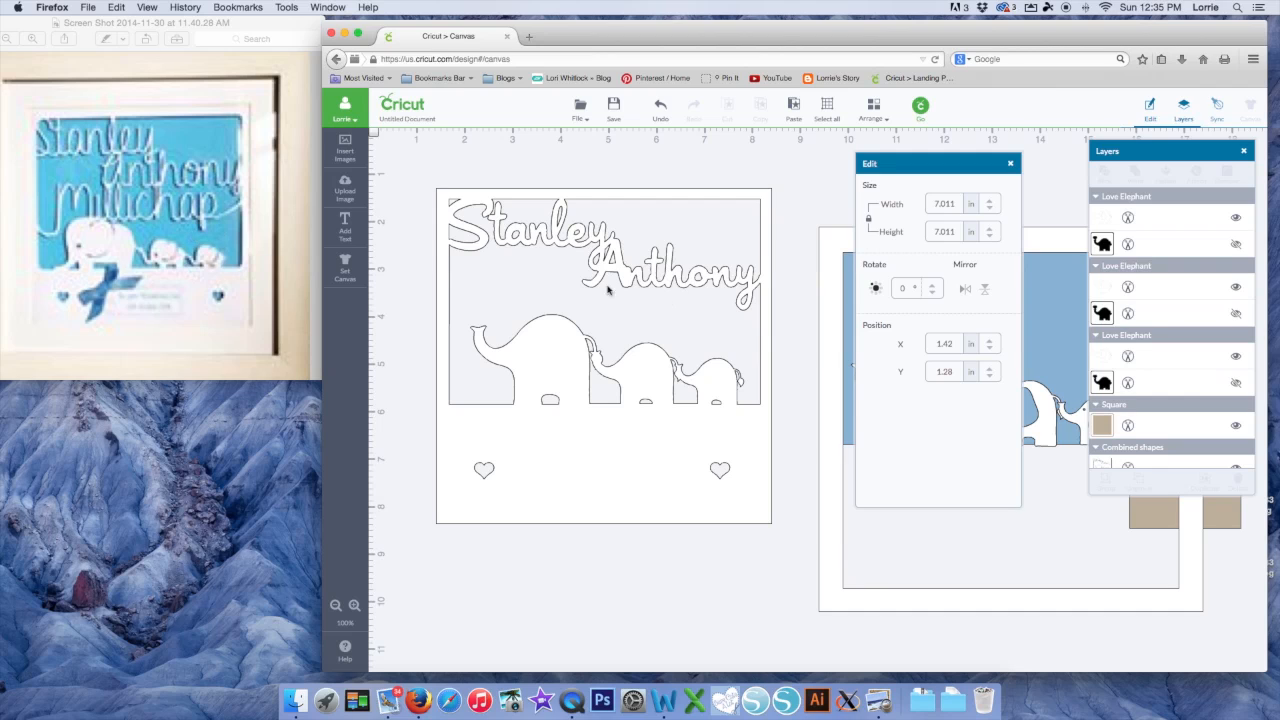
{"action": "left_click", "coordinate": [347, 226]}
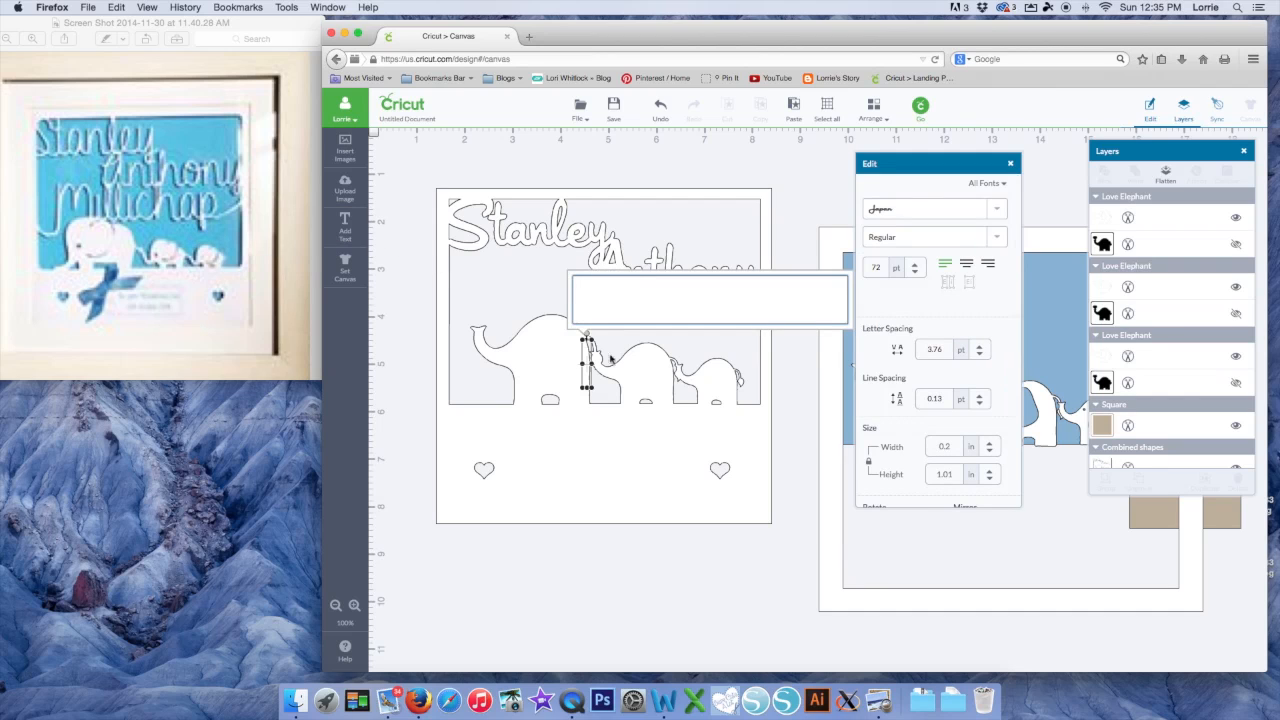
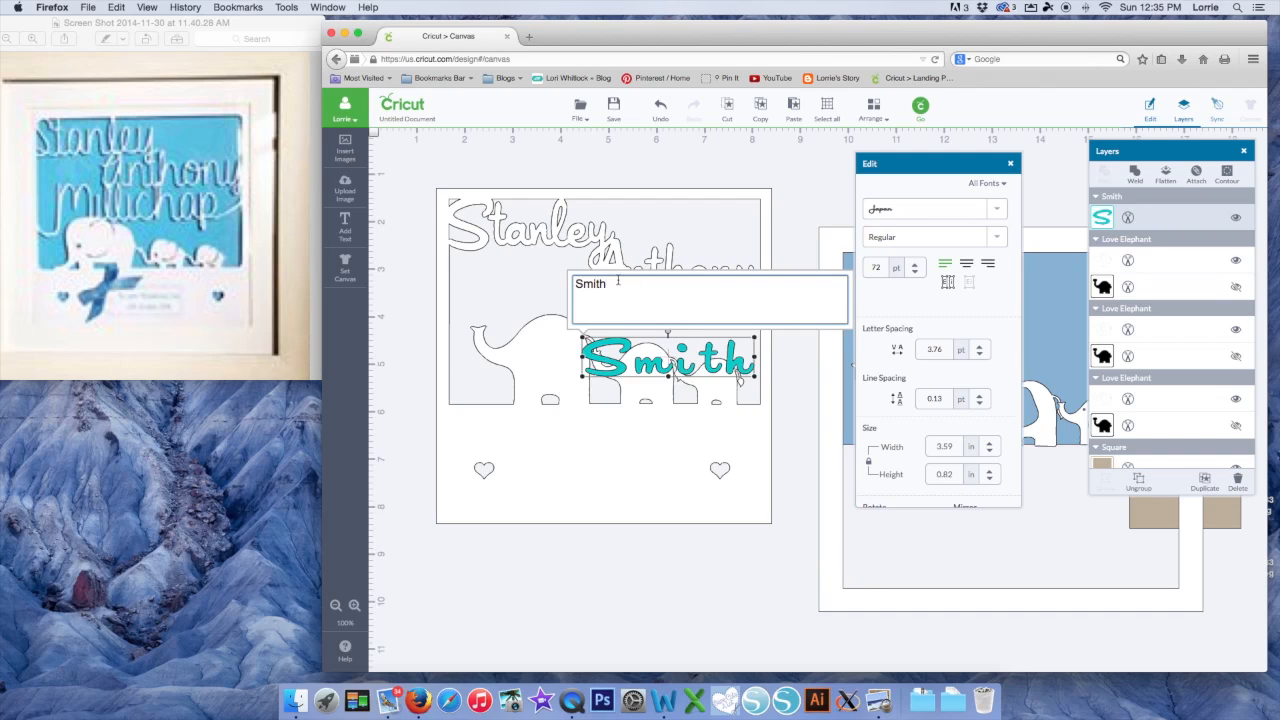
{"action": "left_click", "coordinate": [682, 354]}
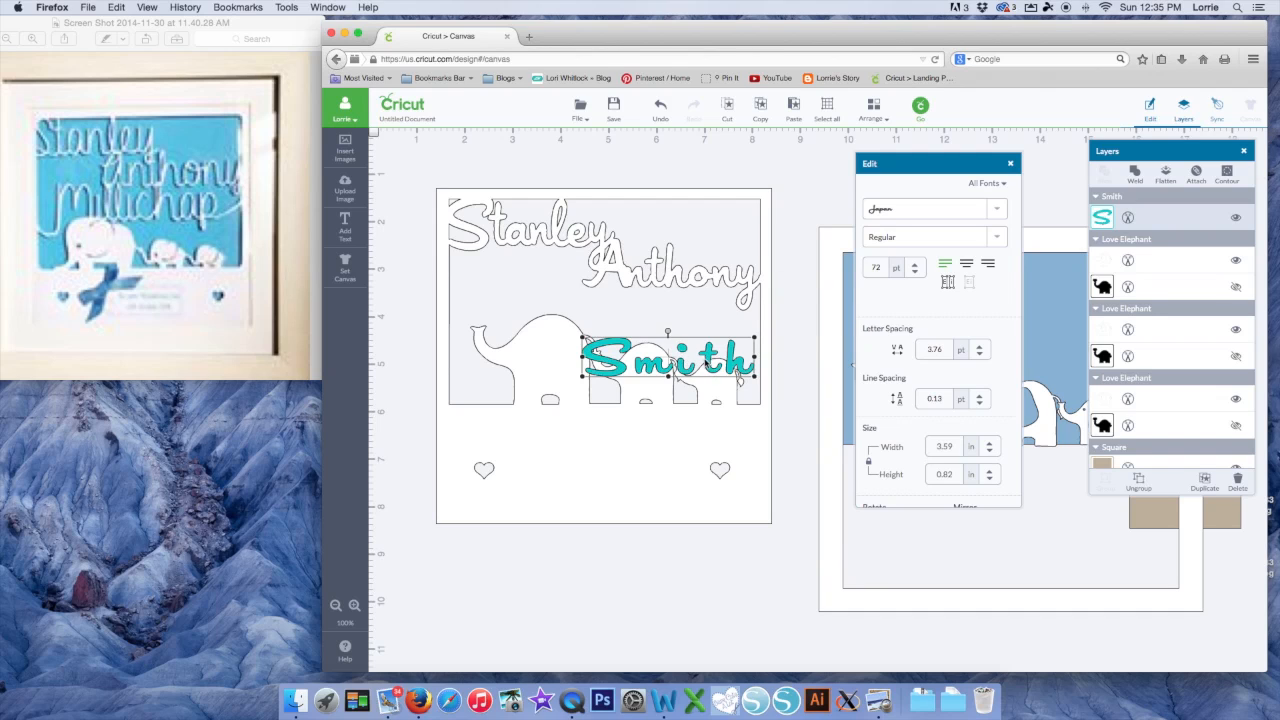
{"action": "left_click_drag", "start_coordinate": [685, 352], "coordinate": [685, 315]}
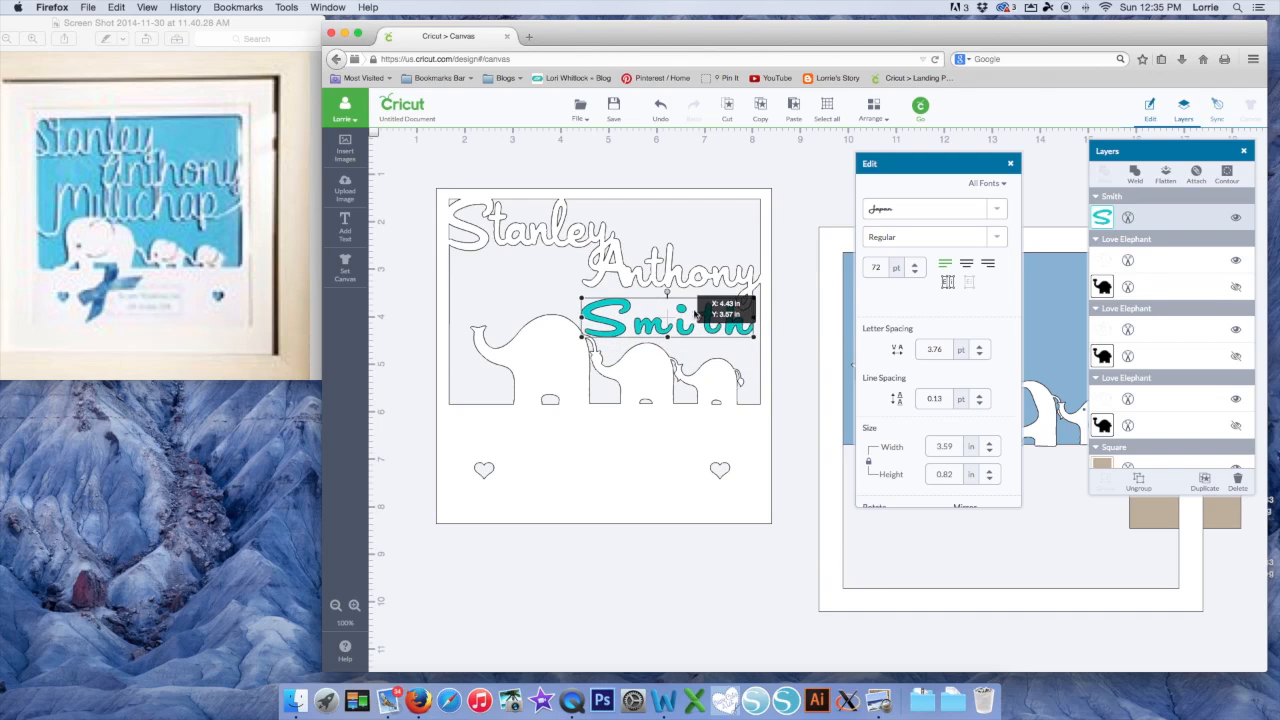
Reduce Smith's line spacing and tighten its letter spacing by three increments
{"action": "left_click", "coordinate": [979, 403]}
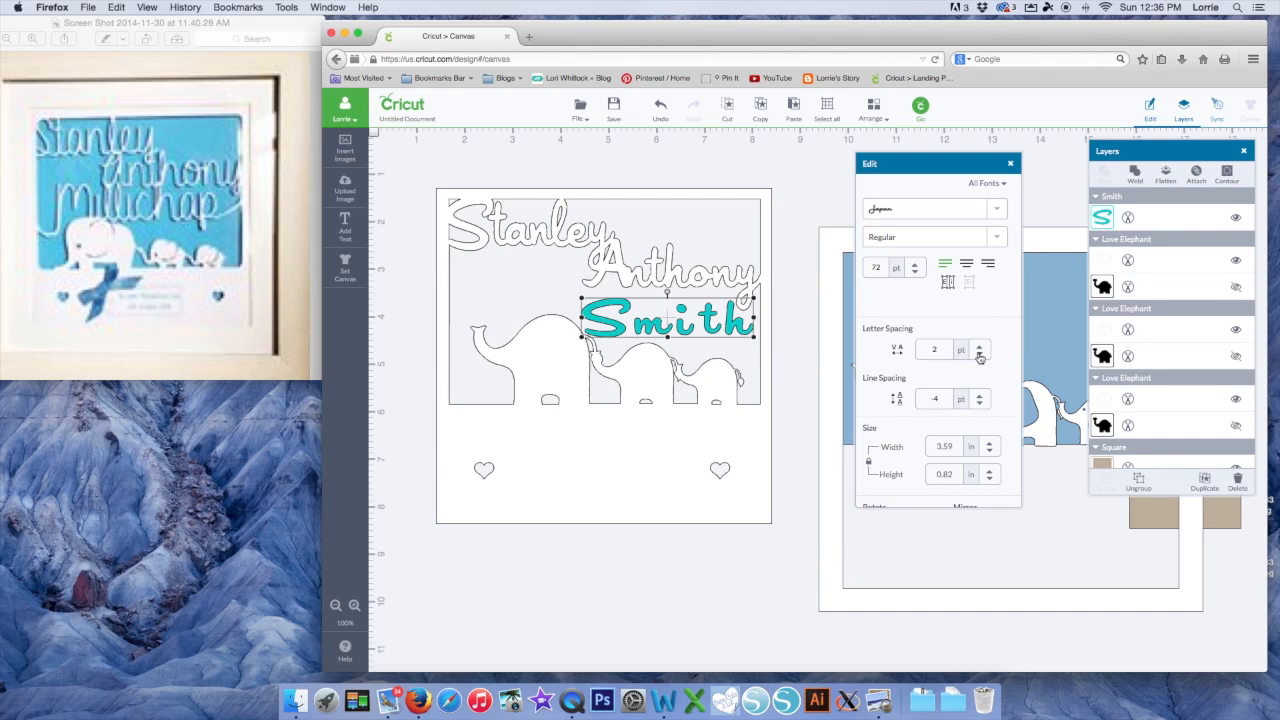
{"action": "left_click", "coordinate": [980, 356]}
{"action": "left_click", "coordinate": [980, 356]}
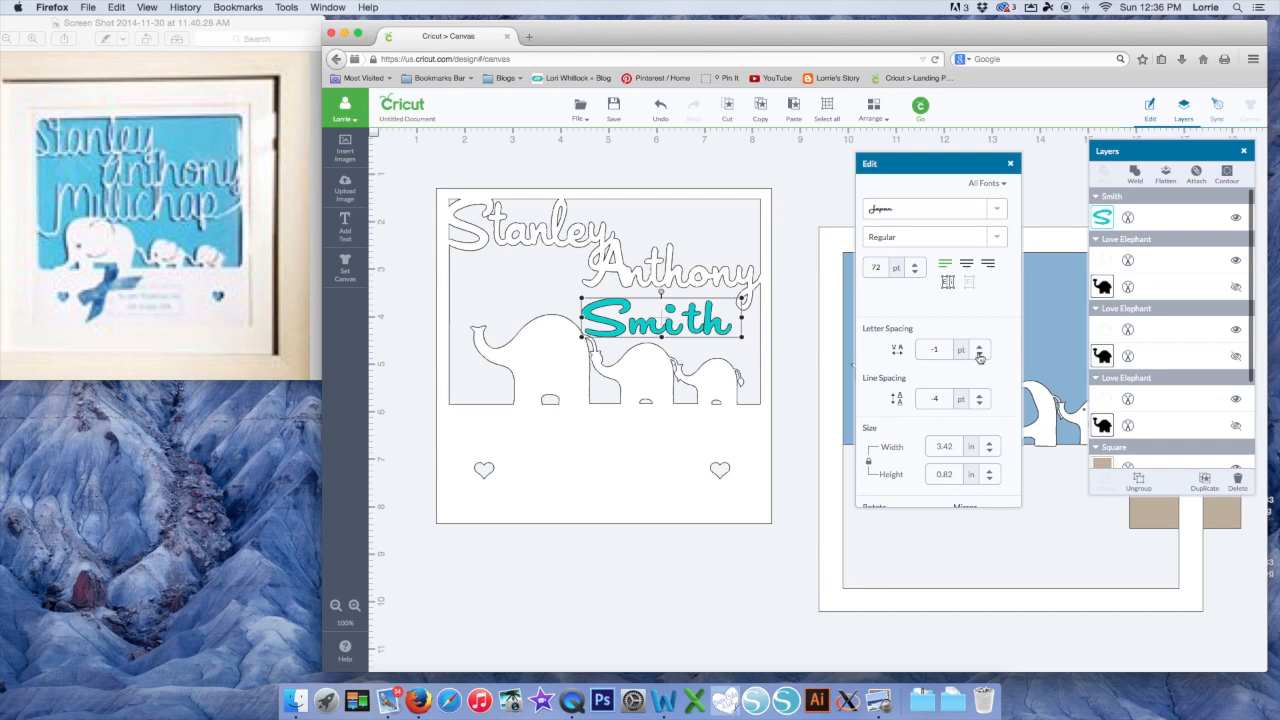
{"action": "left_click", "coordinate": [980, 356]}
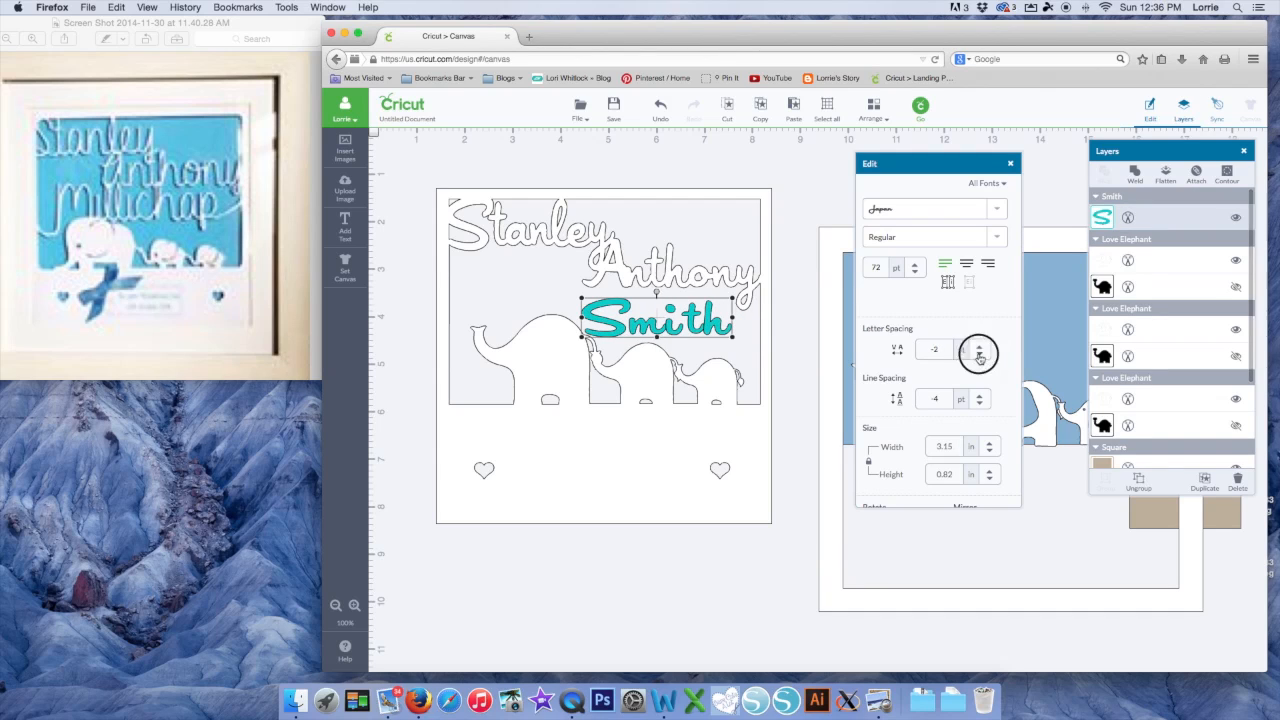
Ungroup Smith into letters and nudge the t and h left to tighten the word
{"action": "right_click", "coordinate": [688, 322]}
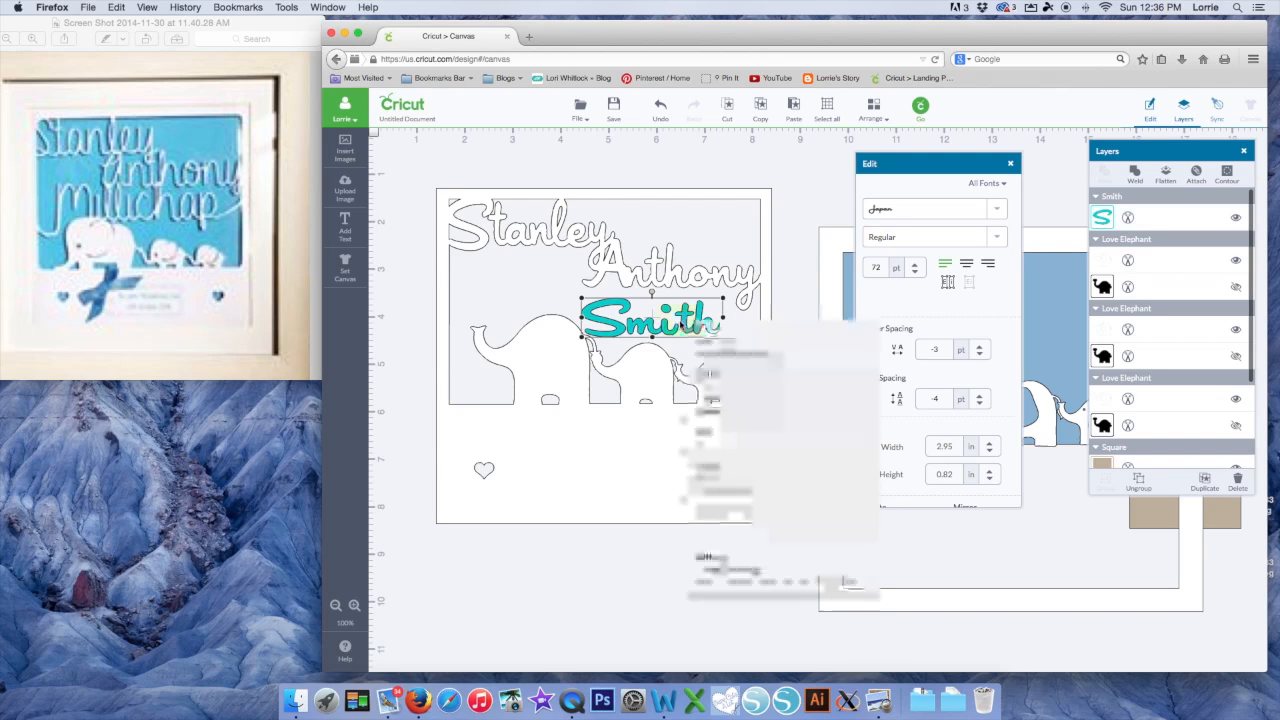
{"action": "left_click", "coordinate": [699, 344]}
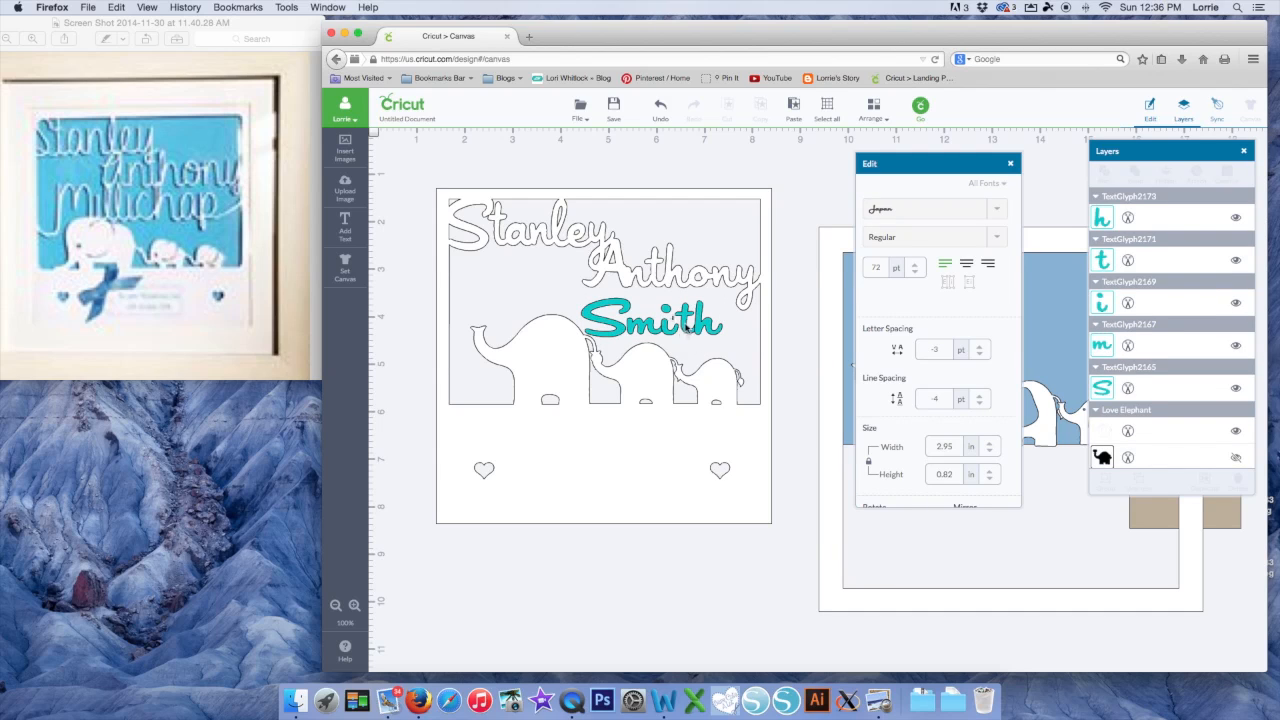
{"action": "left_click", "coordinate": [688, 324]}
{"action": "left_click_drag", "start_coordinate": [682, 318], "coordinate": [674, 318]}
{"action": "key", "text": "Down"}
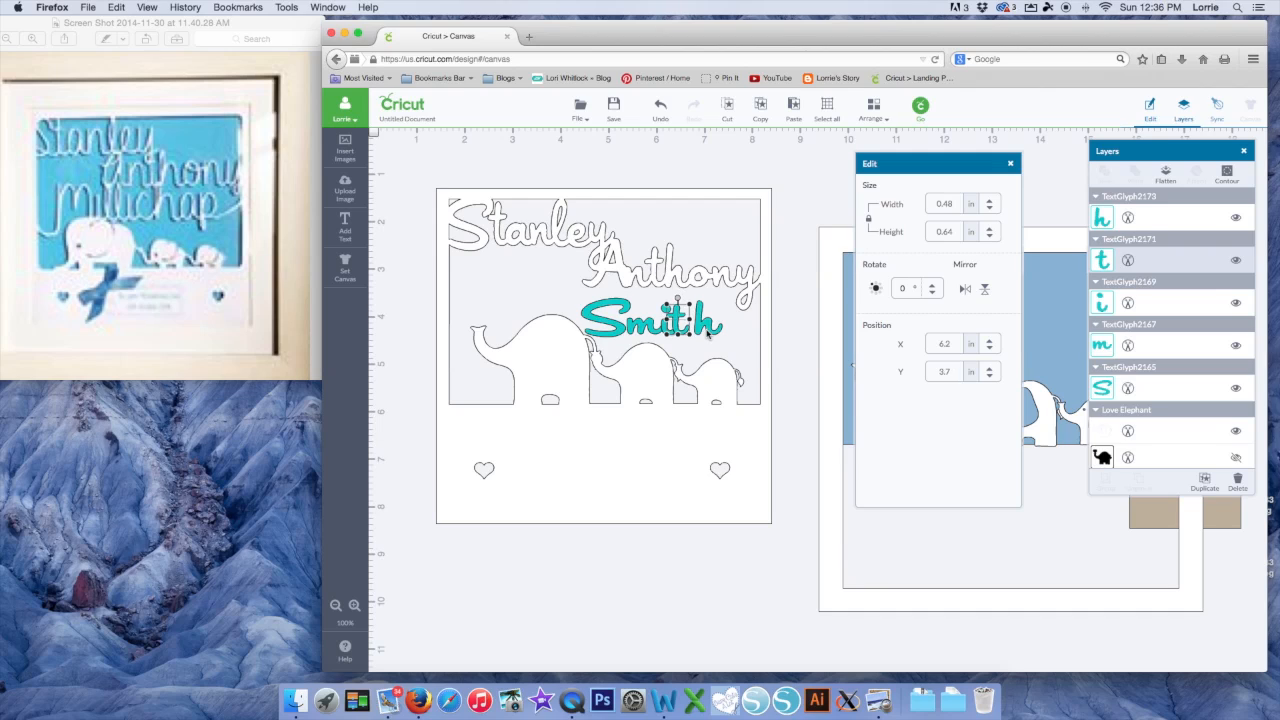
{"action": "key", "text": "Up"}
{"action": "key", "text": "Right"}
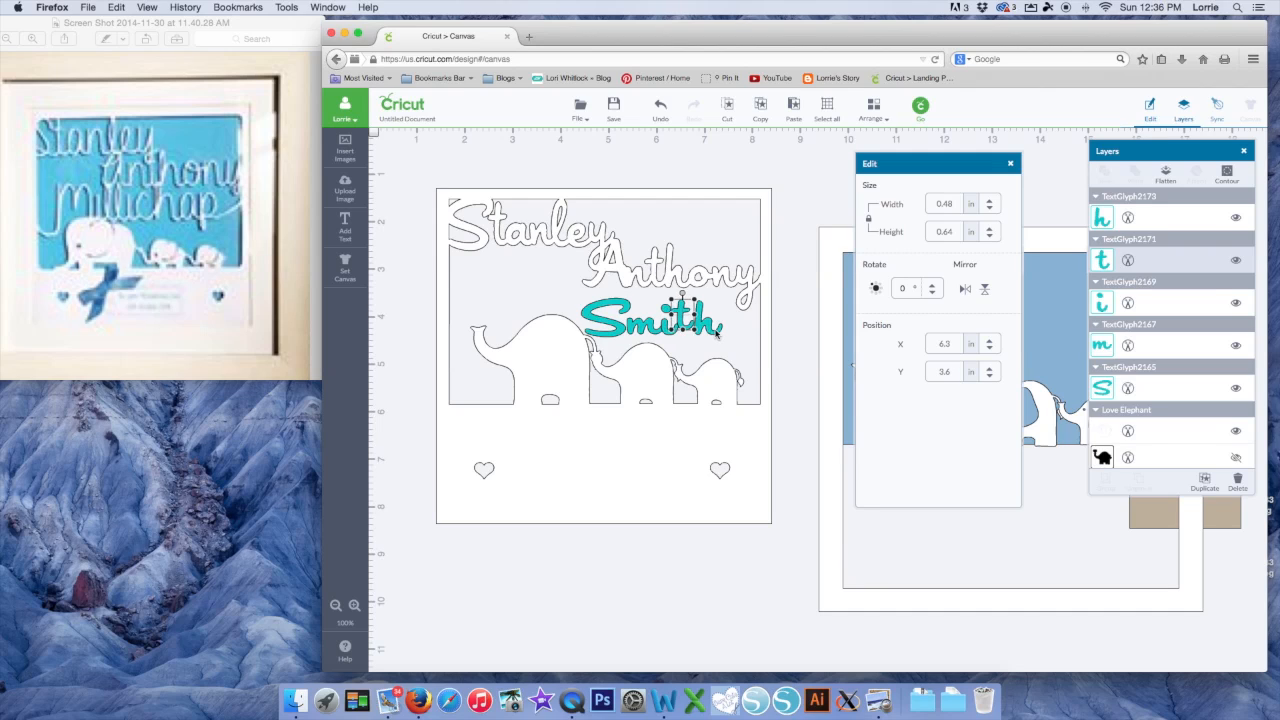
{"action": "key", "text": "Down"}
{"action": "key", "text": "Left"}
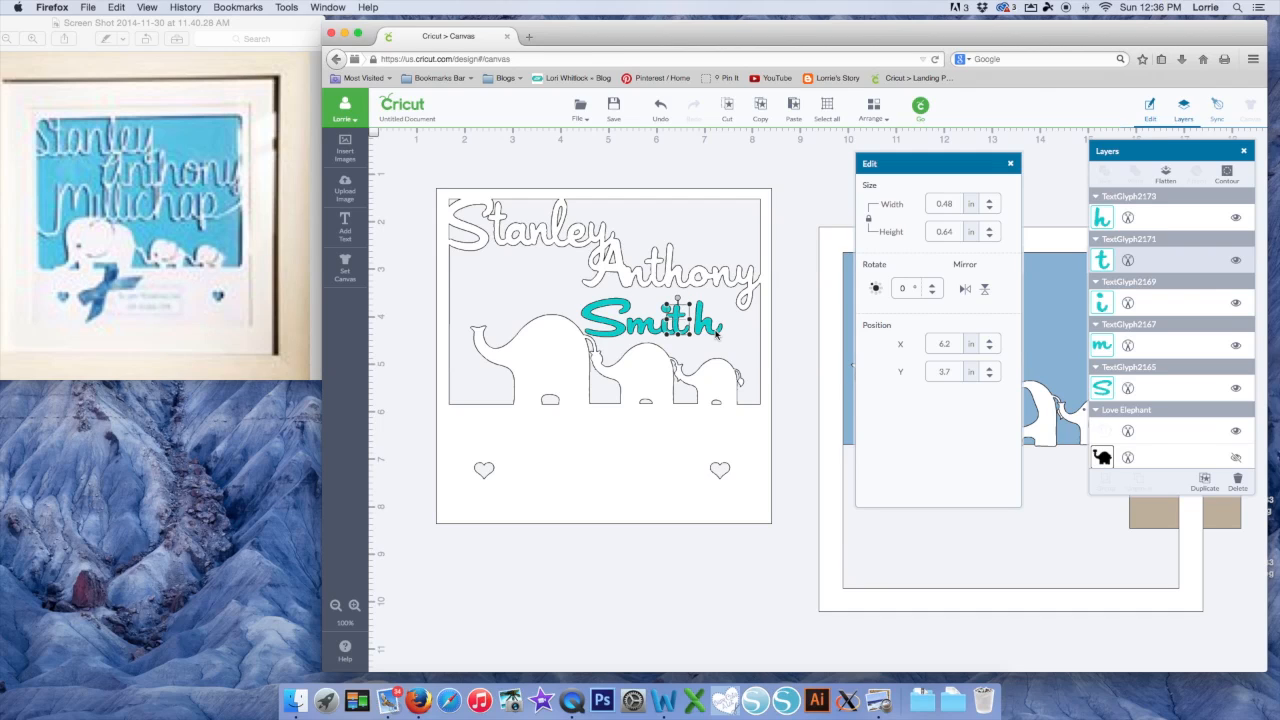
{"action": "key", "text": "Right"}
{"action": "left_click", "coordinate": [714, 333]}
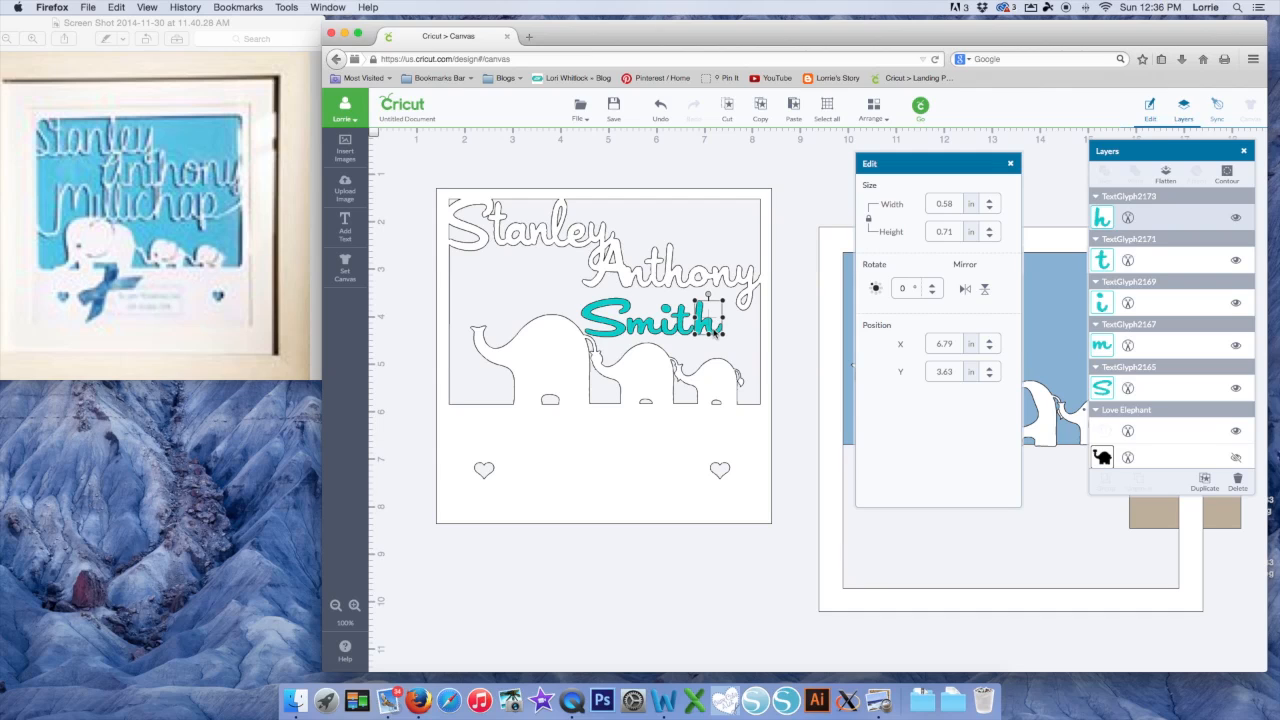
{"action": "key", "text": "Left"}
Shift-select all five Smith letters: h, t, i, m and S
{"action": "left_click", "coordinate": [724, 333]}
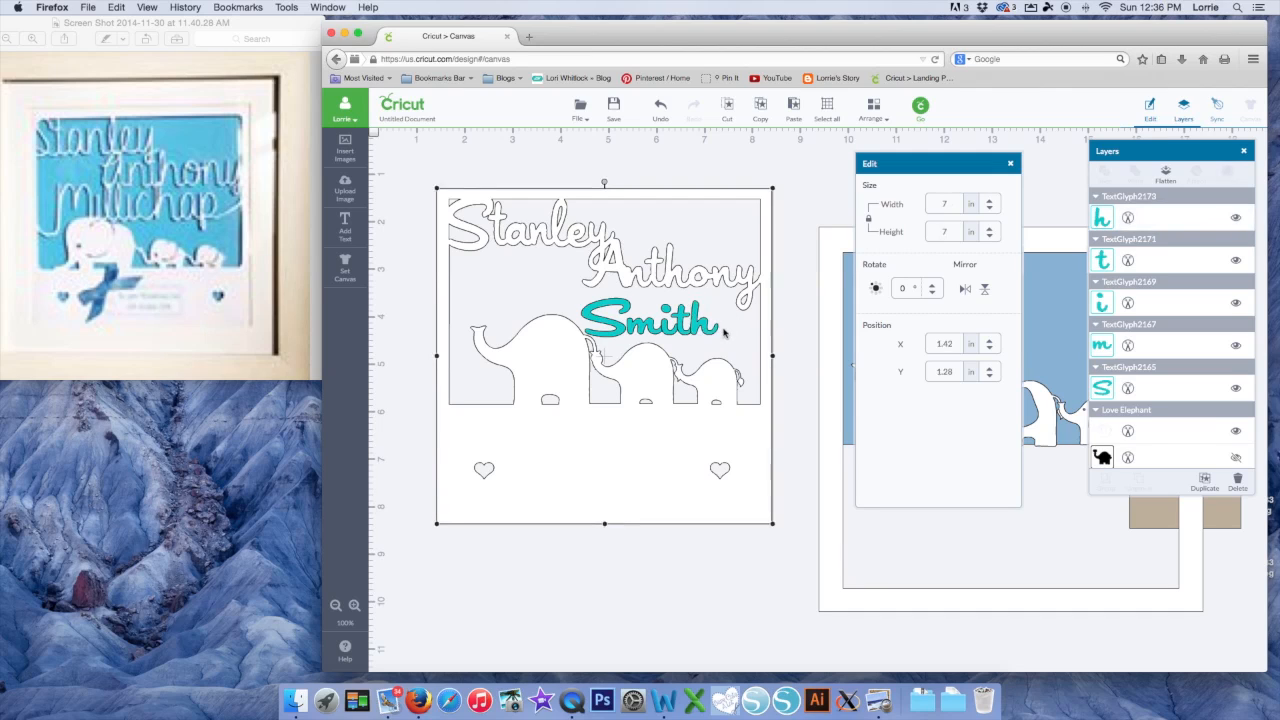
{"action": "left_click", "coordinate": [697, 325]}
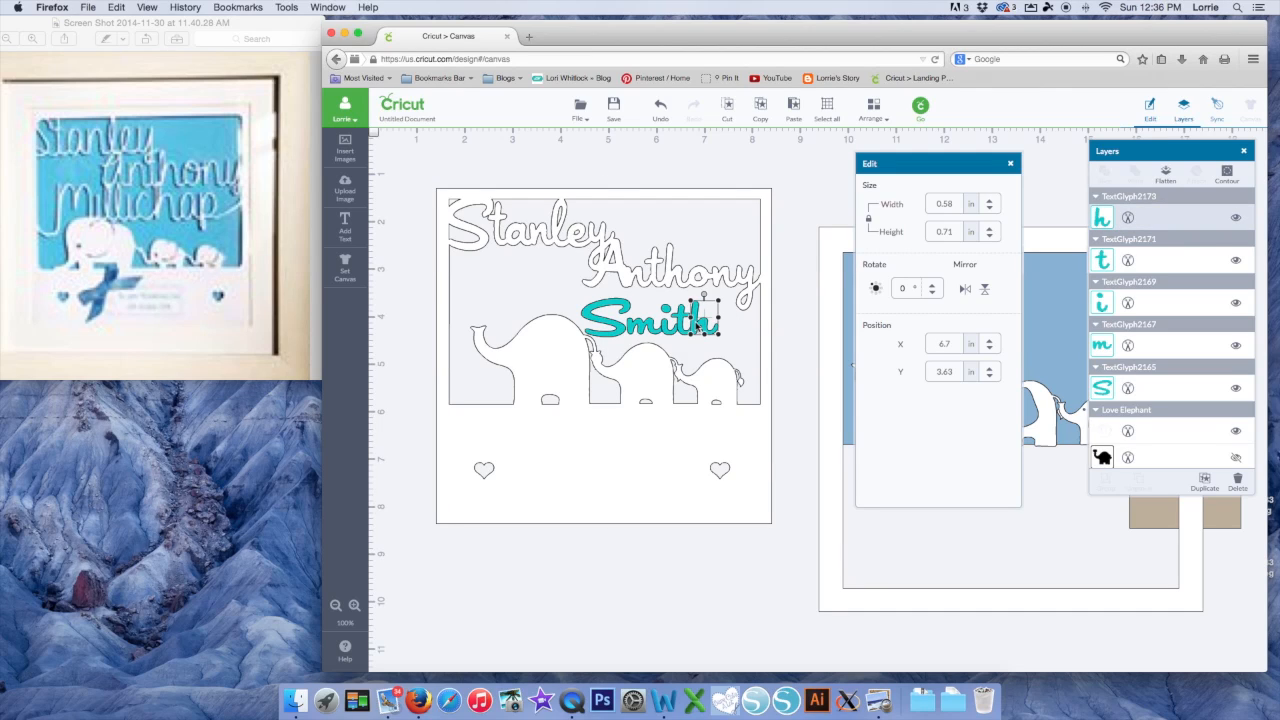
{"action": "left_click", "coordinate": [679, 326], "text": "shift"}
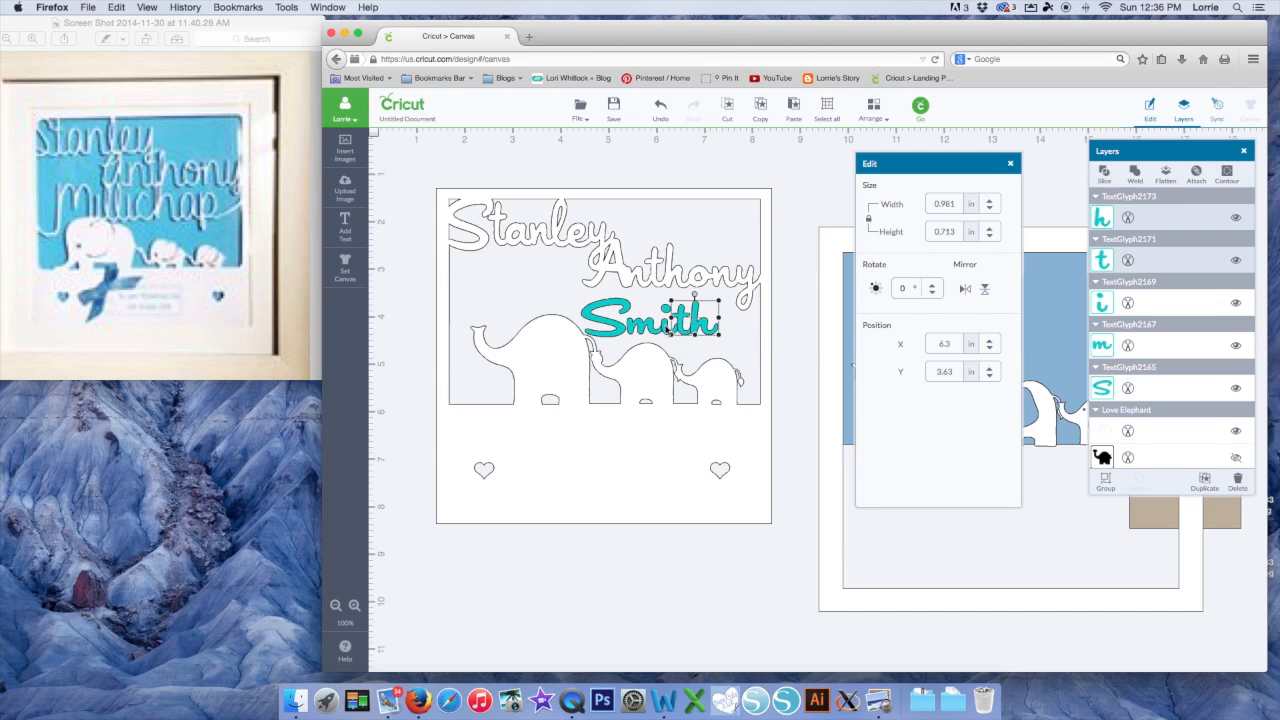
{"action": "left_click", "coordinate": [651, 328], "text": "shift"}
{"action": "left_click", "coordinate": [630, 326], "text": "shift"}
{"action": "left_click", "coordinate": [608, 325], "text": "shift"}
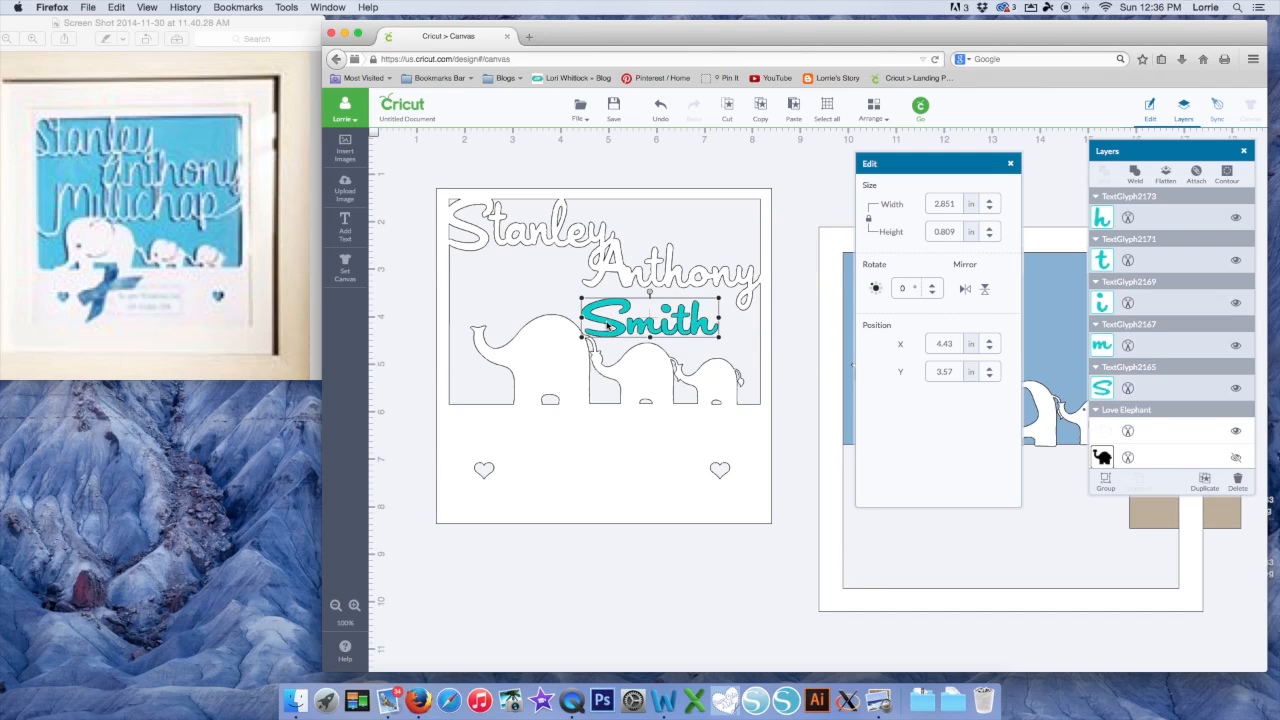
Weld Smith into one shape, stretch it to about 1.23 in tall, and set it beneath Stanley
{"action": "right_click", "coordinate": [608, 325]}
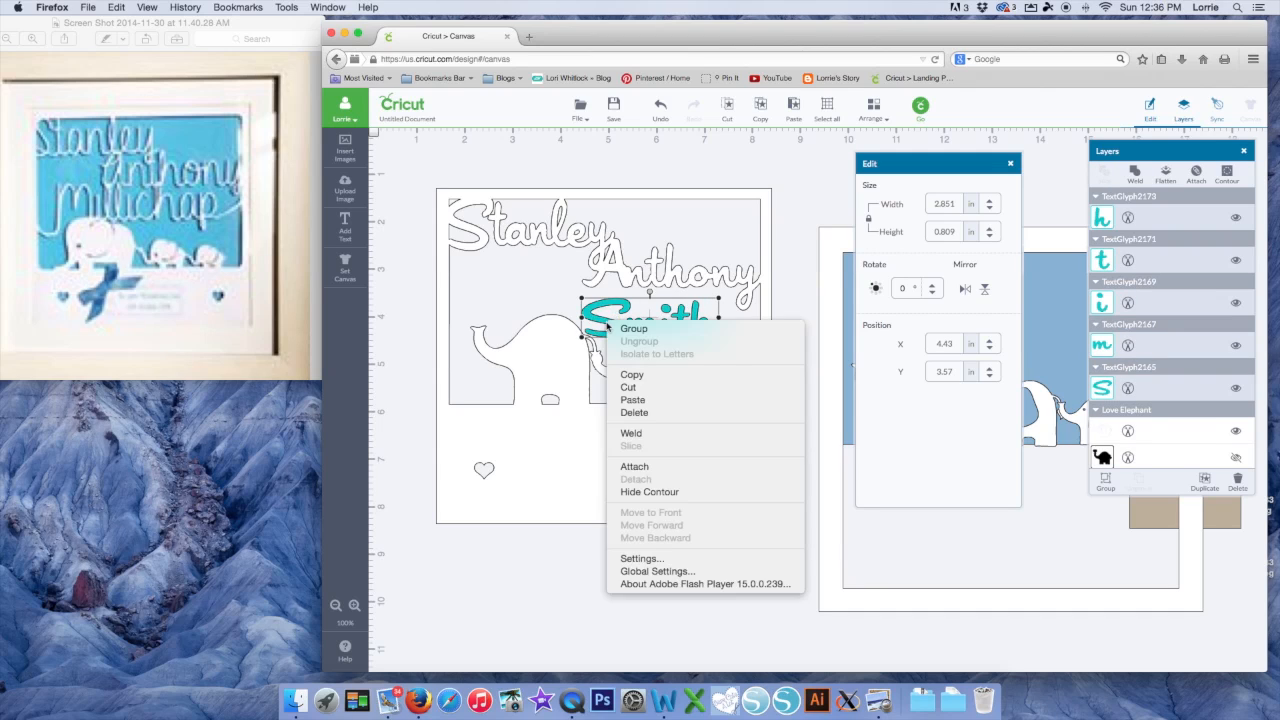
{"action": "left_click", "coordinate": [631, 433]}
{"action": "left_click_drag", "start_coordinate": [671, 337], "coordinate": [590, 285]}
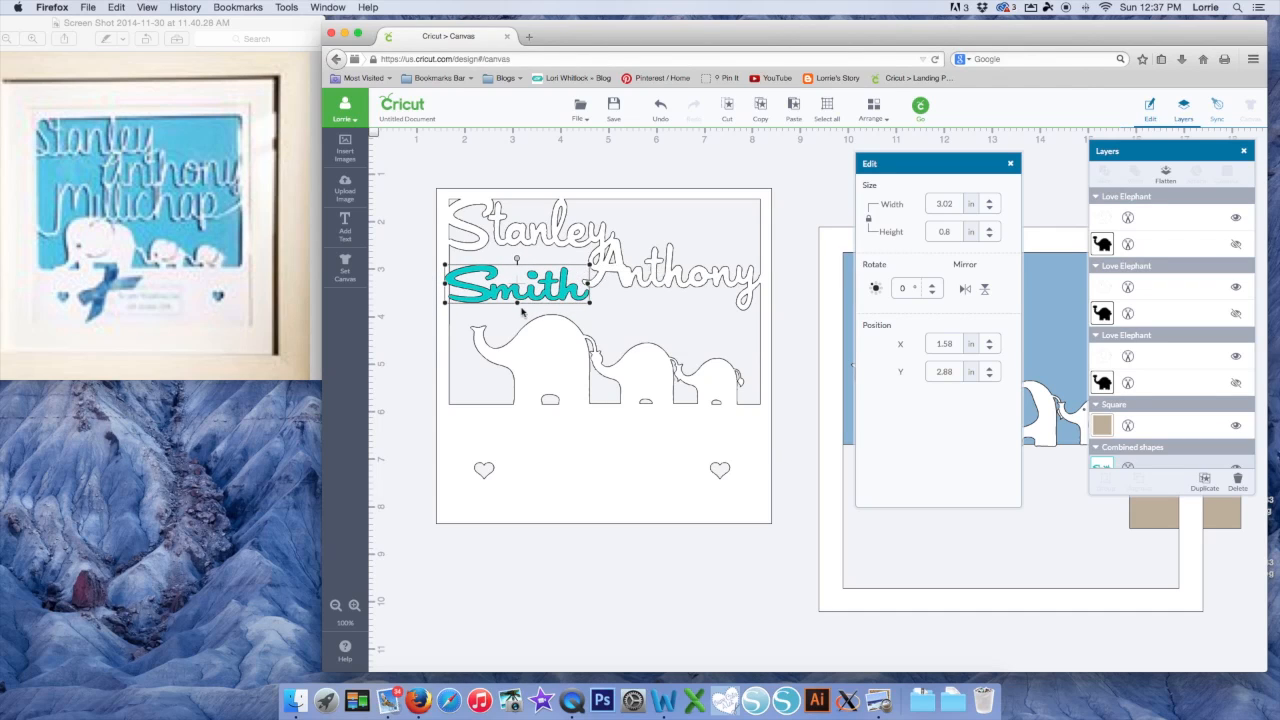
{"action": "left_click_drag", "start_coordinate": [519, 306], "coordinate": [592, 310]}
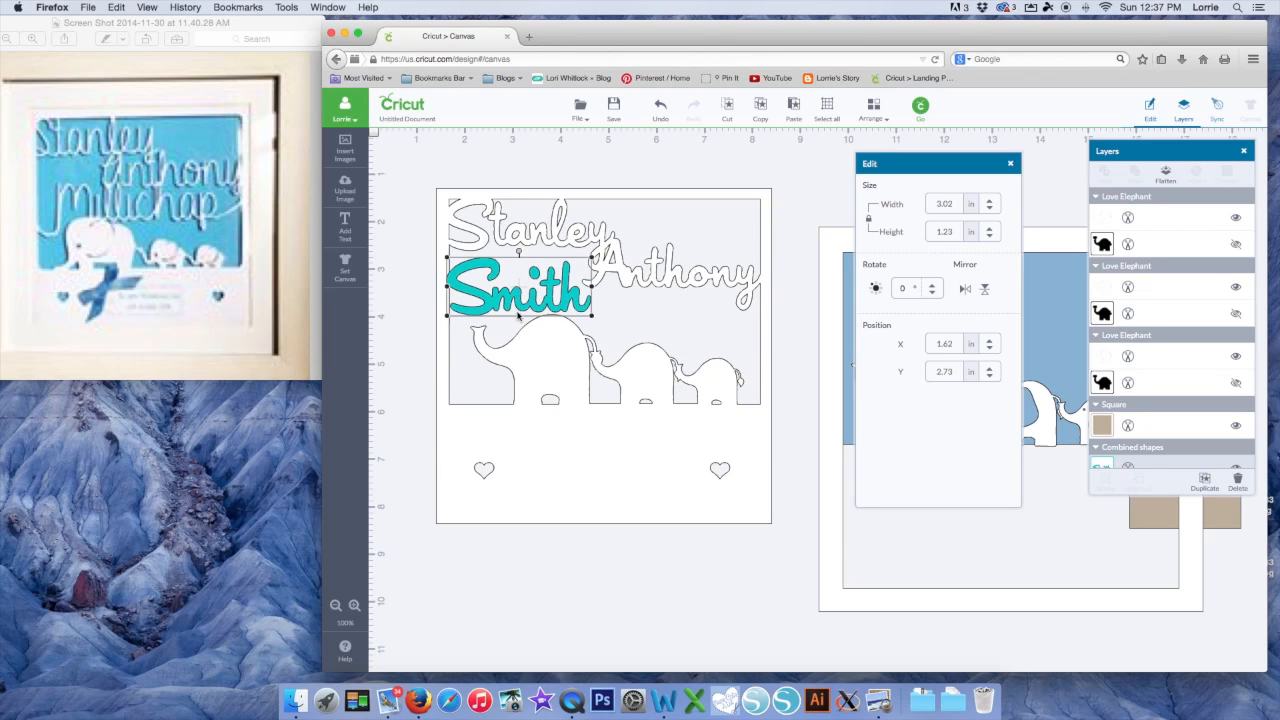
{"action": "left_click_drag", "start_coordinate": [518, 316], "coordinate": [516, 303]}
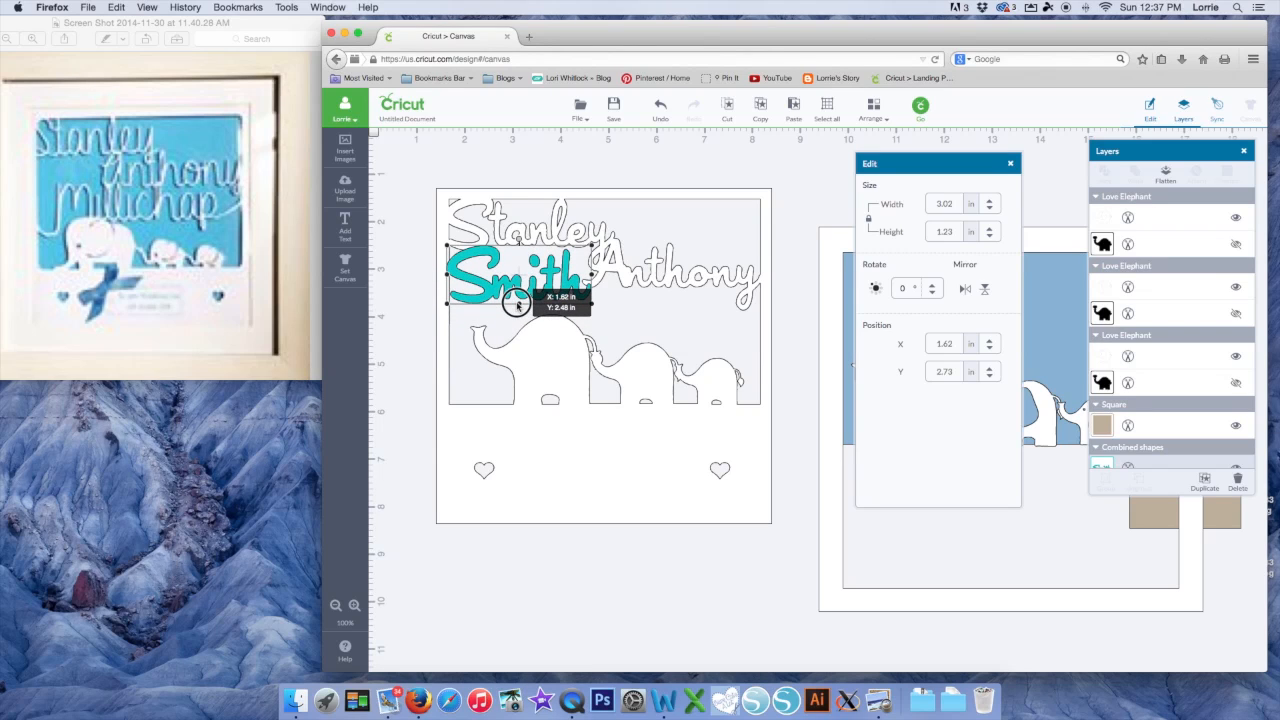
{"action": "left_click_drag", "start_coordinate": [516, 303], "coordinate": [600, 283]}
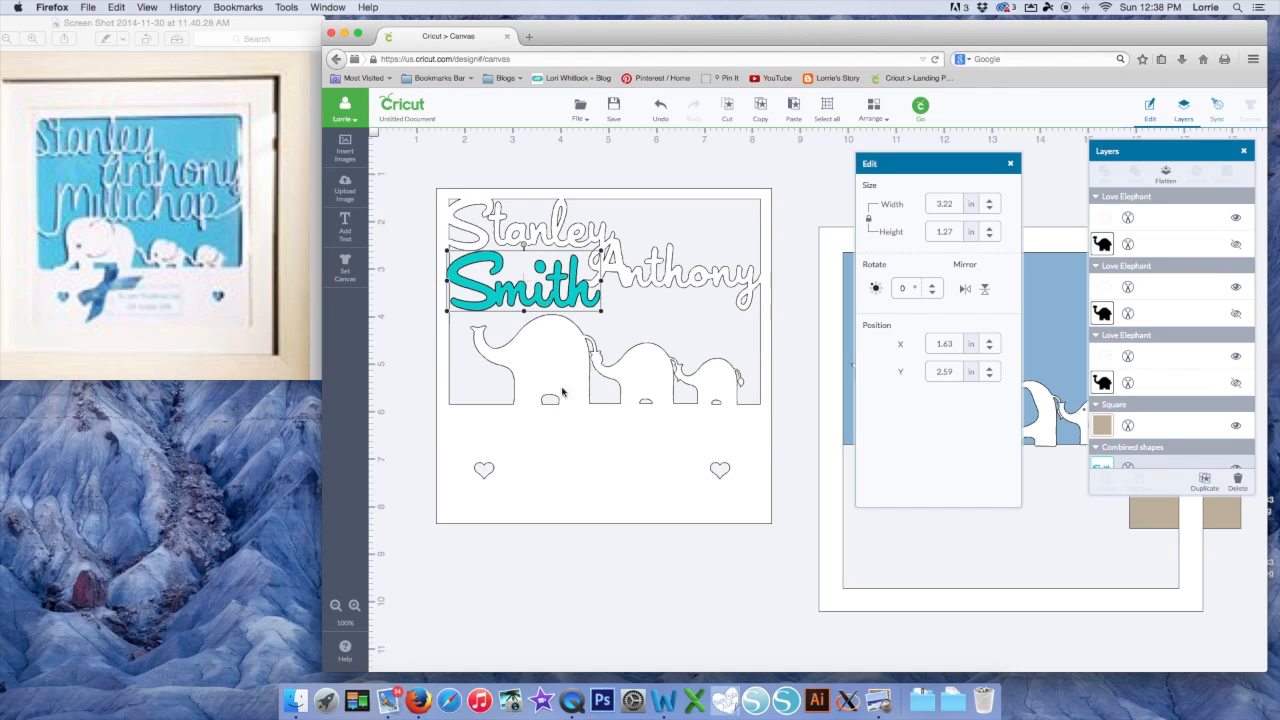
Select the frame with the teal Smith text and weld them into one outline
{"action": "left_click", "coordinate": [568, 450], "text": "shift"}
{"action": "right_click", "coordinate": [566, 446]}
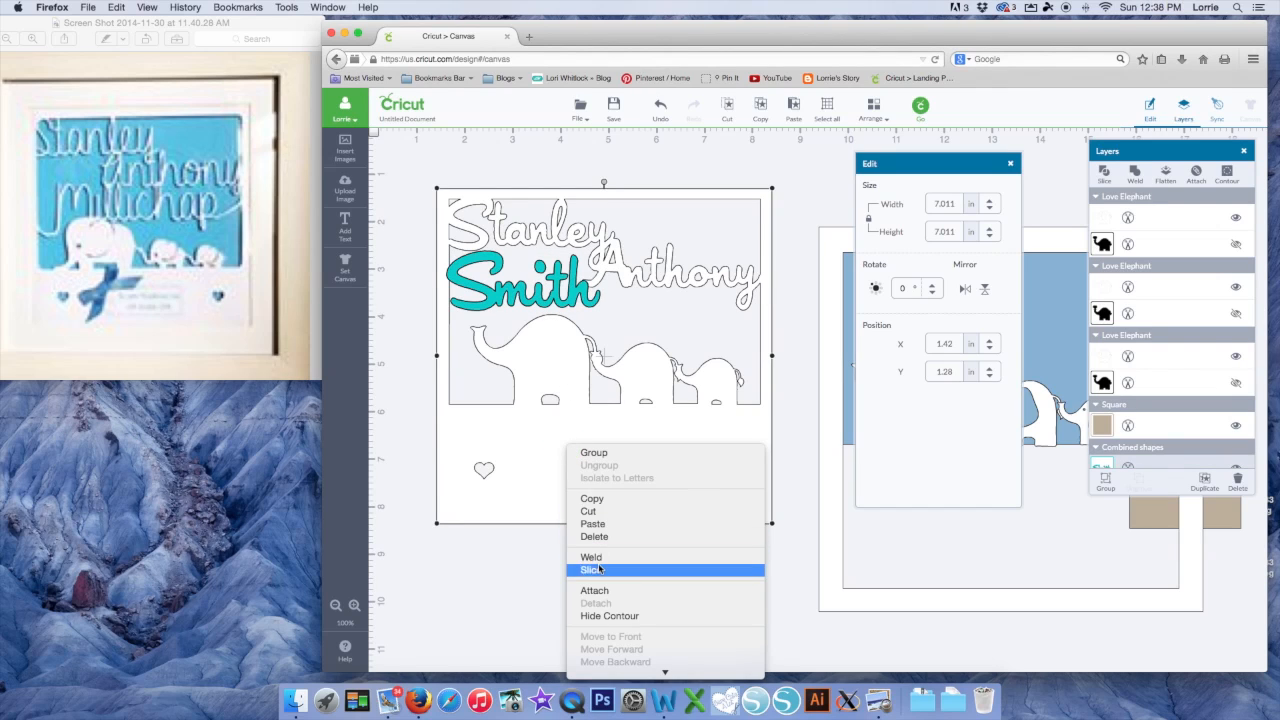
{"action": "left_click", "coordinate": [595, 557]}
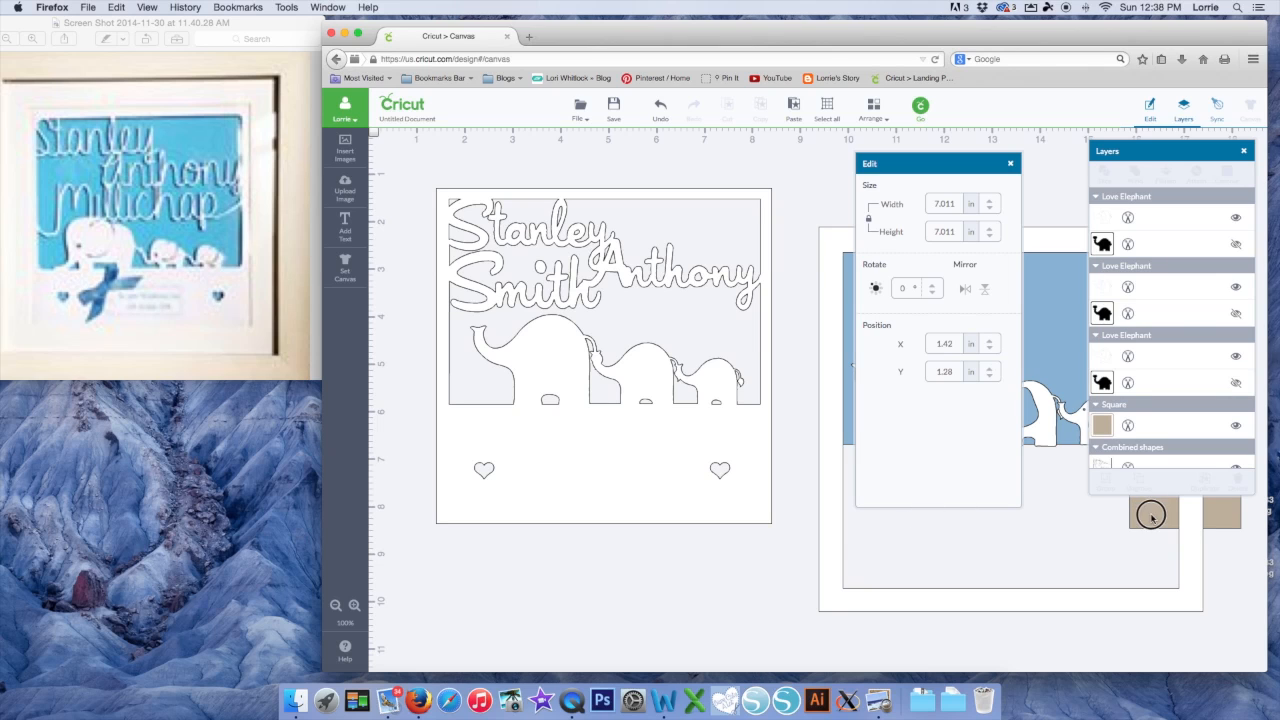
Bring the tan rectangle to the front and place it between the two hearts
{"action": "left_click", "coordinate": [1224, 518]}
{"action": "left_click_drag", "start_coordinate": [1224, 518], "coordinate": [631, 592]}
{"action": "left_click", "coordinate": [873, 108]}
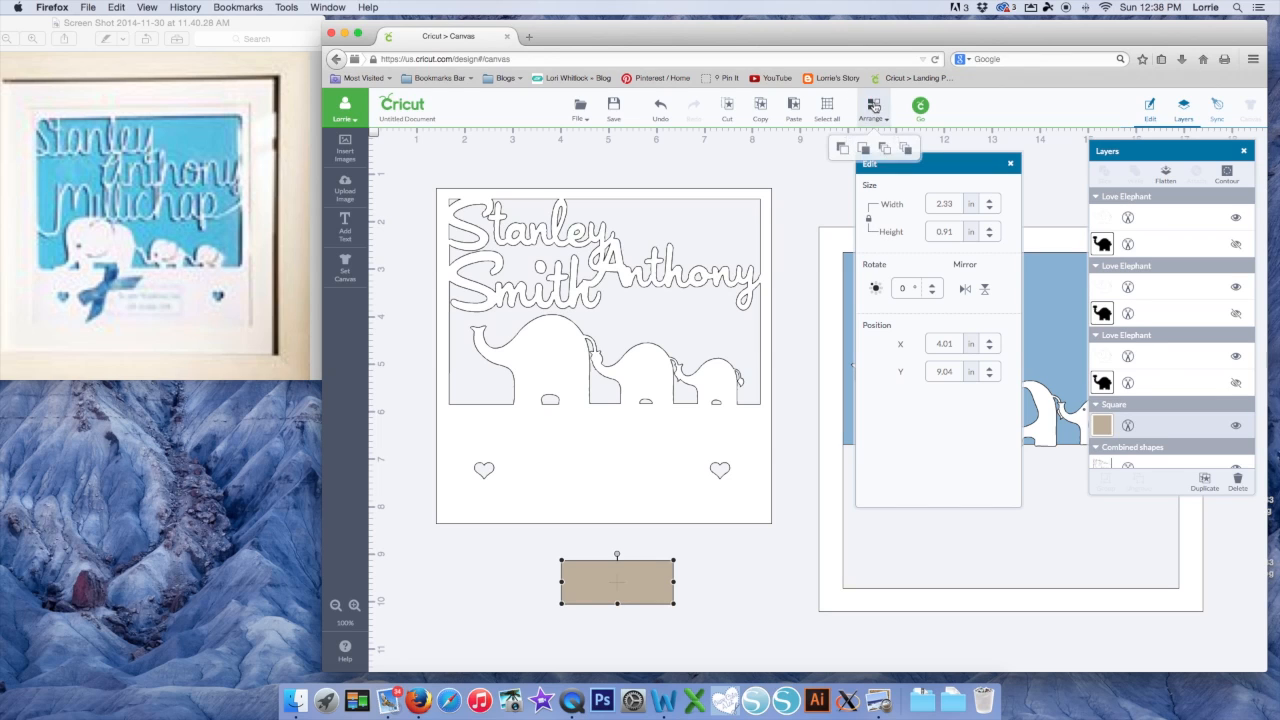
{"action": "left_click", "coordinate": [905, 150]}
{"action": "left_click_drag", "start_coordinate": [633, 590], "coordinate": [624, 483]}
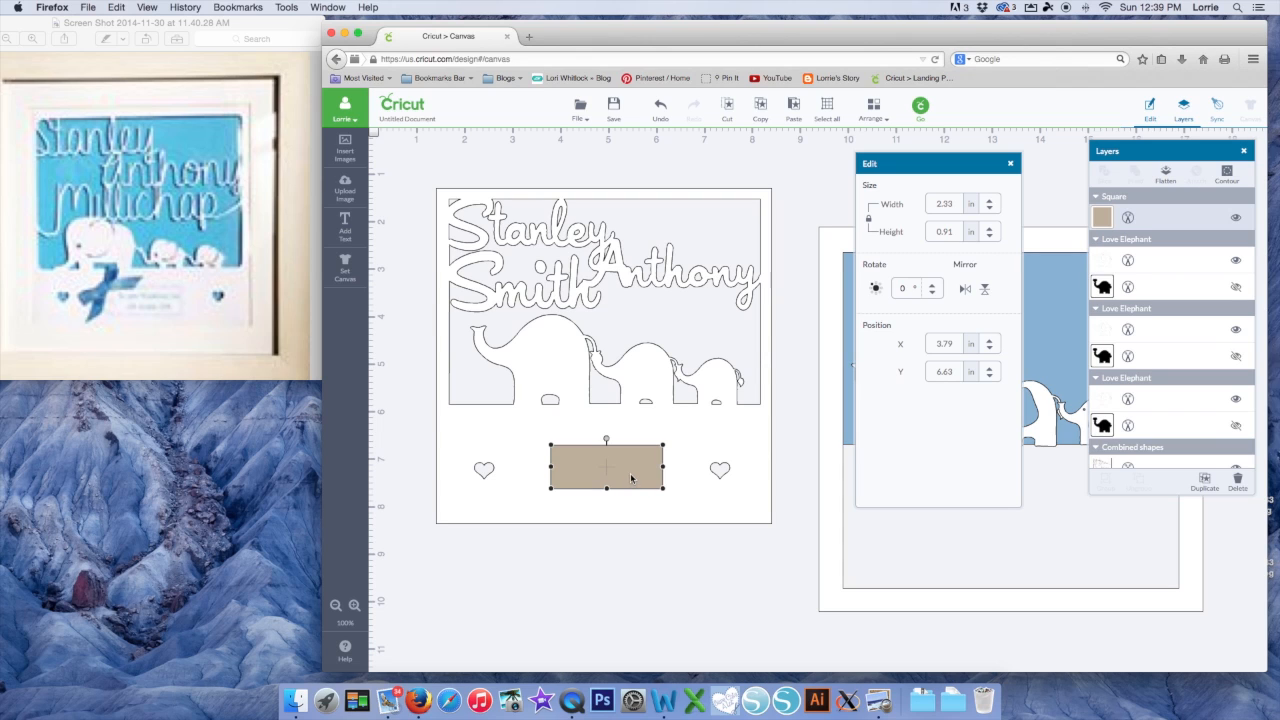
Slice the tan rectangle out of the frame to create the plaque window
{"action": "left_click", "coordinate": [690, 463], "text": "shift"}
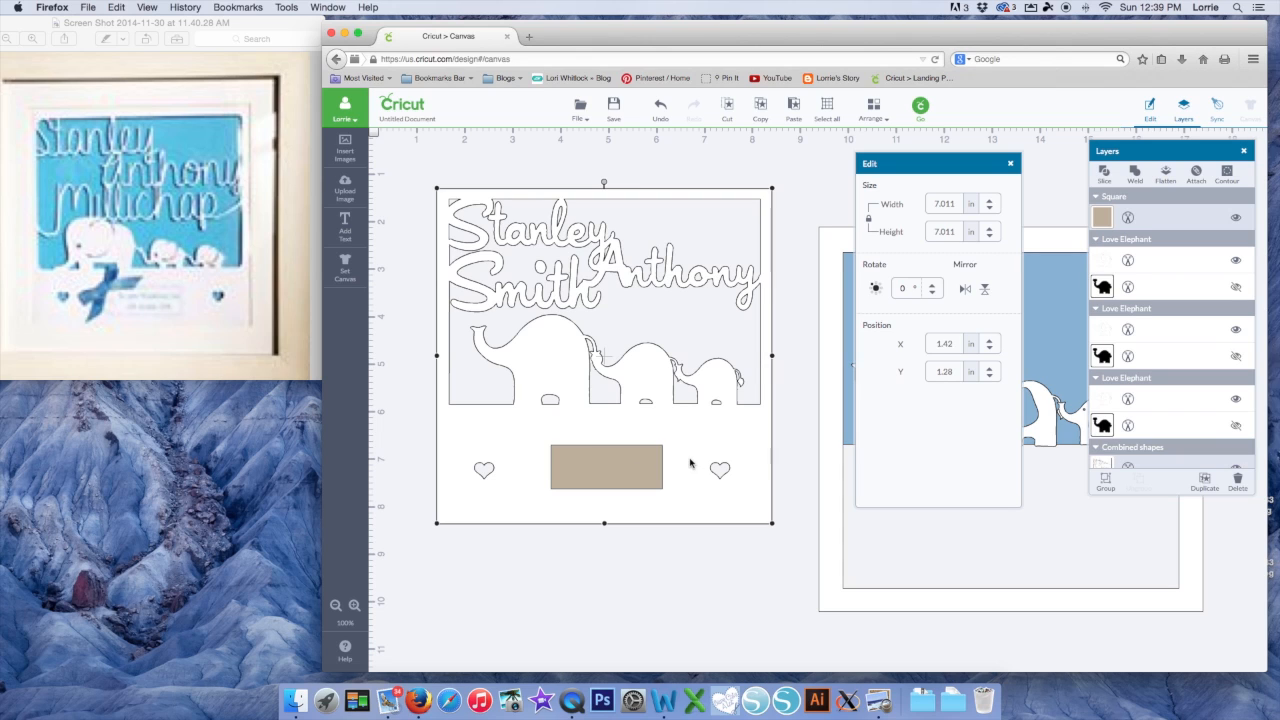
{"action": "right_click", "coordinate": [624, 463]}
{"action": "left_click", "coordinate": [659, 586]}
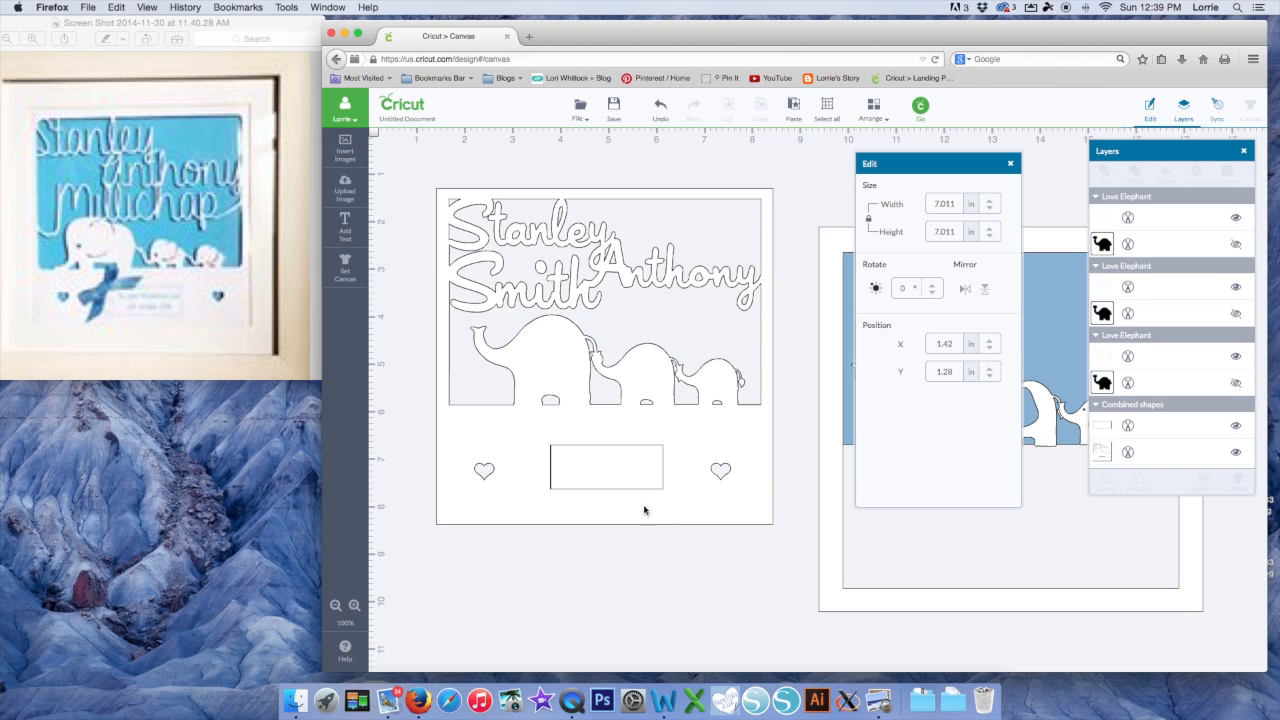
Move the cut-out rectangle below the frame and enlarge it to about 2.83 × 1.11 in
{"action": "left_click_drag", "start_coordinate": [620, 480], "coordinate": [628, 592]}
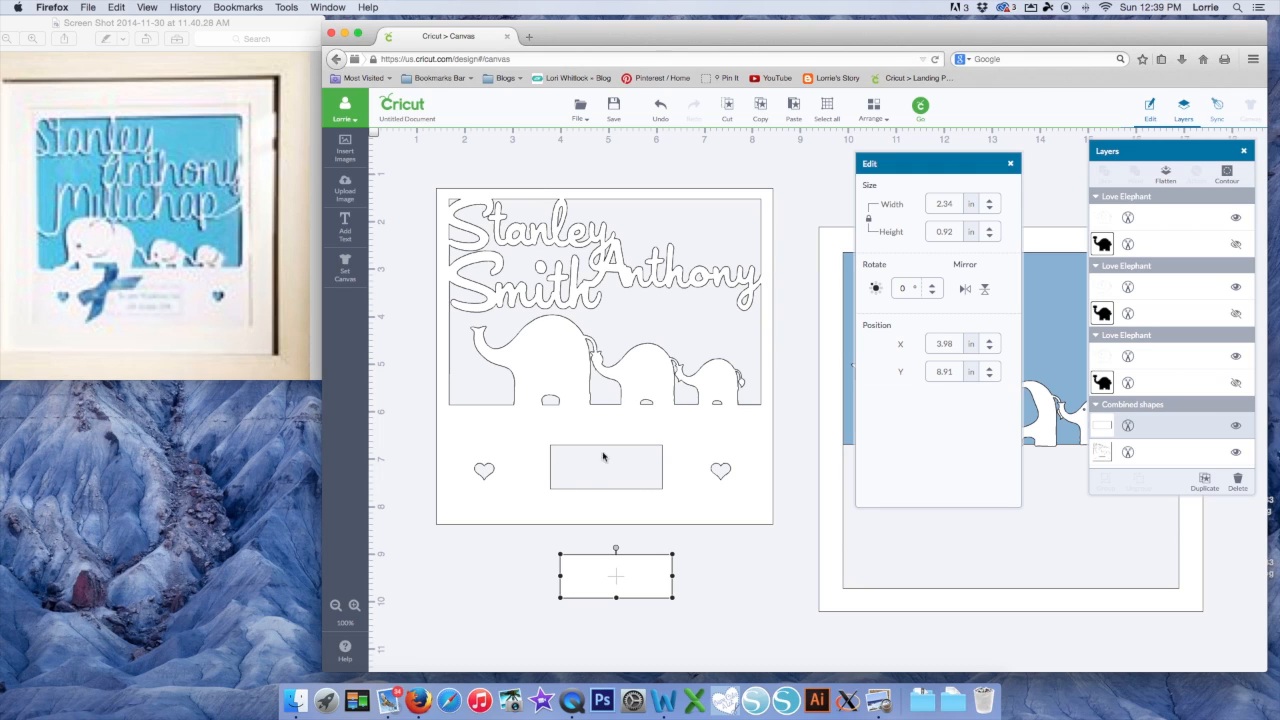
{"action": "left_click_drag", "start_coordinate": [628, 579], "coordinate": [628, 570]}
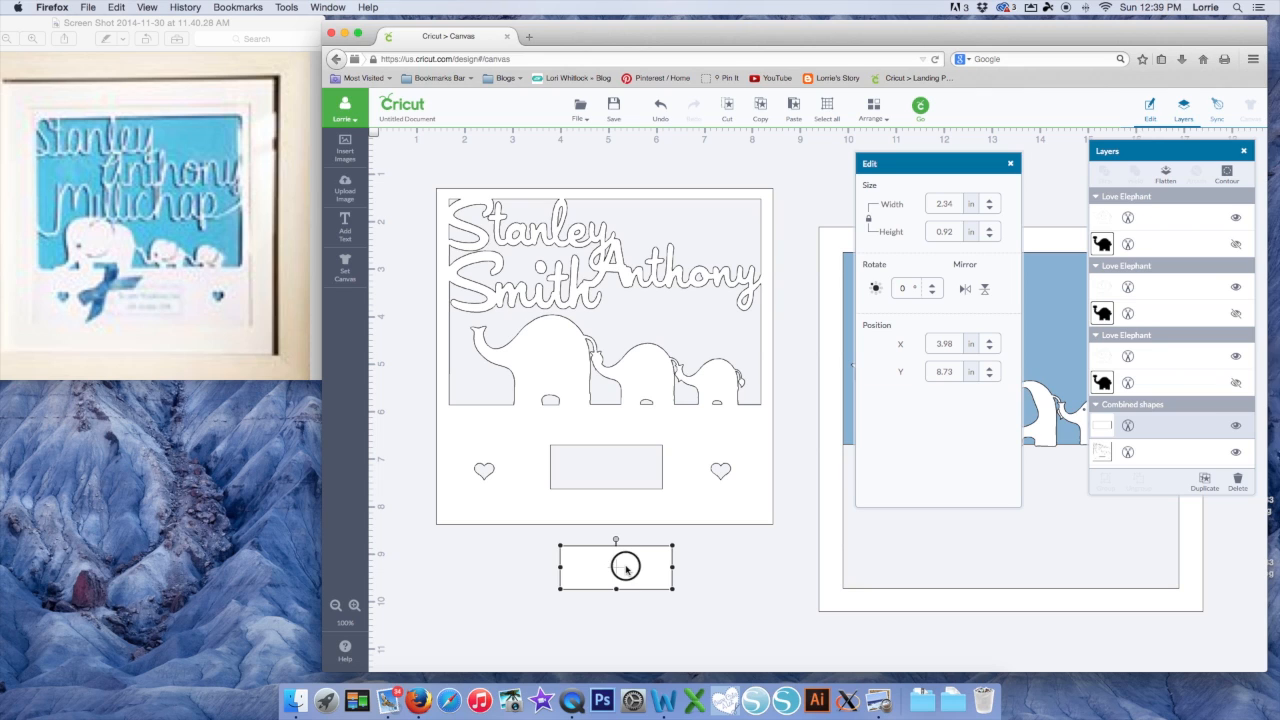
{"action": "mouse_move", "coordinate": [672, 590]}
{"action": "left_mouse_down"}
{"action": "mouse_move", "coordinate": [696, 603]}
{"action": "mouse_move", "coordinate": [661, 555]}
{"action": "mouse_move", "coordinate": [655, 484]}
{"action": "mouse_move", "coordinate": [656, 596]}
{"action": "left_mouse_up"}
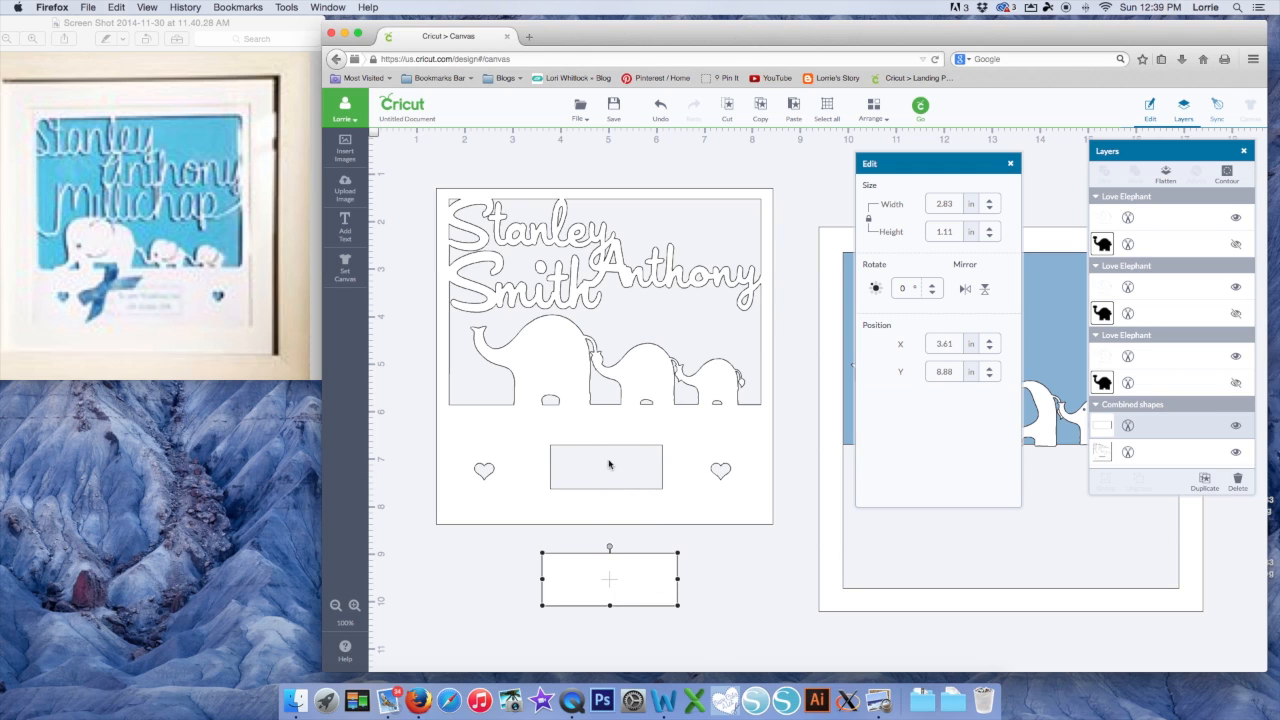
Center the white square and blue elephant backing behind the frame, moving the plaque aside
{"action": "left_click_drag", "start_coordinate": [839, 453], "coordinate": [783, 435]}
{"action": "left_click_drag", "start_coordinate": [637, 568], "coordinate": [885, 625]}
{"action": "left_click_drag", "start_coordinate": [848, 582], "coordinate": [499, 535]}
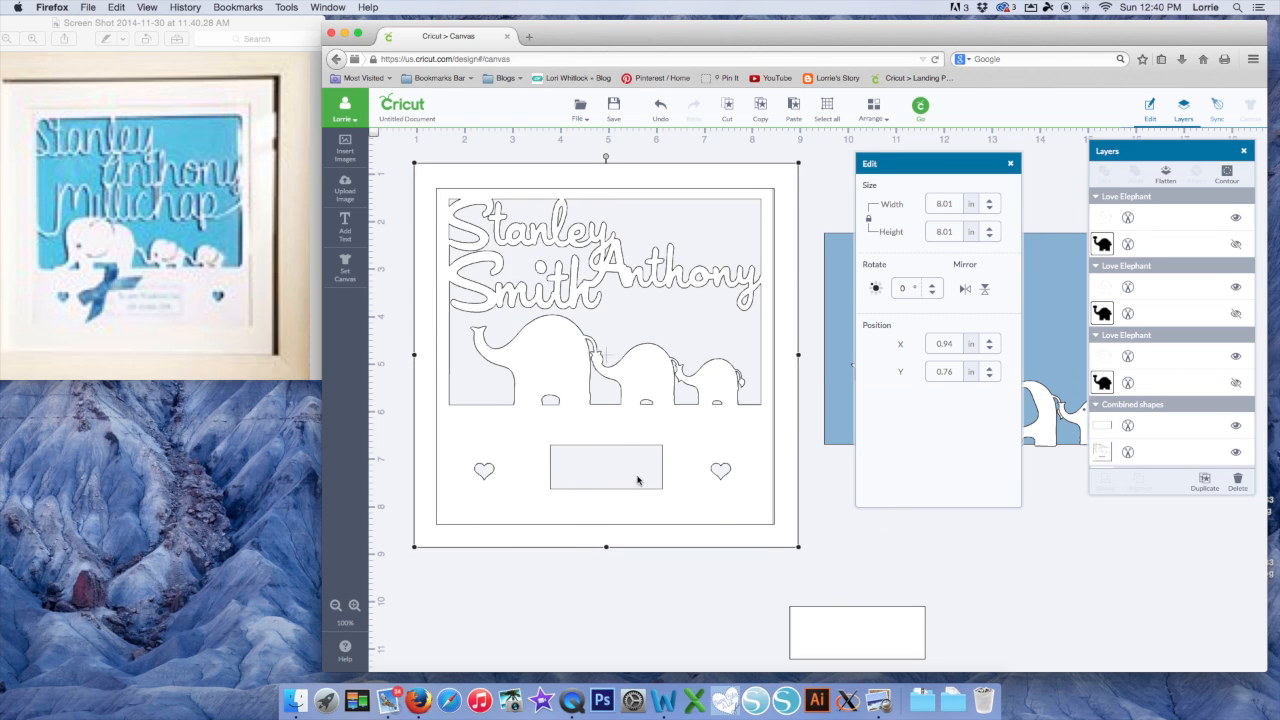
{"action": "left_click_drag", "start_coordinate": [839, 413], "coordinate": [457, 373]}
{"action": "left_click_drag", "start_coordinate": [1040, 432], "coordinate": [966, 562]}
Bring the small, large and middle white elephants to front and place them over their blue-backing shapes
{"action": "left_click", "coordinate": [1010, 164]}
{"action": "left_click_drag", "start_coordinate": [1058, 406], "coordinate": [1017, 414]}
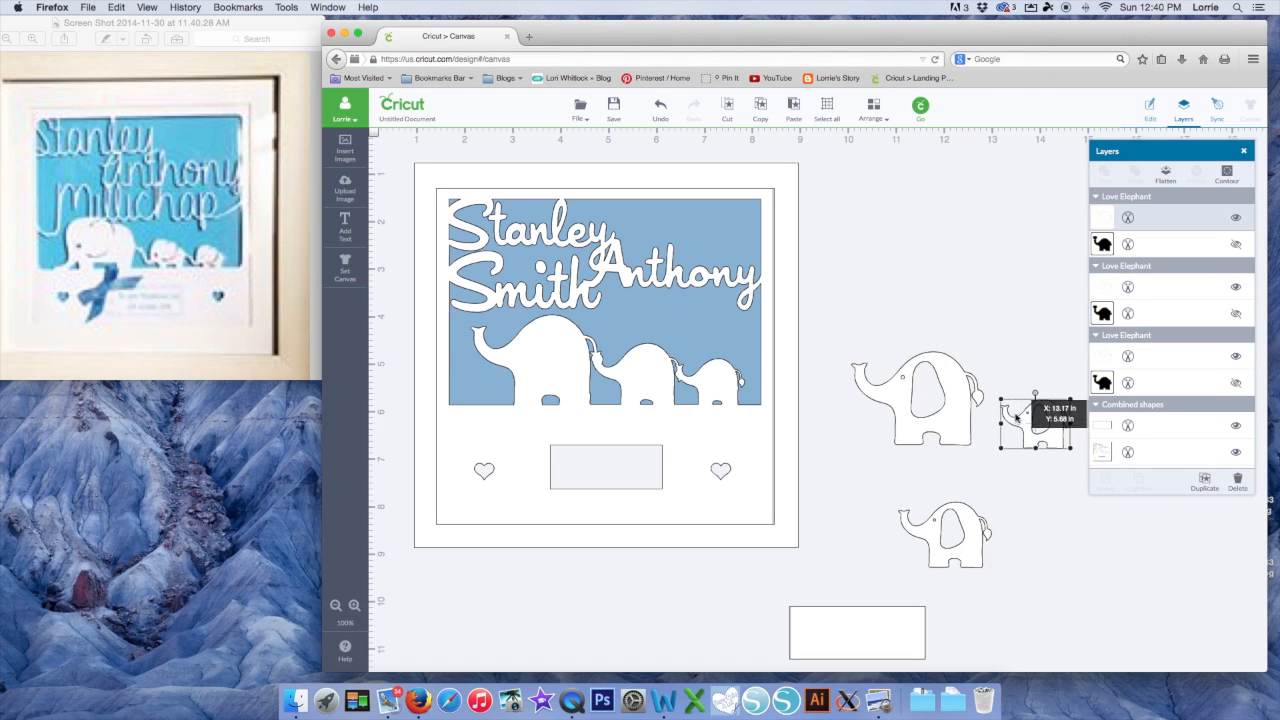
{"action": "left_click", "coordinate": [874, 110]}
{"action": "left_click_drag", "start_coordinate": [1038, 404], "coordinate": [724, 392]}
{"action": "left_click", "coordinate": [957, 400]}
{"action": "left_click", "coordinate": [872, 108]}
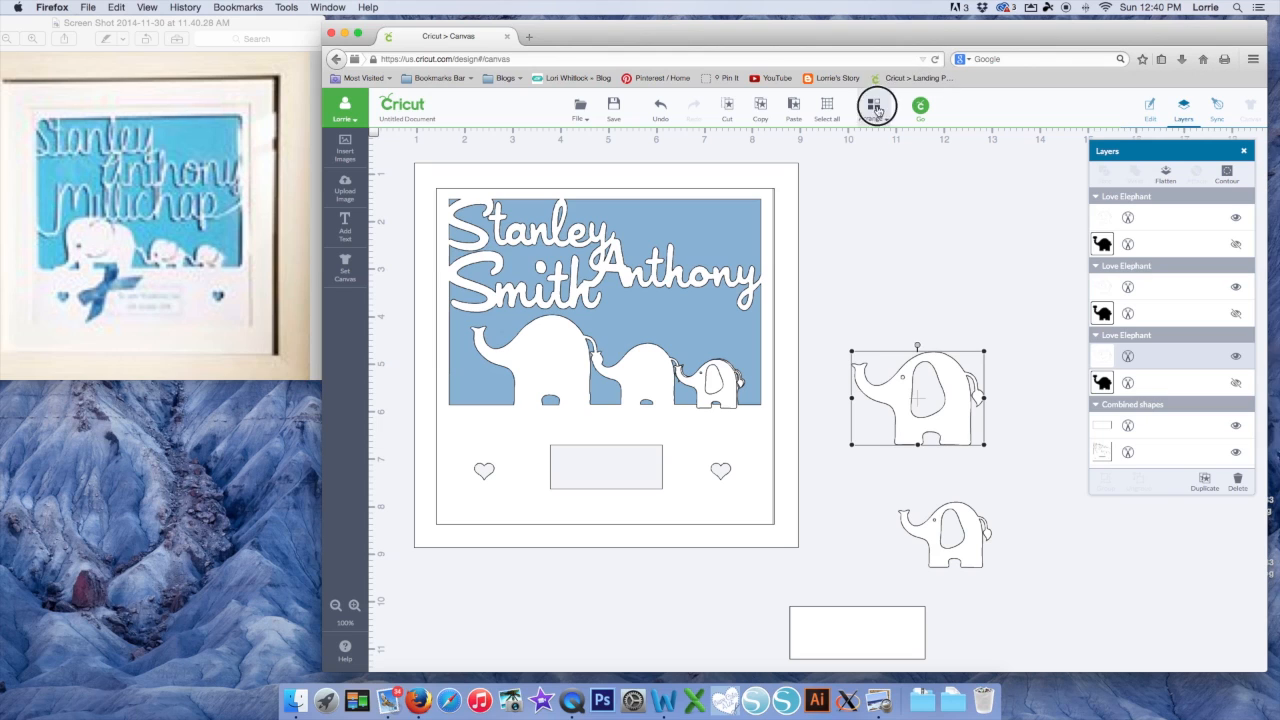
{"action": "left_click_drag", "start_coordinate": [957, 420], "coordinate": [576, 380]}
{"action": "left_click", "coordinate": [980, 533]}
{"action": "left_click", "coordinate": [873, 108]}
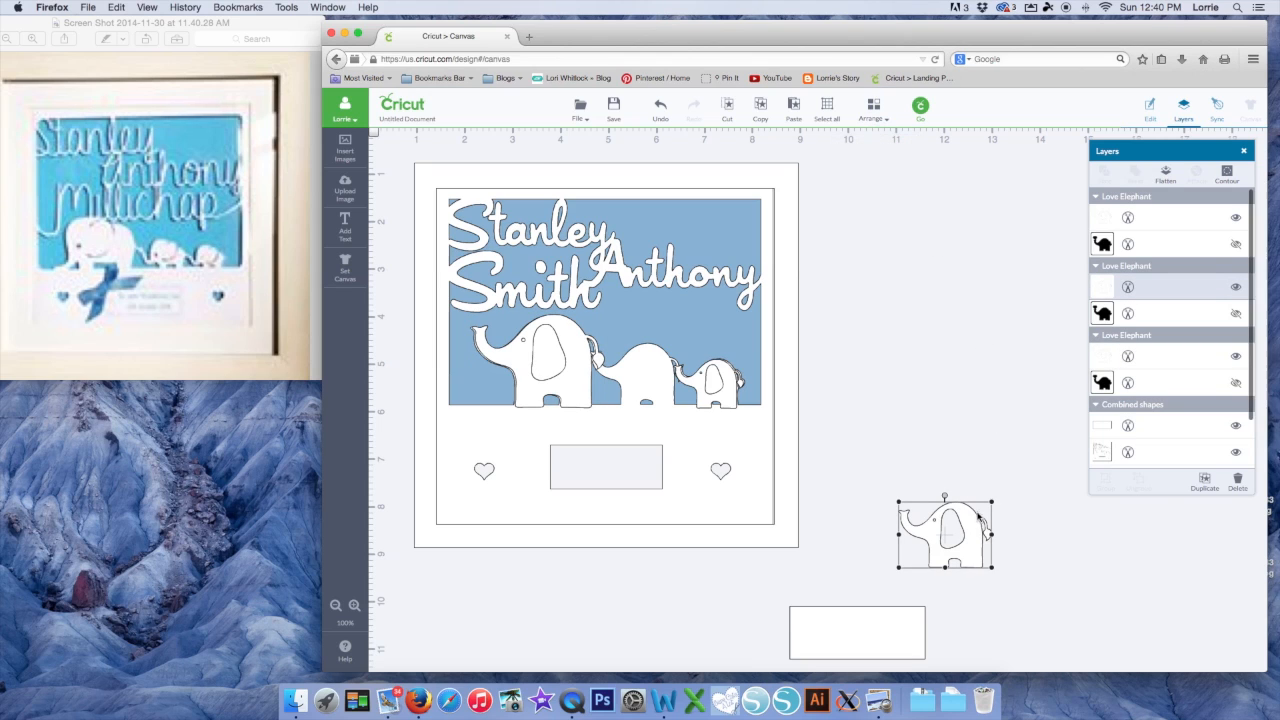
{"action": "left_click_drag", "start_coordinate": [962, 516], "coordinate": [655, 357]}
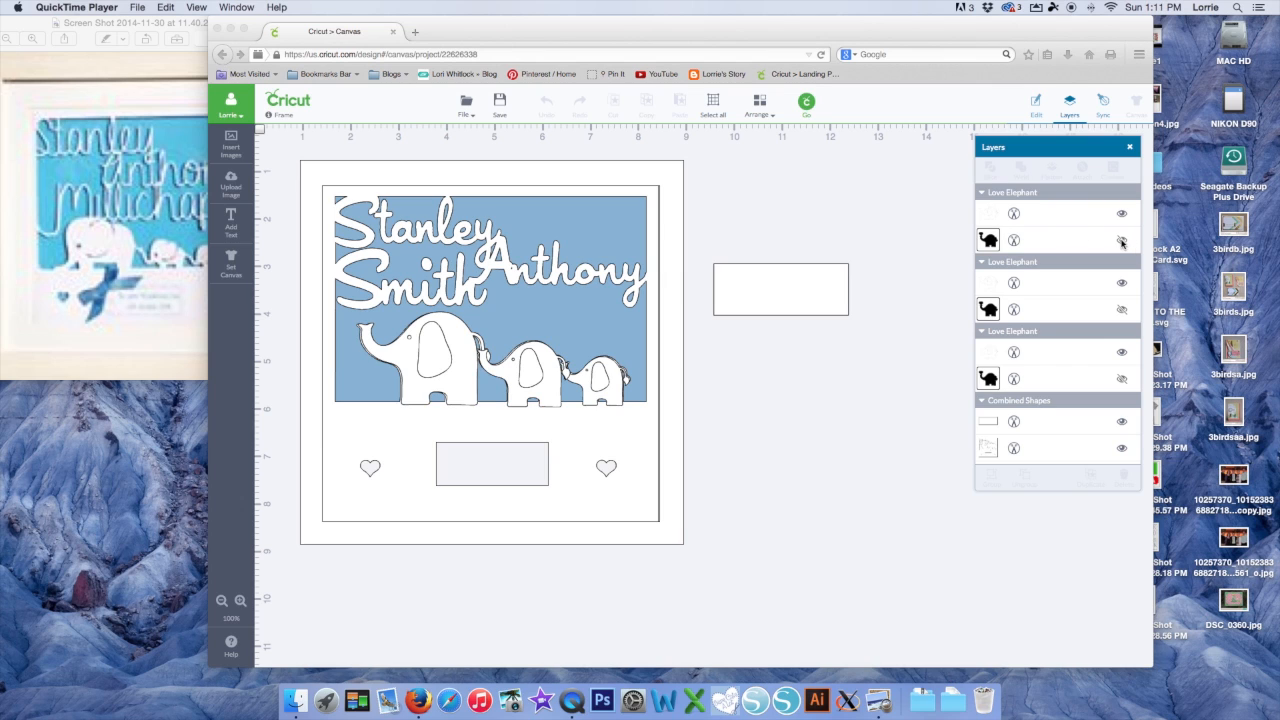
Unhide and delete two of the black elephant silhouette layers
{"action": "left_click", "coordinate": [1121, 241]}
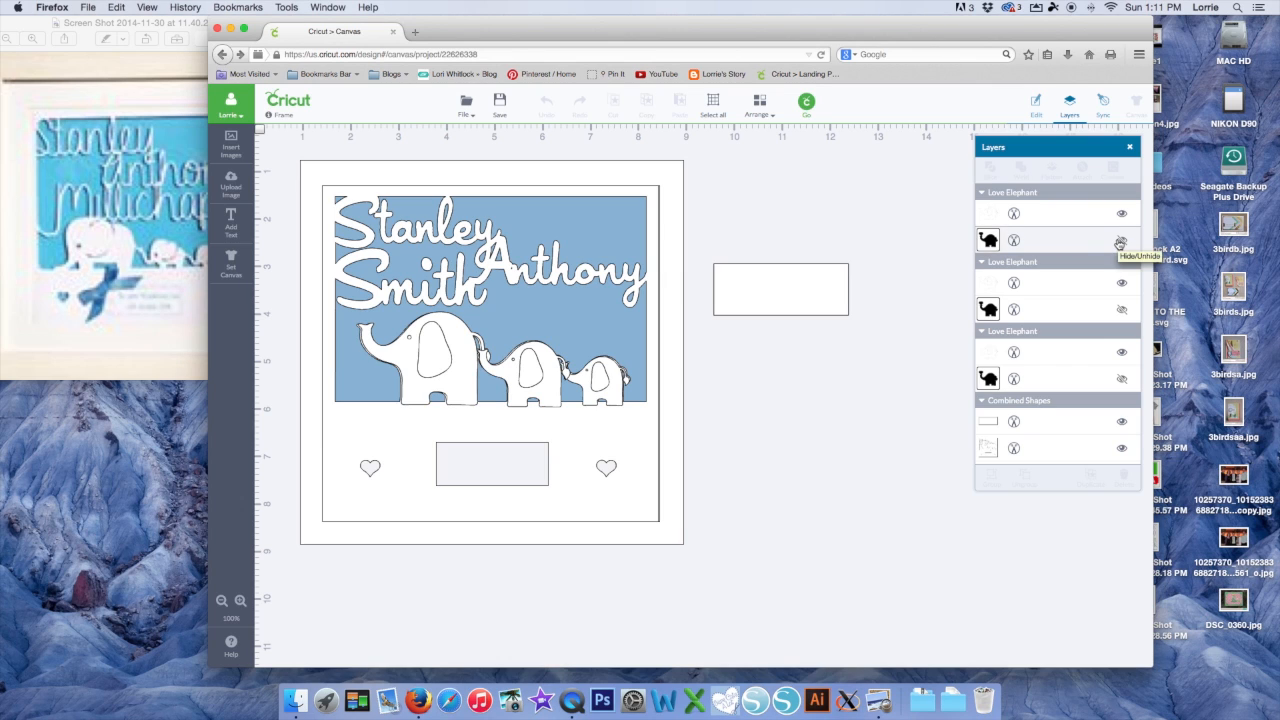
{"action": "left_click", "coordinate": [1122, 242]}
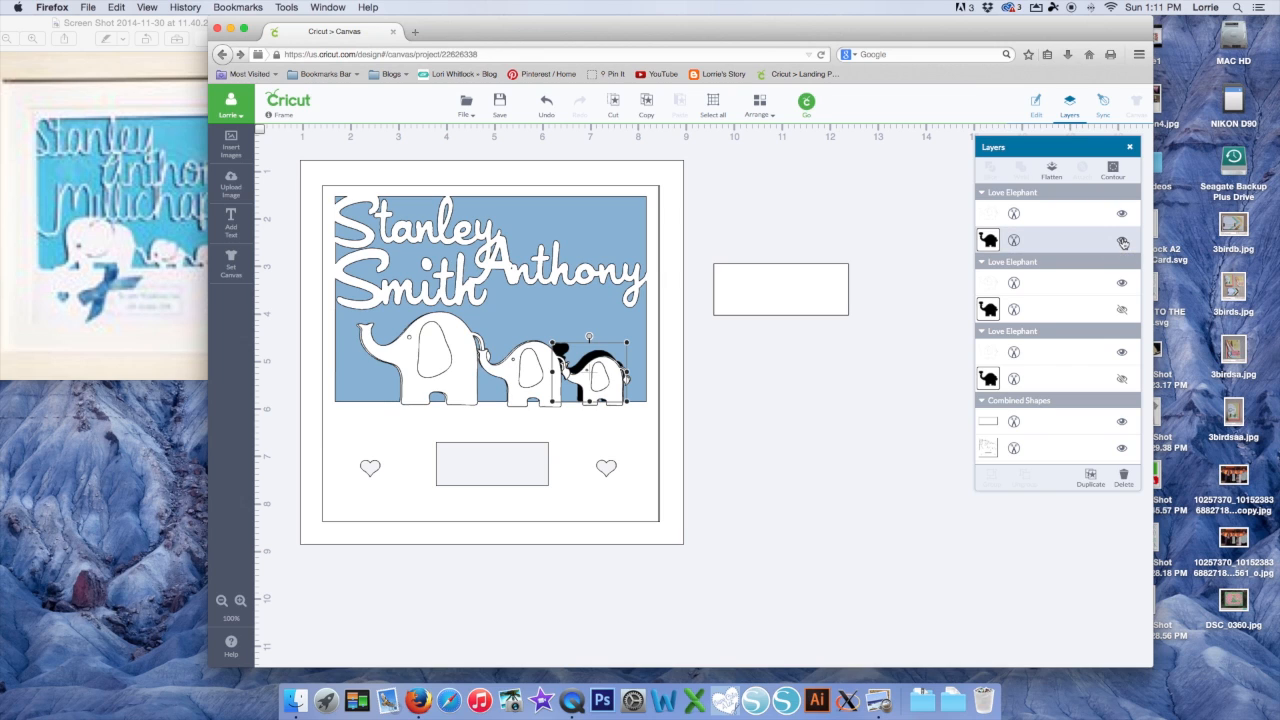
{"action": "left_click", "coordinate": [1123, 481]}
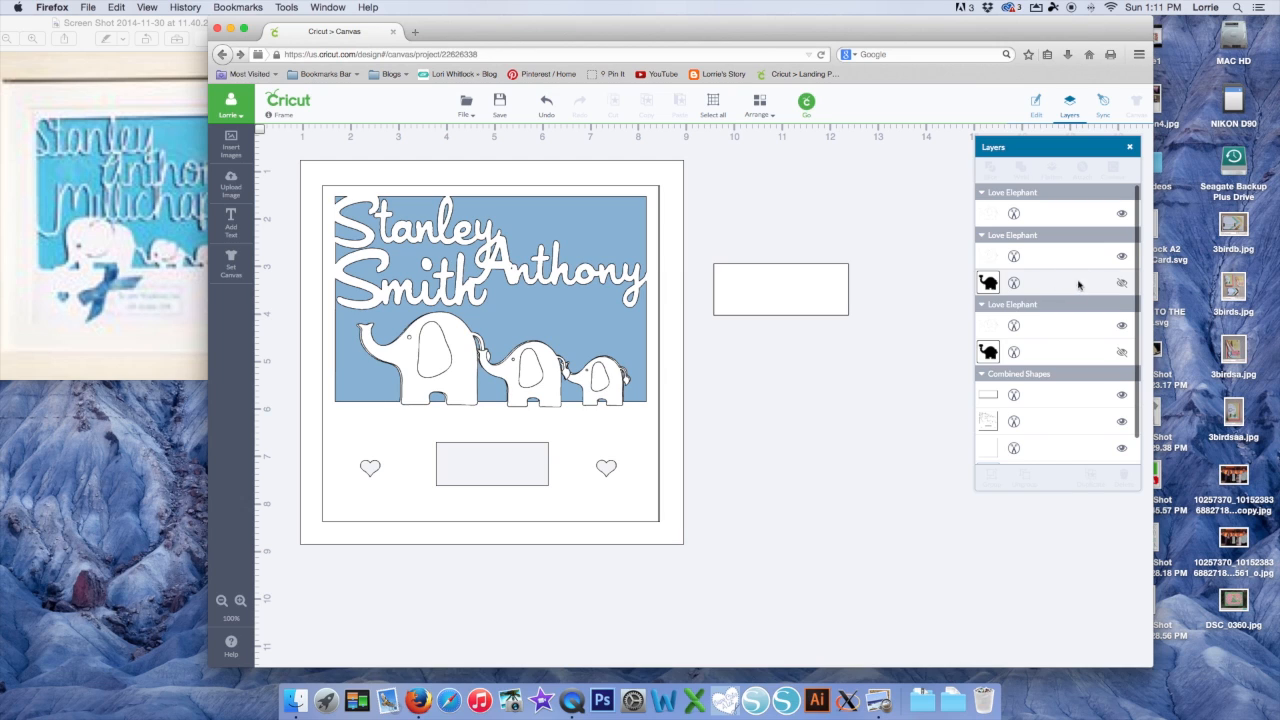
{"action": "left_click", "coordinate": [1121, 284]}
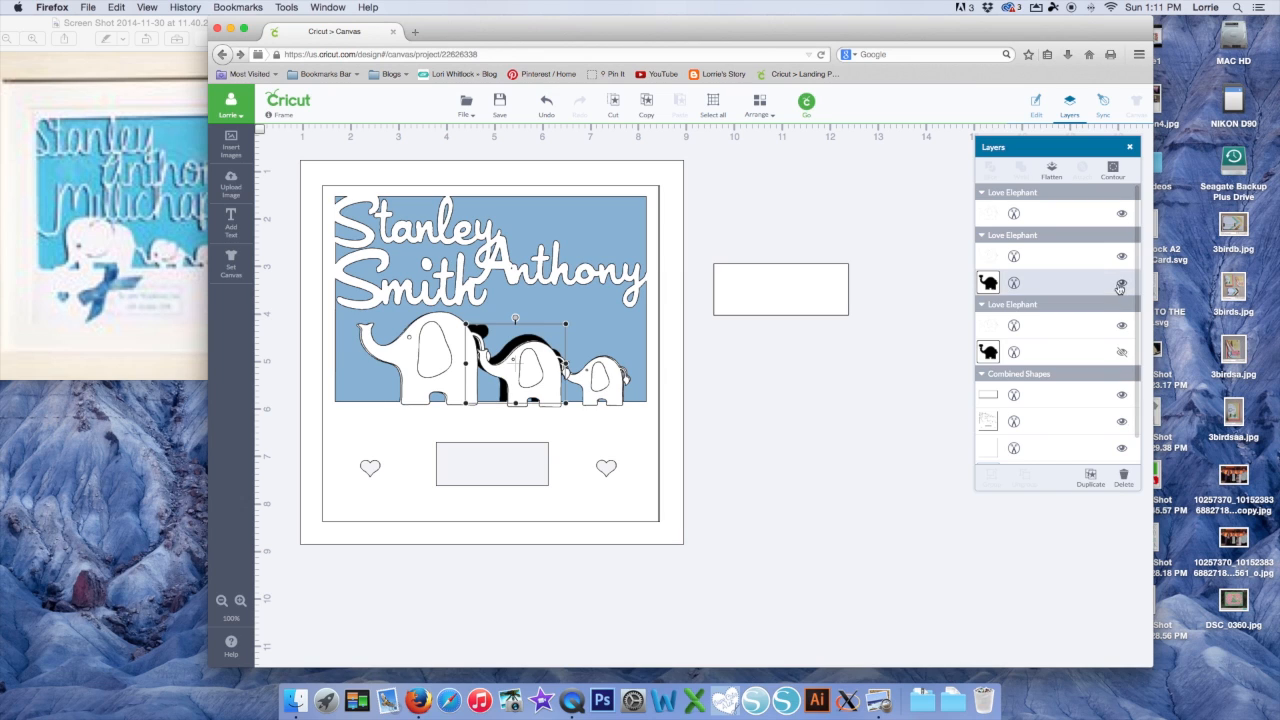
{"action": "left_click", "coordinate": [1125, 468]}
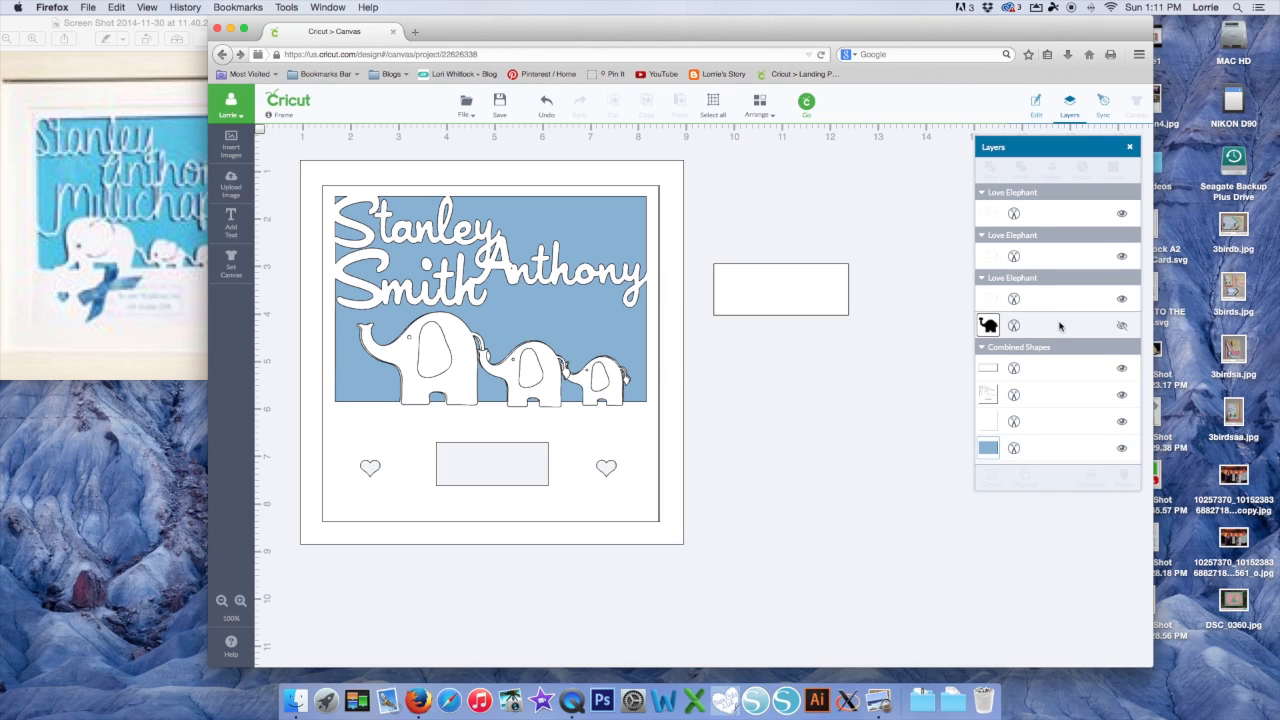
Reveal and delete the last hidden black elephant, then drag the white plaque rectangle next to the frame
{"action": "left_click", "coordinate": [1122, 326]}
{"action": "left_click", "coordinate": [1123, 476]}
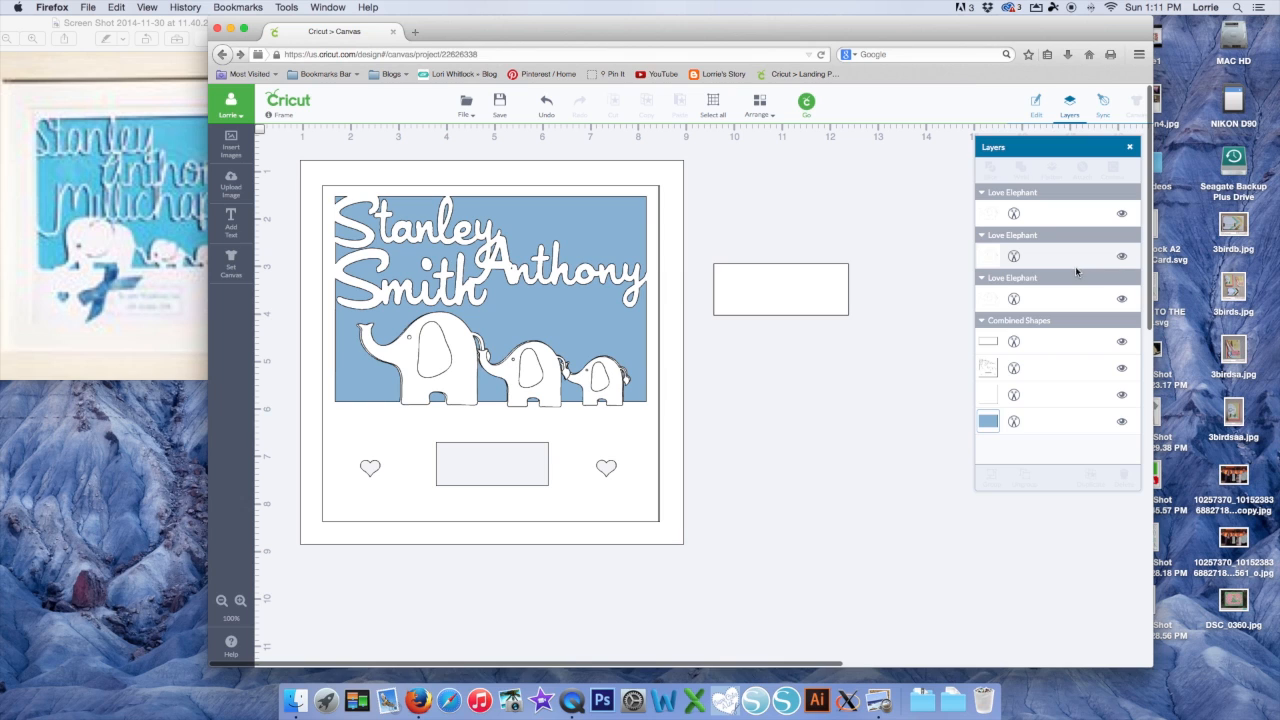
{"action": "left_click_drag", "start_coordinate": [813, 272], "coordinate": [829, 297]}
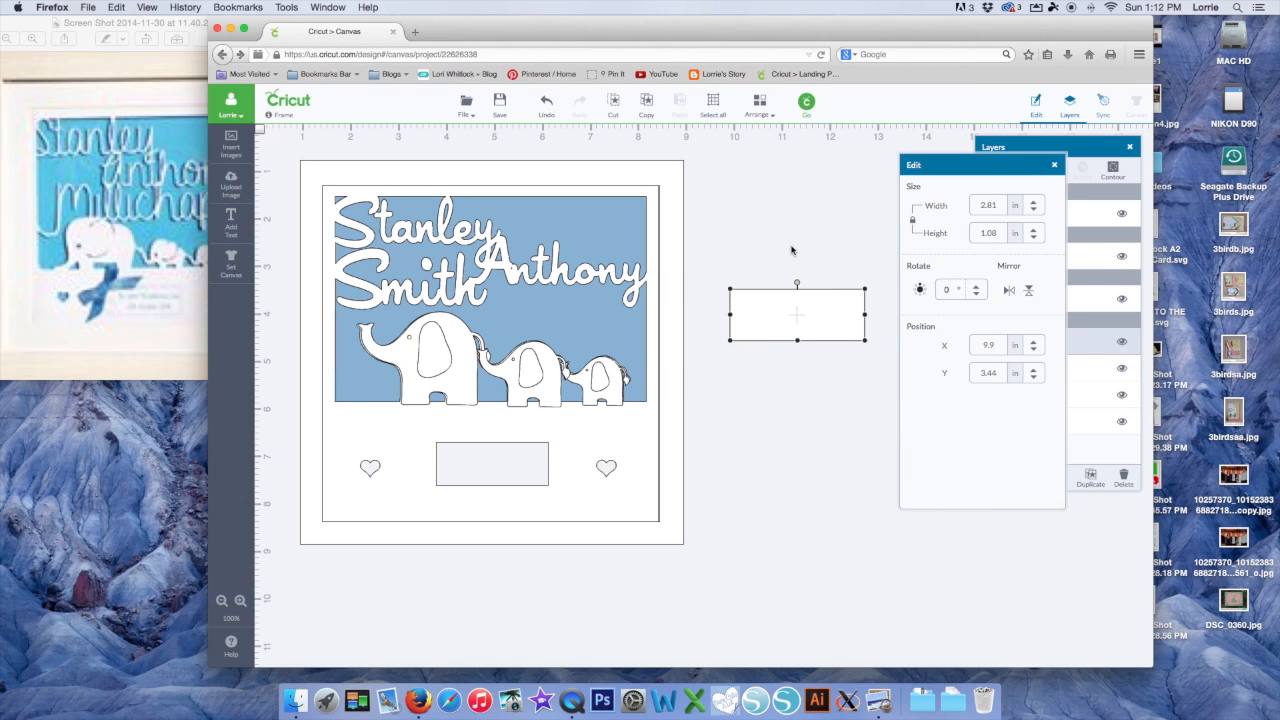
{"action": "left_click_drag", "start_coordinate": [795, 311], "coordinate": [786, 342]}
{"action": "left_click", "coordinate": [228, 226]}
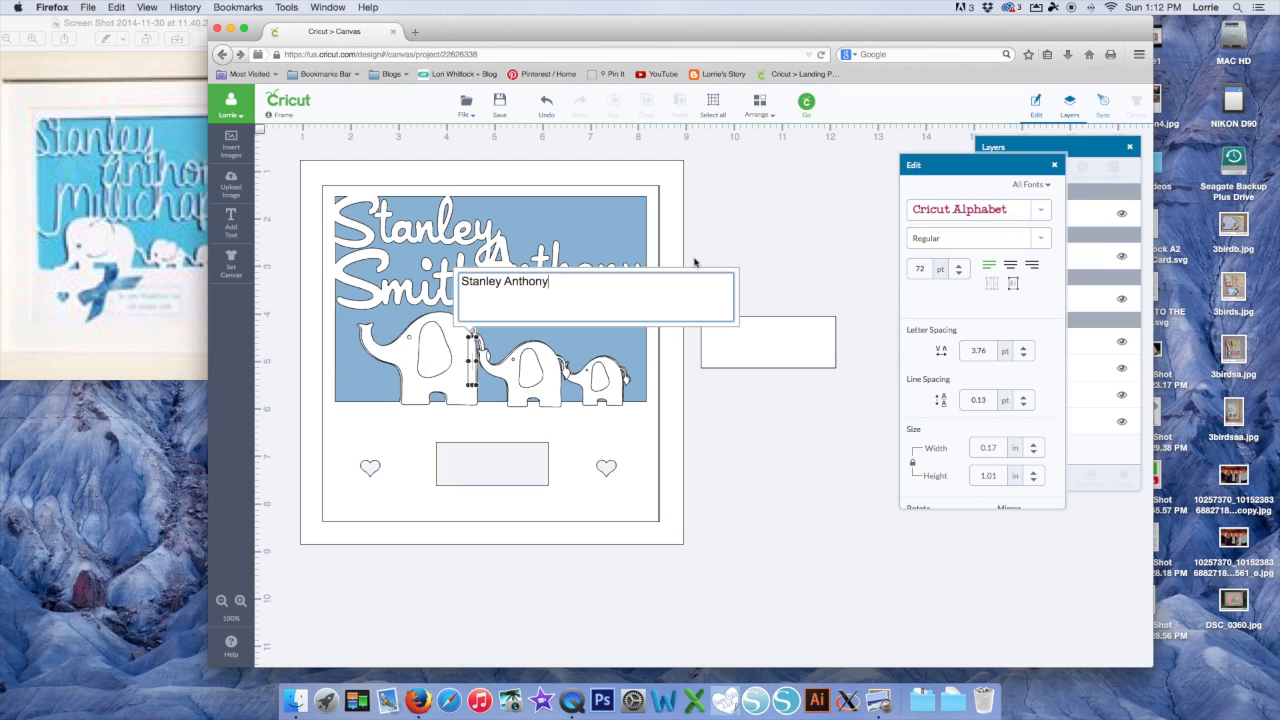
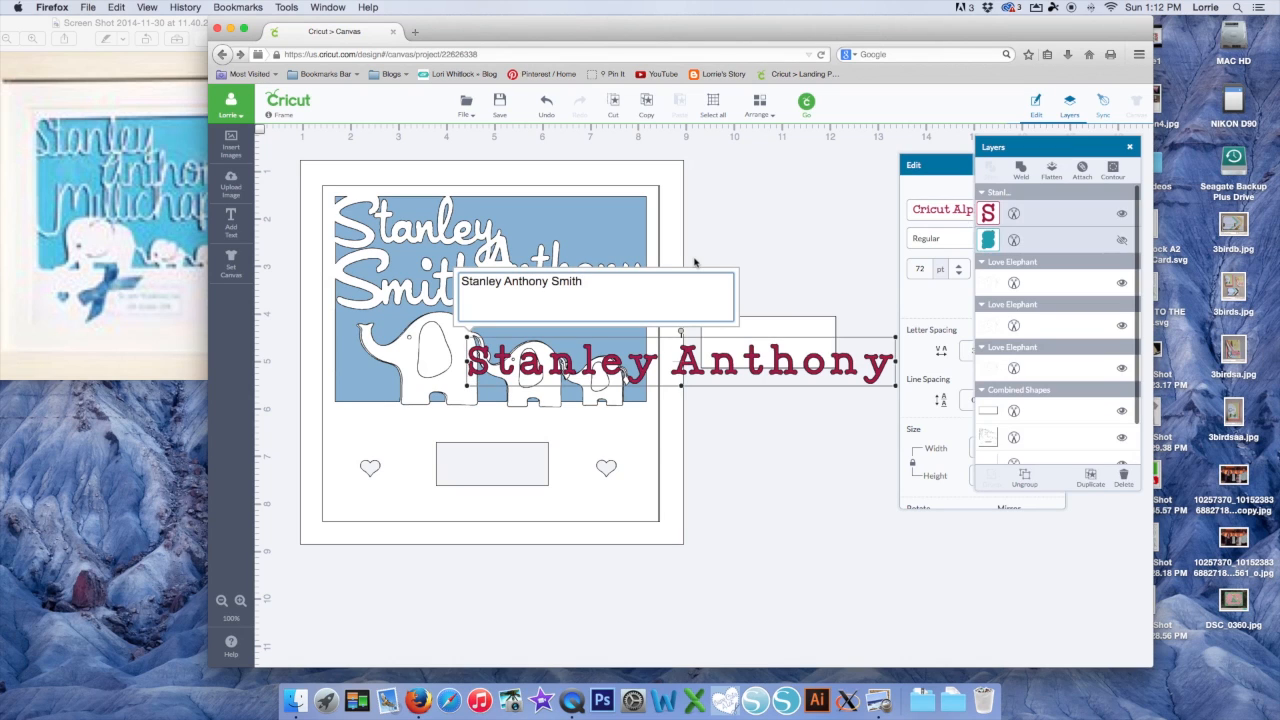
{"action": "key", "text": "Return"}
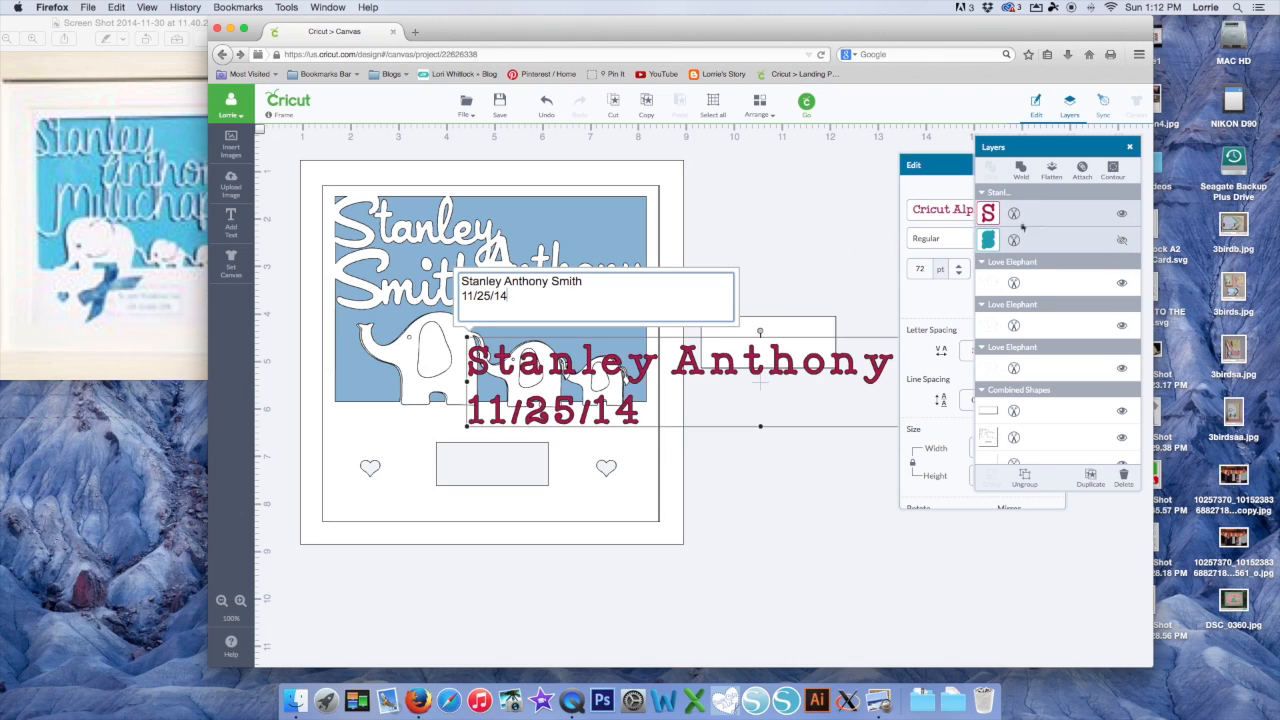
Filter the fonts to Has a Writing Style so Cricut Alphabet uses its writing style
{"action": "left_click", "coordinate": [950, 168]}
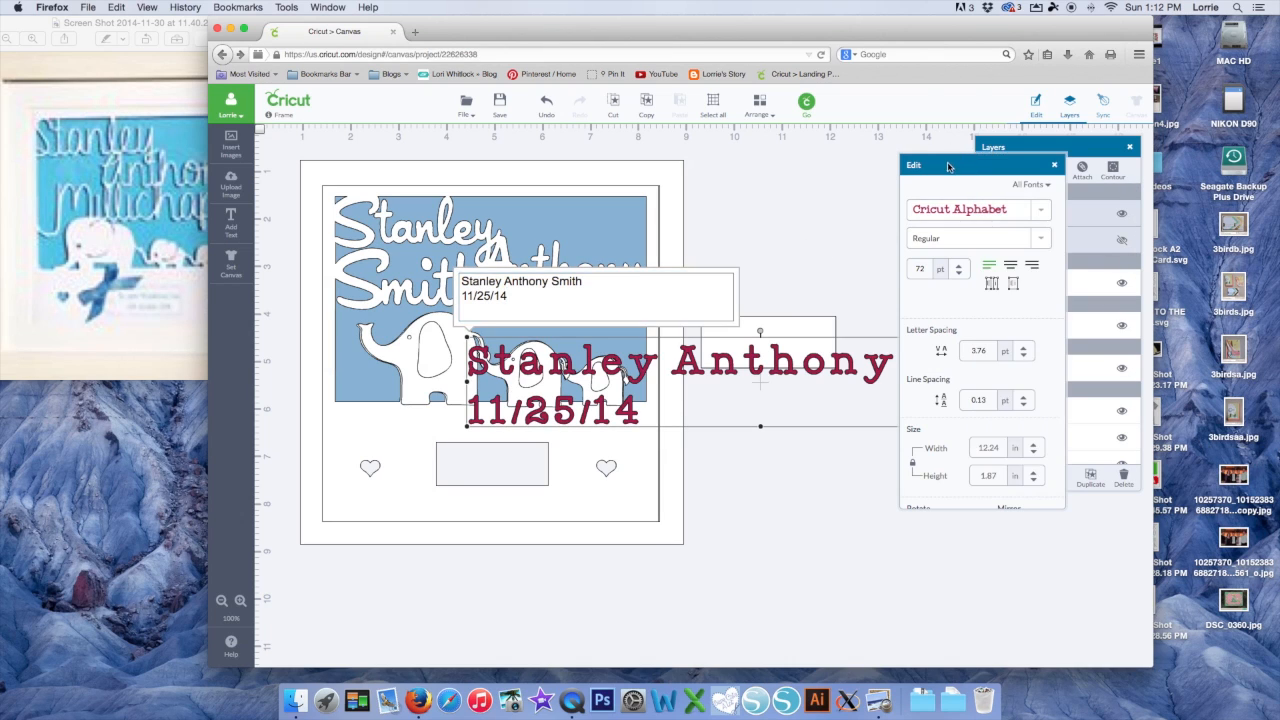
{"action": "left_click", "coordinate": [1046, 186]}
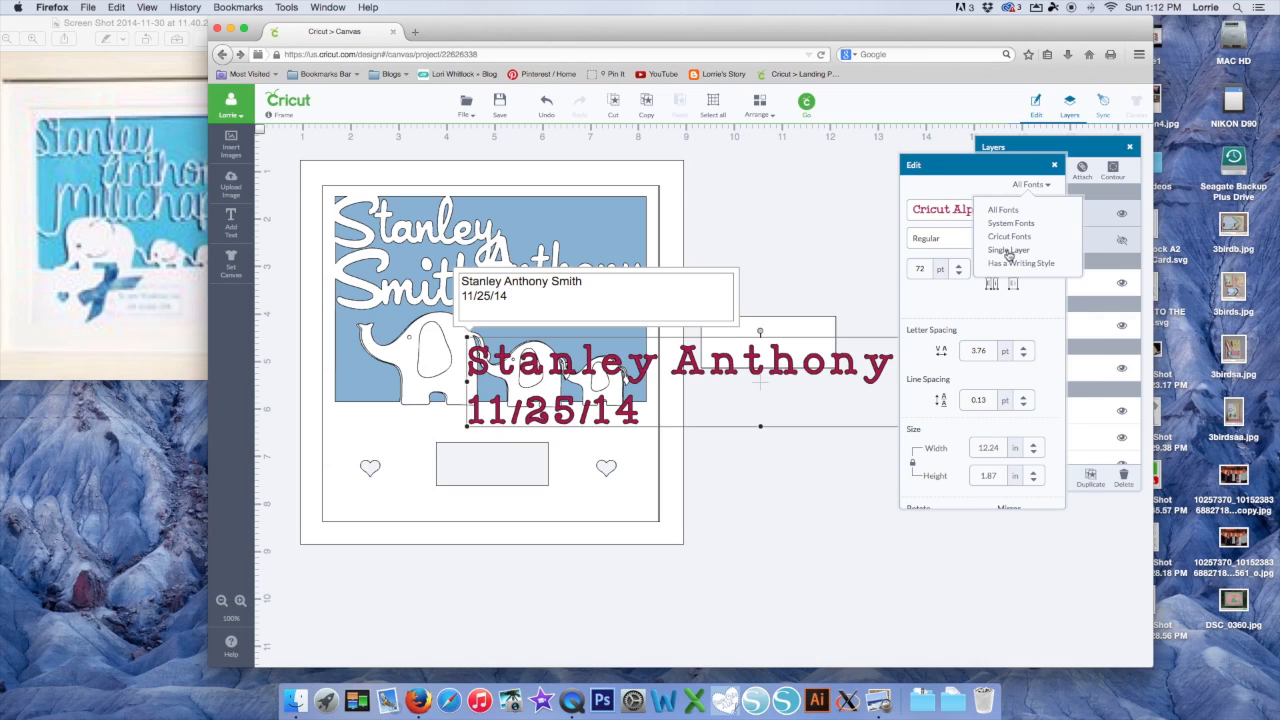
{"action": "left_click", "coordinate": [1004, 264]}
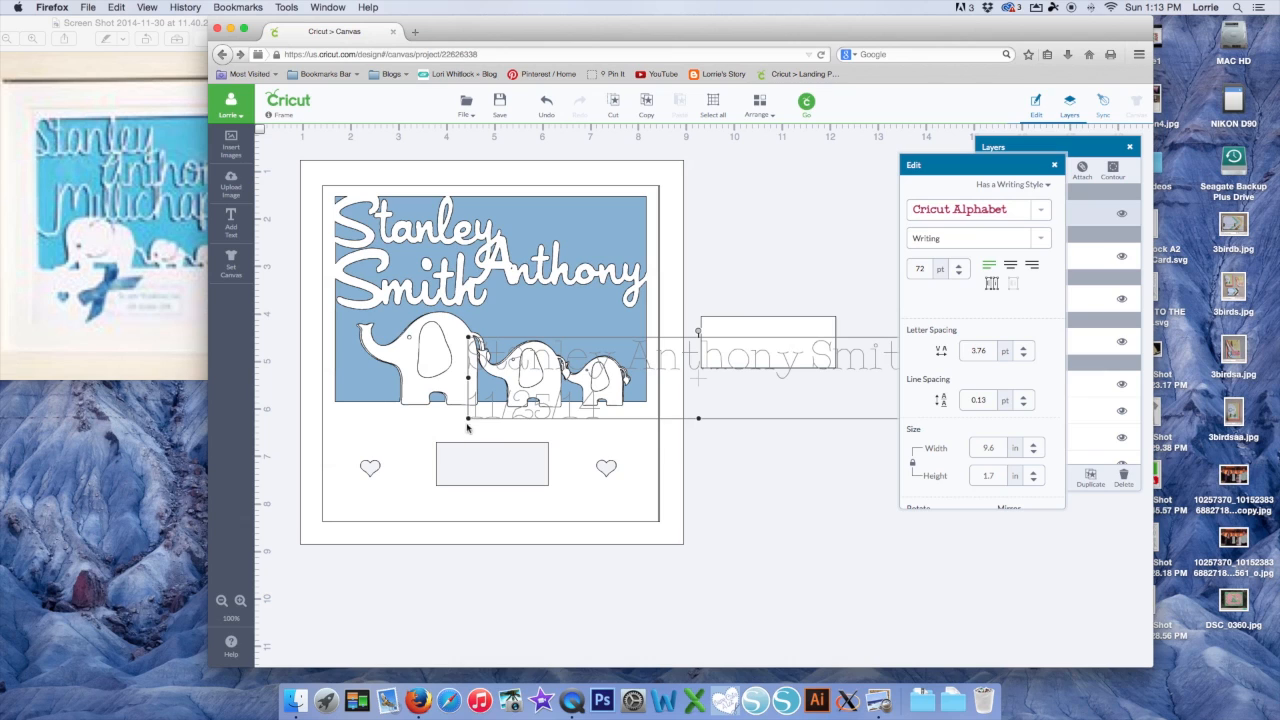
Shrink the name-and-date text and move it onto the plaque rectangle
{"action": "left_click_drag", "start_coordinate": [466, 421], "coordinate": [729, 371]}
{"action": "mouse_move", "coordinate": [797, 347]}
{"action": "left_mouse_down"}
{"action": "mouse_move", "coordinate": [817, 331]}
{"action": "mouse_move", "coordinate": [783, 338]}
{"action": "left_mouse_up"}
{"action": "left_click_drag", "start_coordinate": [701, 358], "coordinate": [780, 338]}
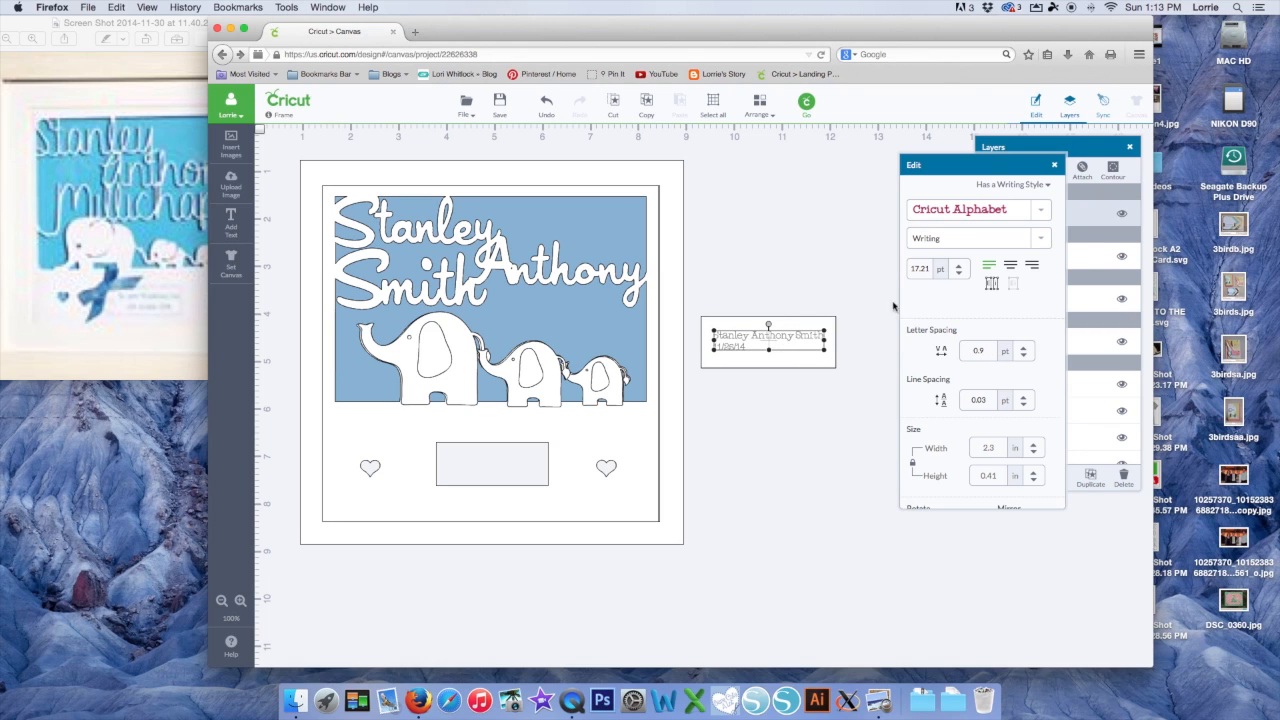
Centre the two text lines, resize them to about 2.3 × 0.53 inches, and select the whole name plate
{"action": "left_click", "coordinate": [1011, 268]}
{"action": "mouse_move", "coordinate": [768, 352]}
{"action": "left_mouse_down"}
{"action": "mouse_move", "coordinate": [767, 366]}
{"action": "mouse_move", "coordinate": [786, 335]}
{"action": "left_mouse_up"}
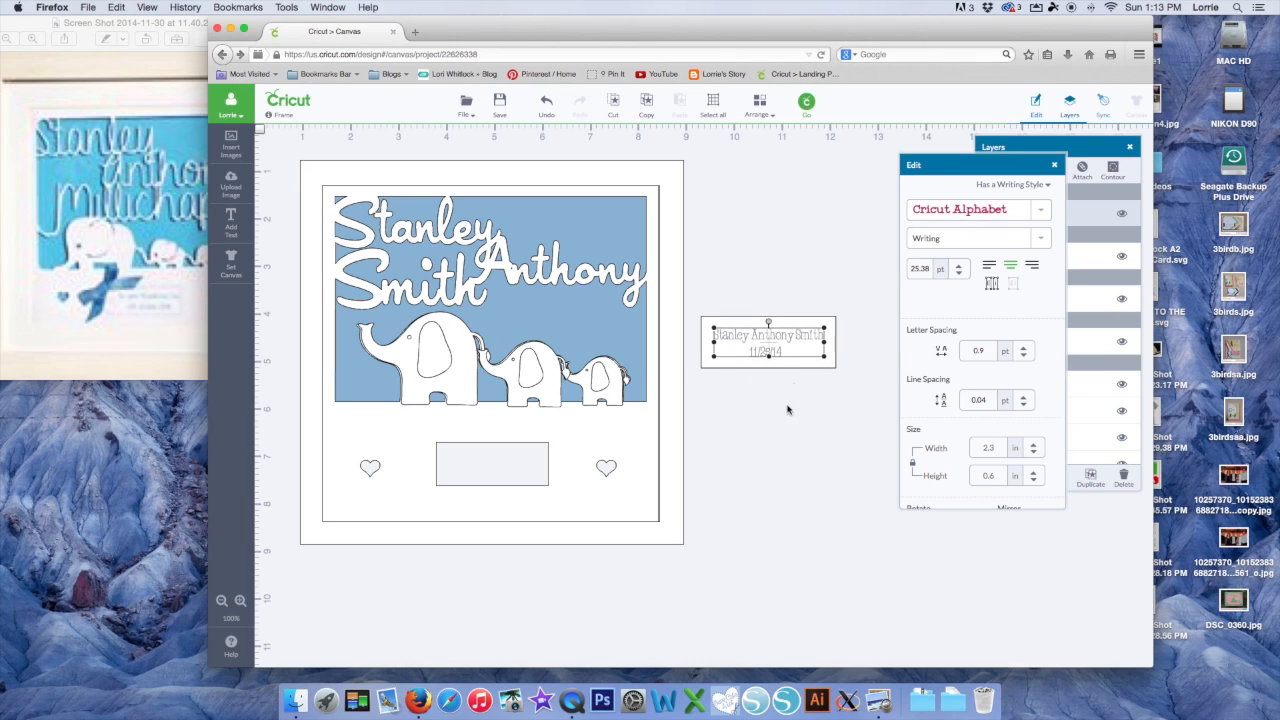
{"action": "left_click_drag", "start_coordinate": [768, 360], "coordinate": [767, 357]}
{"action": "left_click", "coordinate": [811, 394]}
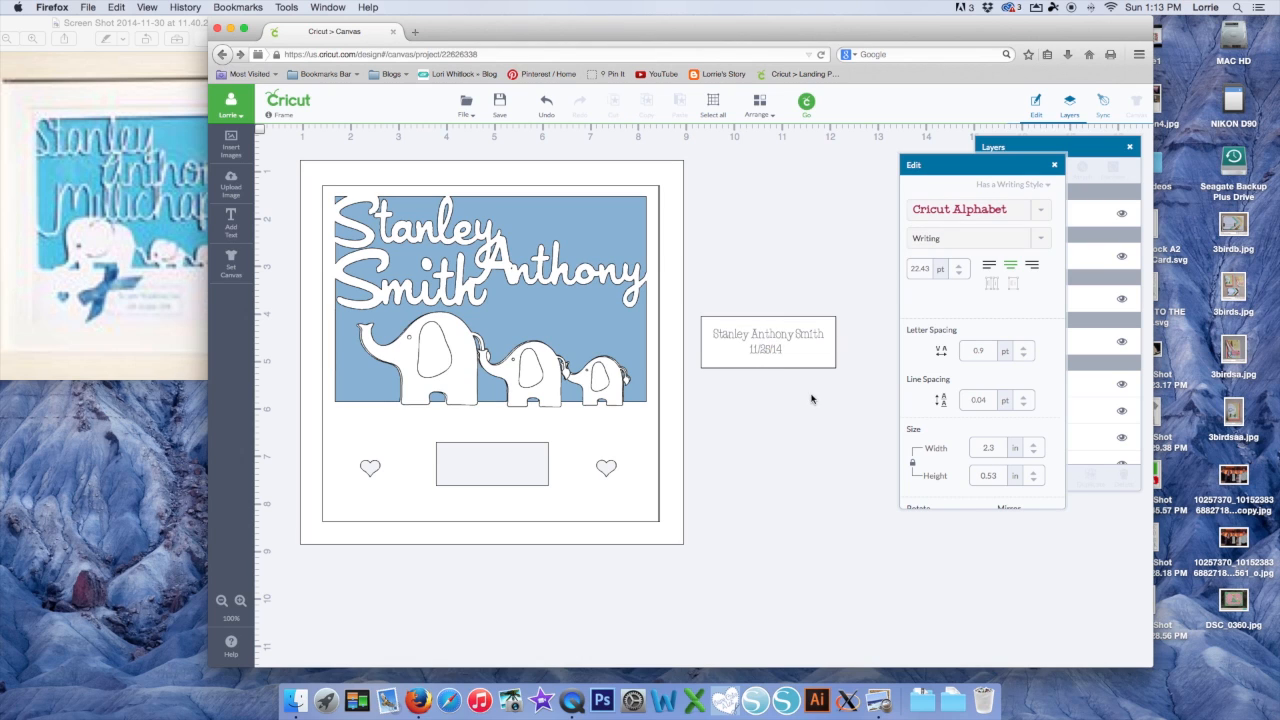
{"action": "left_click", "coordinate": [776, 352]}
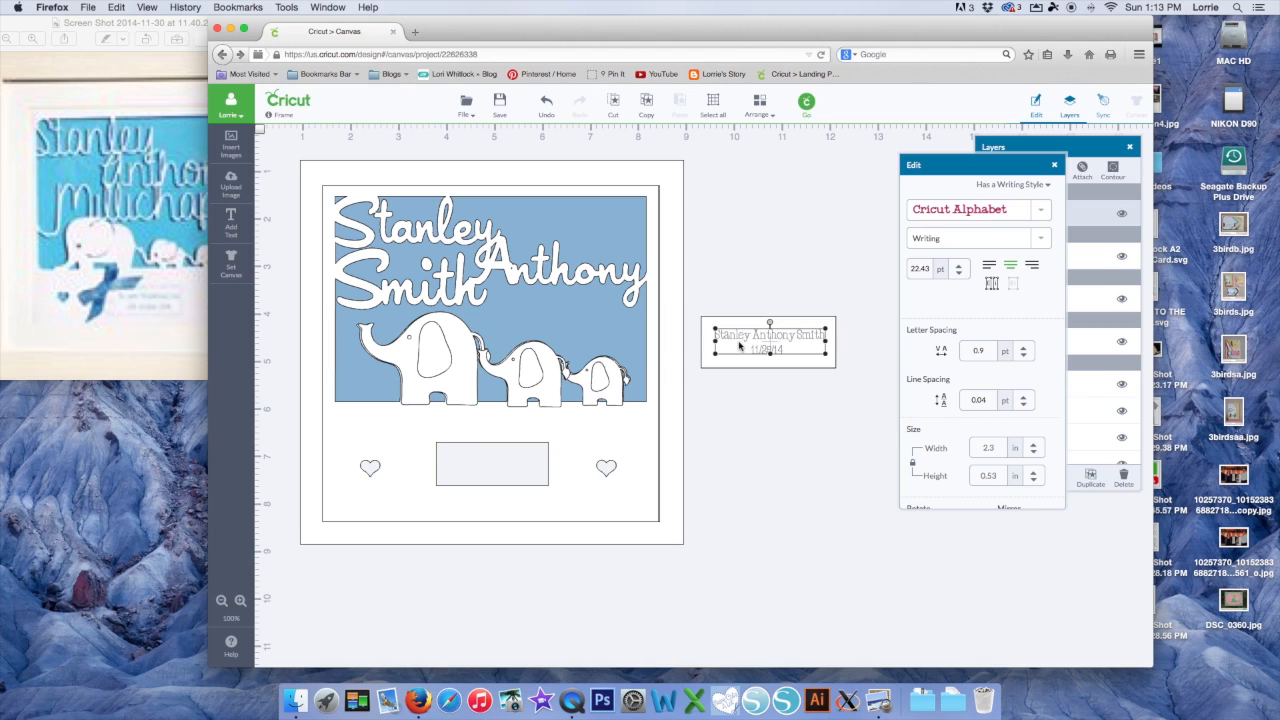
{"action": "left_click_drag", "start_coordinate": [693, 297], "coordinate": [849, 388]}
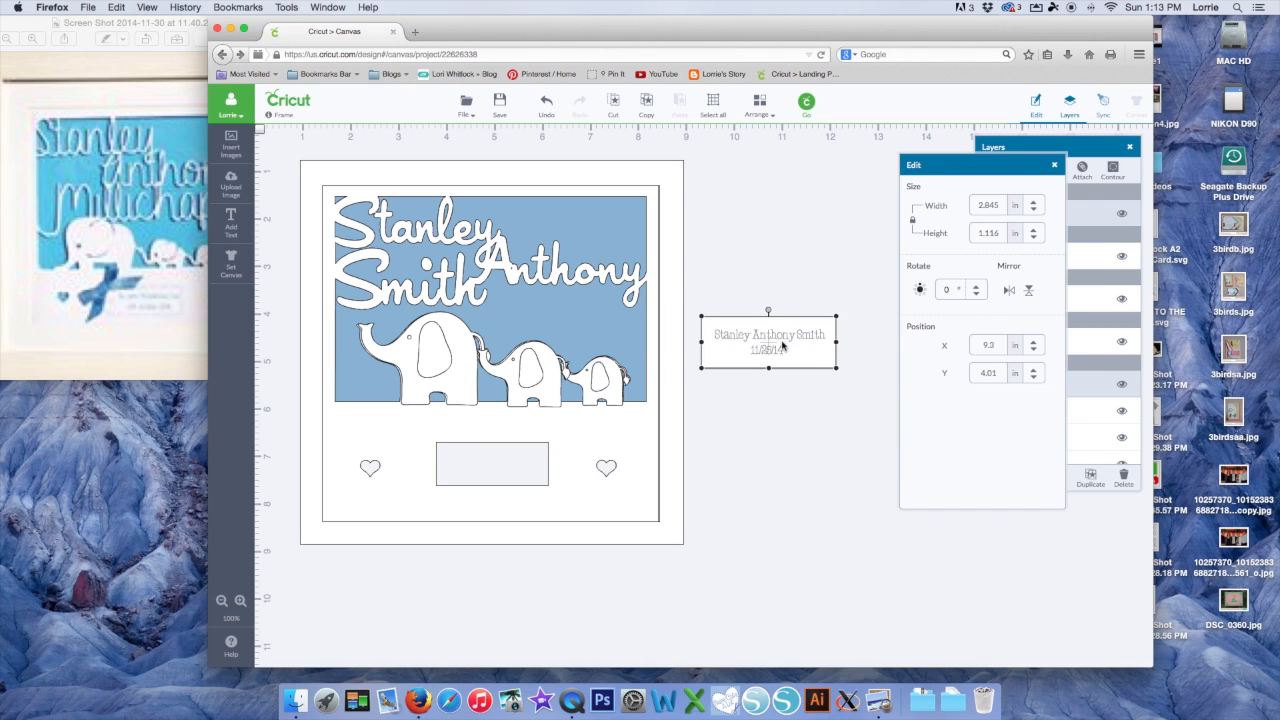
Attach the name plate text to its outline and drag it into the frame's plaque window
{"action": "right_click", "coordinate": [782, 346]}
{"action": "left_click", "coordinate": [810, 485]}
{"action": "left_click_drag", "start_coordinate": [778, 343], "coordinate": [495, 460]}
Change the name plate's stacking order with Arrange and nudge the frame group slightly
{"action": "left_click", "coordinate": [759, 104]}
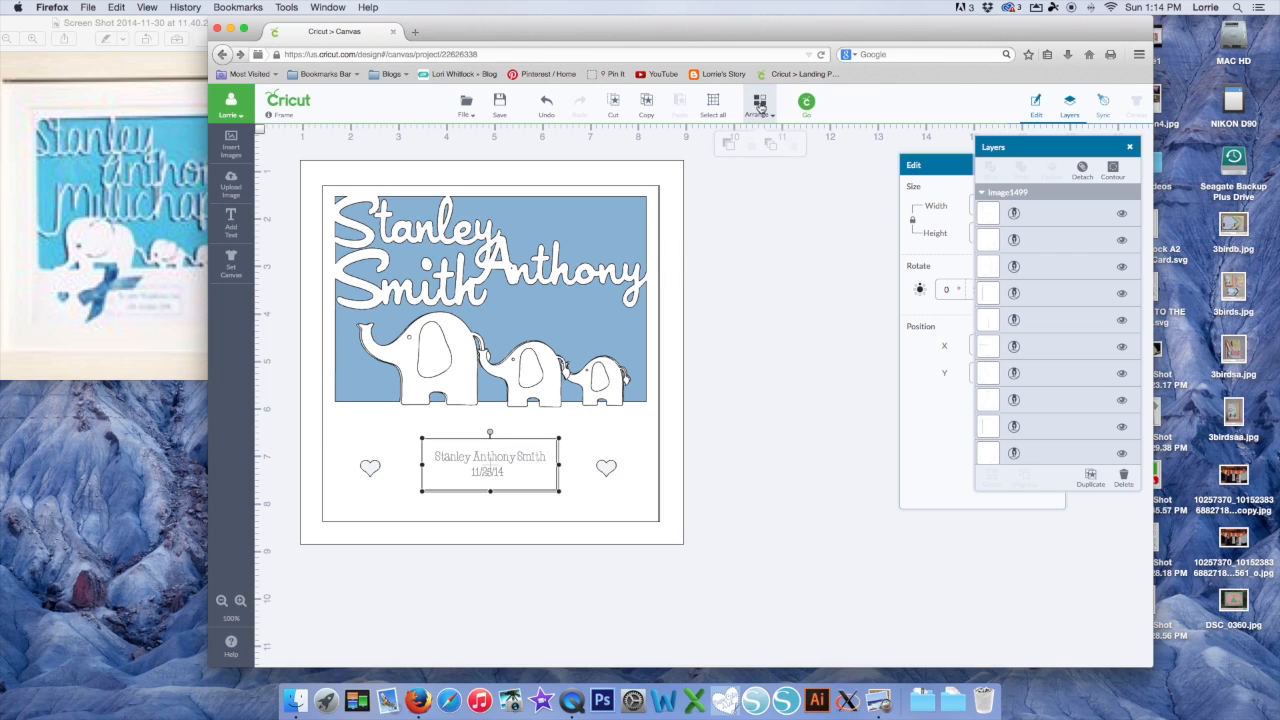
{"action": "left_click", "coordinate": [769, 144]}
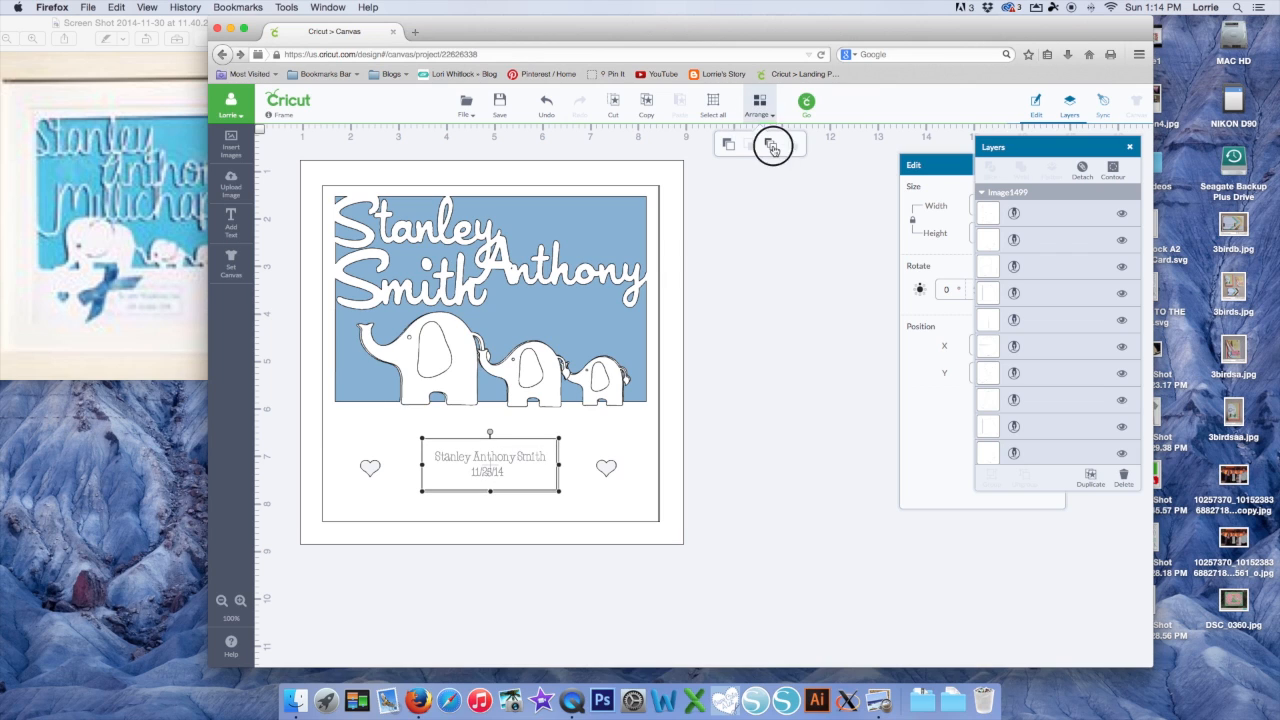
{"action": "left_click", "coordinate": [759, 437]}
{"action": "left_click_drag", "start_coordinate": [509, 455], "coordinate": [507, 457]}
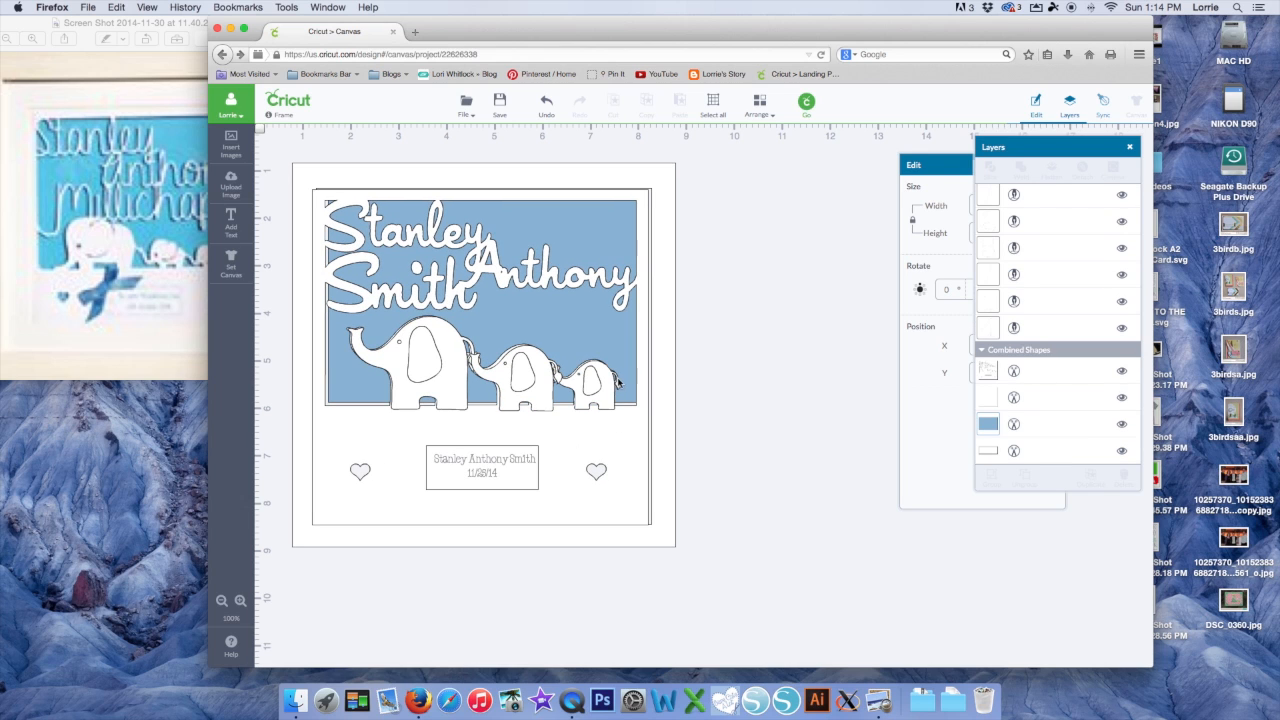
Stretch the blue backing rectangle down to about 6.67 × 6.5 inches behind the plaque window
{"action": "left_click", "coordinate": [611, 322]}
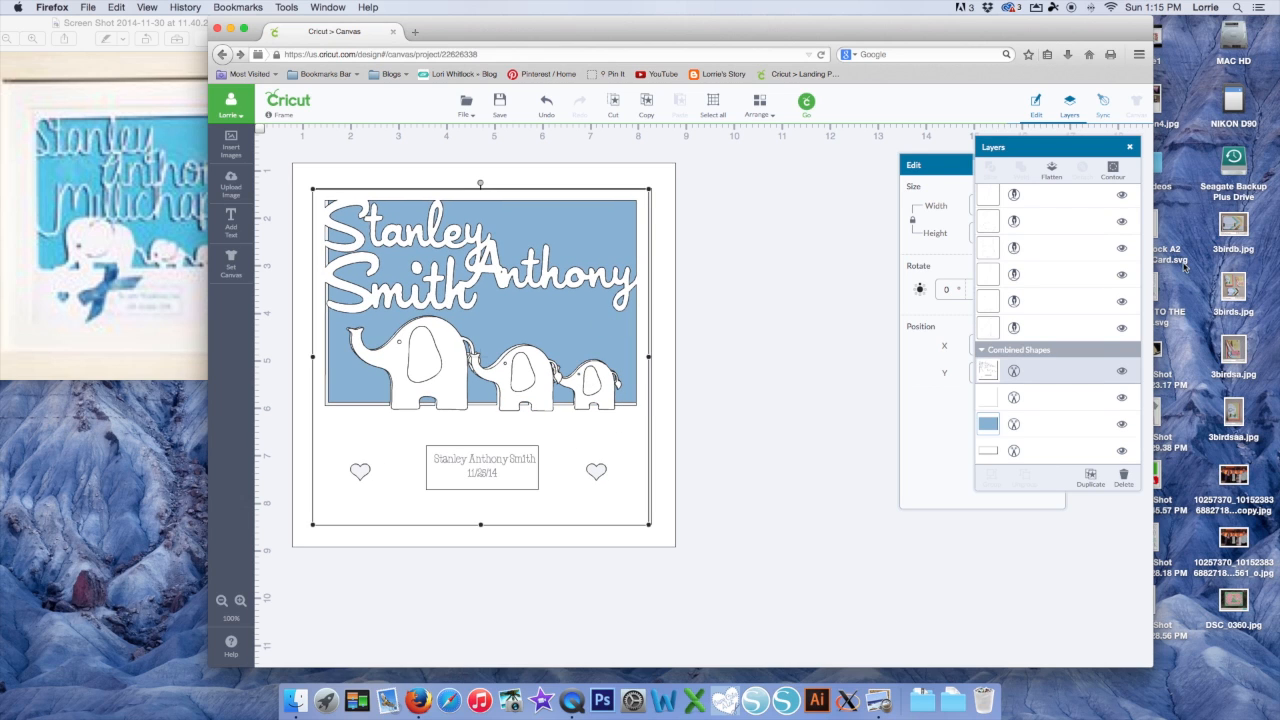
{"action": "left_click", "coordinate": [1058, 425]}
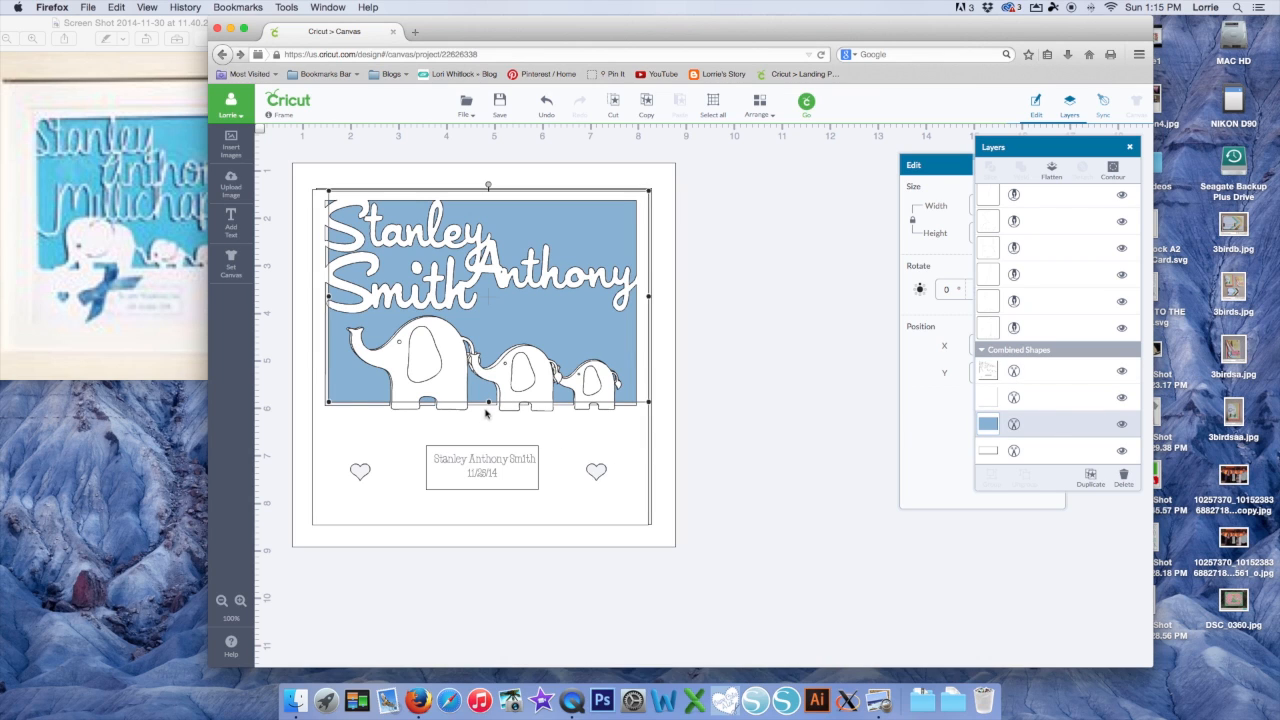
{"action": "left_click_drag", "start_coordinate": [488, 403], "coordinate": [476, 504]}
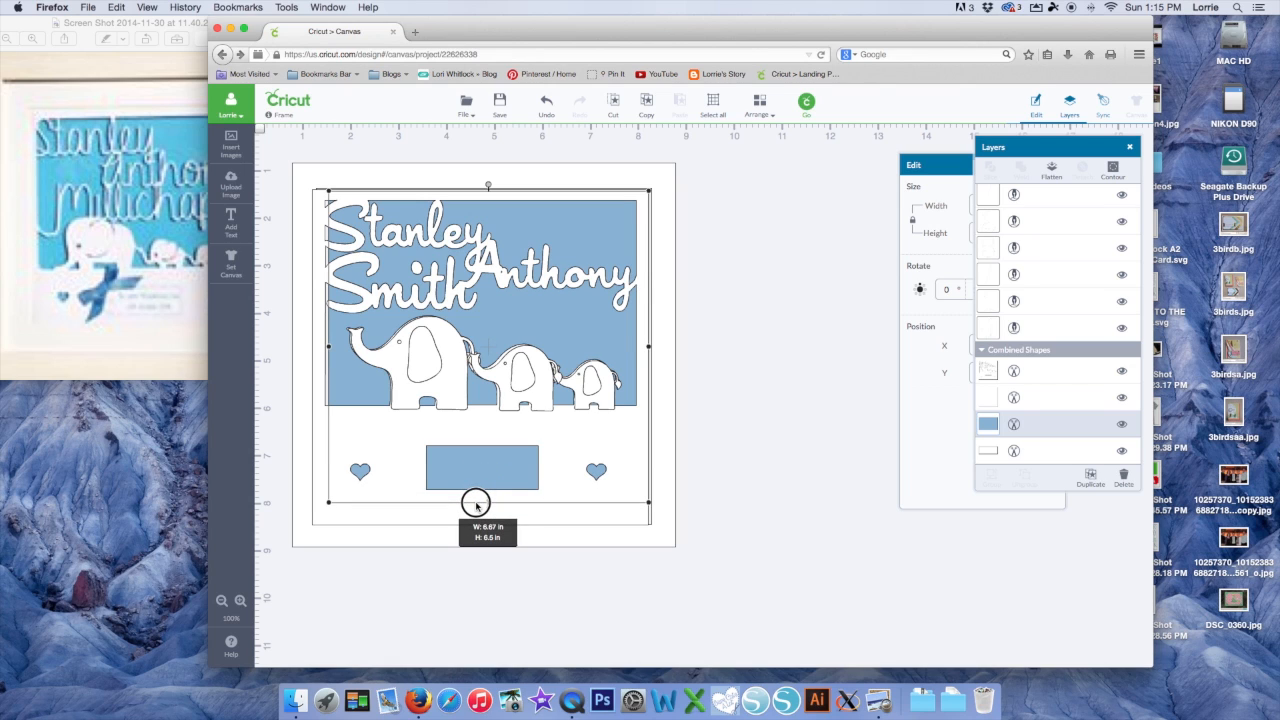
{"action": "left_click_drag", "start_coordinate": [476, 504], "coordinate": [477, 505]}
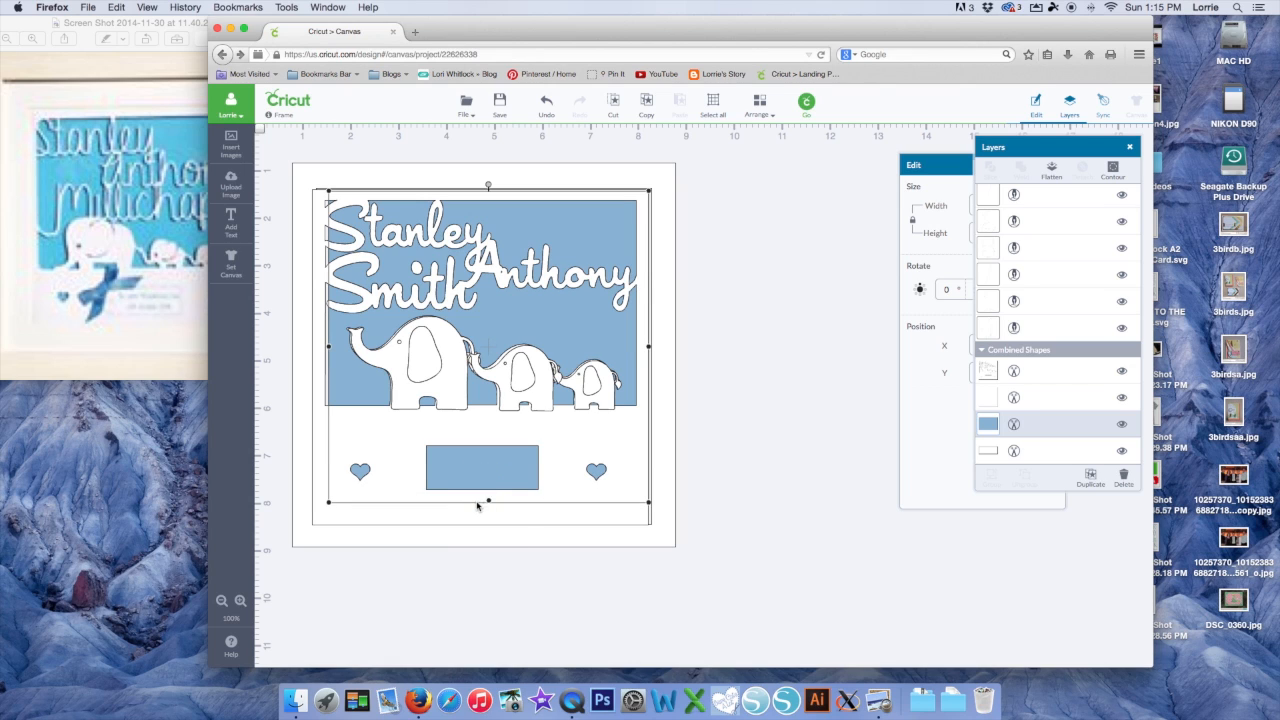
Select the small plaque rectangle and bring it one step forward with Arrange > Move Forward
{"action": "left_click", "coordinate": [1052, 397]}
{"action": "left_click", "coordinate": [1041, 370]}
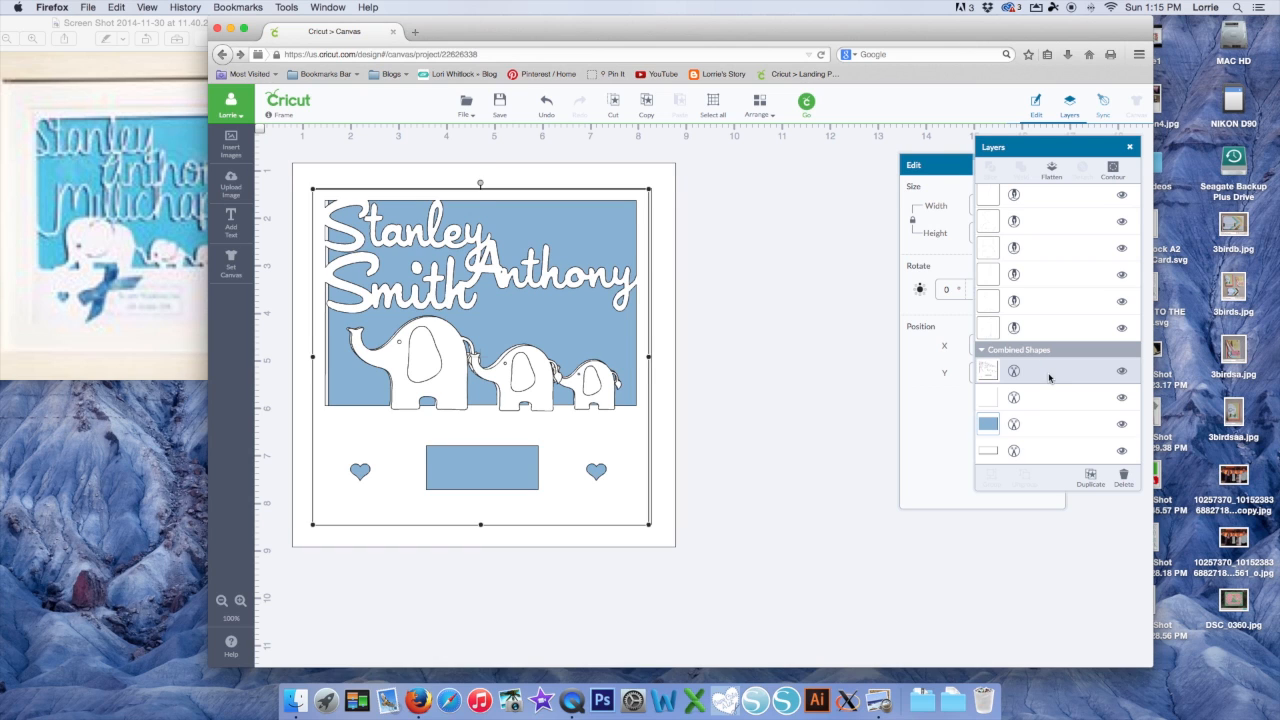
{"action": "left_click", "coordinate": [1048, 452]}
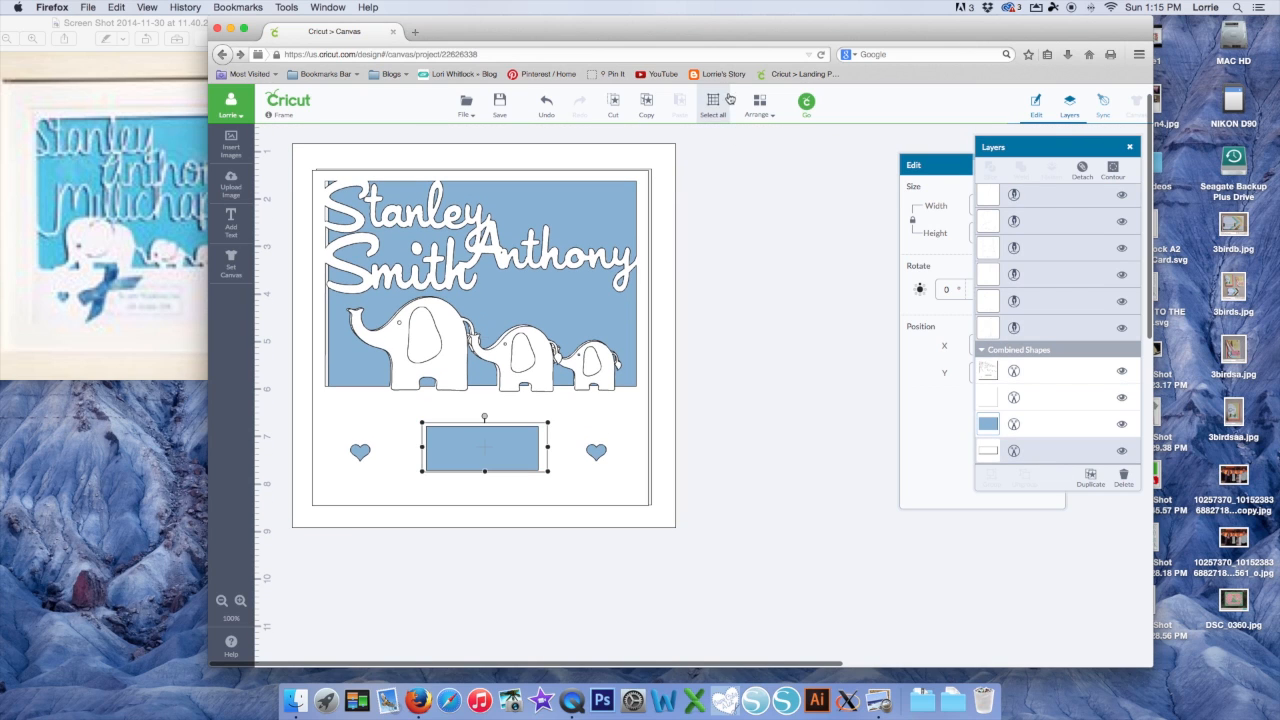
{"action": "left_click", "coordinate": [760, 110]}
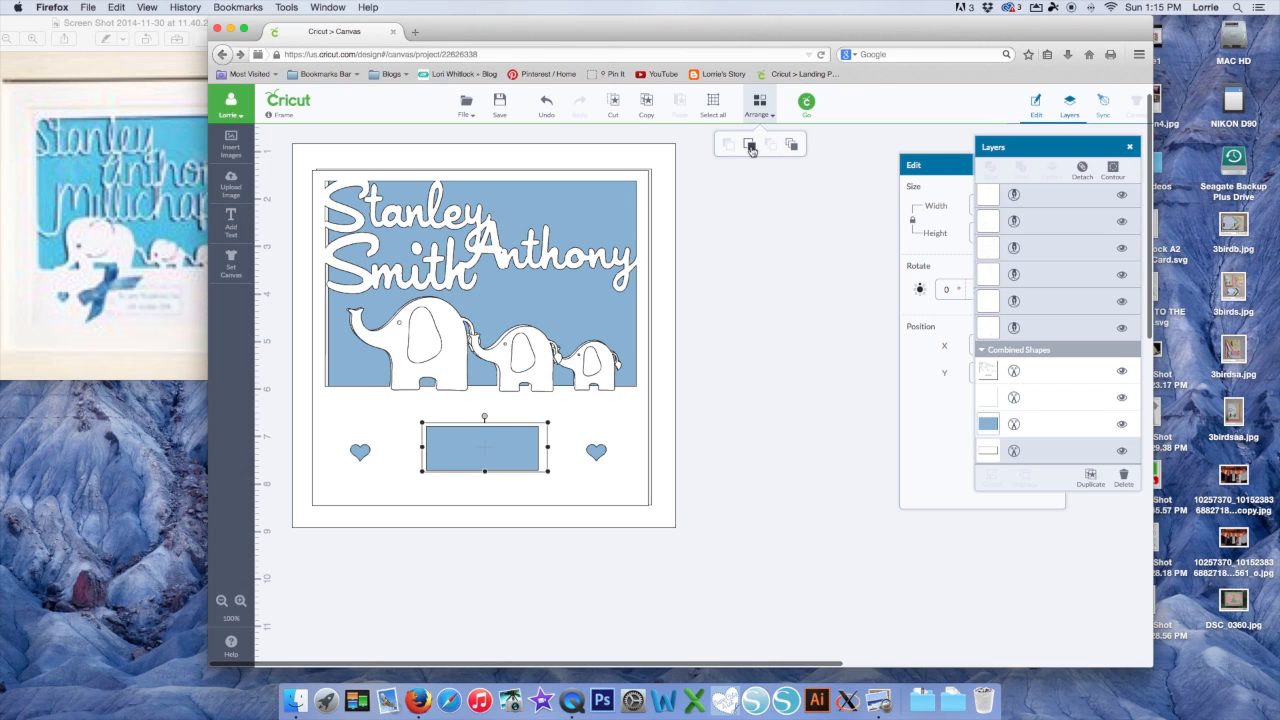
{"action": "left_click", "coordinate": [750, 148]}
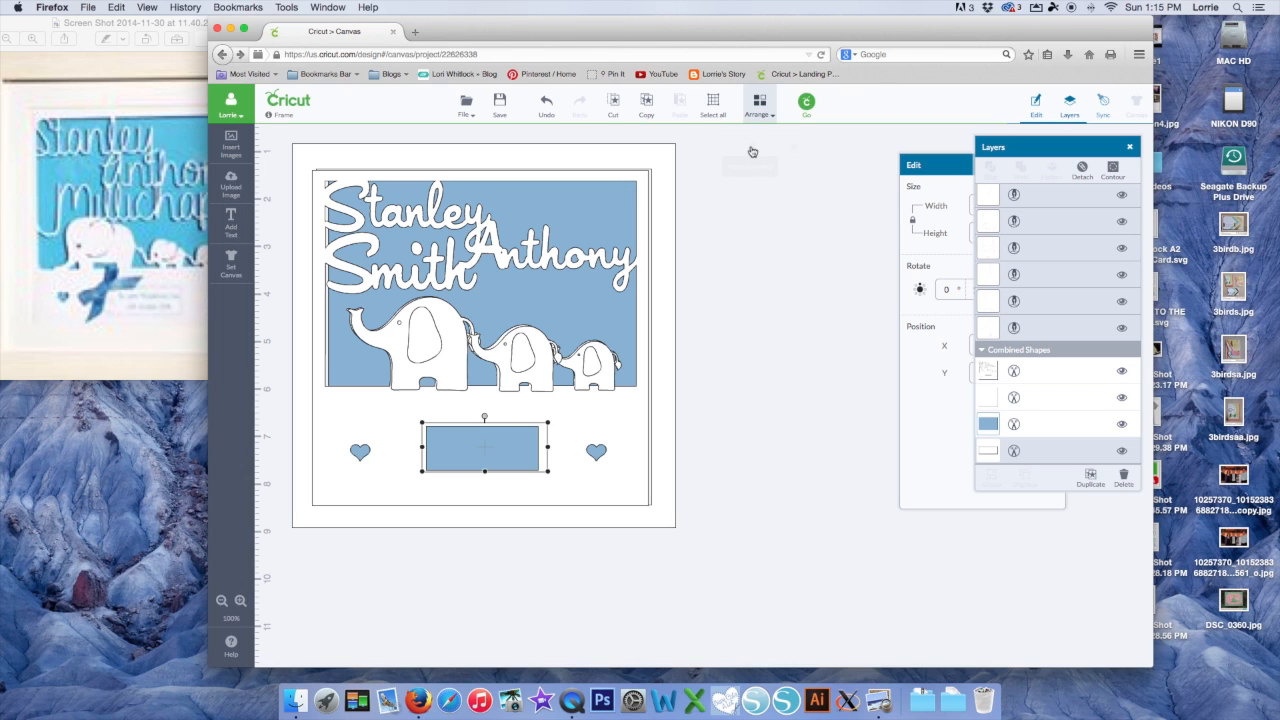
Nudge the whole design slightly and fine-tune the small and big elephants' positions
{"action": "left_click", "coordinate": [771, 323]}
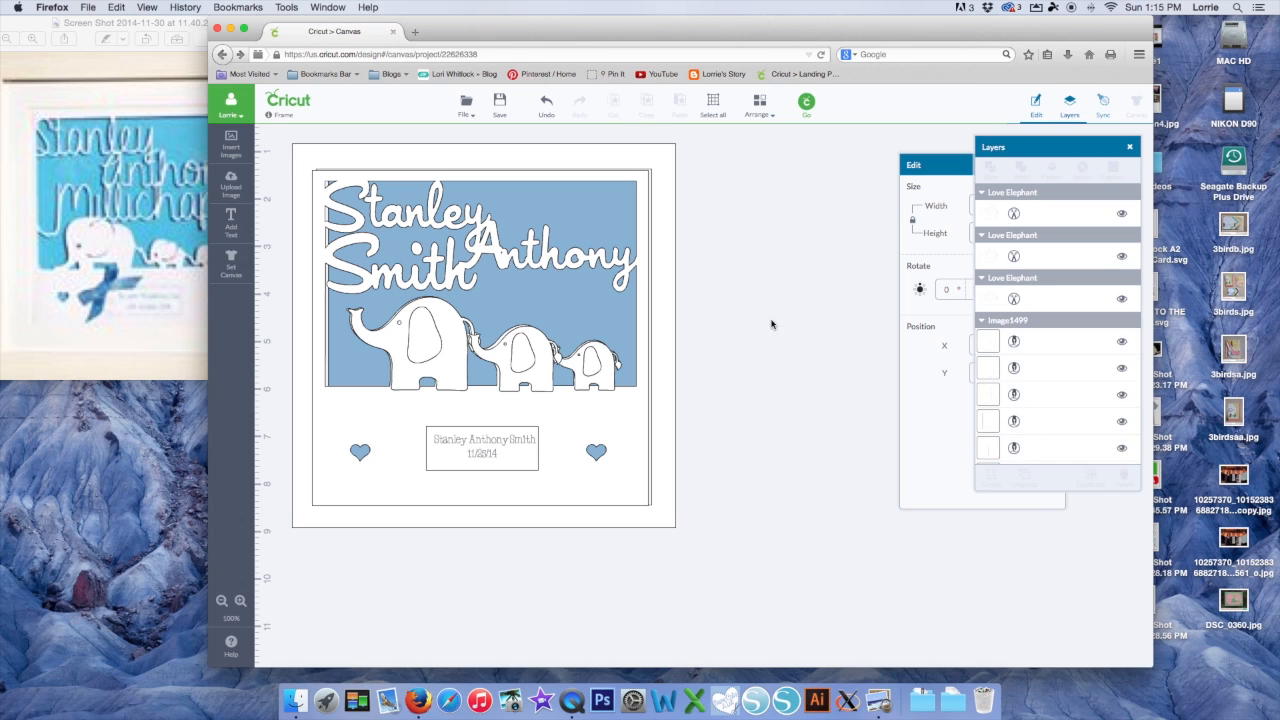
{"action": "left_click_drag", "start_coordinate": [481, 445], "coordinate": [481, 443]}
{"action": "left_click", "coordinate": [747, 458]}
{"action": "left_click", "coordinate": [535, 355]}
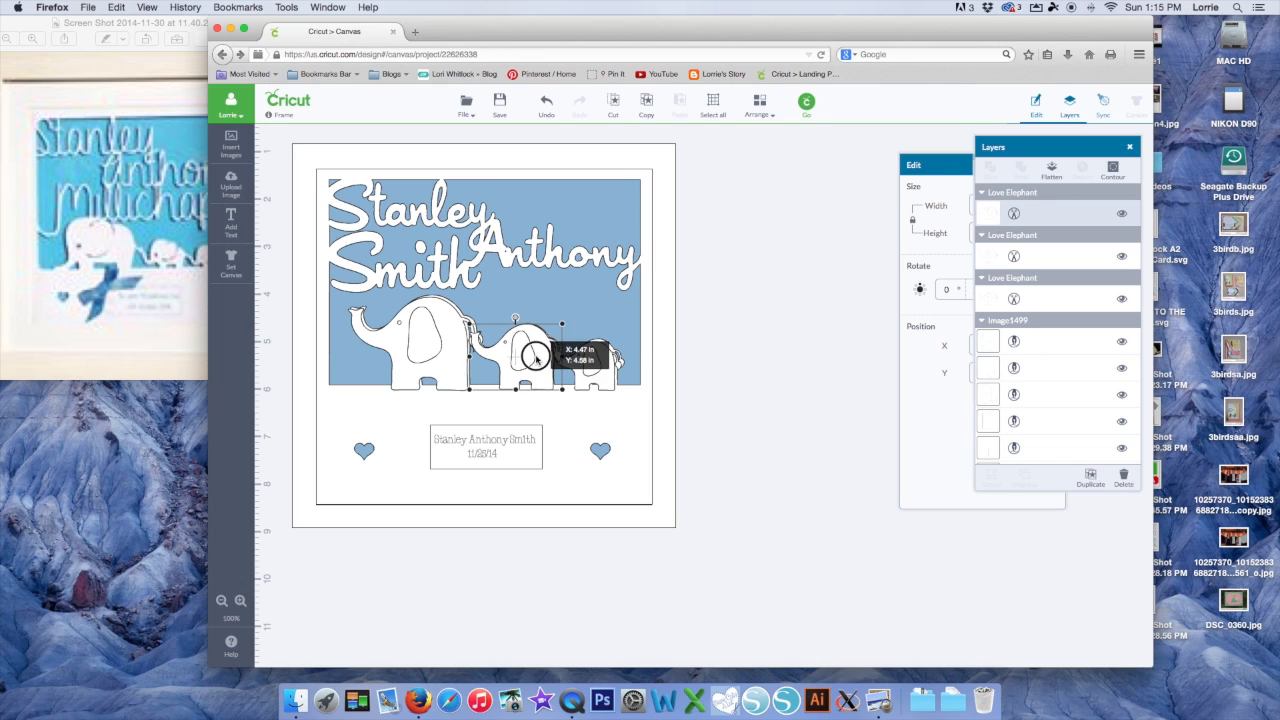
{"action": "left_click_drag", "start_coordinate": [597, 360], "coordinate": [596, 357]}
{"action": "left_click_drag", "start_coordinate": [455, 328], "coordinate": [455, 328]}
Move the Edit panel aside and open Mat Preview with the design on 3 mats of 12 x 12 material
{"action": "left_click", "coordinate": [799, 339]}
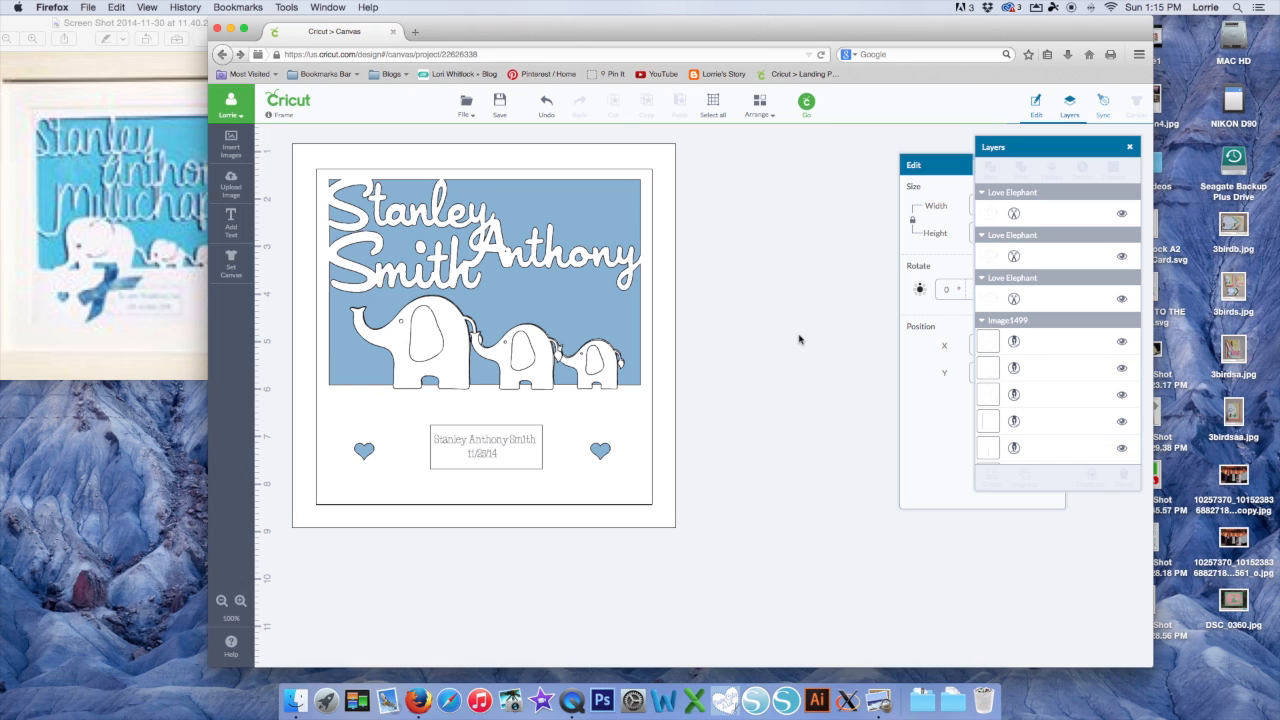
{"action": "left_click_drag", "start_coordinate": [950, 162], "coordinate": [848, 158]}
{"action": "left_click", "coordinate": [806, 103]}
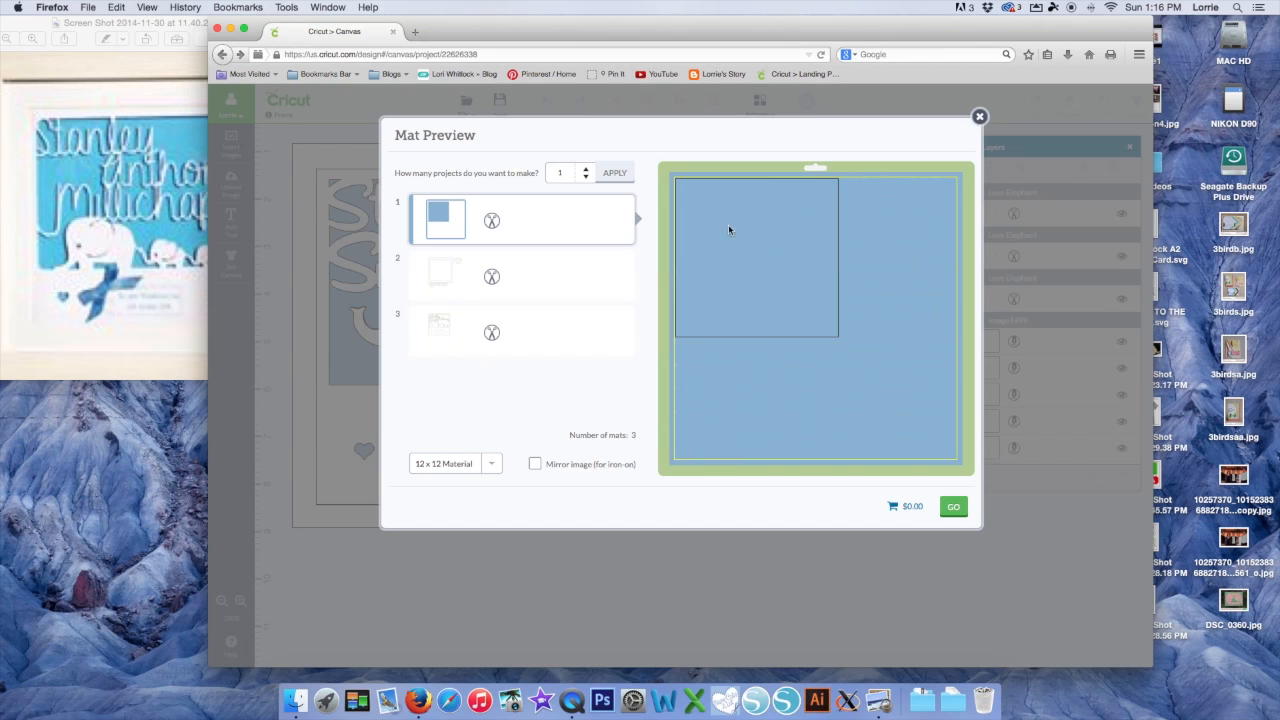
On mat 2, move the big elephant, both small elephants and the name plate inside the square
{"action": "left_click", "coordinate": [524, 287]}
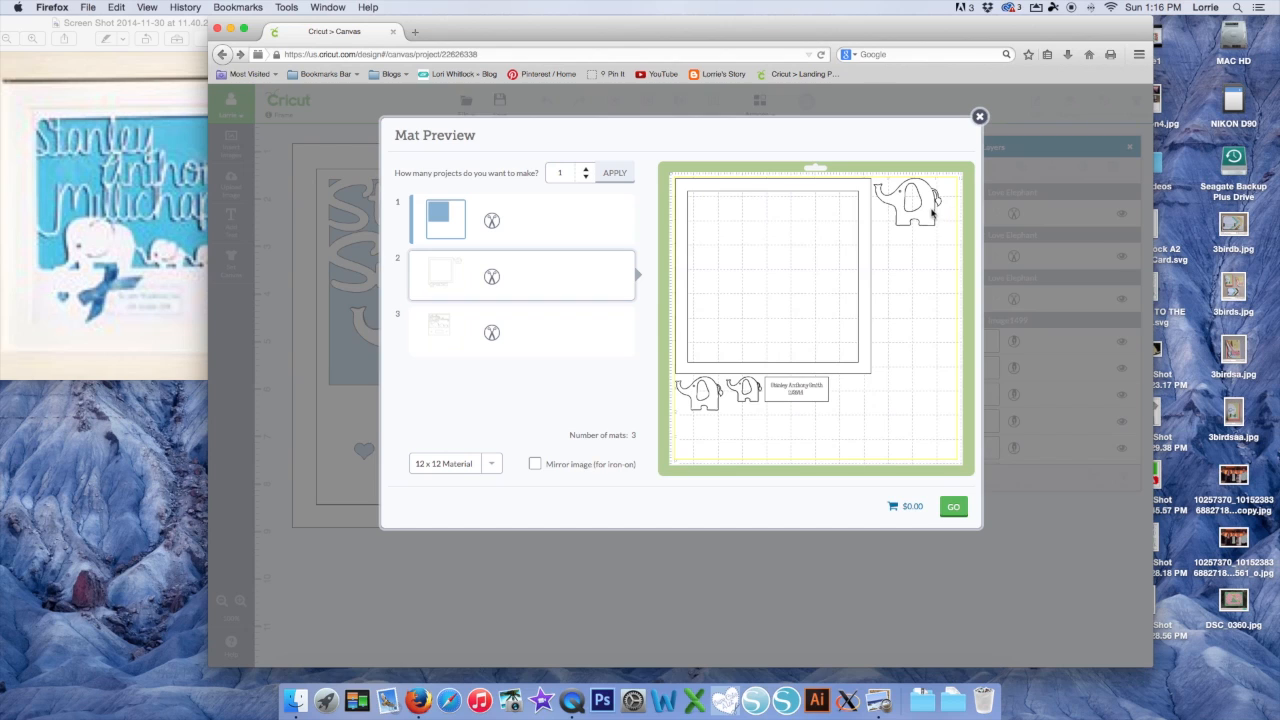
{"action": "left_click_drag", "start_coordinate": [925, 196], "coordinate": [825, 230]}
{"action": "left_click_drag", "start_coordinate": [764, 406], "coordinate": [800, 285]}
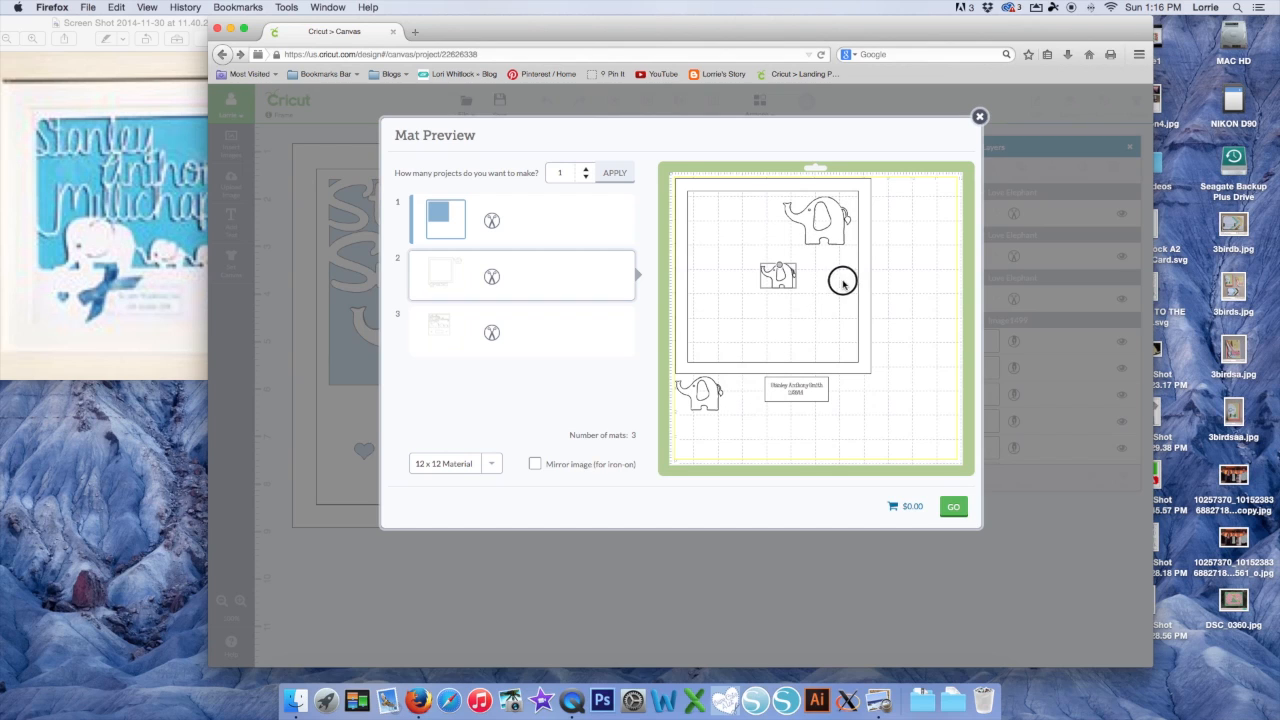
{"action": "left_click_drag", "start_coordinate": [710, 400], "coordinate": [740, 206]}
{"action": "left_click", "coordinate": [785, 386]}
{"action": "left_click_drag", "start_coordinate": [811, 396], "coordinate": [818, 317]}
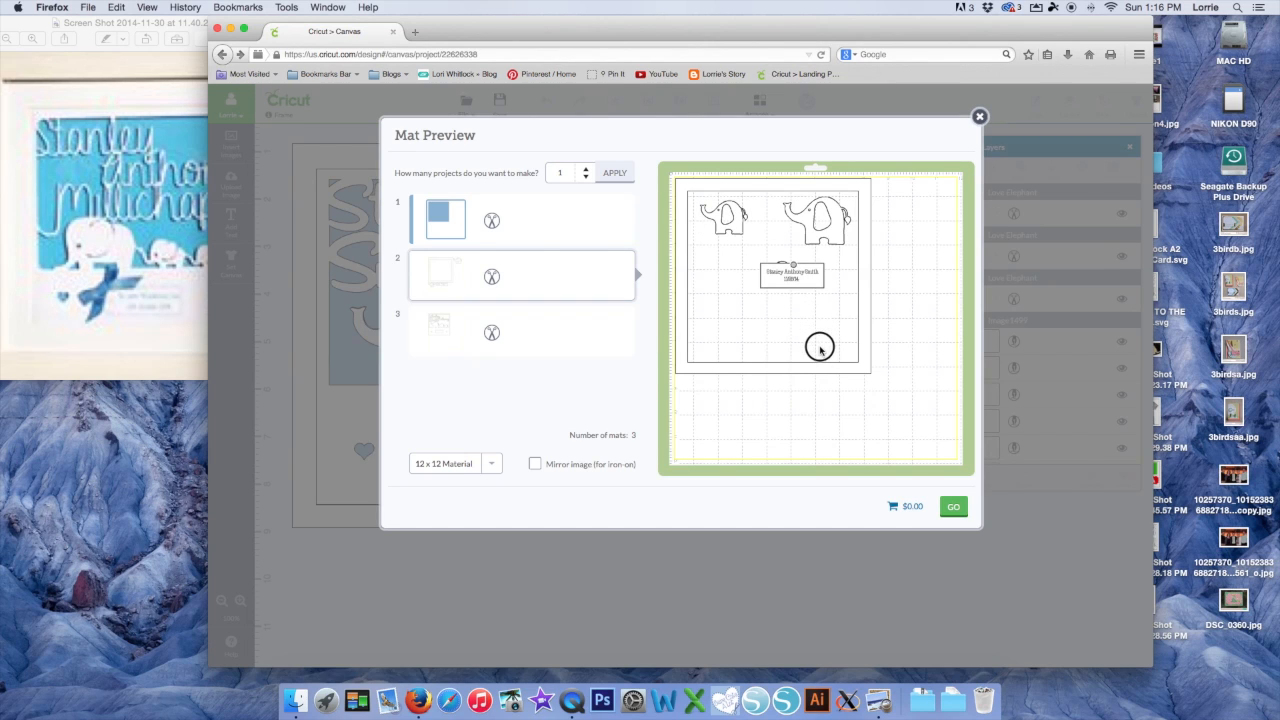
{"action": "left_click_drag", "start_coordinate": [815, 283], "coordinate": [734, 325]}
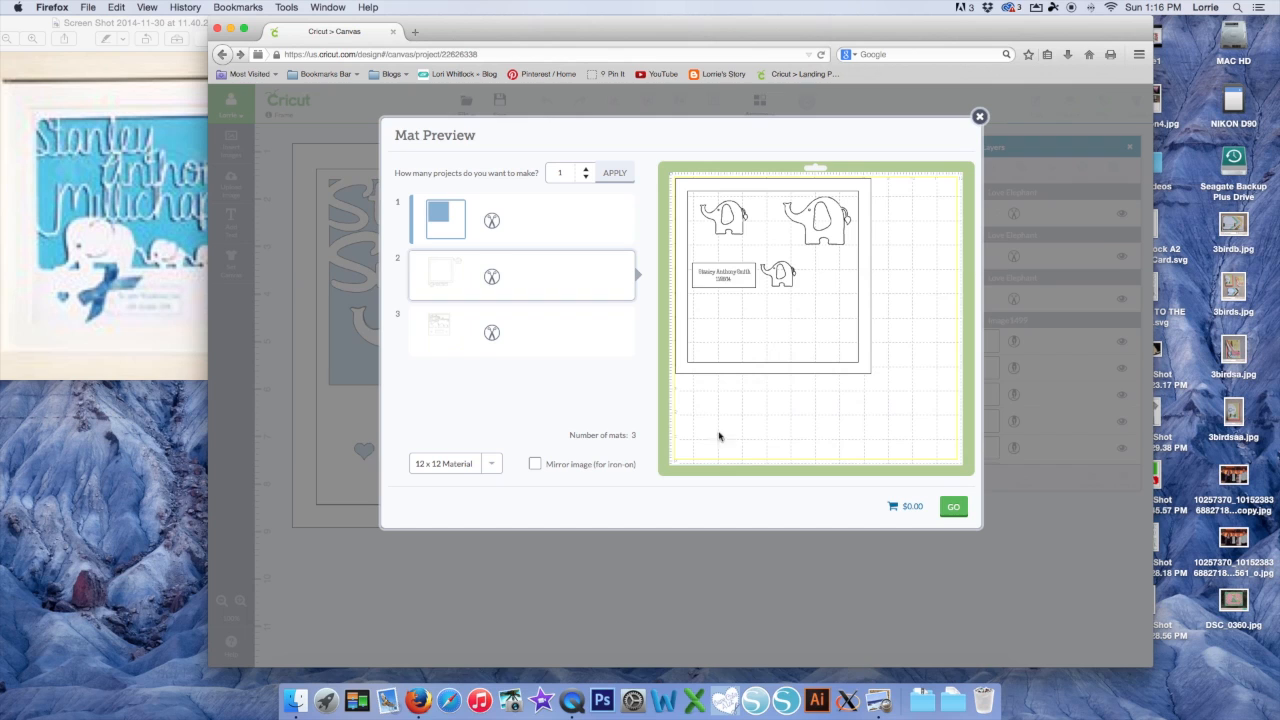
Check mats 3 and 1, then close the Mat Preview back to the canvas
{"action": "left_click", "coordinate": [532, 345]}
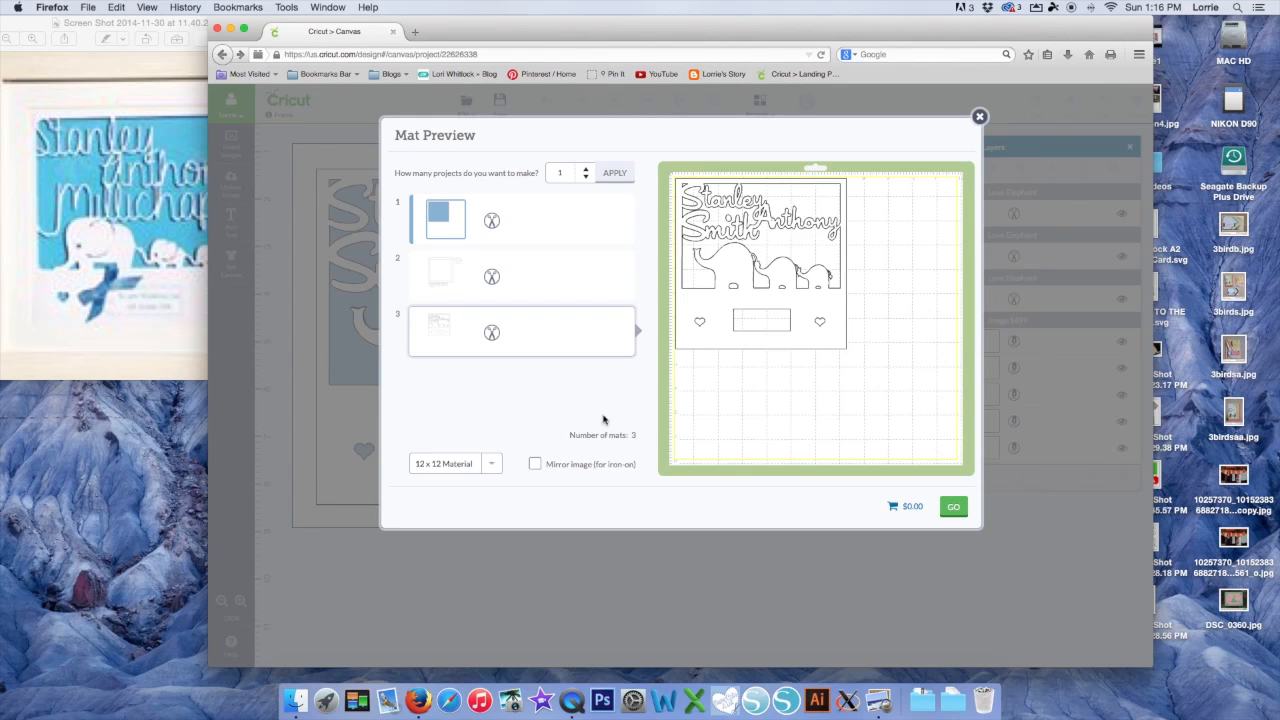
{"action": "left_click", "coordinate": [521, 275]}
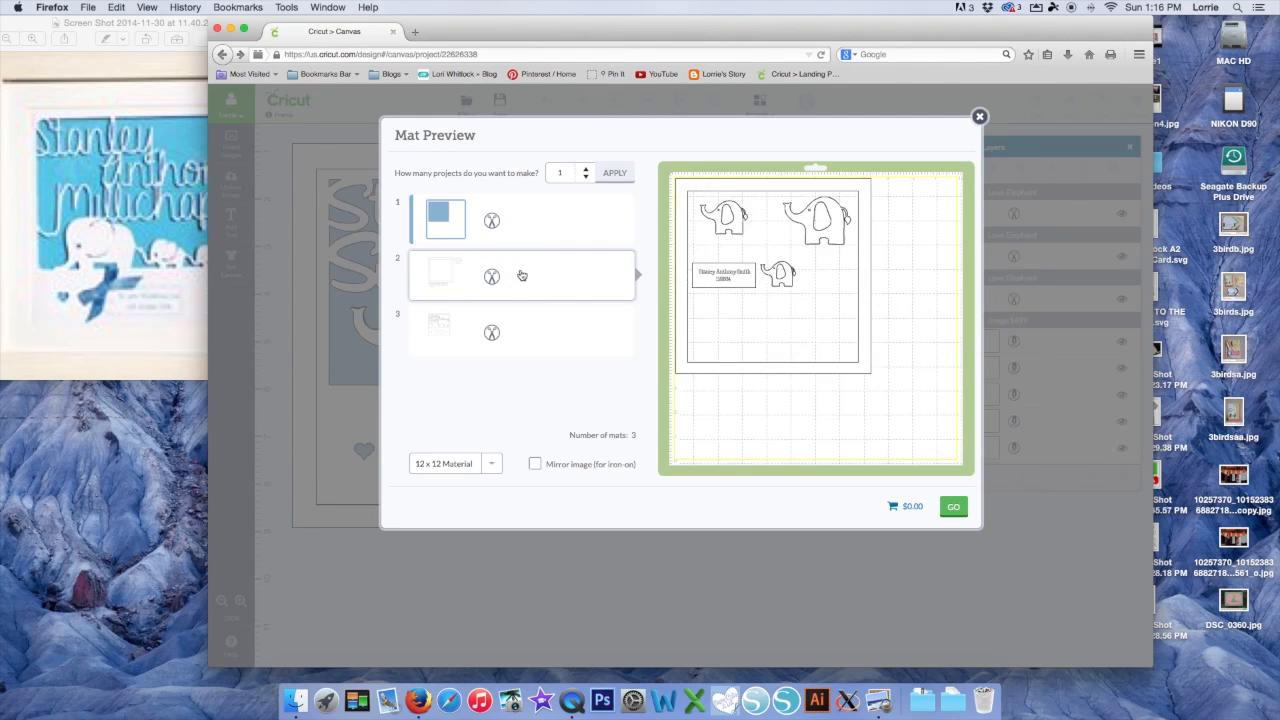
{"action": "left_click", "coordinate": [524, 216]}
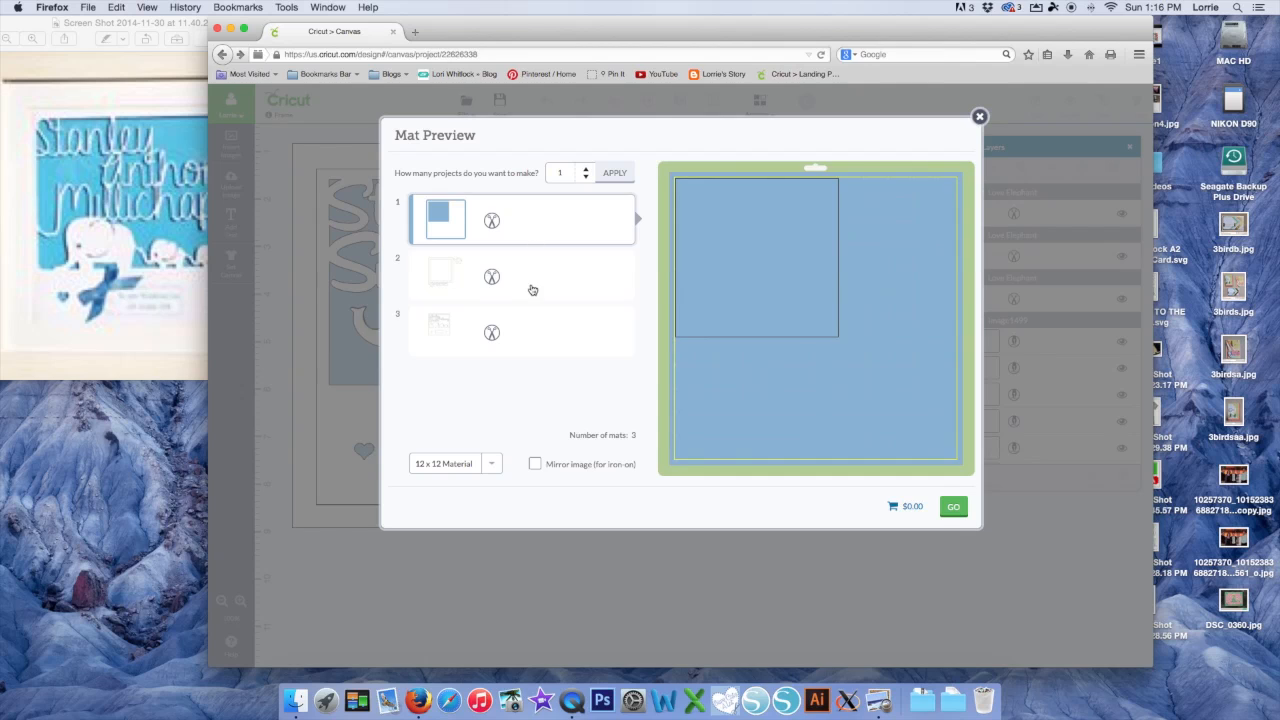
{"action": "left_click", "coordinate": [533, 289]}
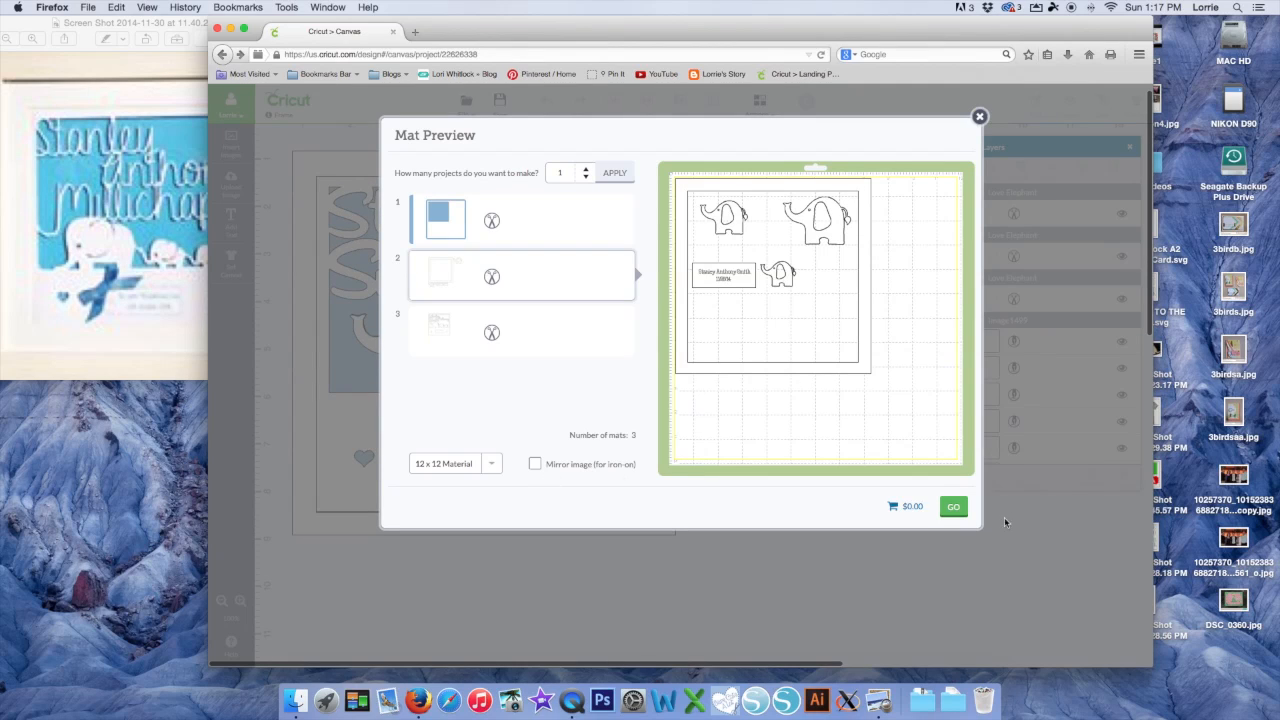
{"action": "left_click", "coordinate": [979, 116]}
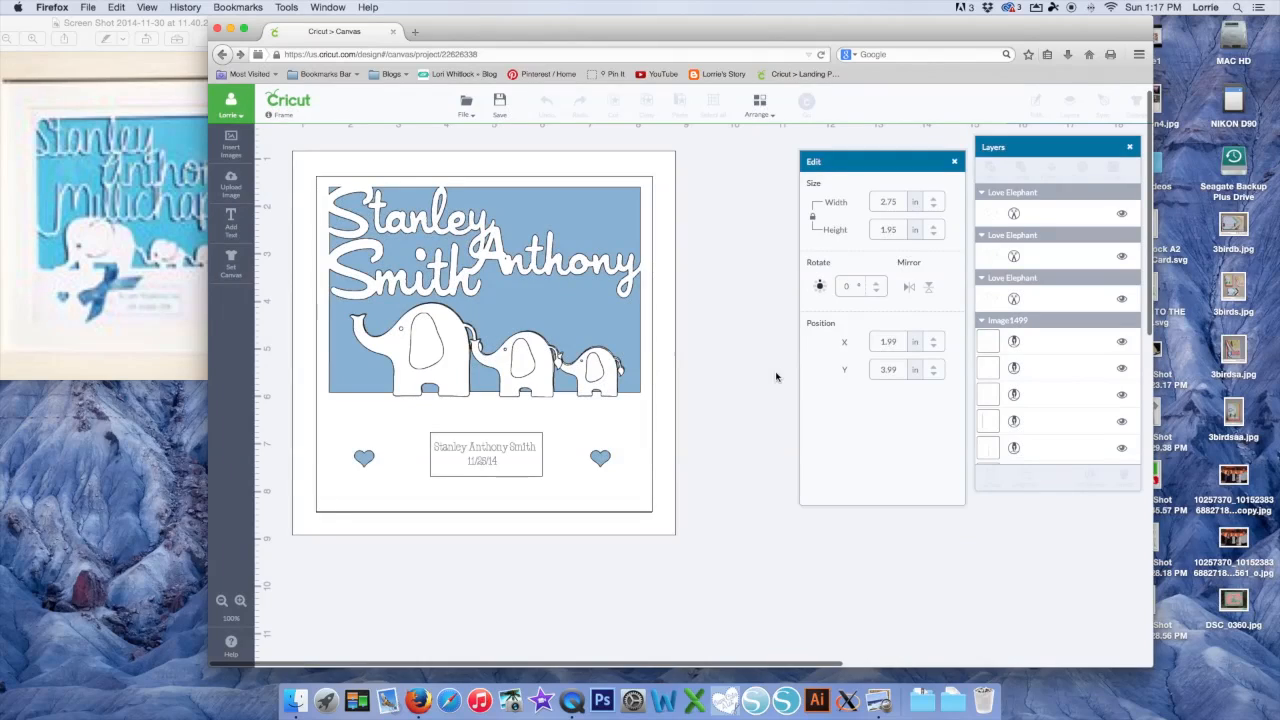